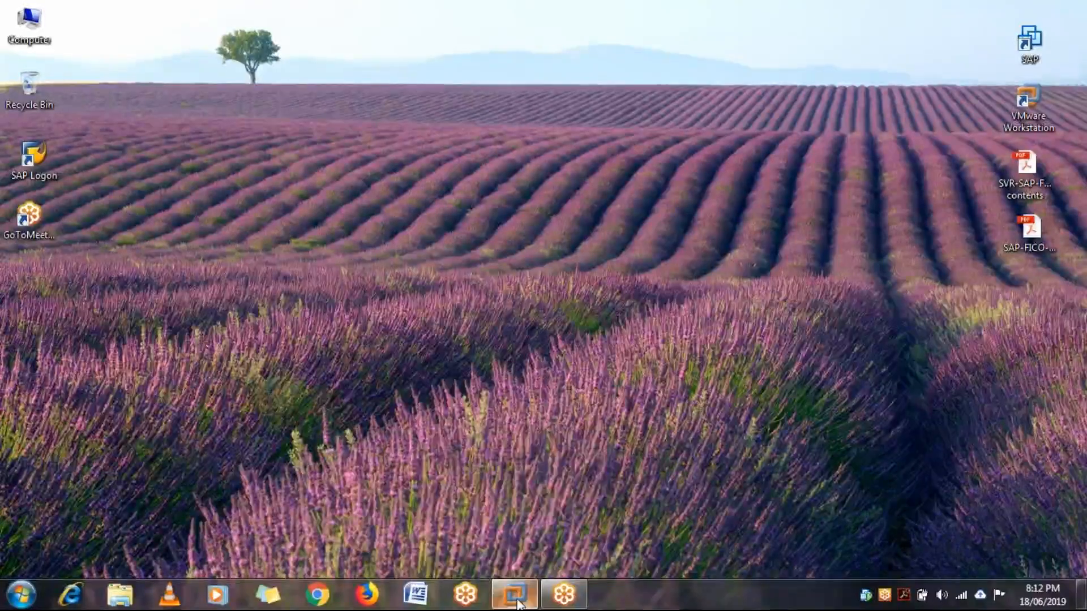
- Switch to the Word document in the ECC 6.0 VM and list MMI1 and MMI2 as numbered items under the Topic 7 heading
{"action": "mouse_move", "coordinate": [516, 605]}
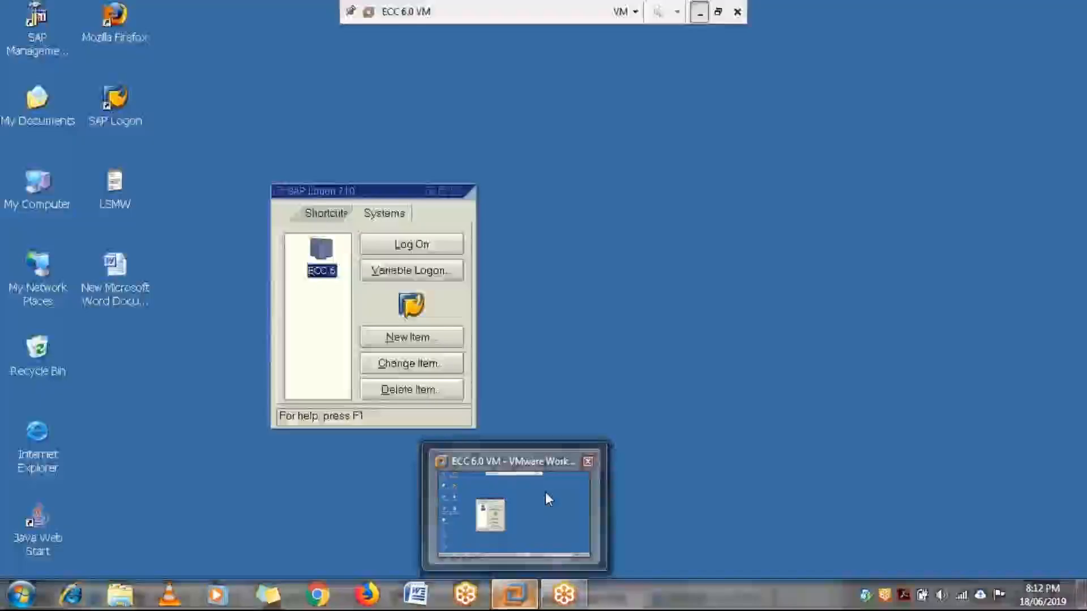
{"action": "left_click", "coordinate": [546, 494]}
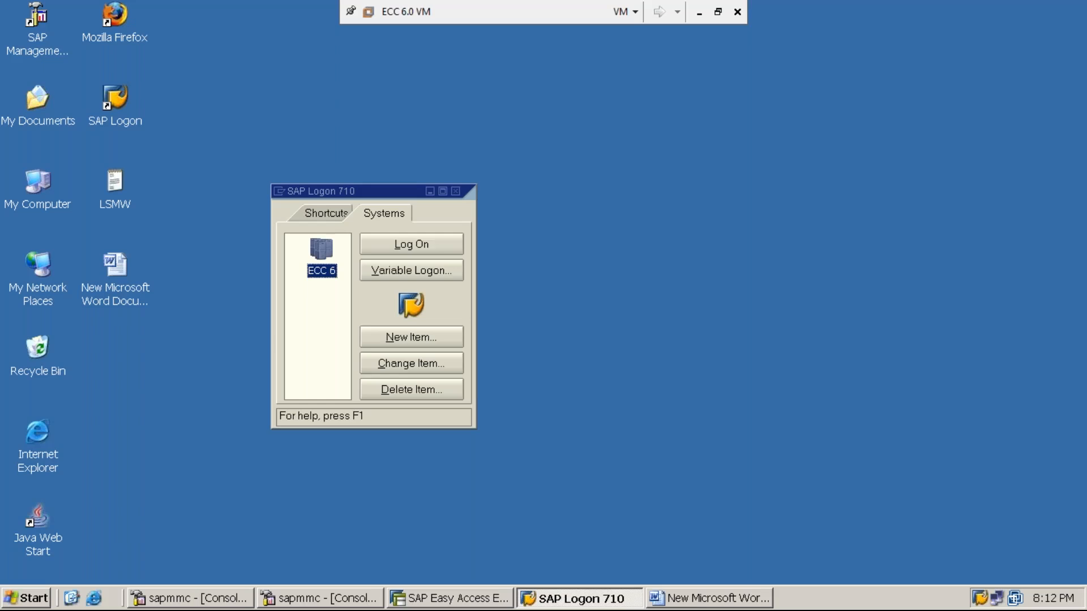
{"action": "left_click", "coordinate": [705, 601]}
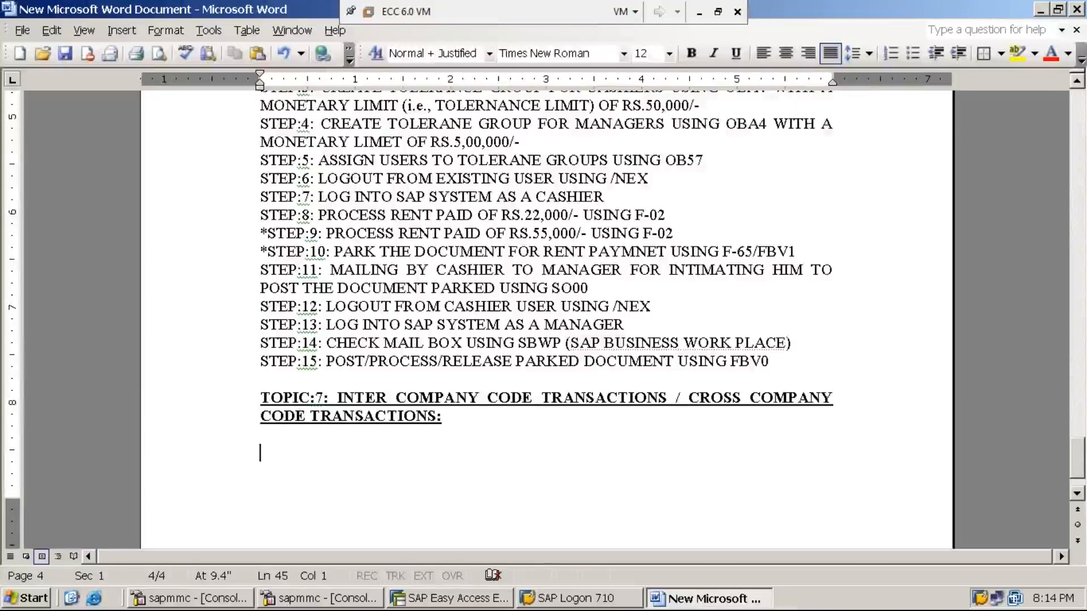
{"action": "type", "text": "1."}
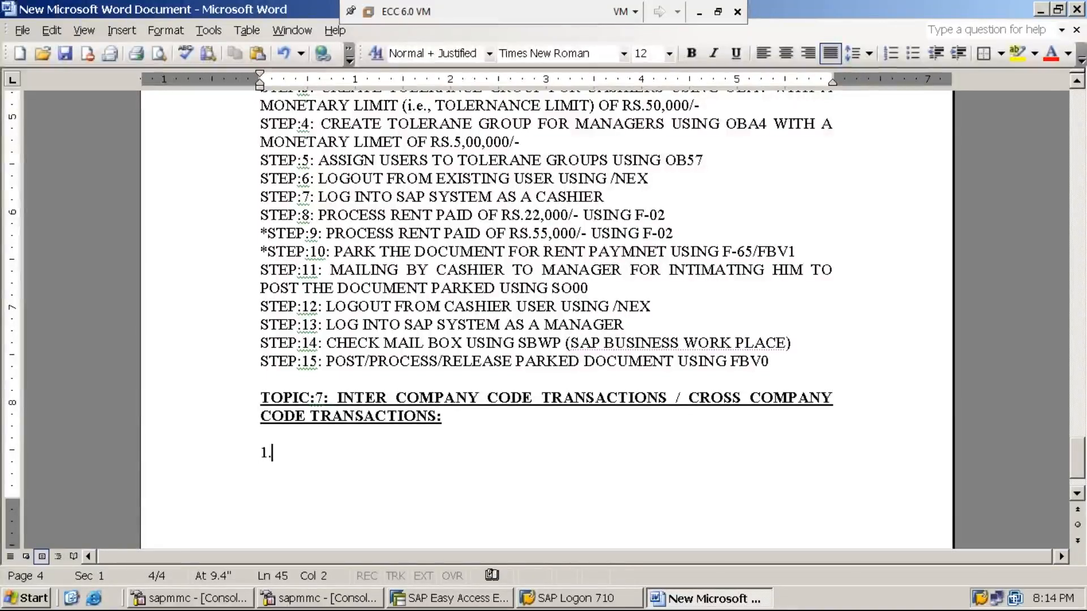
{"action": "type", "text": " MMI1"}
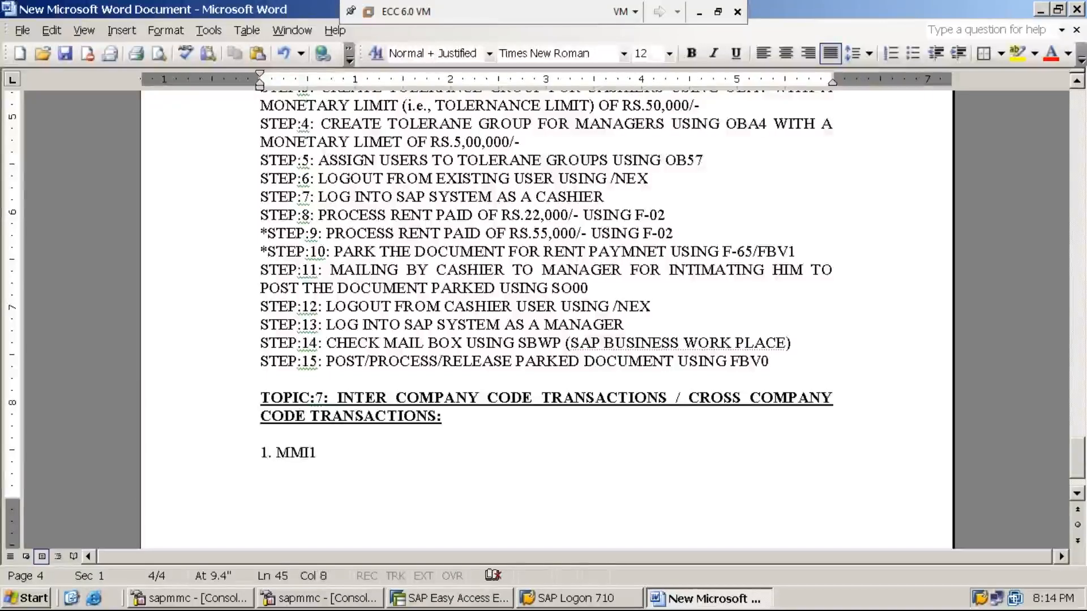
{"action": "key", "text": "Return"}
{"action": "type", "text": "MMI2"}
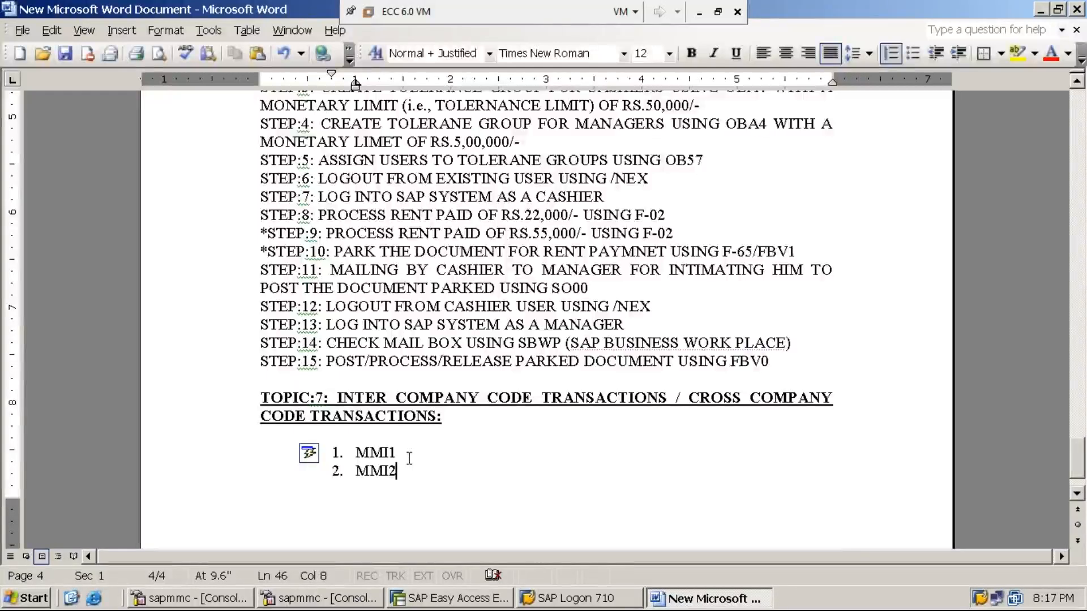
{"action": "double_click", "coordinate": [396, 471]}
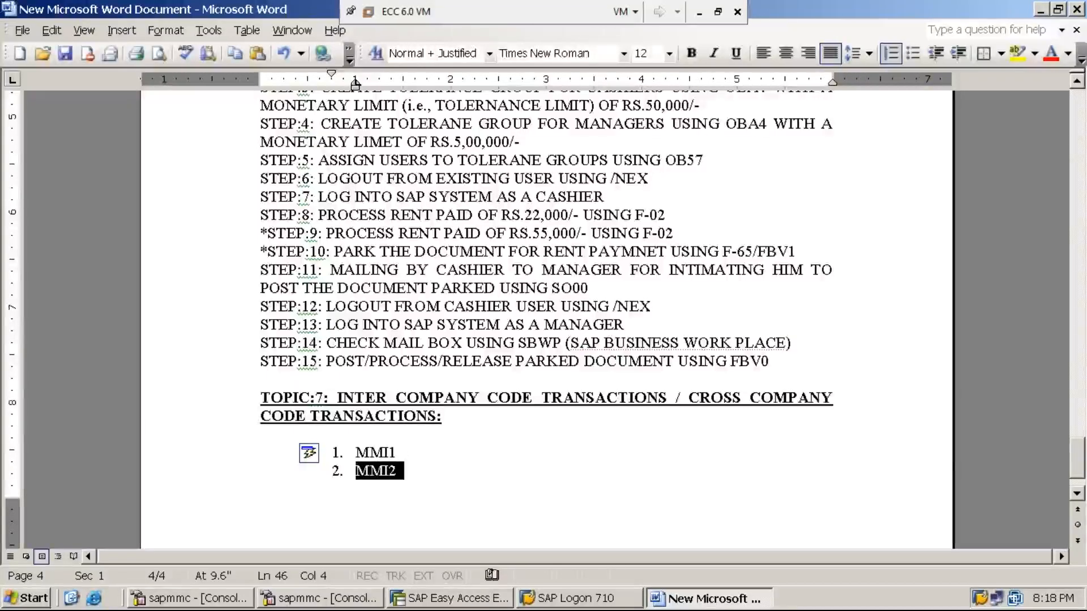
{"action": "left_click", "coordinate": [443, 478]}
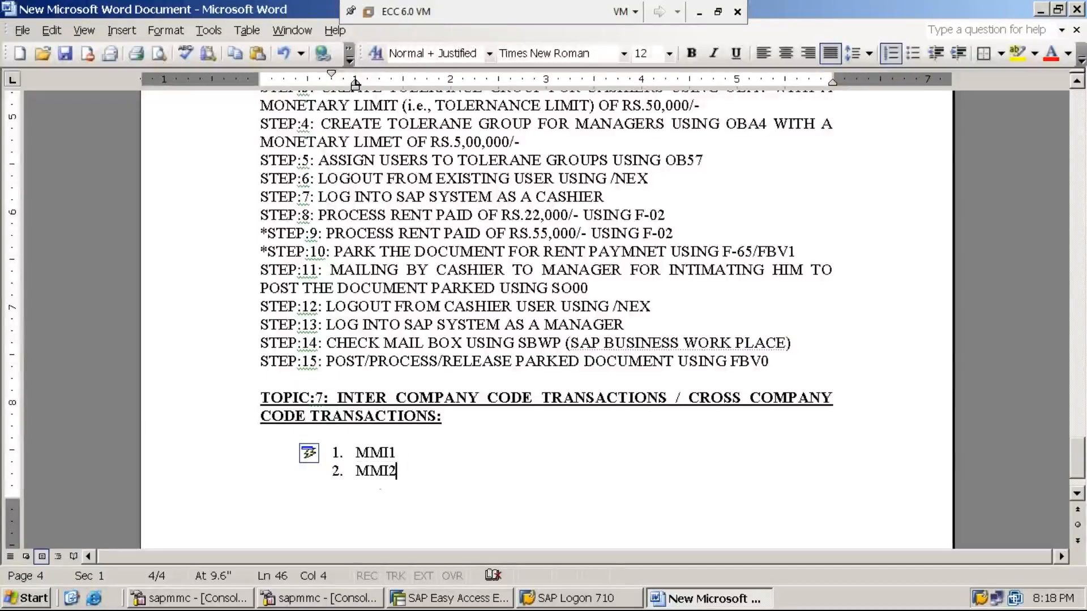
{"action": "double_click", "coordinate": [395, 453]}
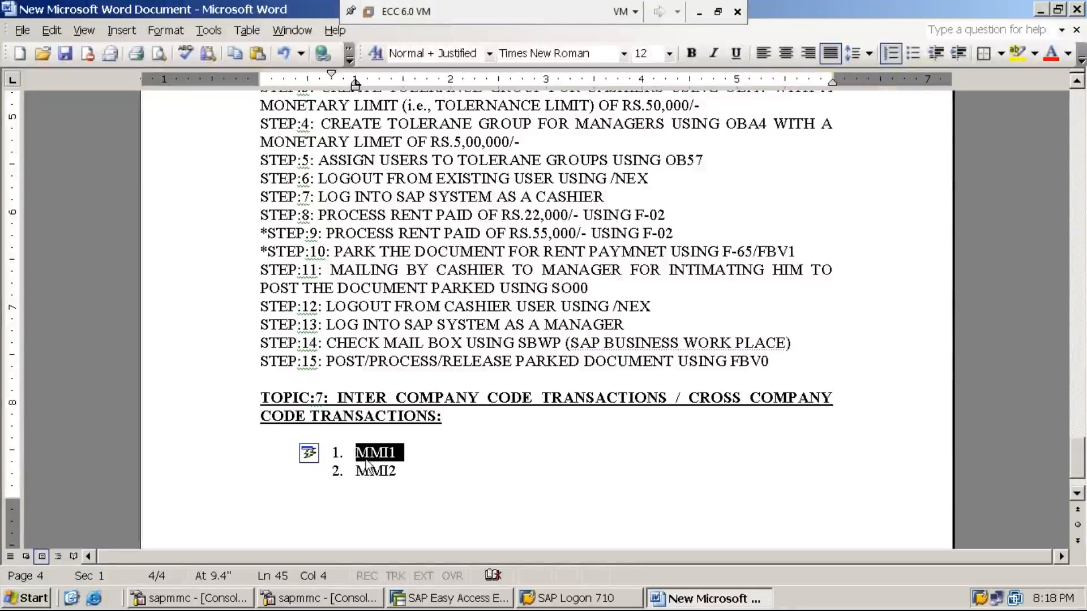
{"action": "left_click", "coordinate": [477, 470]}
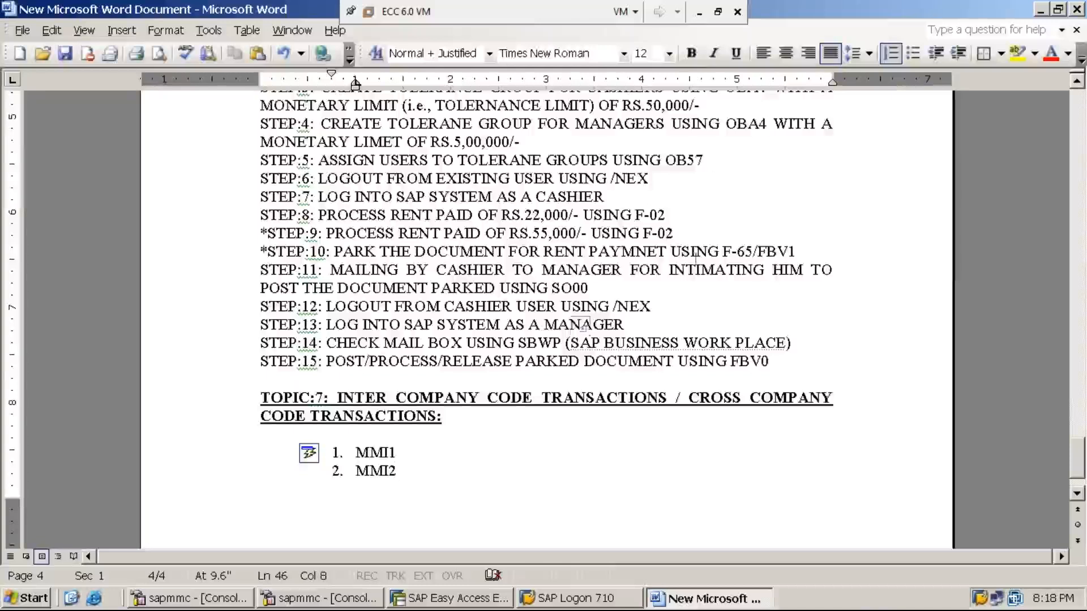
{"action": "left_click", "coordinate": [699, 13]}
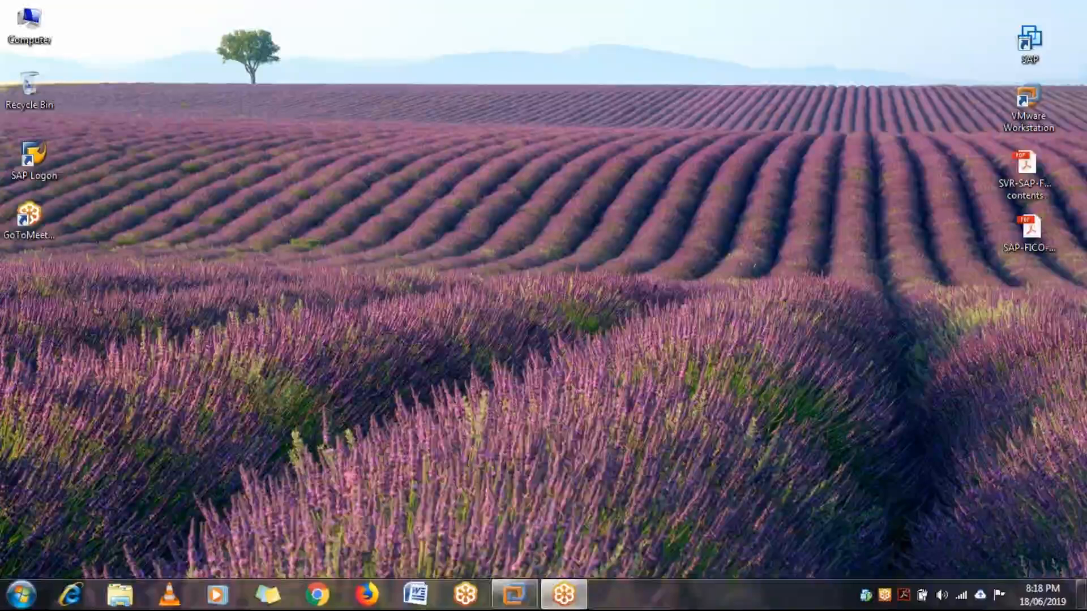
{"action": "mouse_move", "coordinate": [513, 594]}
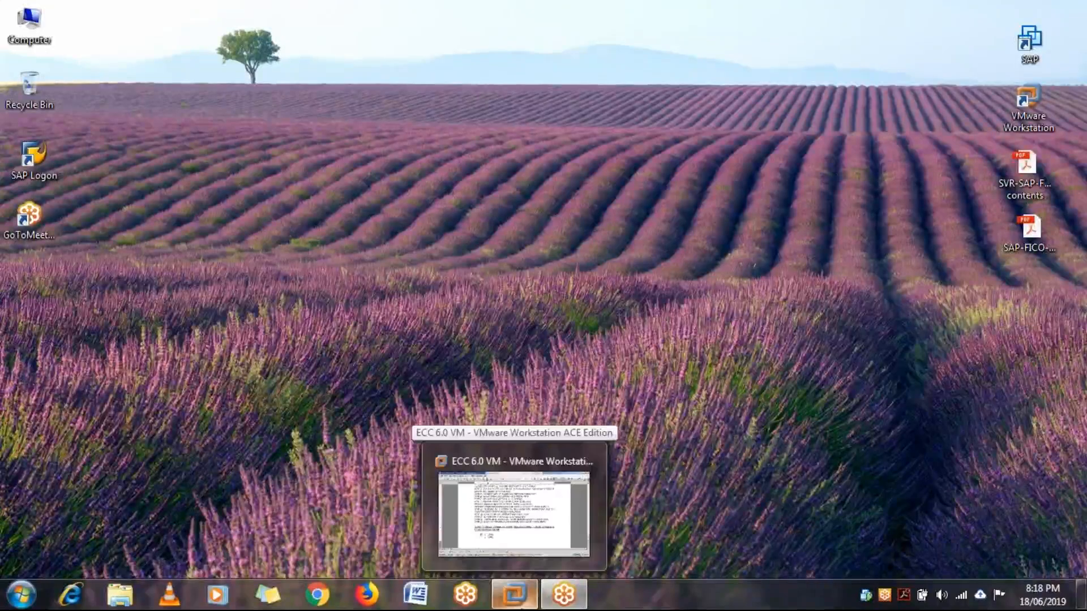
{"action": "left_click", "coordinate": [554, 529]}
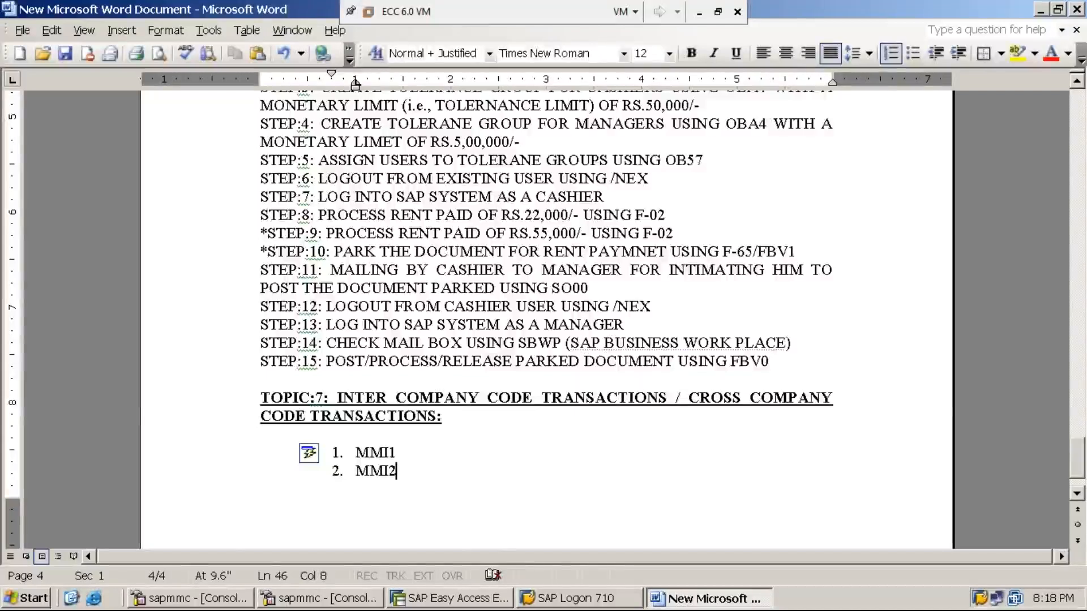
- Insert a page break after the list and write the unnumbered line "STEP:1: CREATE ONE MORE COMPANY CODE CALLED MMI2" on the new page
{"action": "key", "text": "ctrl+Return"}
{"action": "key", "text": "BackSpace"}
{"action": "key", "text": "BackSpace"}
{"action": "type", "text": "STEP:1:"}
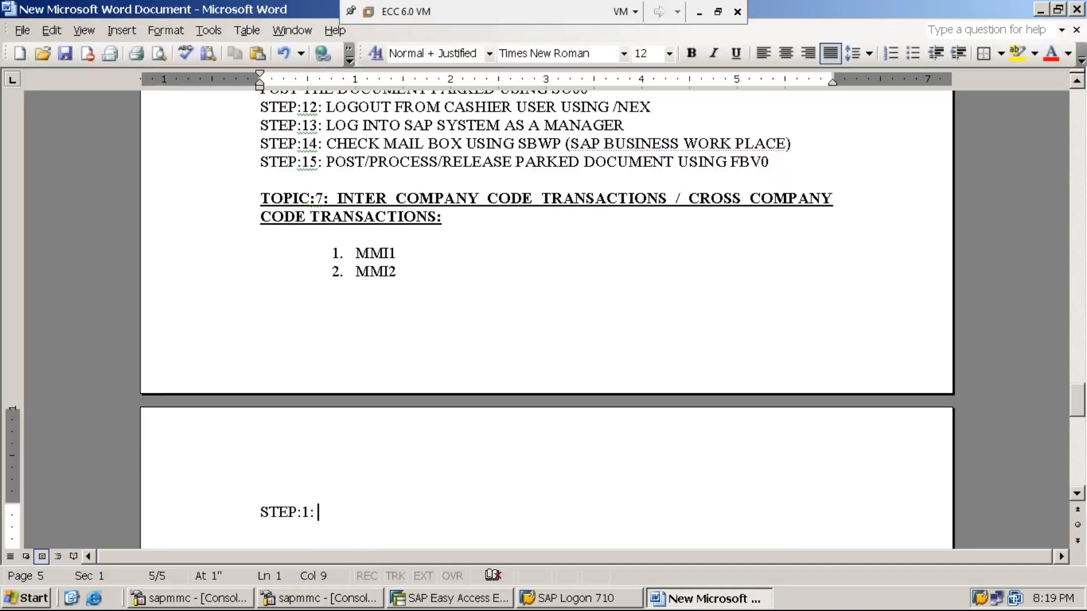
{"action": "type", "text": "CREATE "}
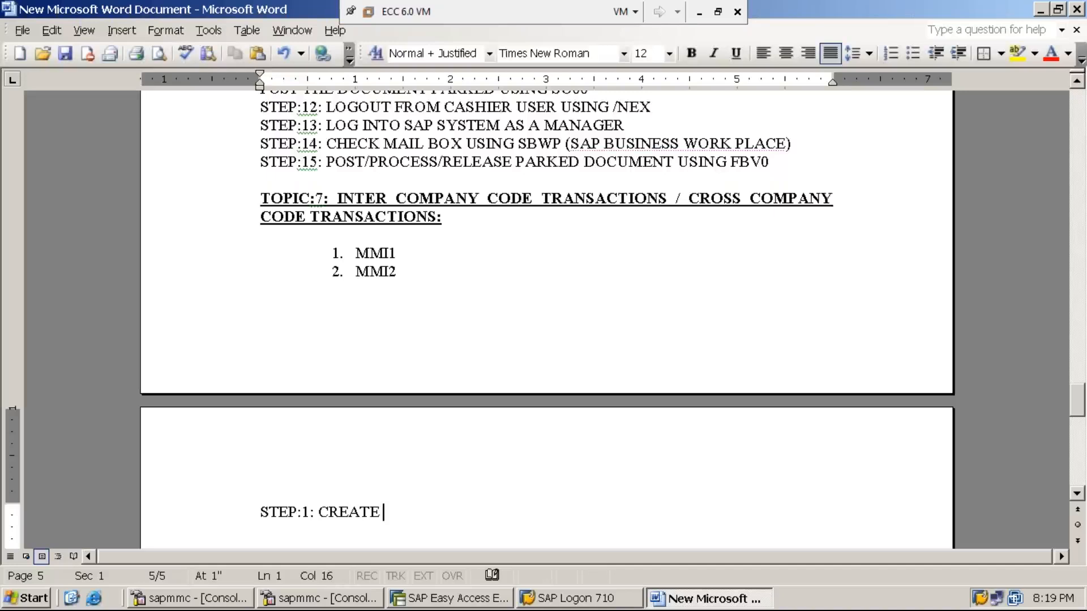
{"action": "type", "text": "ONE MO"}
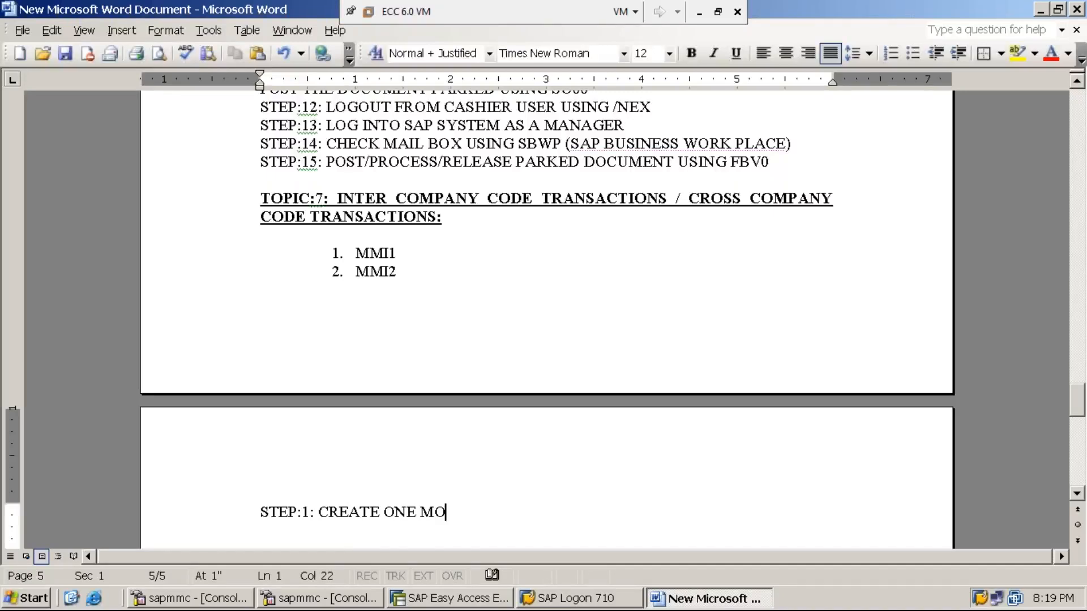
{"action": "type", "text": "RE COMPA"}
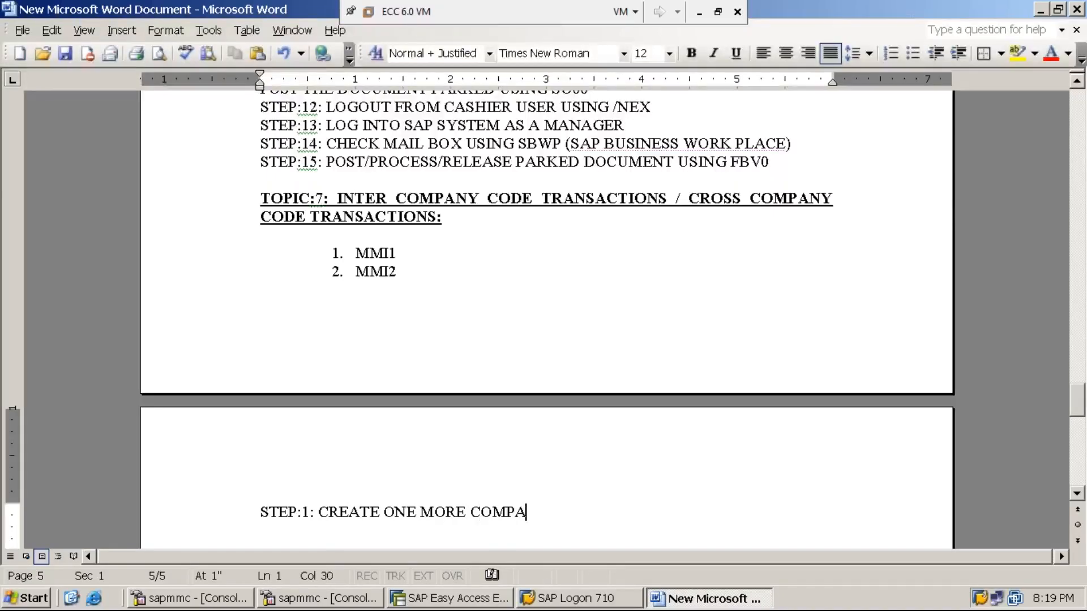
{"action": "type", "text": "NY CODE "}
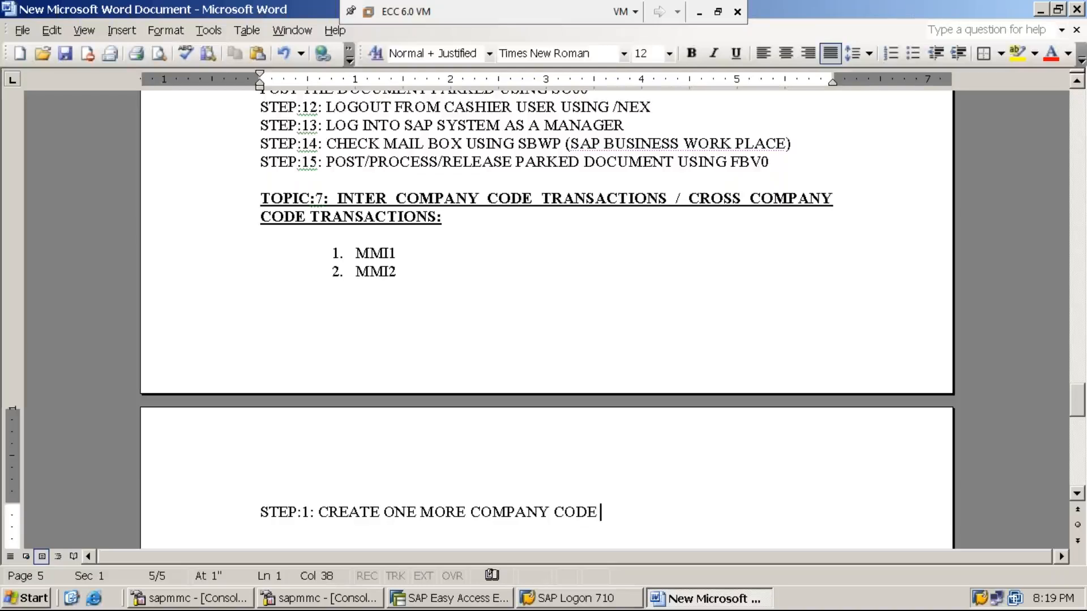
{"action": "type", "text": "CALLED MMI2"}
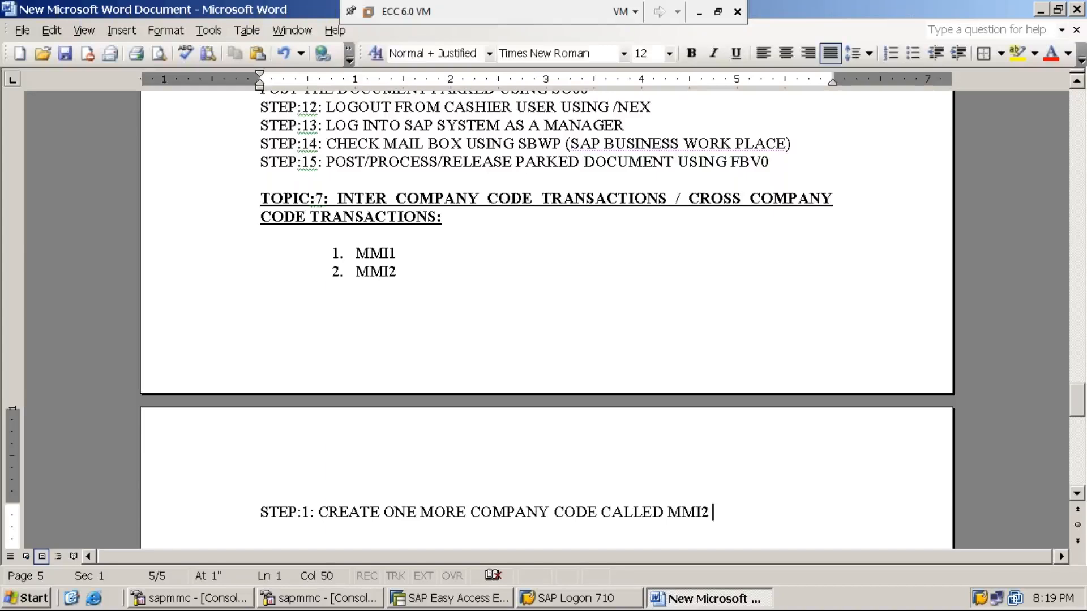
- Complete the STEP:1 sentence with "USING EC01 BY COPYING EXISTING COMPANY CODE: MMI1"
{"action": "type", "text": "USING "}
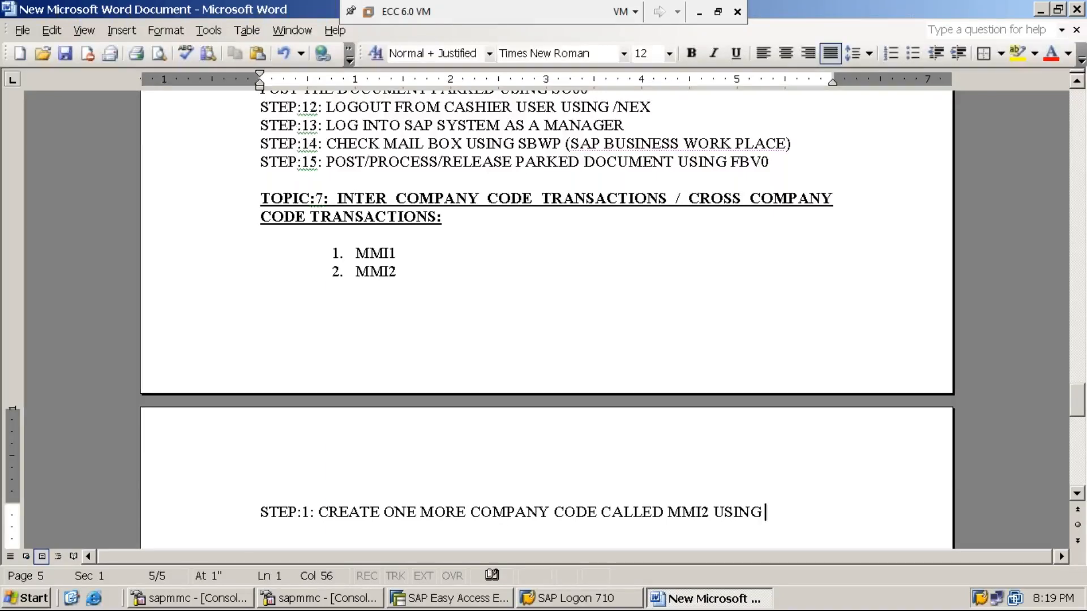
{"action": "type", "text": "EC01"}
{"action": "type", "text": "BY "}
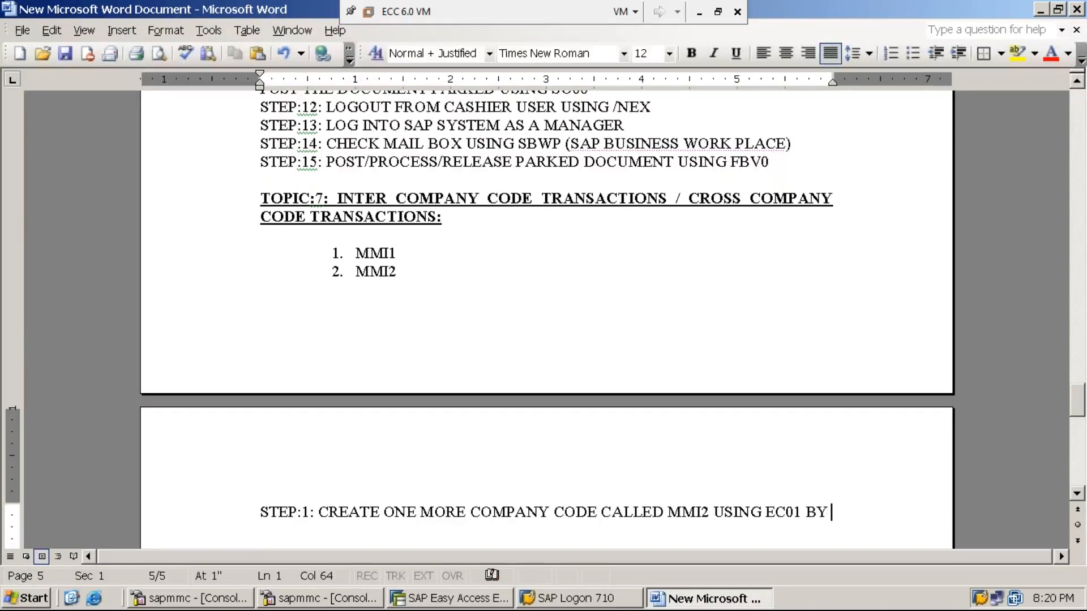
{"action": "type", "text": "COPYING "}
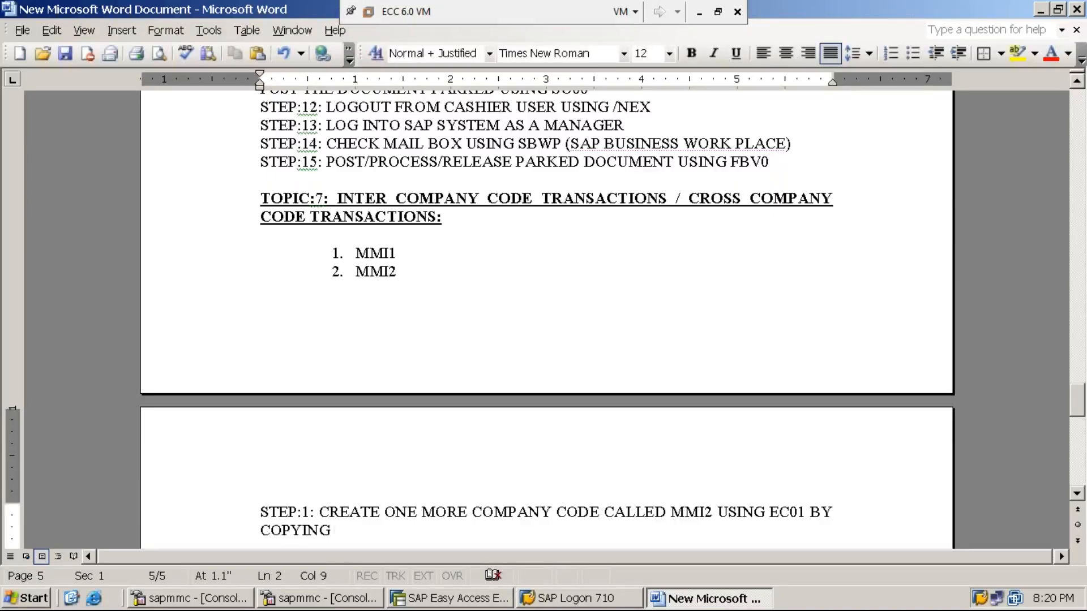
{"action": "type", "text": "EXISTING COM"}
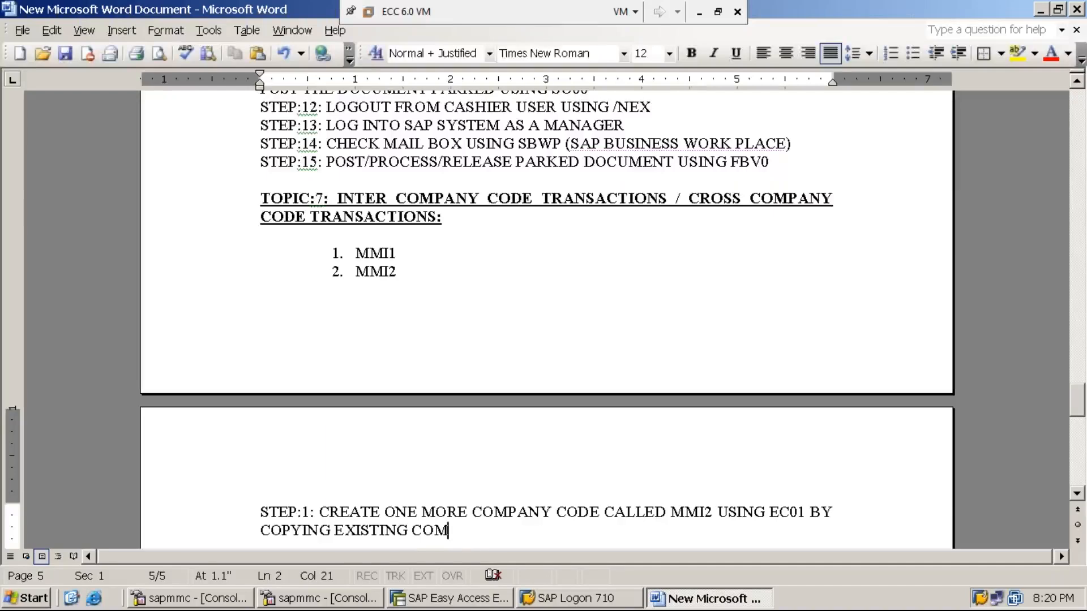
{"action": "type", "text": "PANY CODE -"}
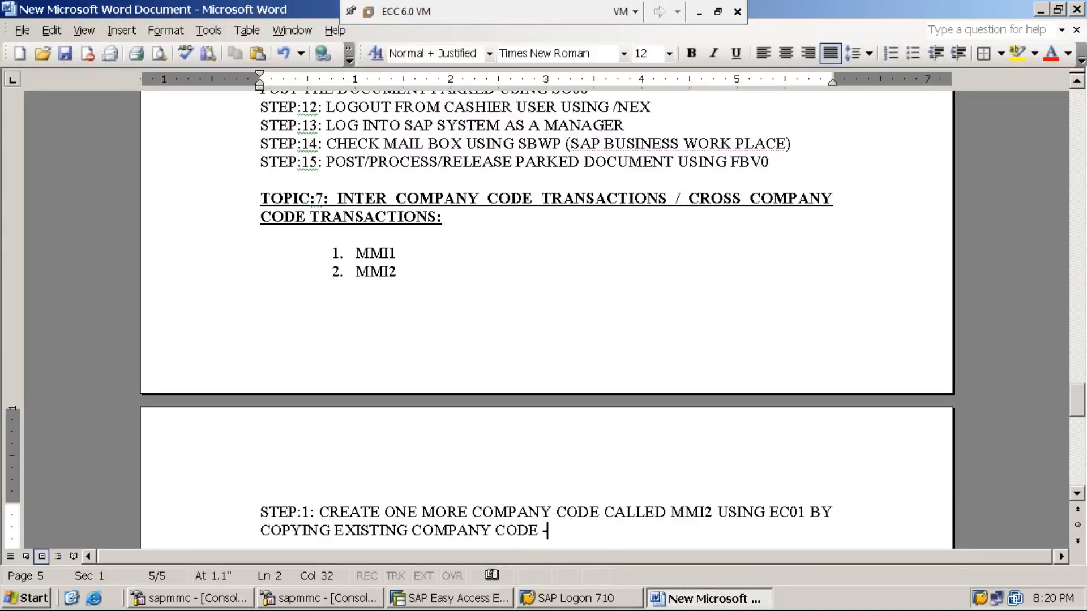
{"action": "key", "text": "BackSpace"}
{"action": "key", "text": "BackSpace"}
{"action": "type", "text": ": MMI1"}
- Switch to SAP Easy Access, run transaction SPRO and display the SAP Reference IMG
{"action": "left_click", "coordinate": [452, 600]}
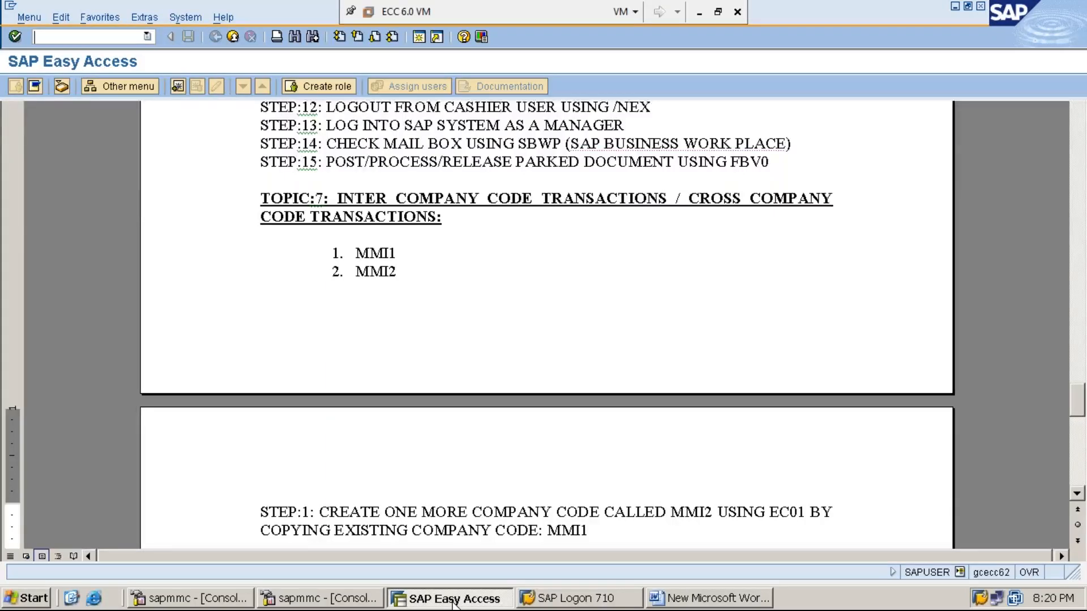
{"action": "type", "text": "SPRO"}
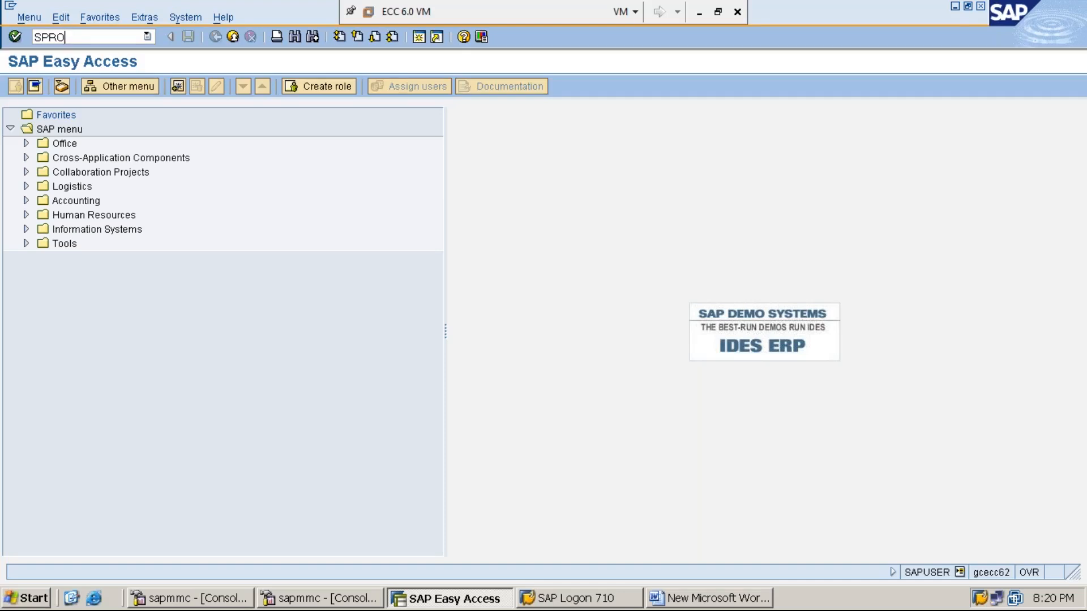
{"action": "key", "text": "Return"}
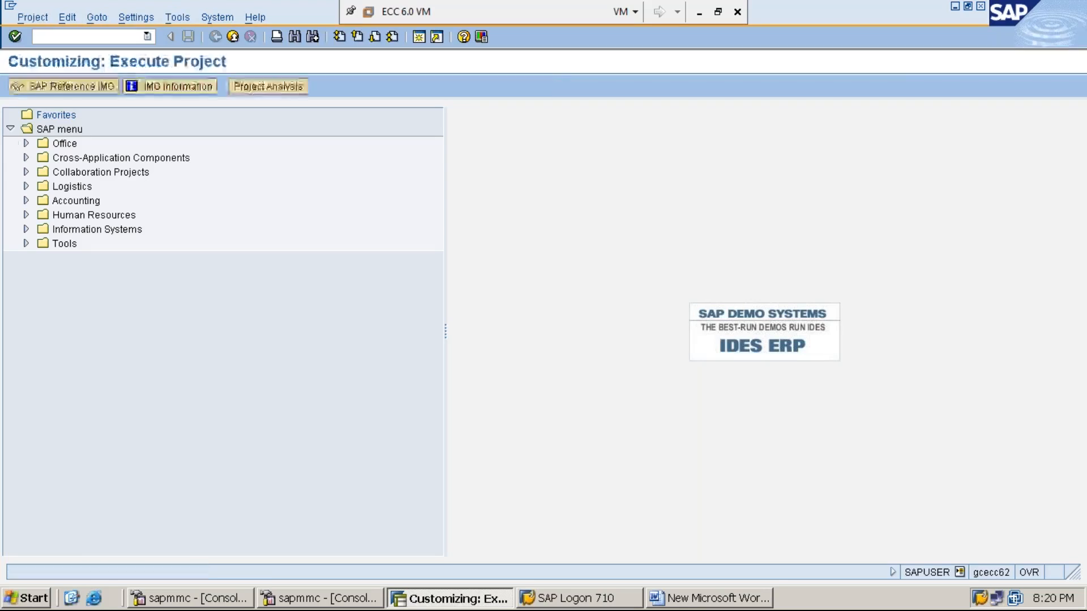
{"action": "left_click", "coordinate": [93, 90]}
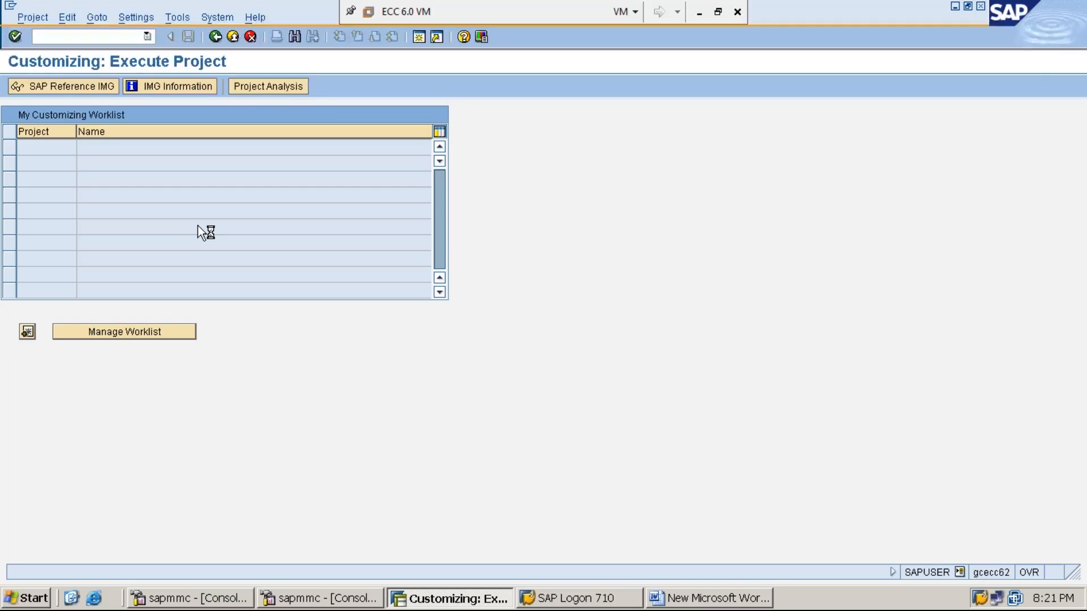
{"action": "left_click", "coordinate": [699, 13]}
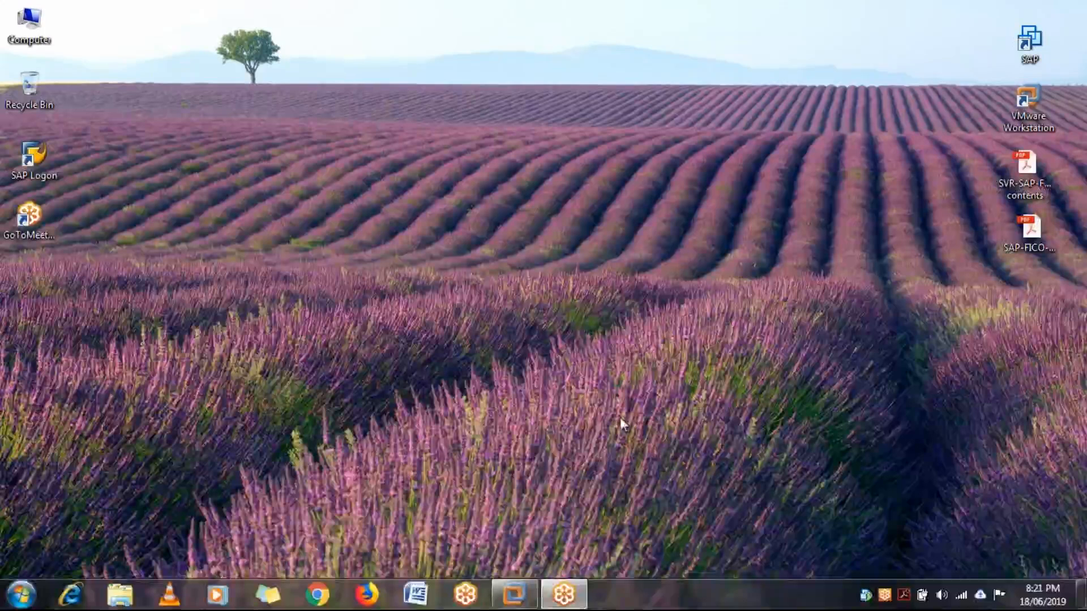
{"action": "left_click", "coordinate": [531, 599]}
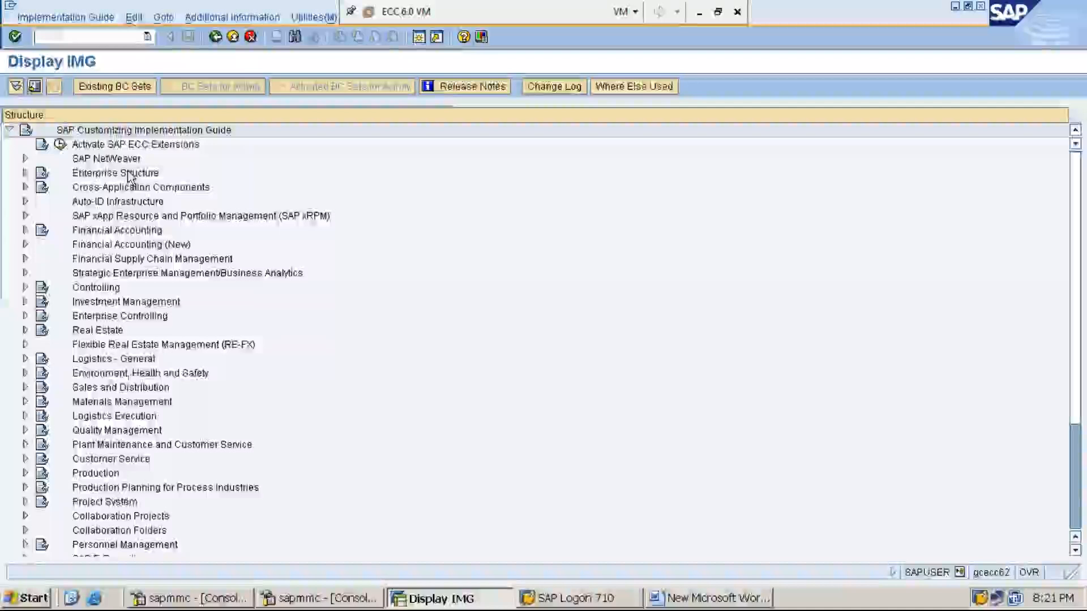
- Expand Enterprise Structure, Definition and Financial Accounting in the IMG, and select the Edit, Copy, Delete, Check Company Code activity
{"action": "double_click", "coordinate": [128, 174]}
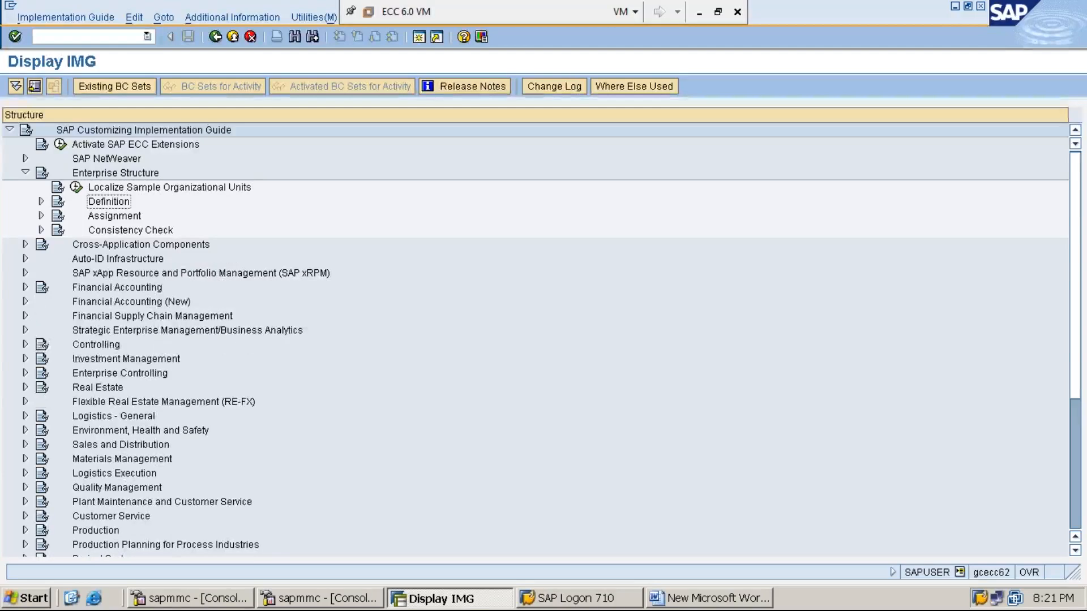
{"action": "key", "text": "Right"}
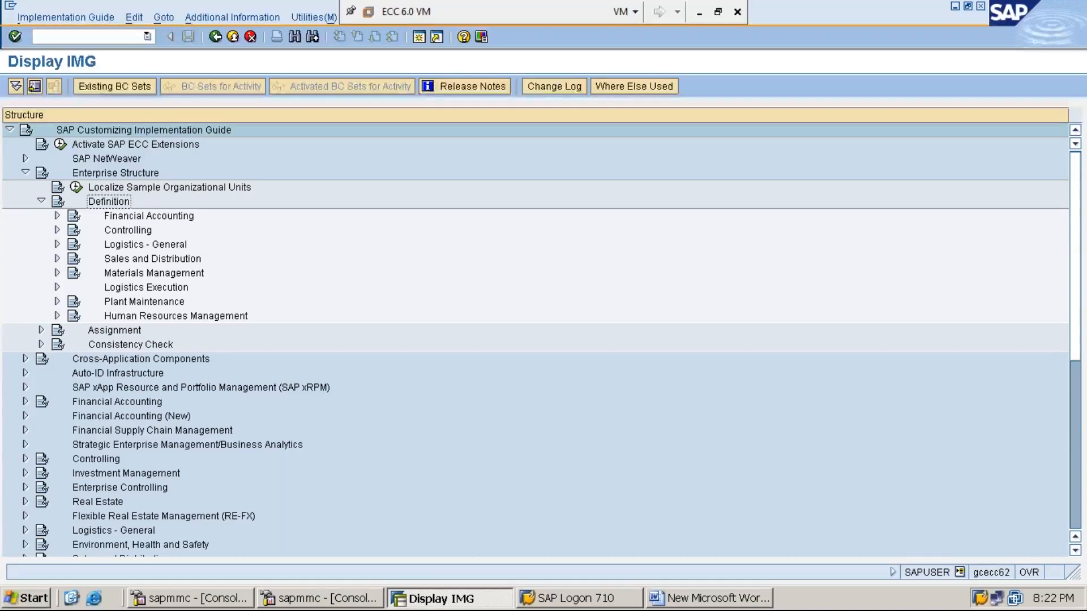
{"action": "left_click", "coordinate": [149, 215]}
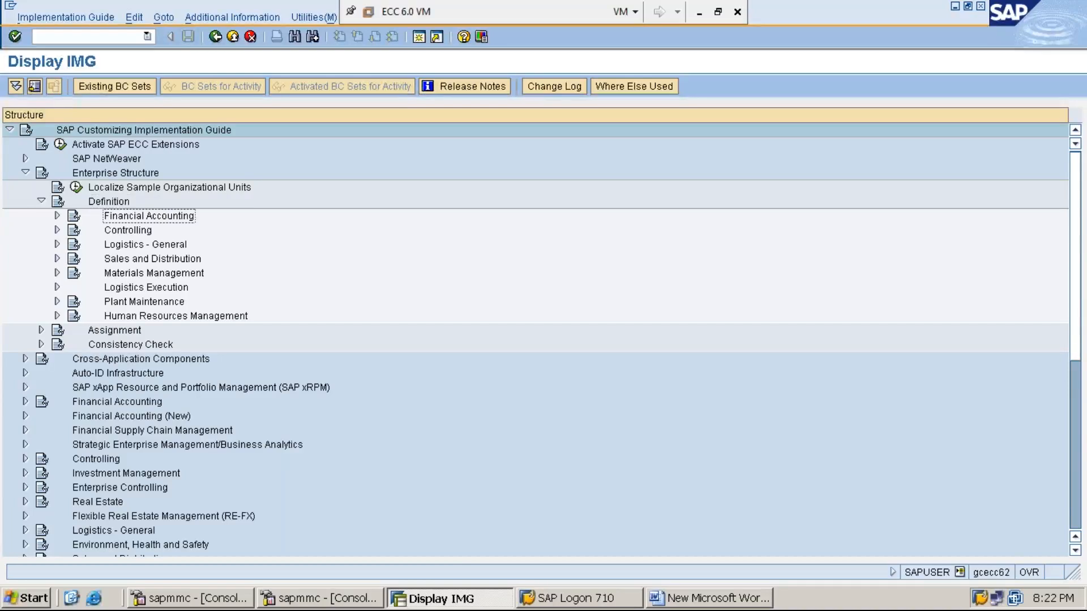
{"action": "key", "text": "Right"}
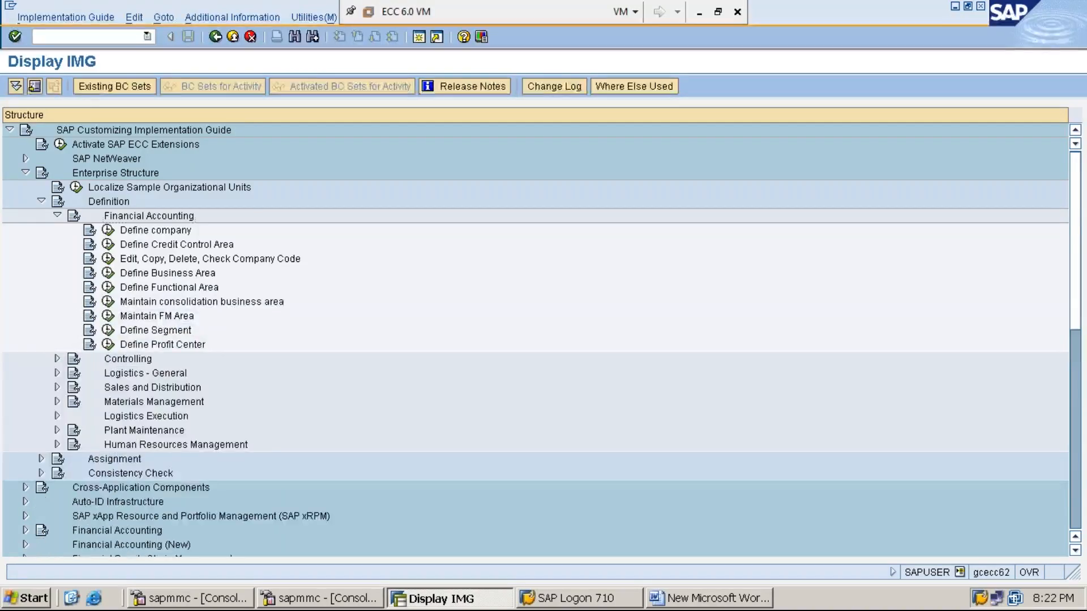
{"action": "key", "text": "Down"}
{"action": "key", "text": "Down"}
{"action": "key", "text": "Down"}
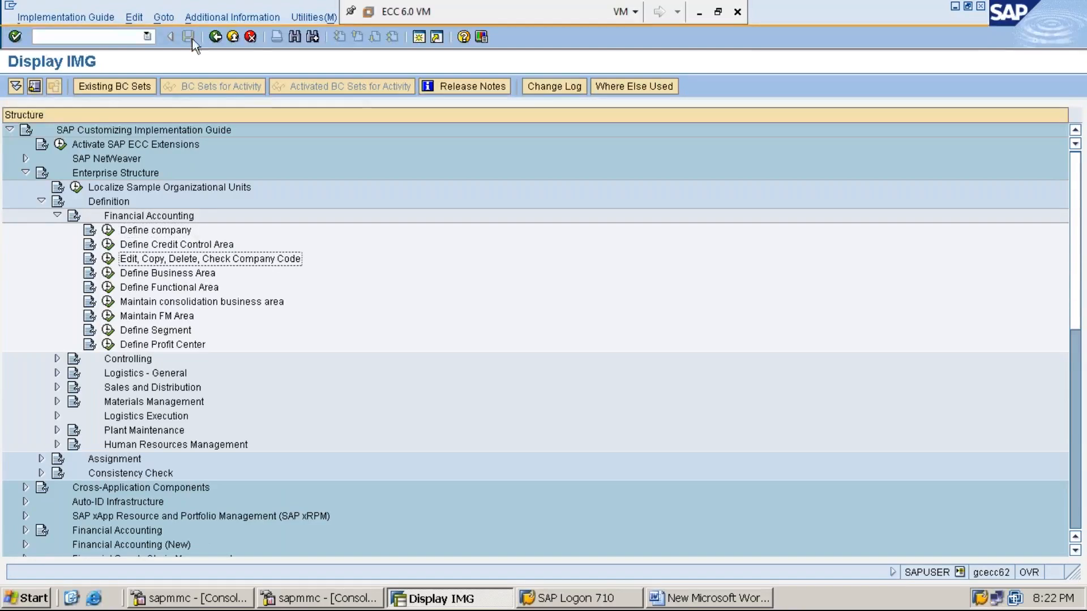
- Show the IMG Activity keys as additional information beside the nodes of the IMG structure
{"action": "left_click", "coordinate": [247, 18]}
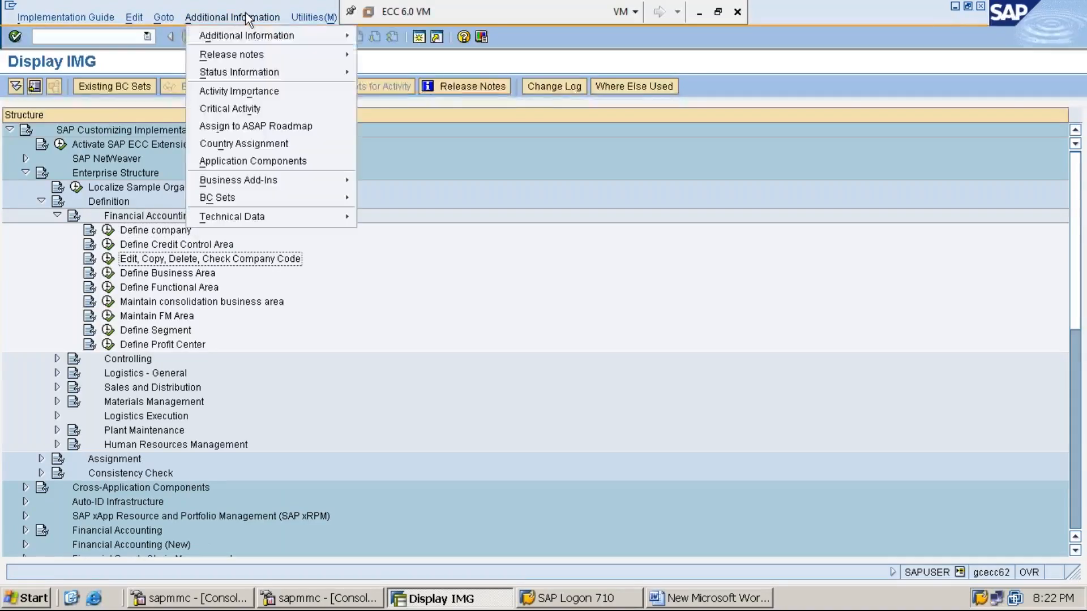
{"action": "key", "text": "Down"}
{"action": "key", "text": "Right"}
{"action": "key", "text": "Down"}
{"action": "key", "text": "Right"}
{"action": "key", "text": "Down"}
{"action": "key", "text": "Return"}
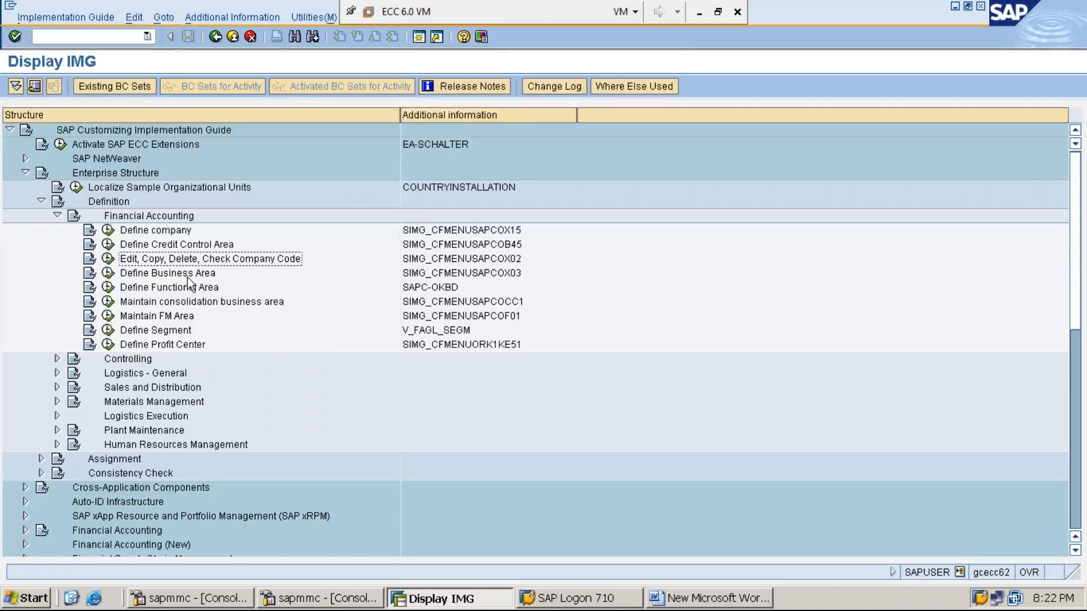
- Execute the Edit, Copy, Delete, Check Company Code activity and copy company code MMI1 to MMI2
{"action": "left_click", "coordinate": [108, 260]}
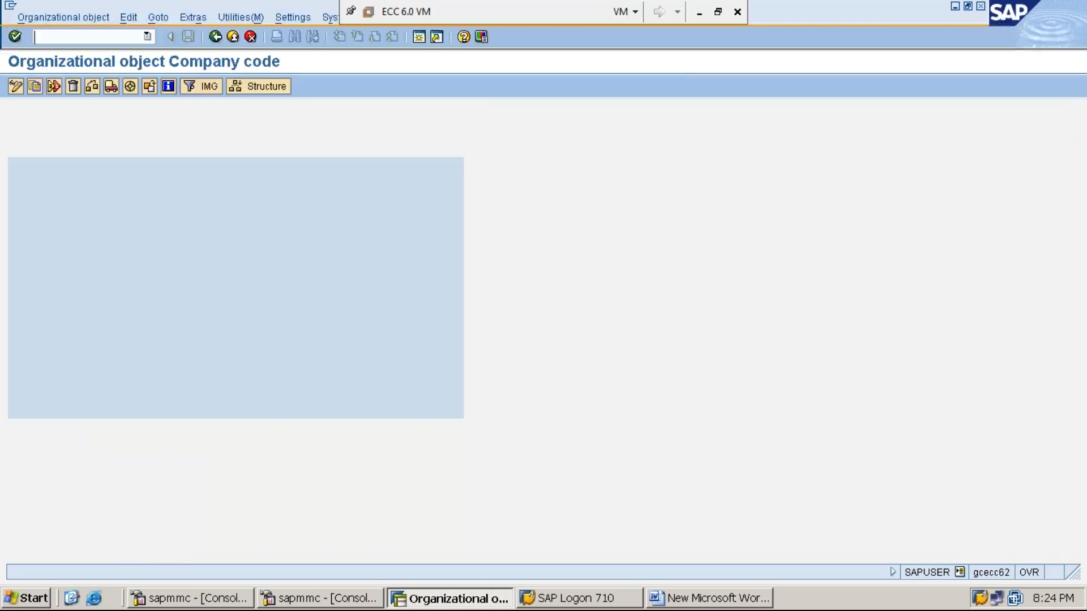
{"action": "left_click", "coordinate": [35, 87]}
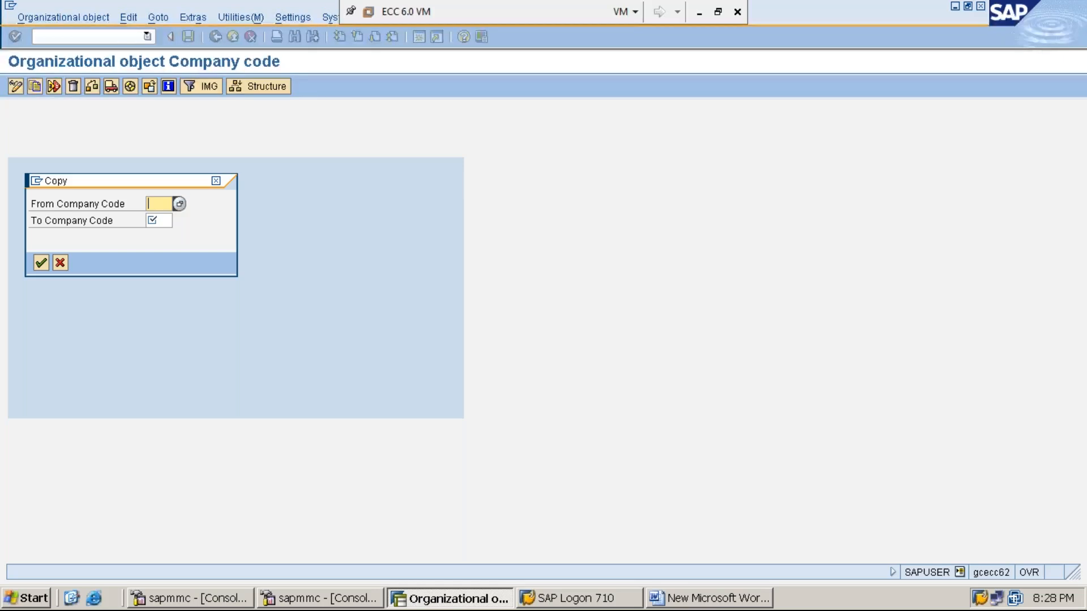
{"action": "left_click", "coordinate": [700, 602]}
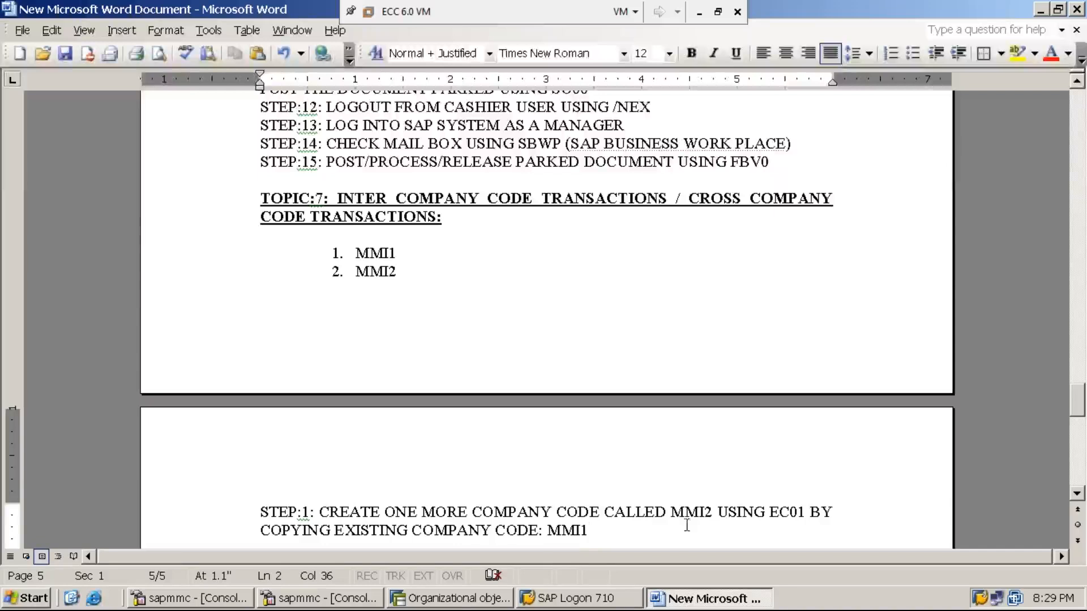
{"action": "left_click", "coordinate": [458, 598]}
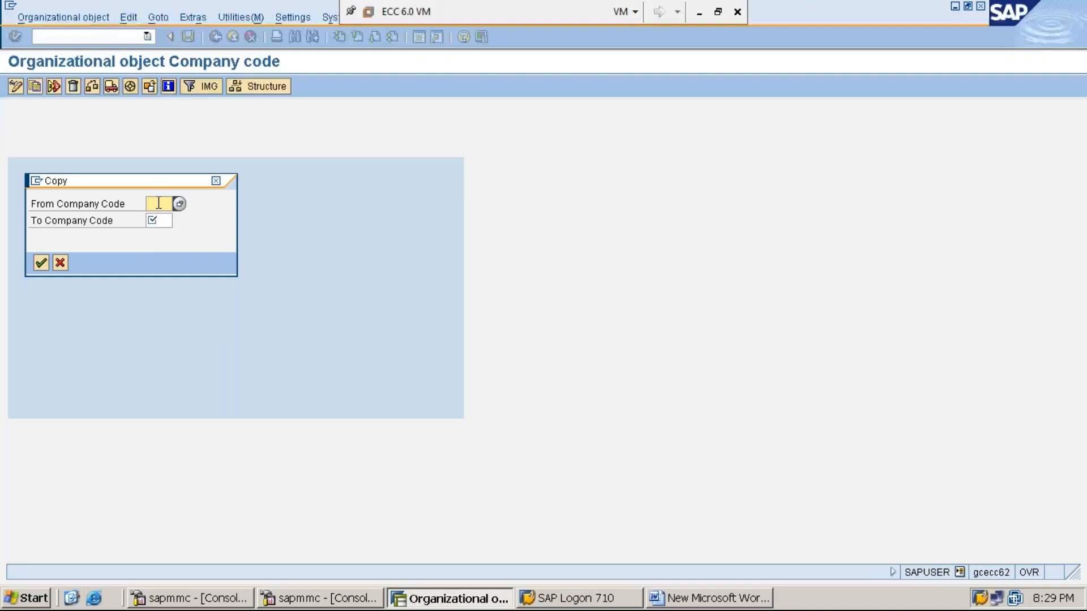
{"action": "type", "text": "MMI1"}
{"action": "left_click", "coordinate": [161, 221]}
{"action": "type", "text": "MMI2"}
{"action": "key", "text": "Return"}
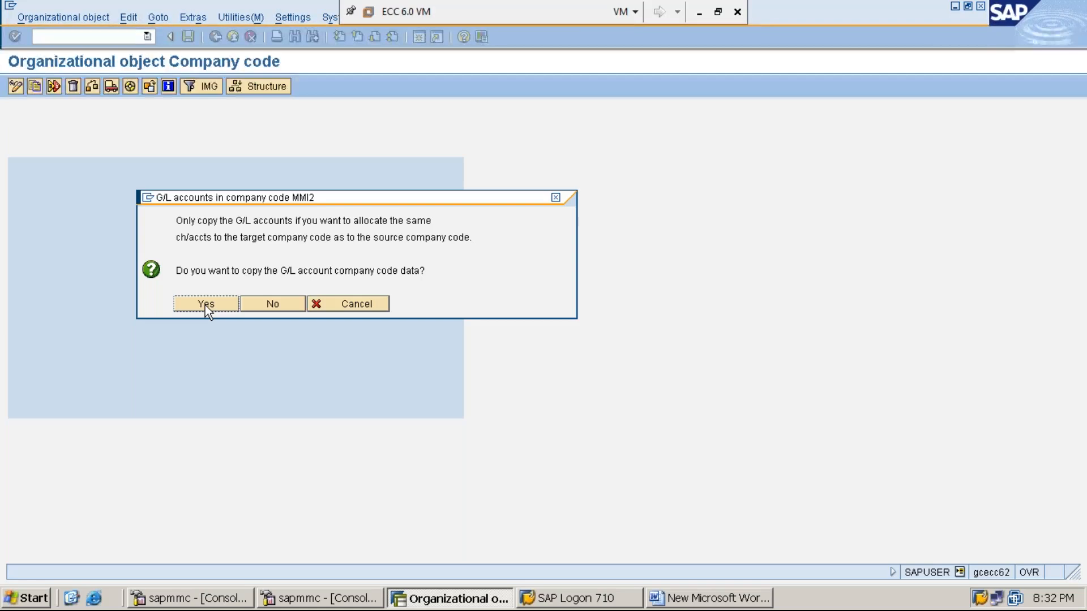
- Include the G/L account company code data in the copy, decline a different local currency, and acknowledge the copy and transport notices
{"action": "left_click", "coordinate": [205, 305]}
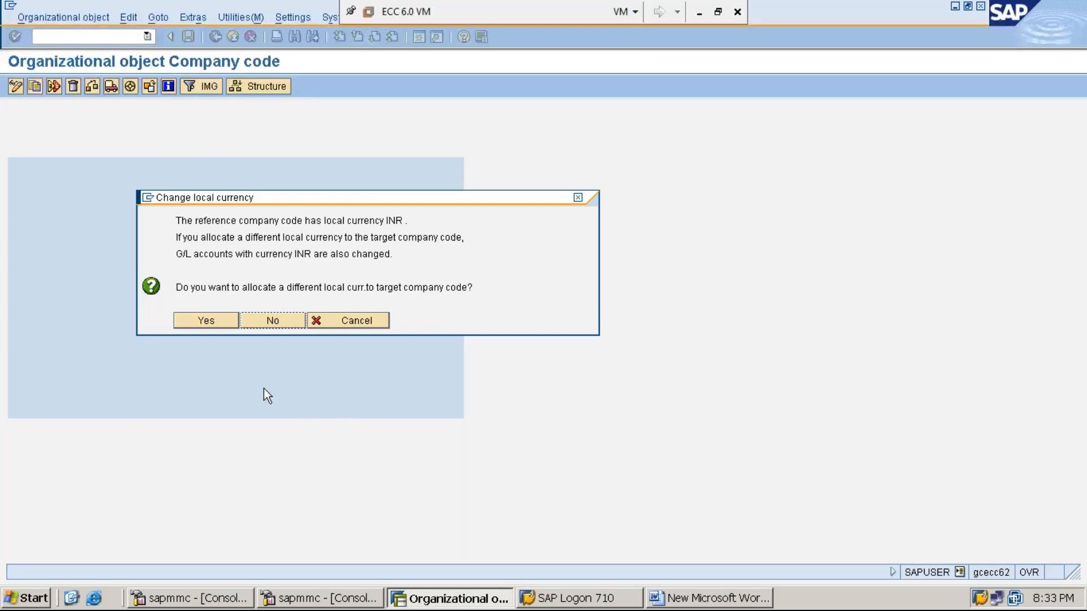
{"action": "left_click", "coordinate": [280, 321]}
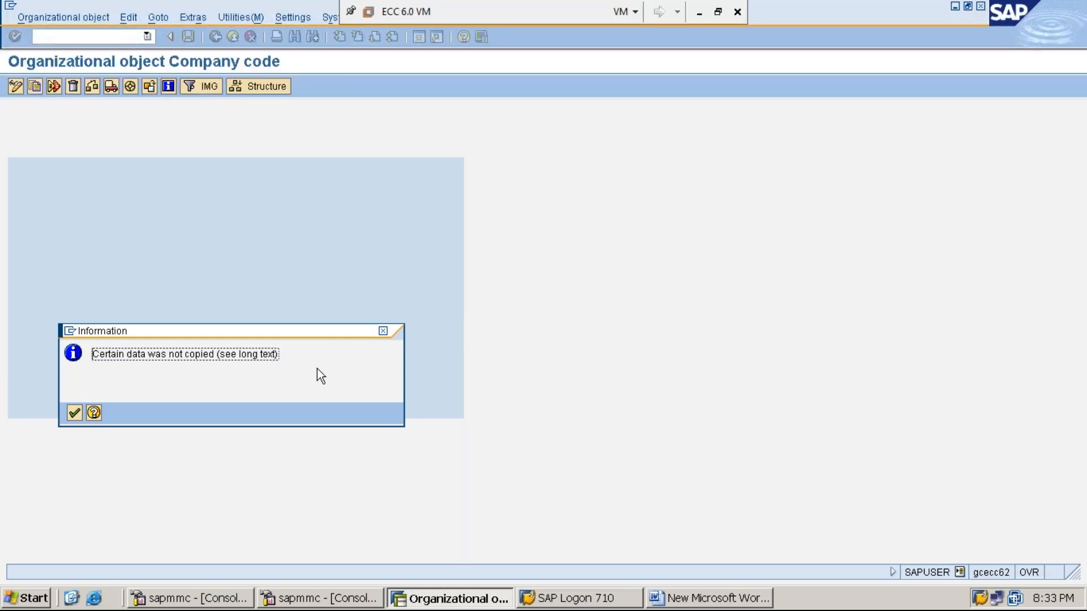
{"action": "key", "text": "Return"}
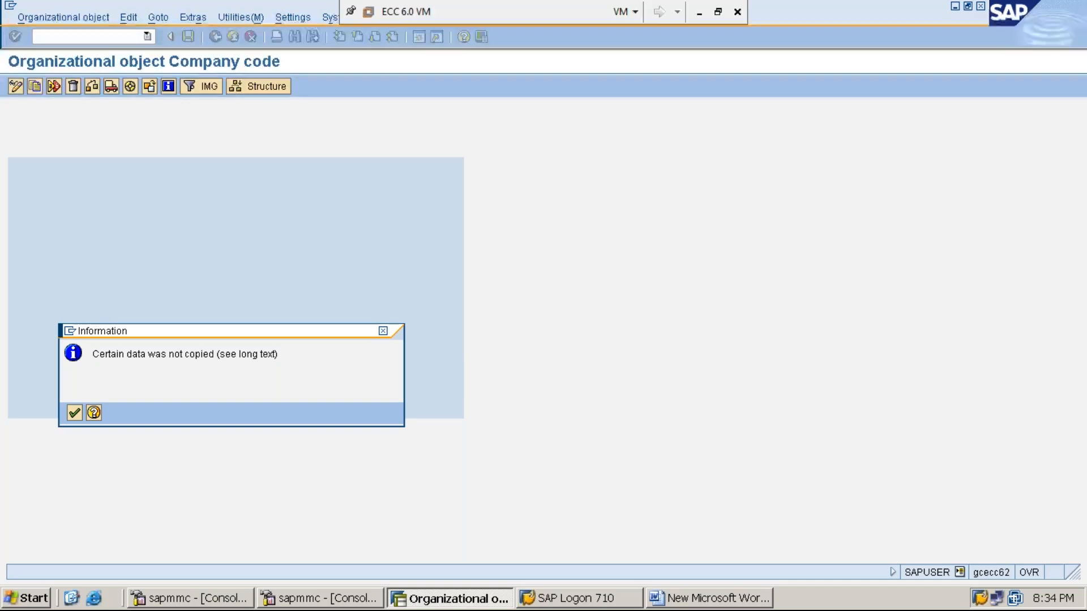
{"action": "key", "text": "Return"}
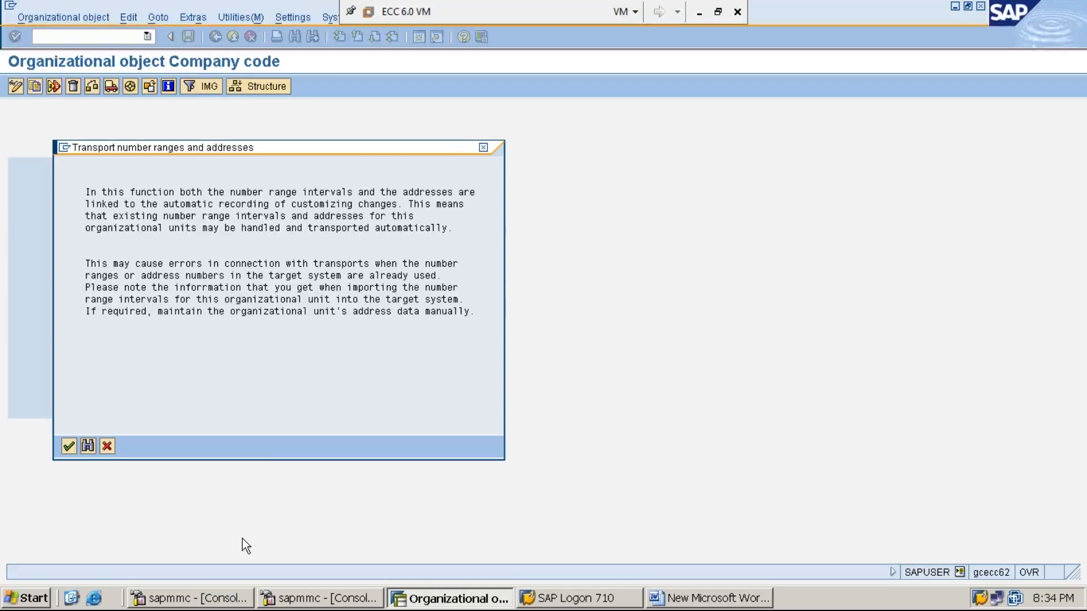
{"action": "key", "text": "Return"}
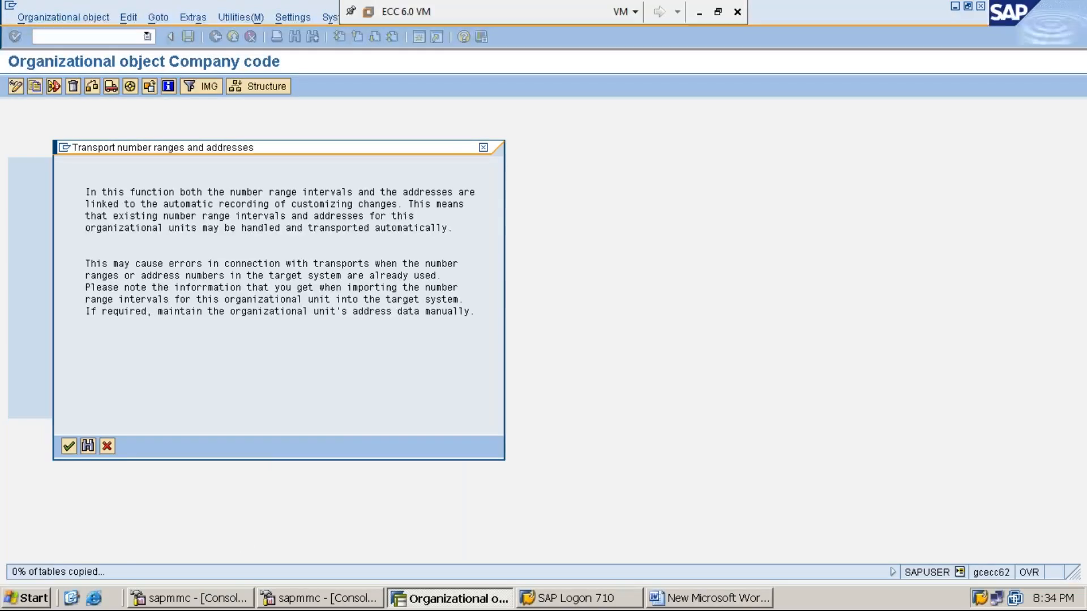
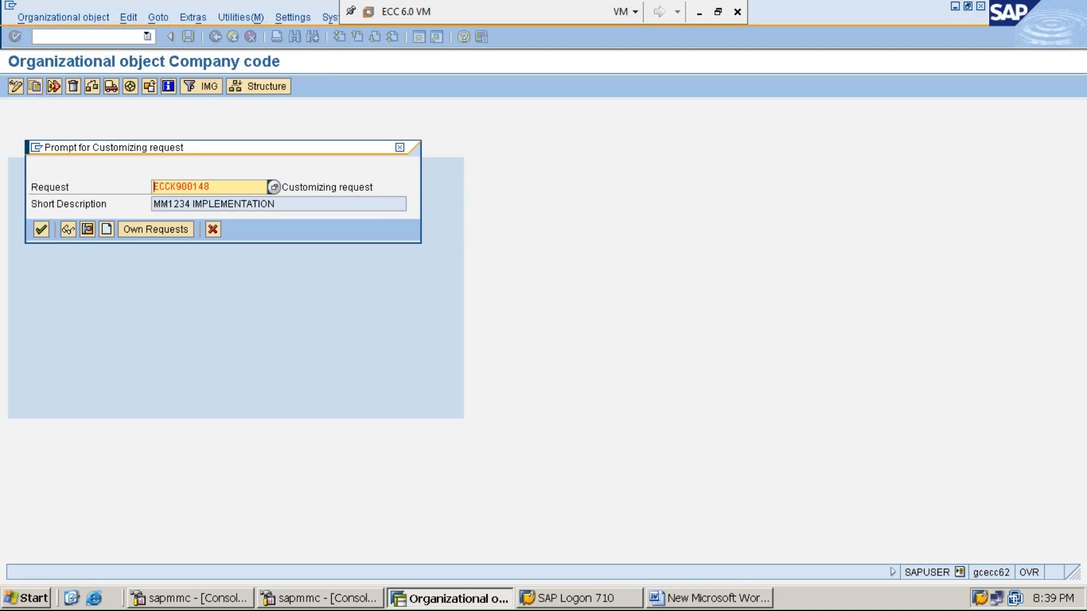
- Accept the MM1234 IMPLEMENTATION customizing request for the copy and acknowledge the number range cautions and completion message
{"action": "key", "text": "Return"}
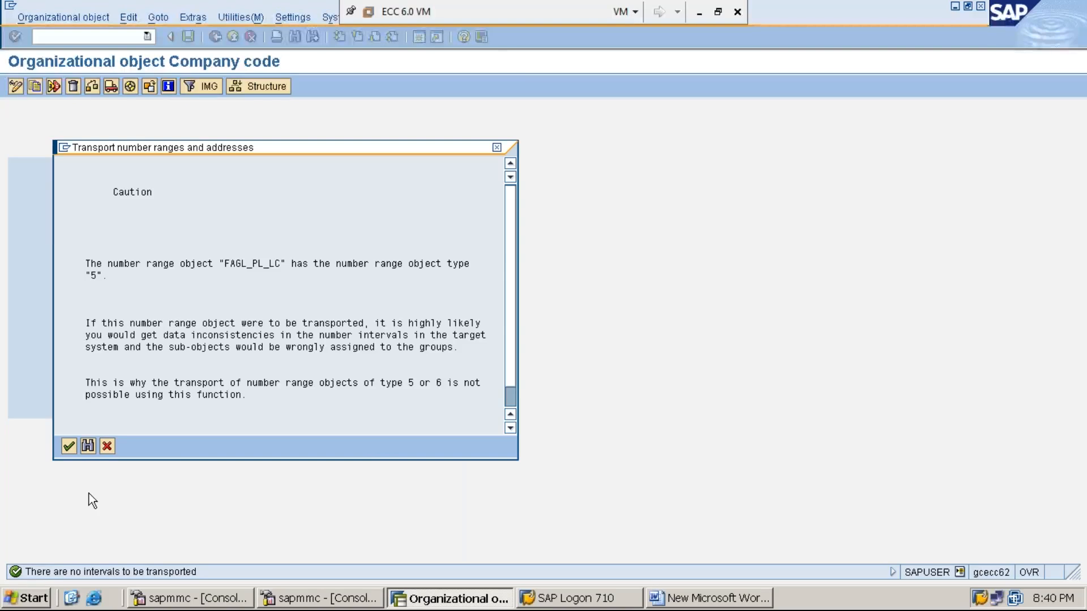
{"action": "left_click", "coordinate": [69, 447]}
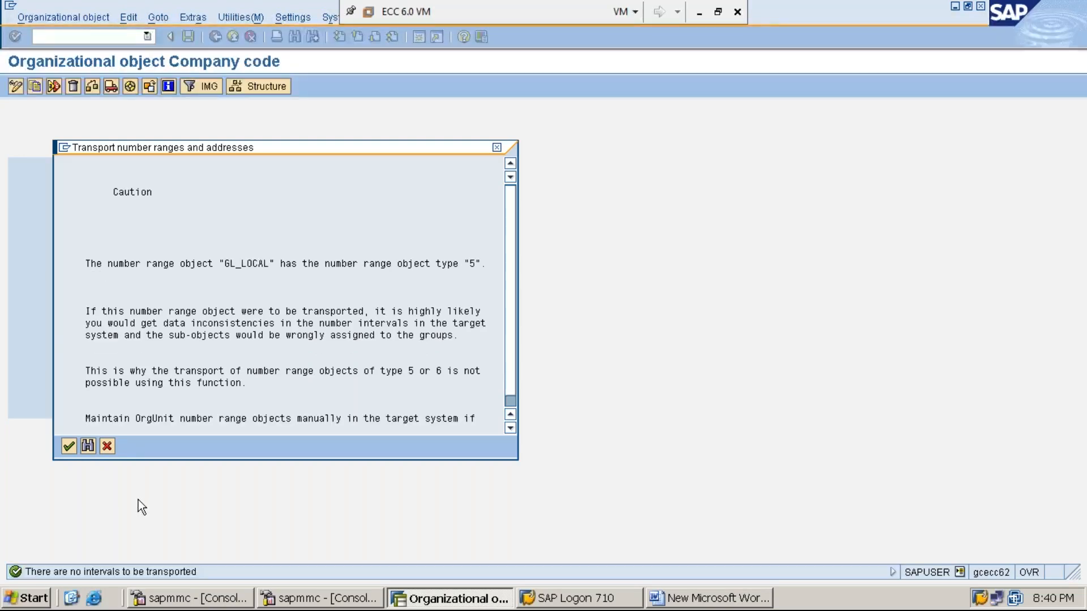
{"action": "left_click", "coordinate": [67, 446]}
{"action": "left_click", "coordinate": [69, 446]}
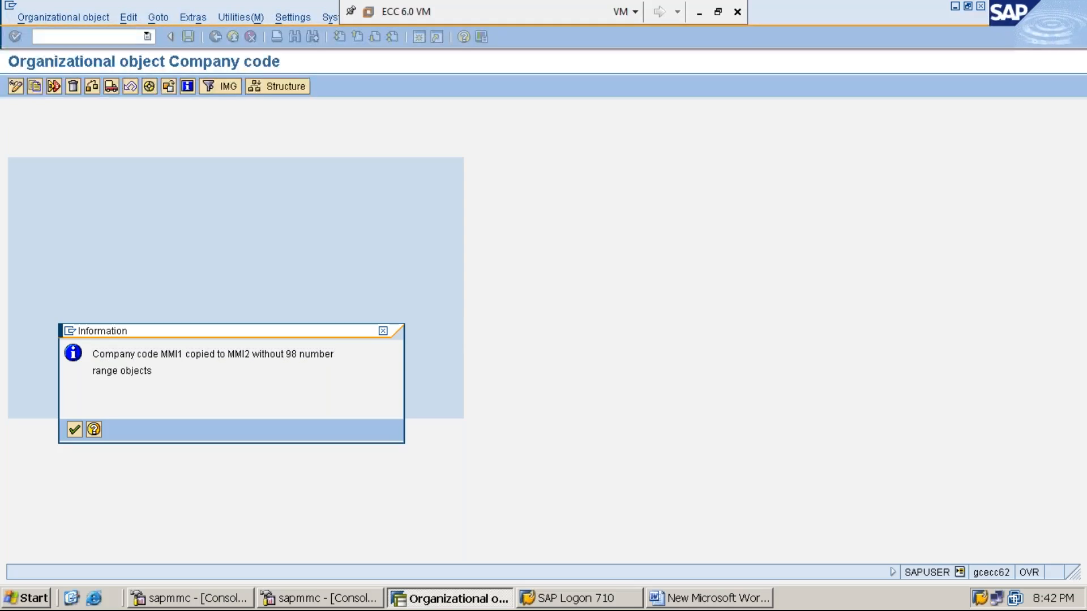
{"action": "left_click", "coordinate": [74, 430]}
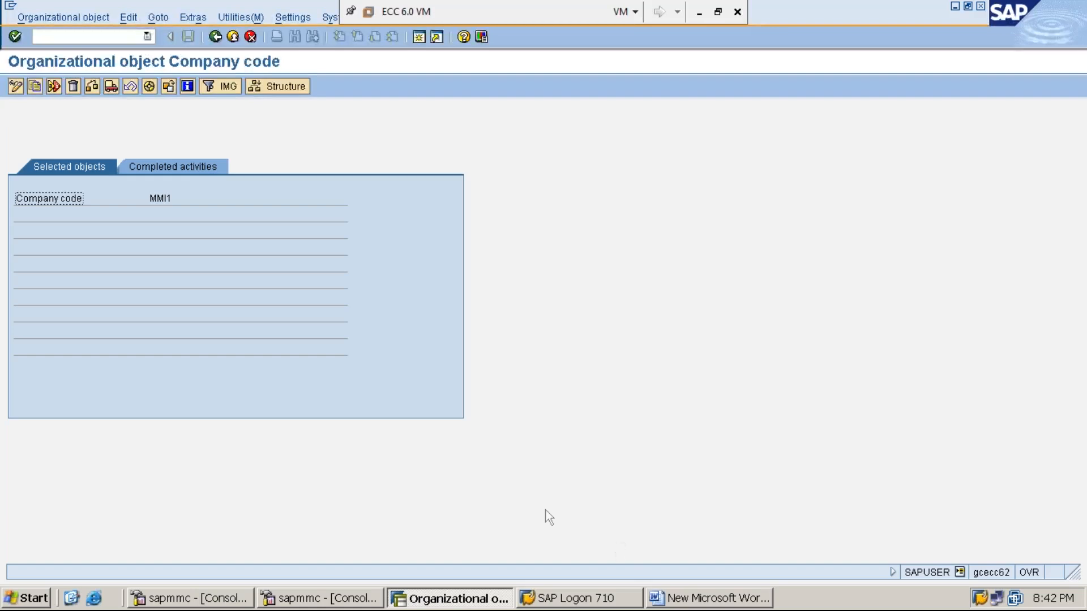
- Switch to the Word document and add the line "STEP:2: ASSIGN COMPANY CODE MMI2 TO THE COMPANY USING OX16" below STEP:1
{"action": "left_click", "coordinate": [693, 599]}
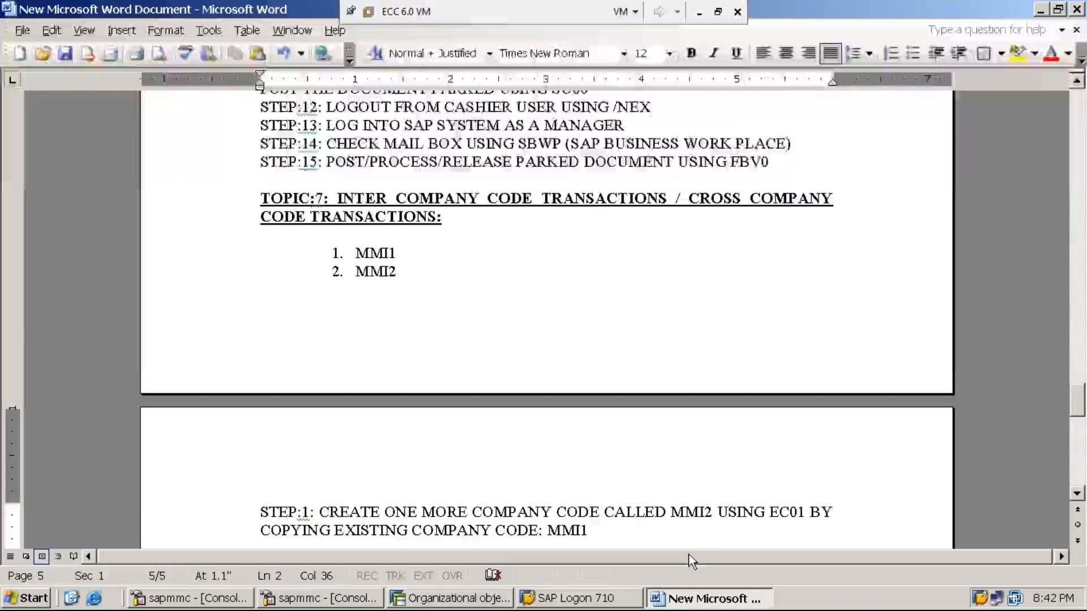
{"action": "key", "text": "Return"}
{"action": "type", "text": "STEP"}
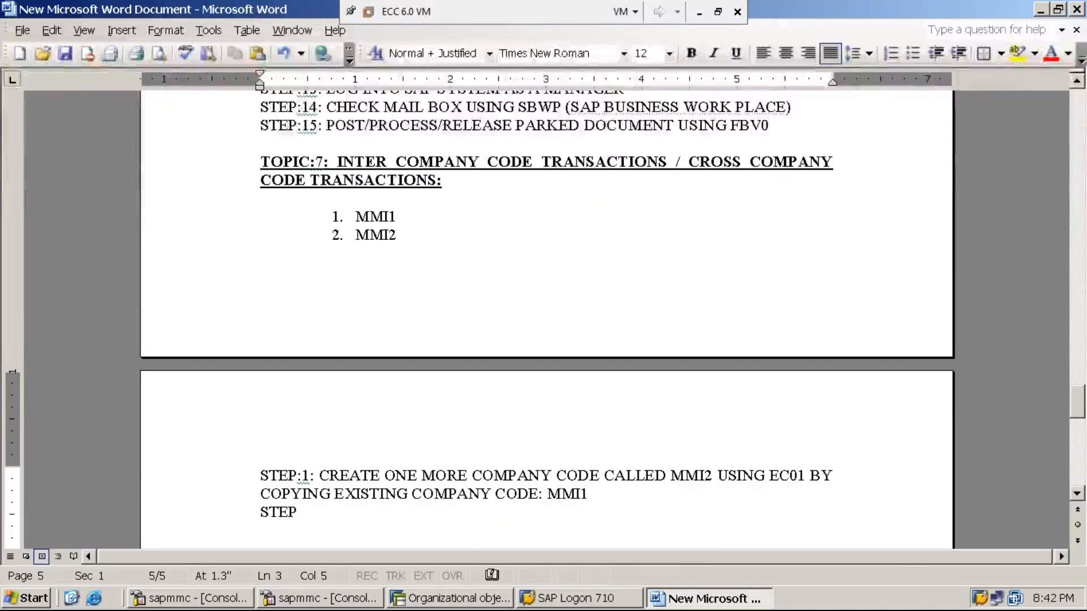
{"action": "type", "text": ":2: "}
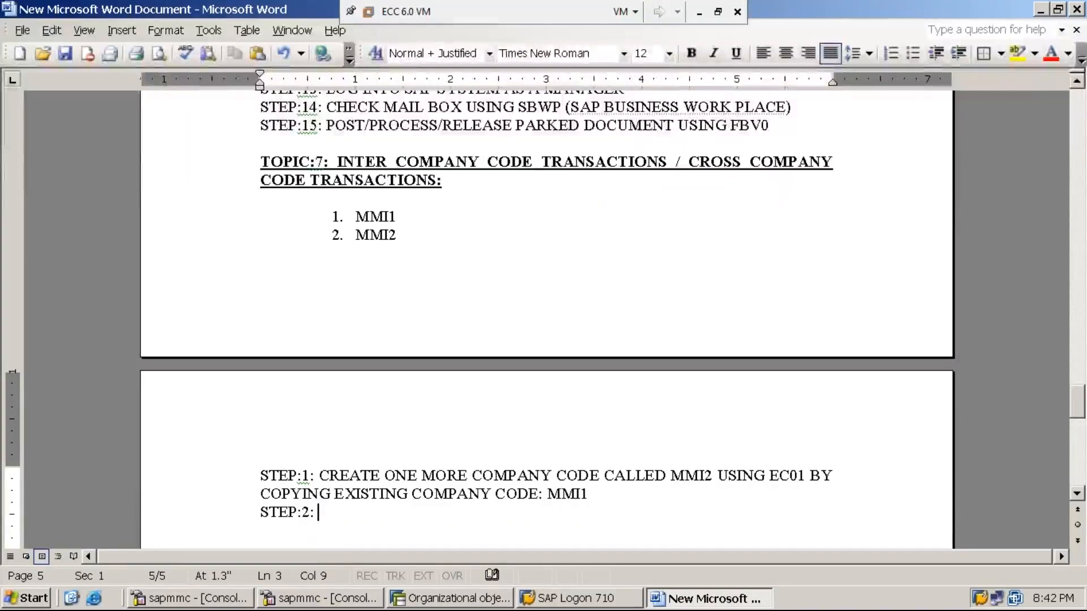
{"action": "type", "text": "ASSIGN"}
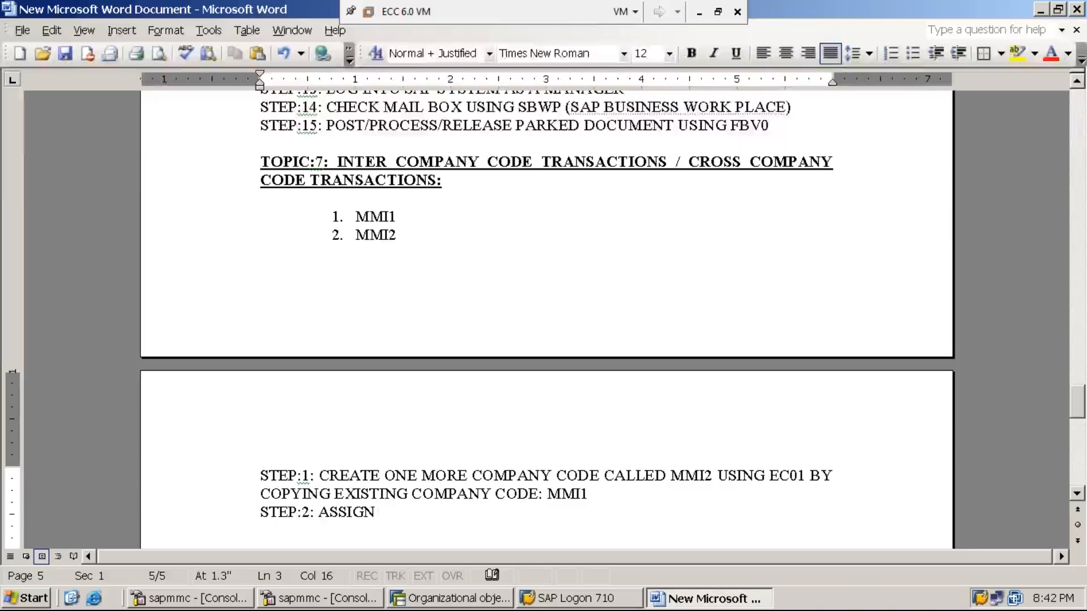
{"action": "type", "text": " COMP"}
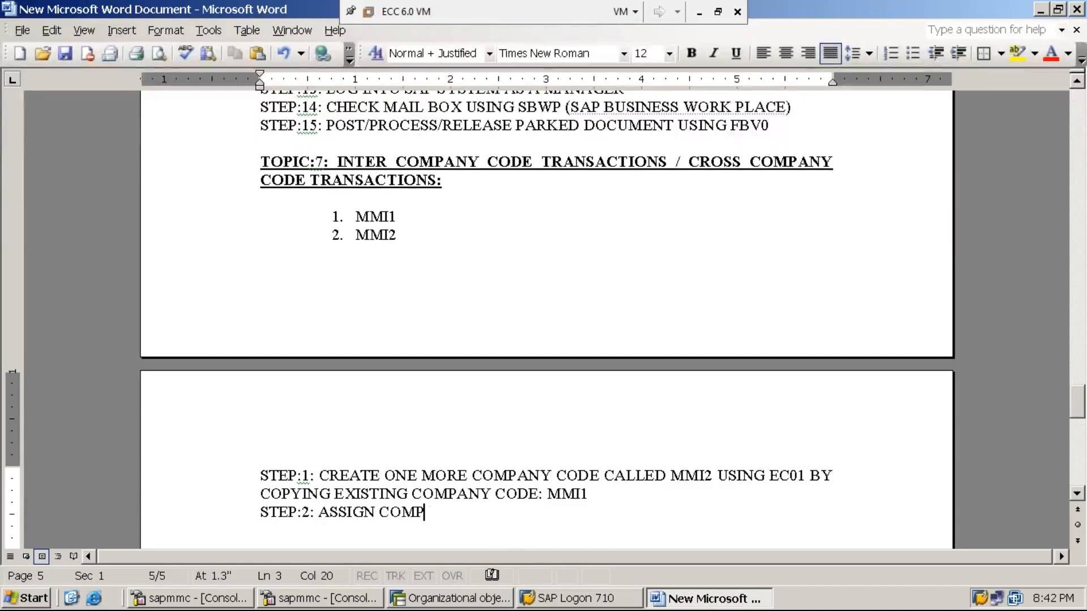
{"action": "type", "text": "ANY CODE "}
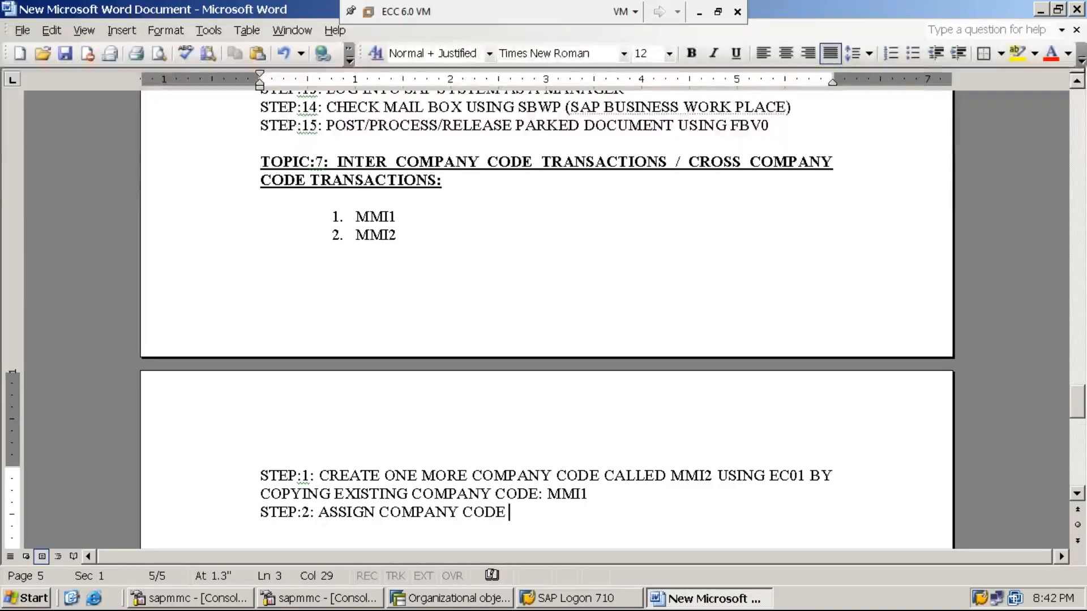
{"action": "type", "text": "MMI2 "}
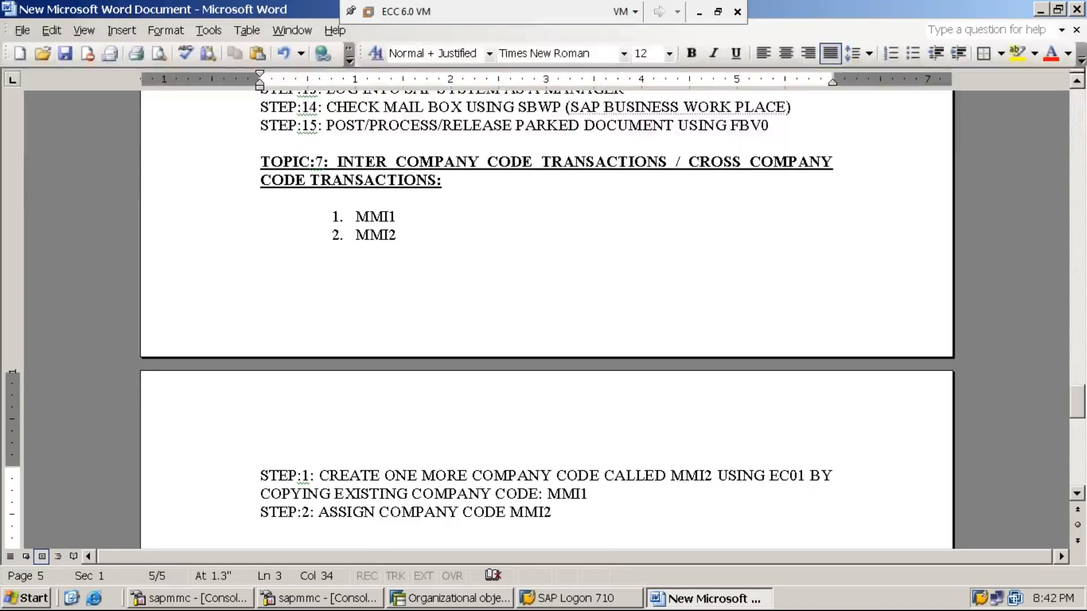
{"action": "type", "text": "TO THE COMPANY"}
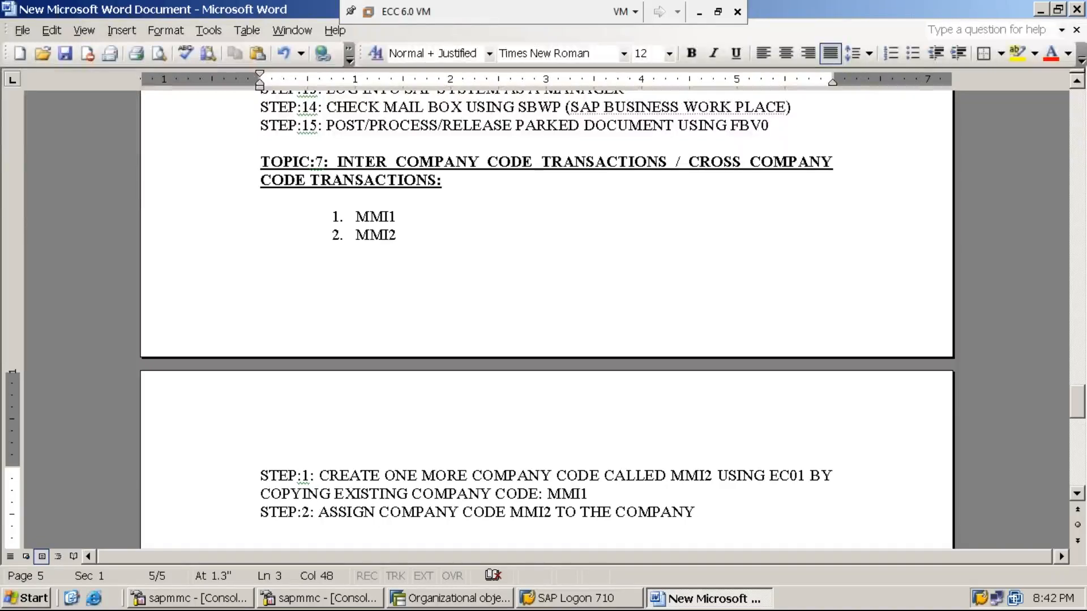
{"action": "type", "text": "USING"}
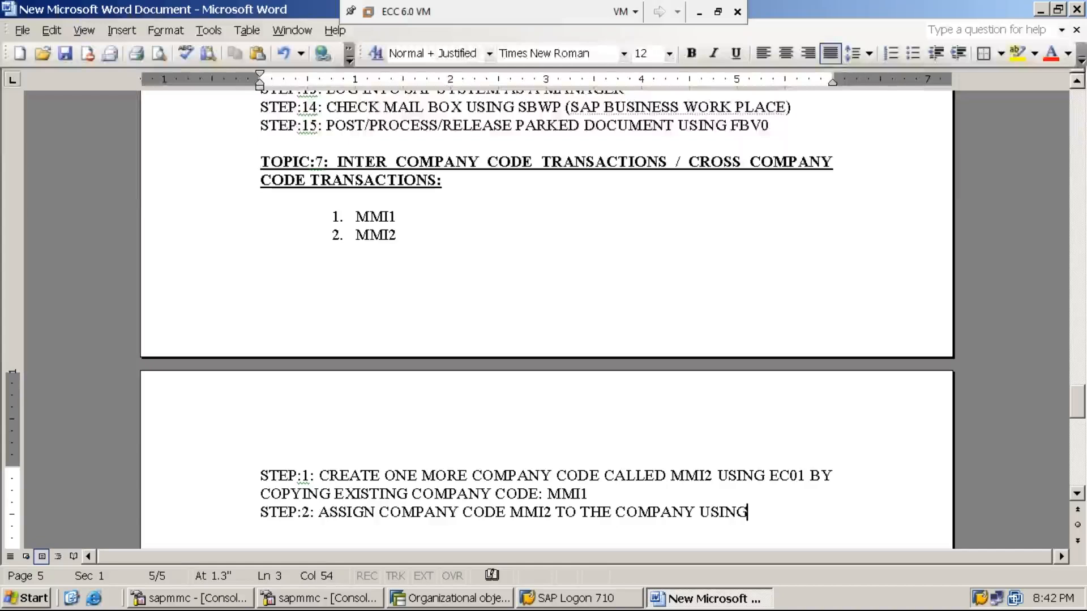
{"action": "type", "text": " OX16"}
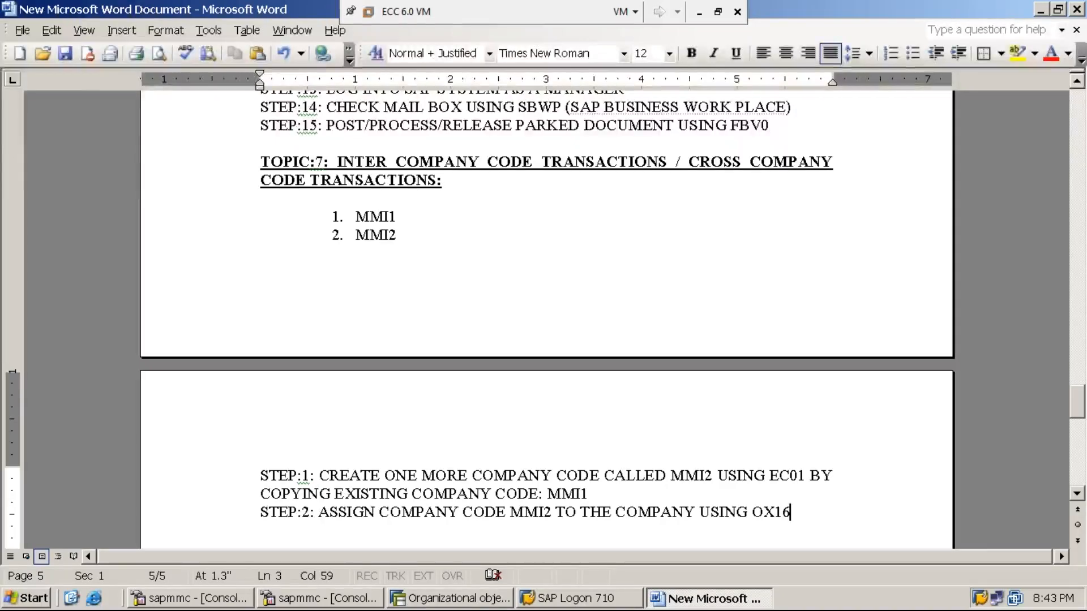
- Switch back to SAP, leave the company code transaction with /n, run SPRO and display the SAP Reference IMG
{"action": "left_click", "coordinate": [456, 599]}
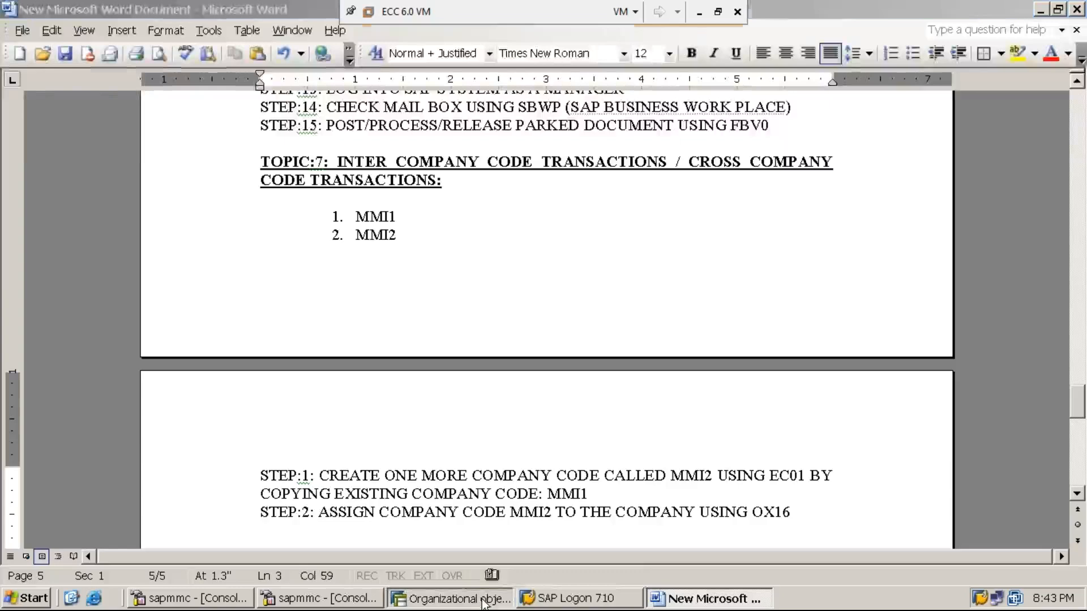
{"action": "left_click", "coordinate": [104, 35]}
{"action": "type", "text": "/n"}
{"action": "key", "text": "Return"}
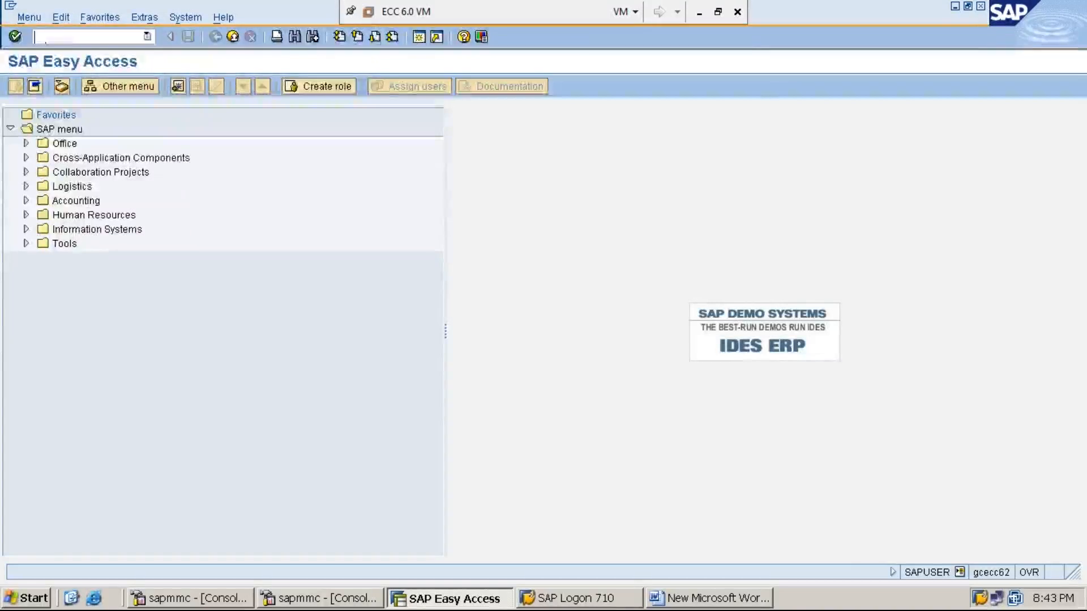
{"action": "type", "text": "SPRO"}
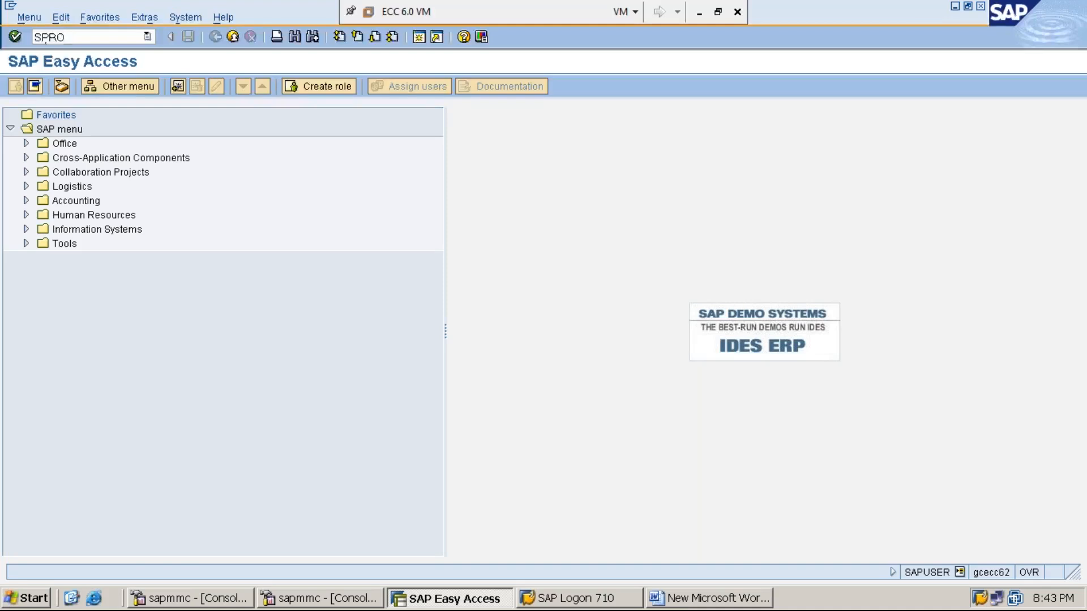
{"action": "key", "text": "Return"}
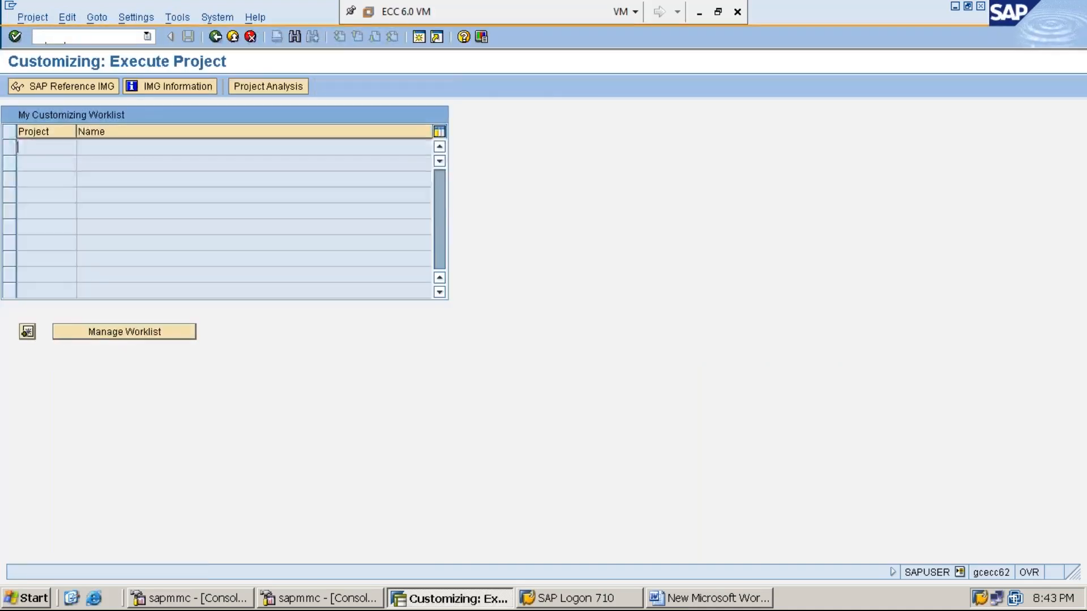
{"action": "left_click", "coordinate": [80, 90]}
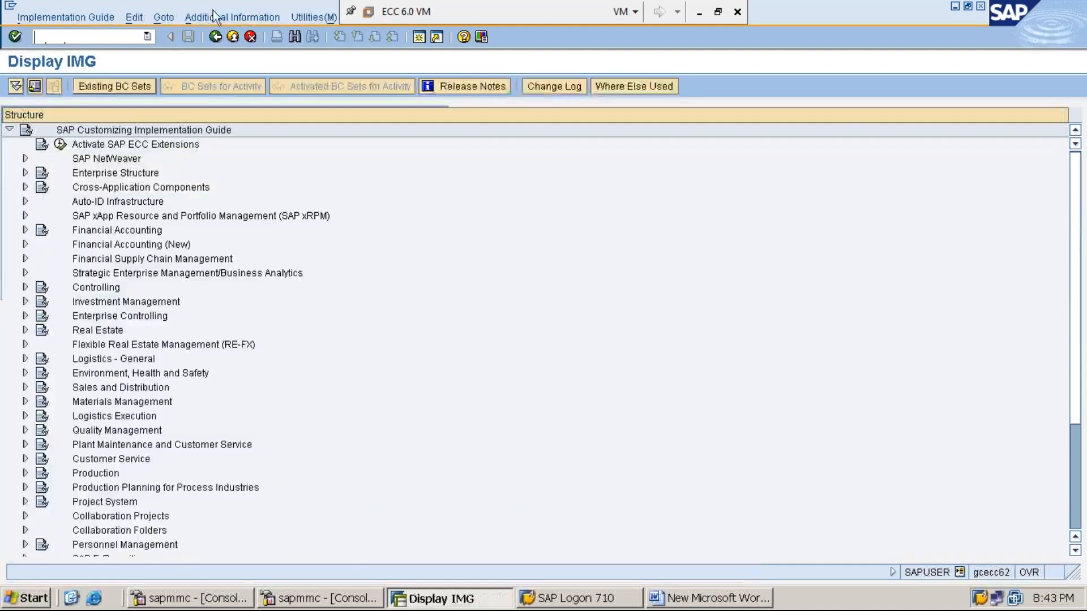
- Expand Enterprise Structure in the reopened IMG and display the IMG Activity keys as additional information
{"action": "double_click", "coordinate": [129, 172]}
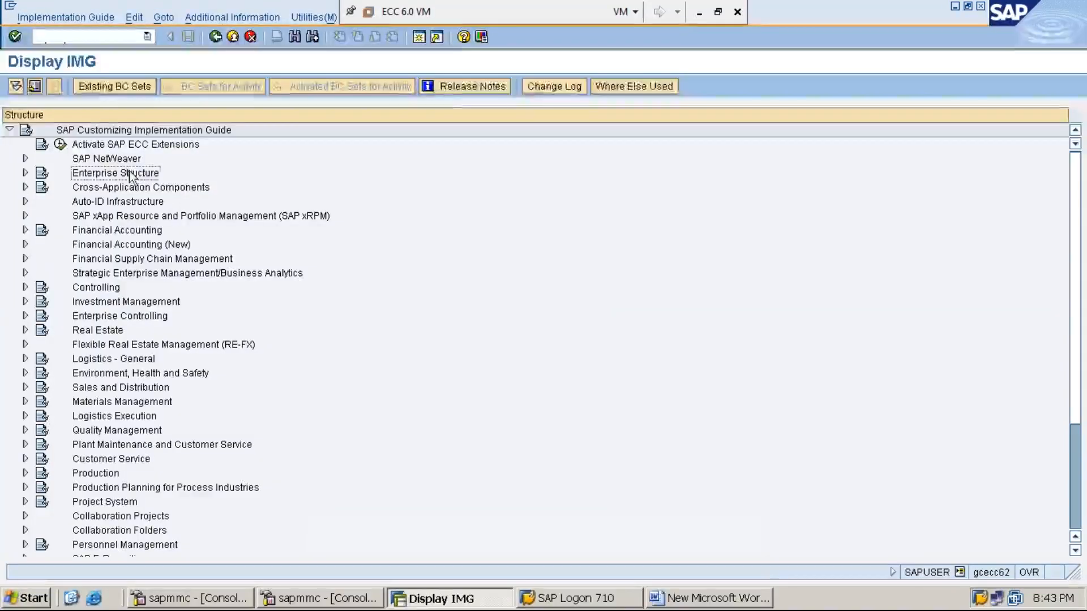
{"action": "left_click", "coordinate": [221, 17]}
{"action": "mouse_move", "coordinate": [246, 35]}
{"action": "mouse_move", "coordinate": [392, 52]}
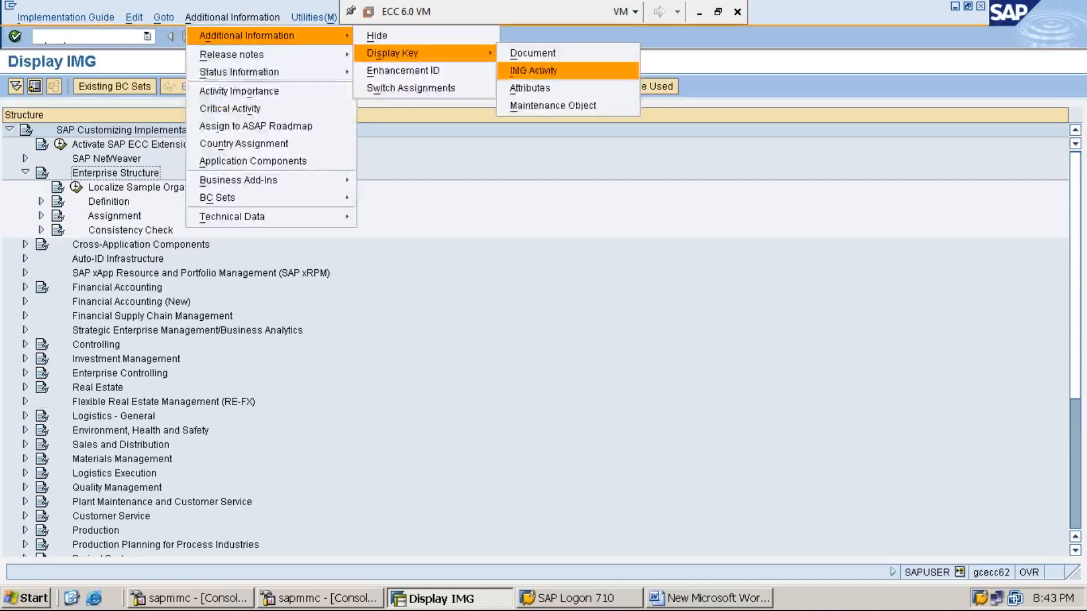
{"action": "left_click", "coordinate": [526, 70]}
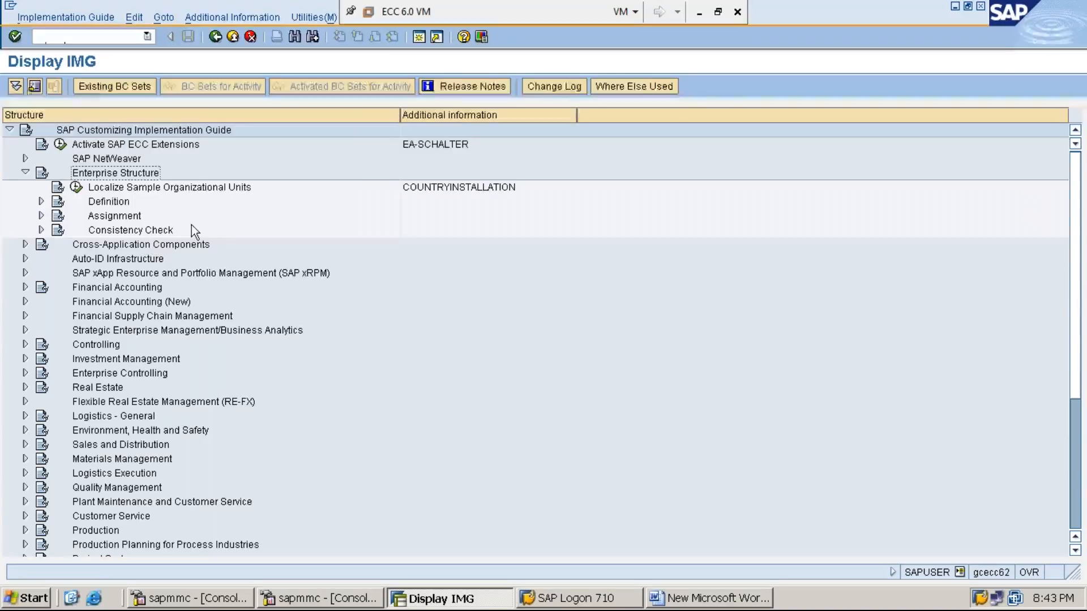
- Expand Assignment and its Financial Accounting node under Enterprise Structure, and open the Assign company code to company activity
{"action": "key", "text": "Down"}
{"action": "key", "text": "Down"}
{"action": "key", "text": "Down"}
{"action": "key", "text": "Right"}
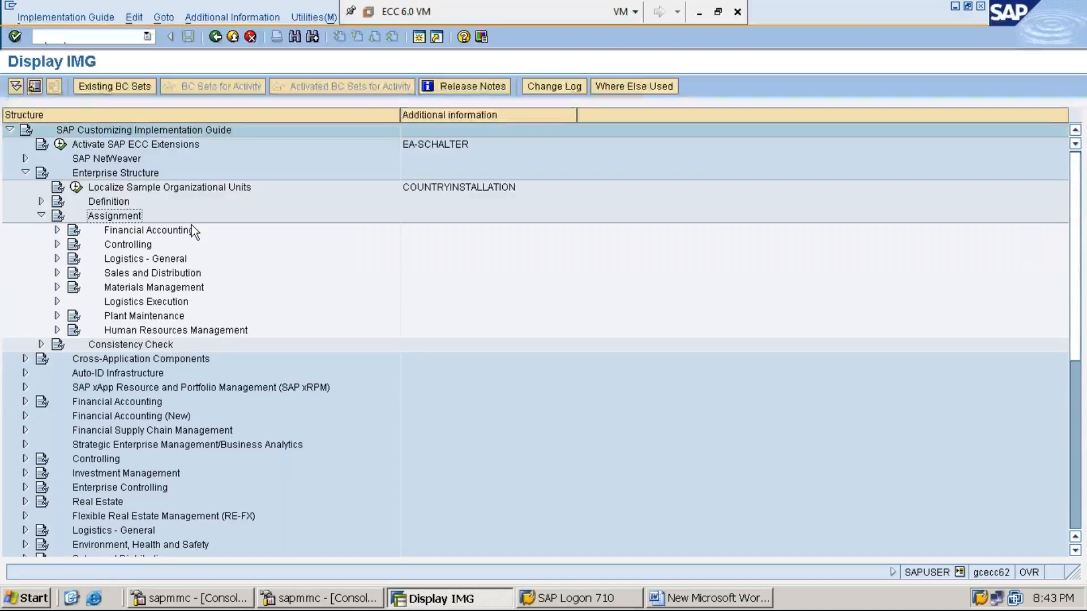
{"action": "key", "text": "Down"}
{"action": "key", "text": "Right"}
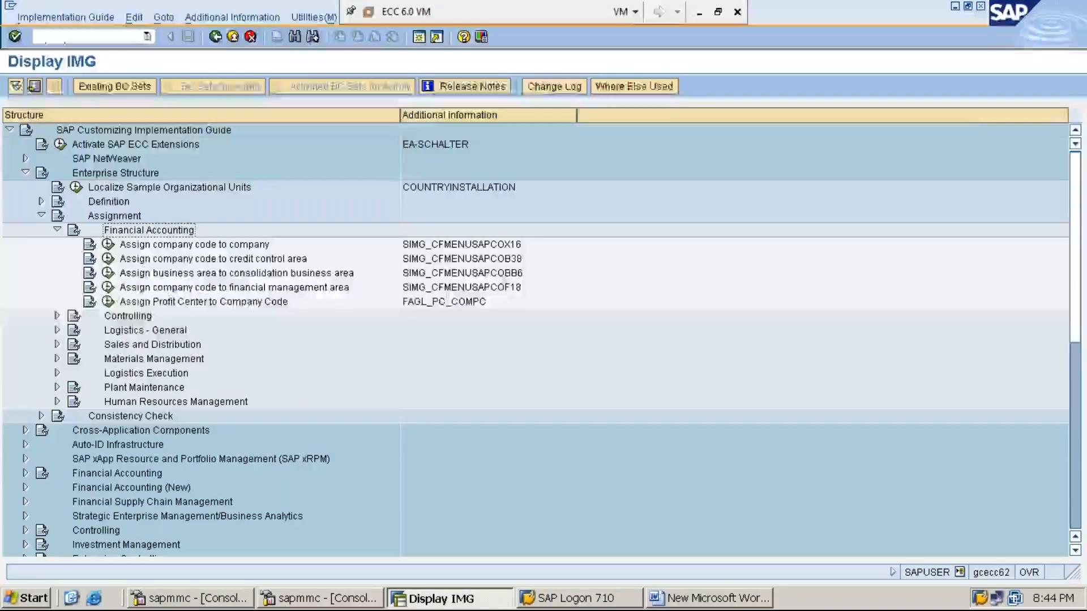
{"action": "left_click", "coordinate": [194, 244]}
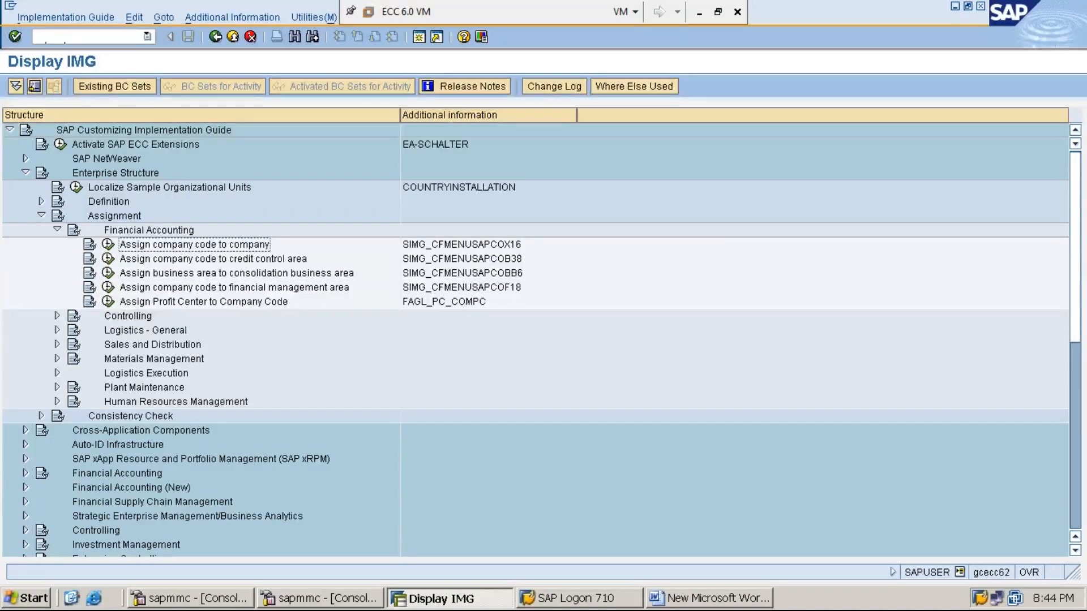
{"action": "left_click", "coordinate": [110, 244]}
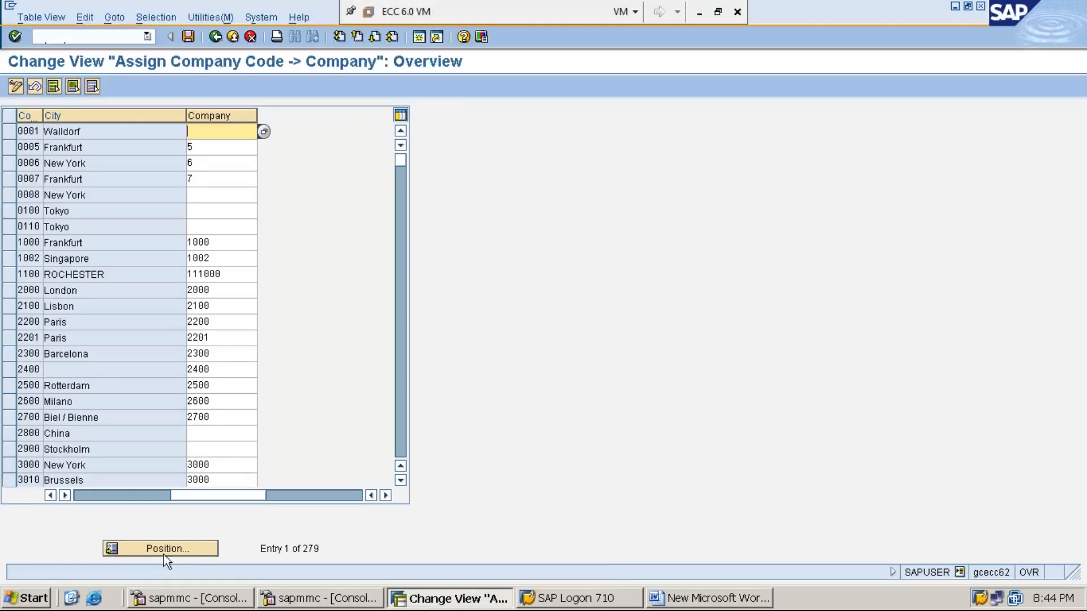
- Position the company code assignment list at company code MMI1, glancing at the Word notes before confirming the entry
{"action": "left_click", "coordinate": [177, 552]}
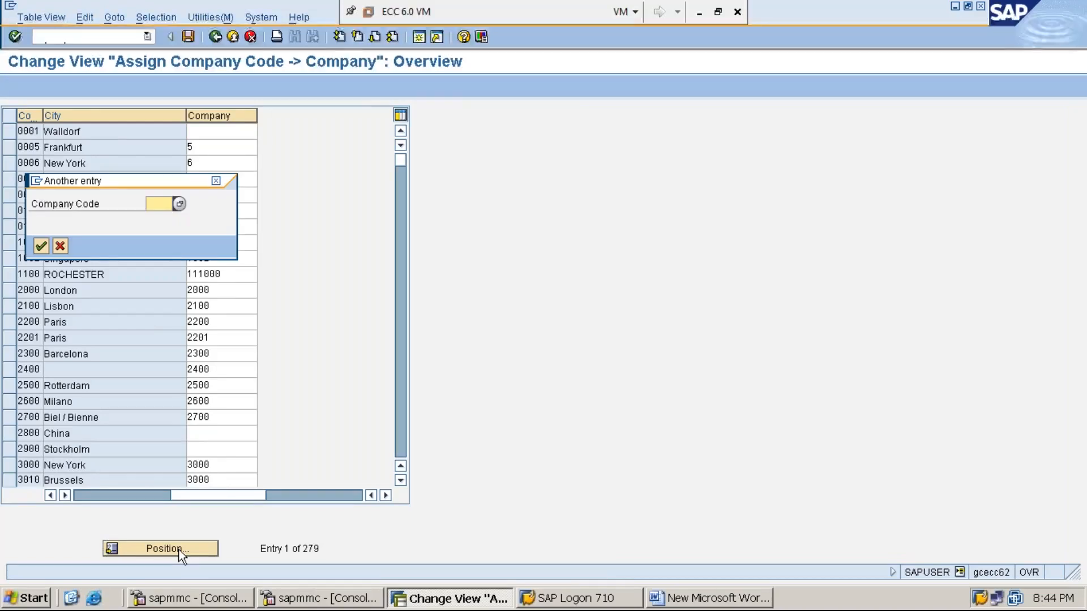
{"action": "type", "text": "MM"}
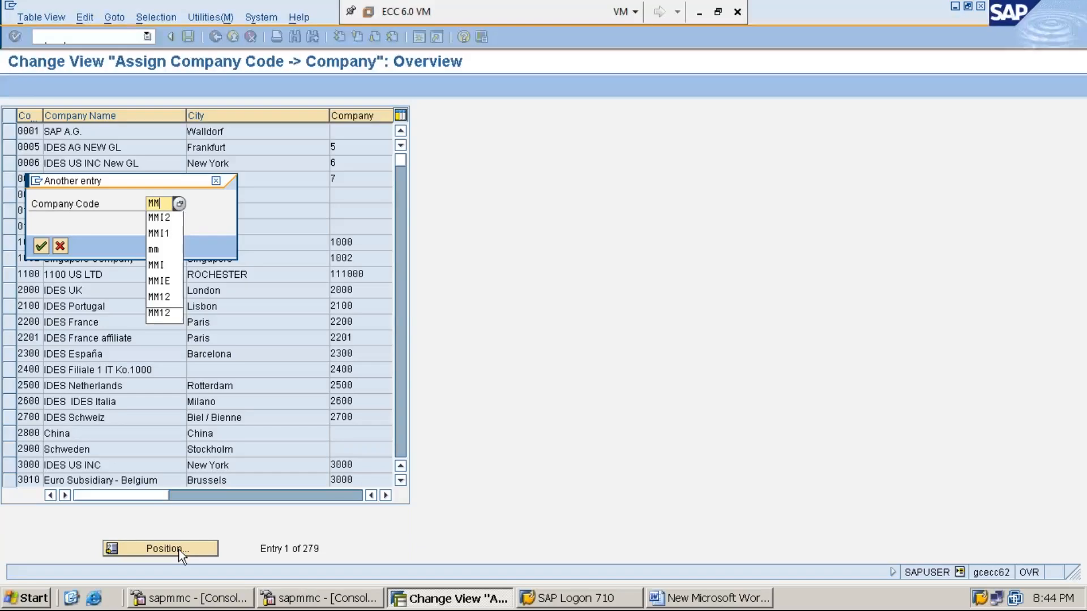
{"action": "type", "text": "I1"}
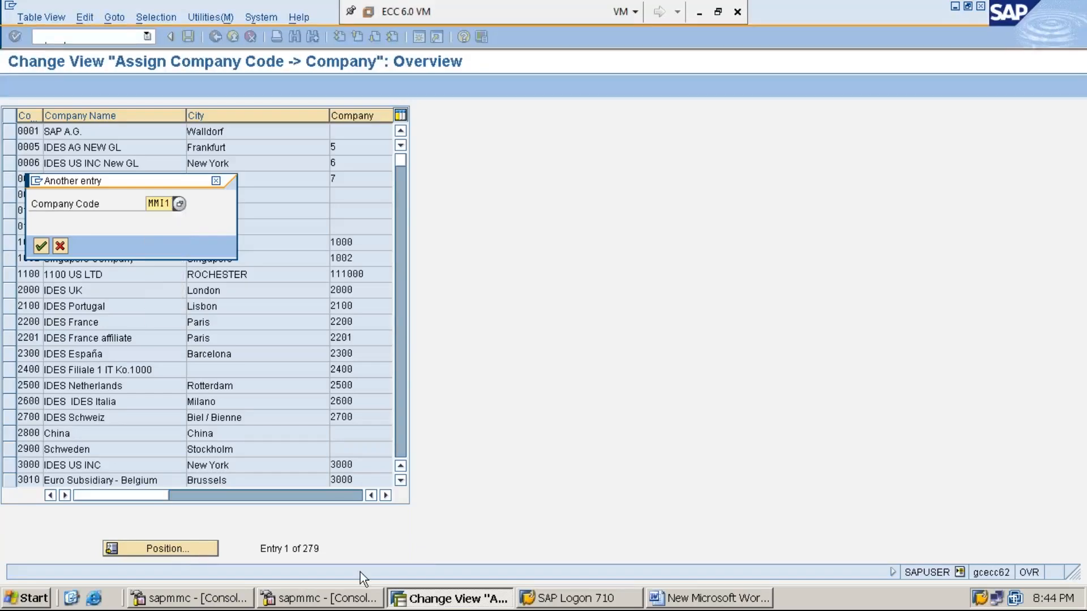
{"action": "left_click", "coordinate": [708, 605]}
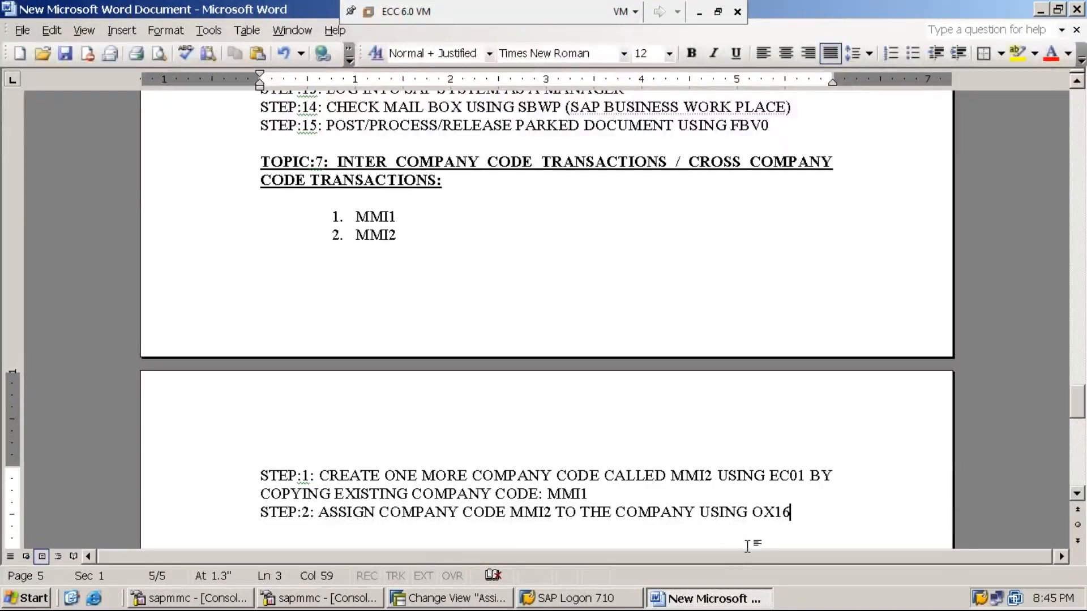
{"action": "left_click", "coordinate": [453, 602]}
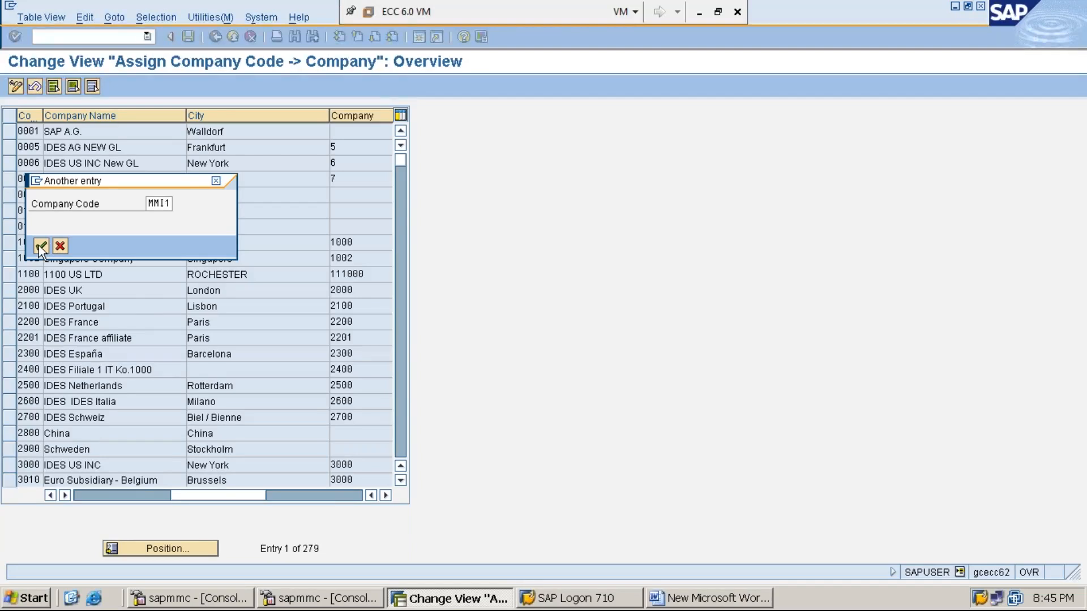
{"action": "key", "text": "Return"}
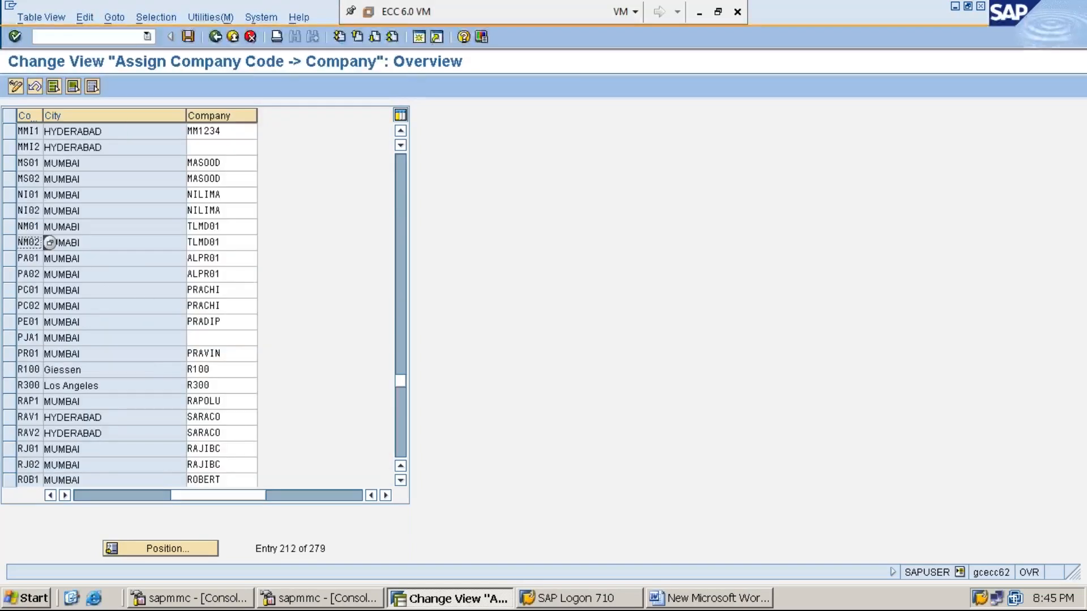
- Assign company MM1234 to company code MMI2 and save it under the MM1234 IMPLEMENTATION customizing request
{"action": "left_click", "coordinate": [24, 147]}
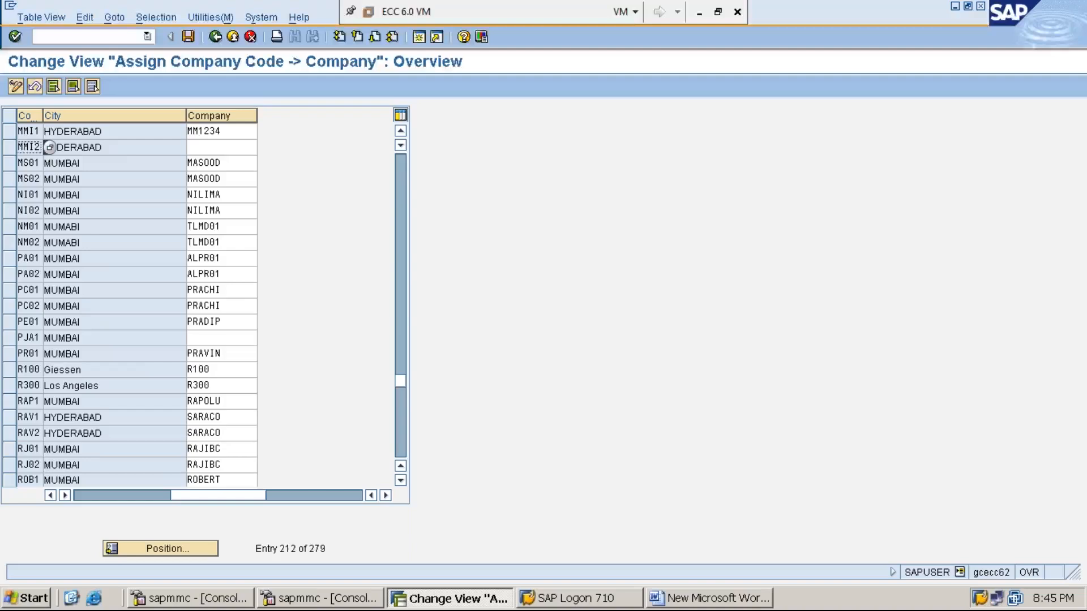
{"action": "left_click", "coordinate": [208, 149]}
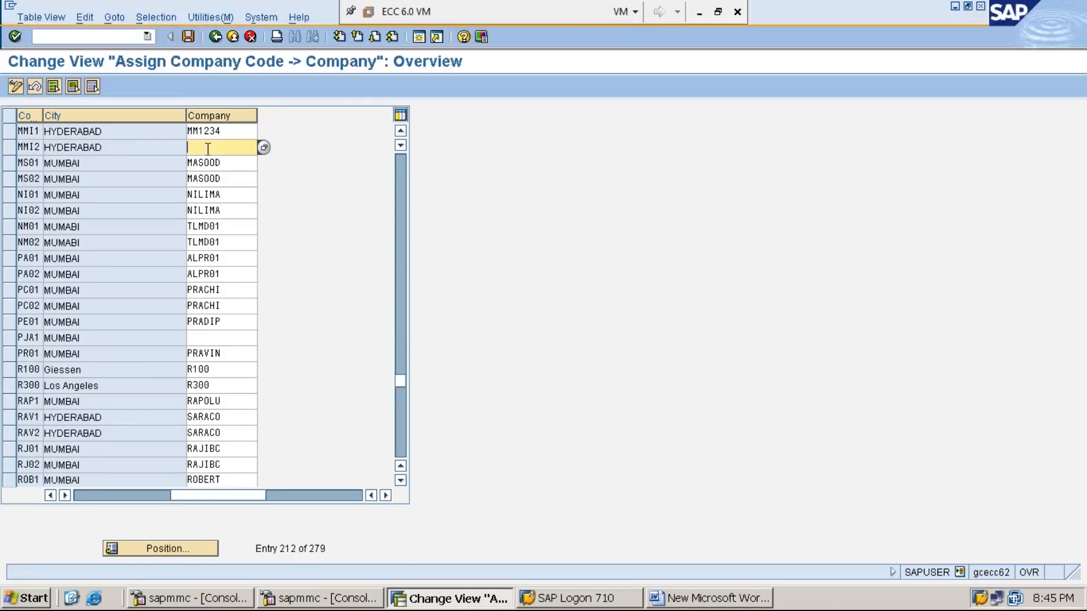
{"action": "type", "text": "MM1234"}
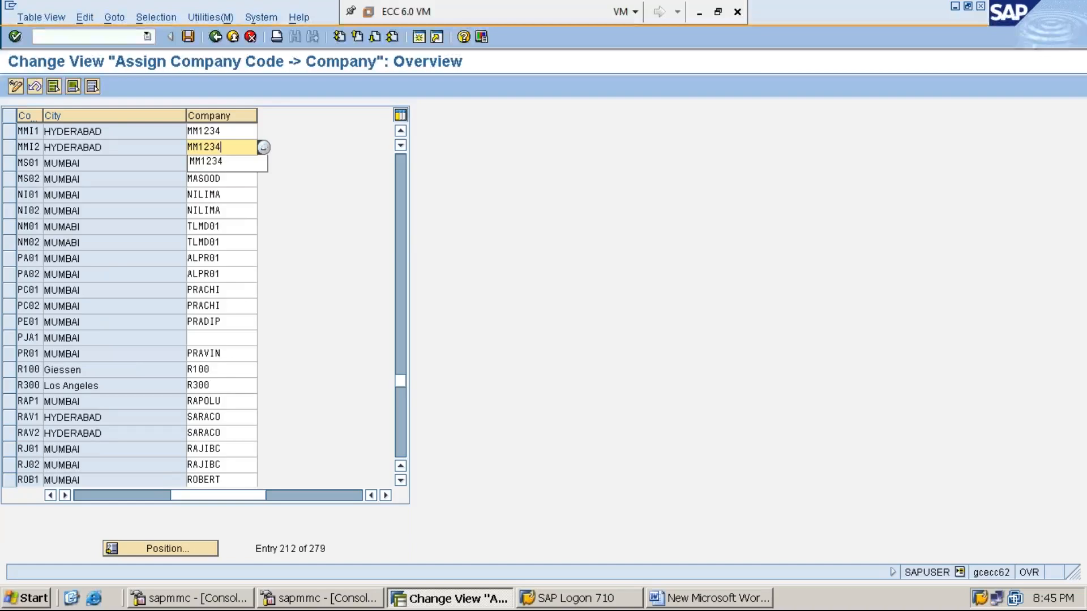
{"action": "key", "text": "Return"}
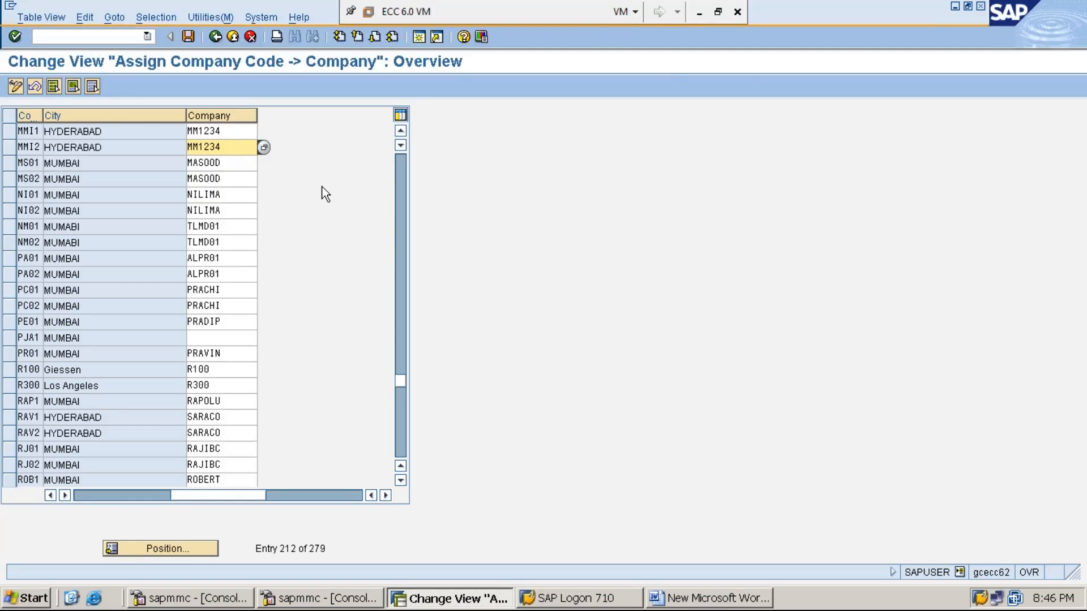
{"action": "left_click", "coordinate": [698, 18]}
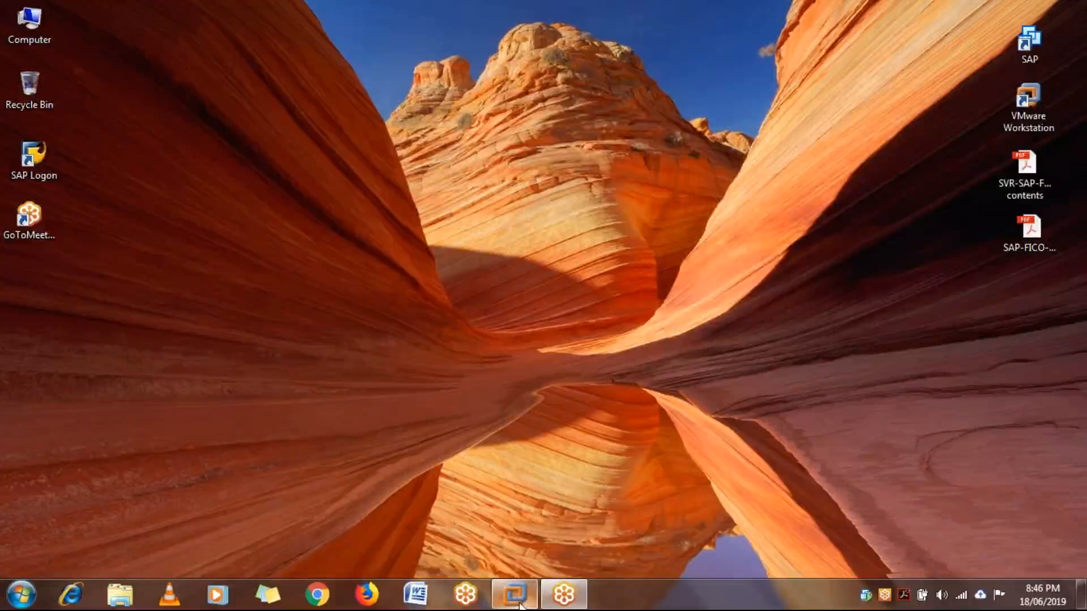
{"action": "mouse_move", "coordinate": [520, 606]}
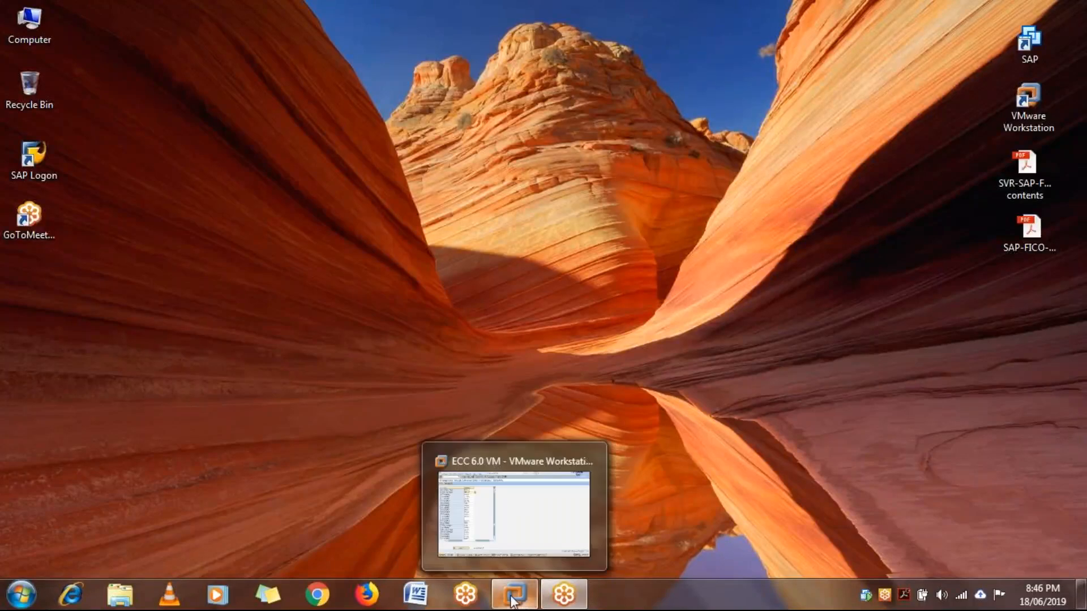
{"action": "left_click", "coordinate": [524, 505]}
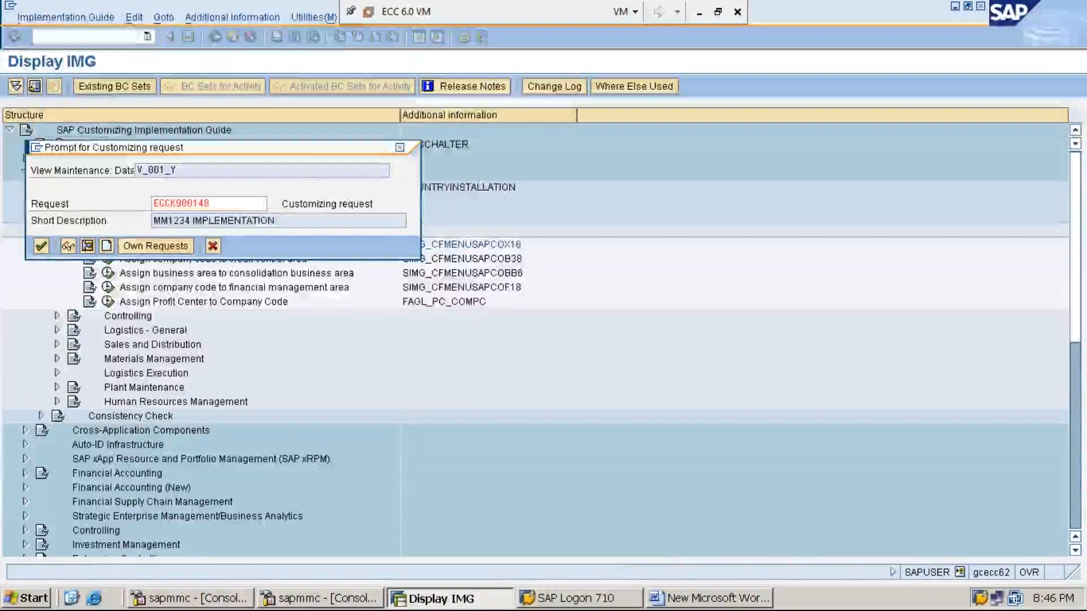
{"action": "key", "text": "Return"}
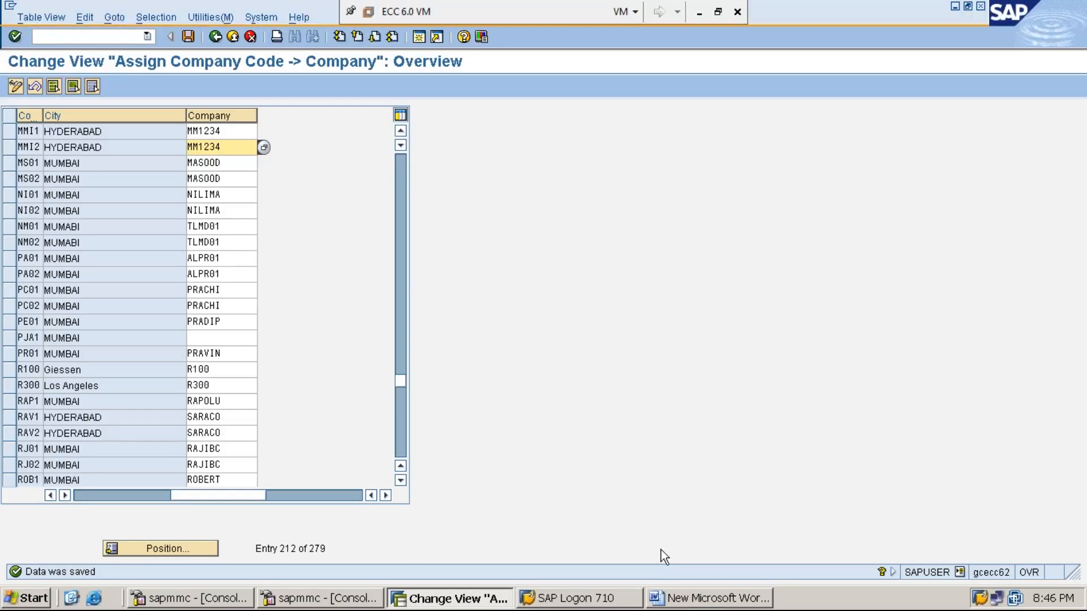
- Check the Word notes, return to SAP and replace the assignment view with central G/L account editing using /NFS00
{"action": "left_click", "coordinate": [706, 599]}
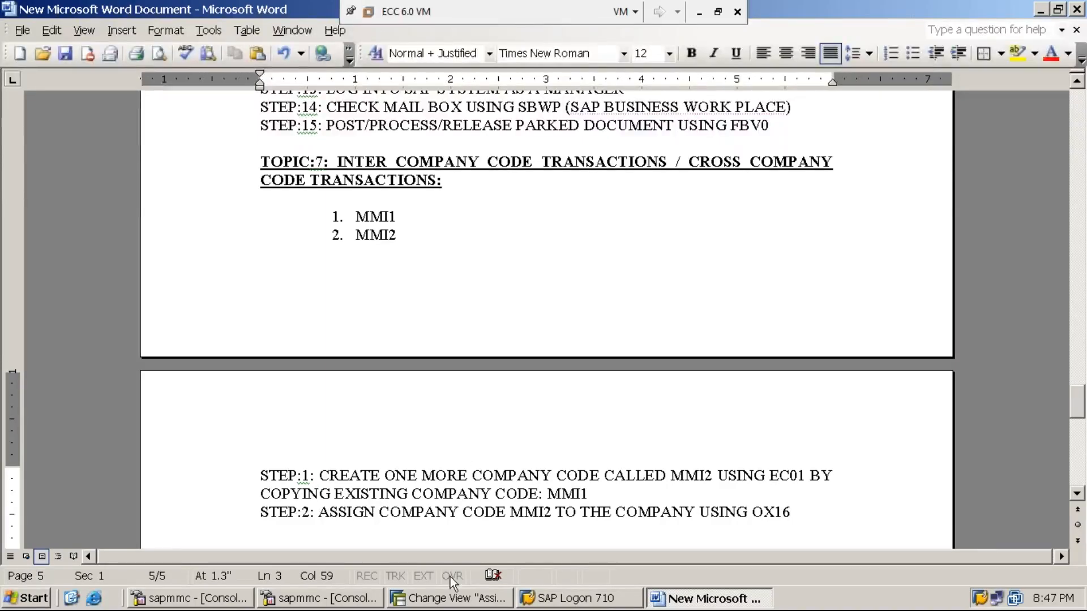
{"action": "left_click", "coordinate": [453, 598]}
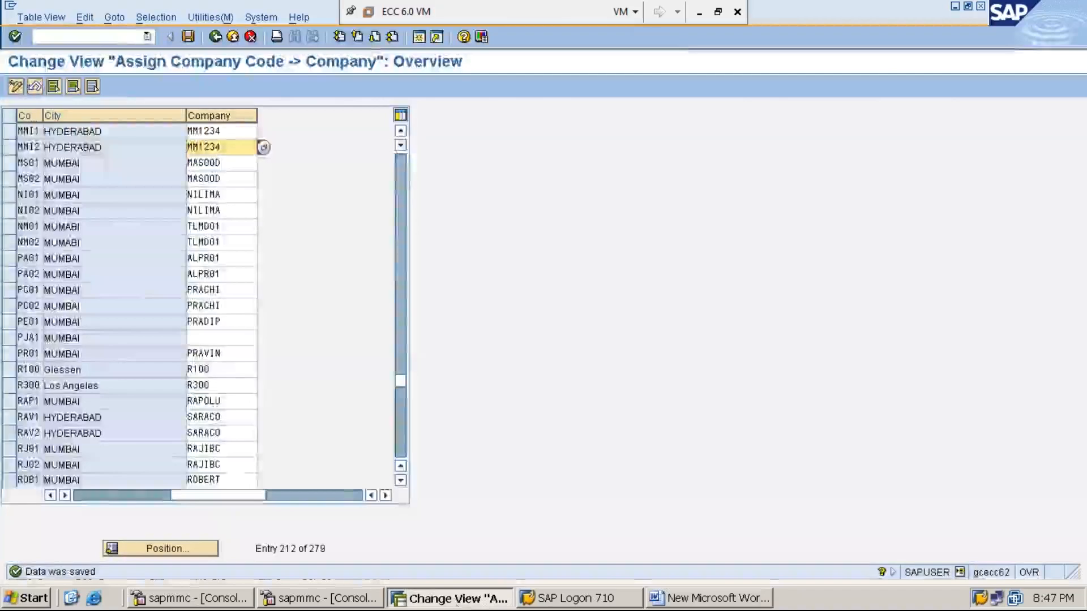
{"action": "left_click", "coordinate": [119, 36]}
{"action": "type", "text": "/NFS00"}
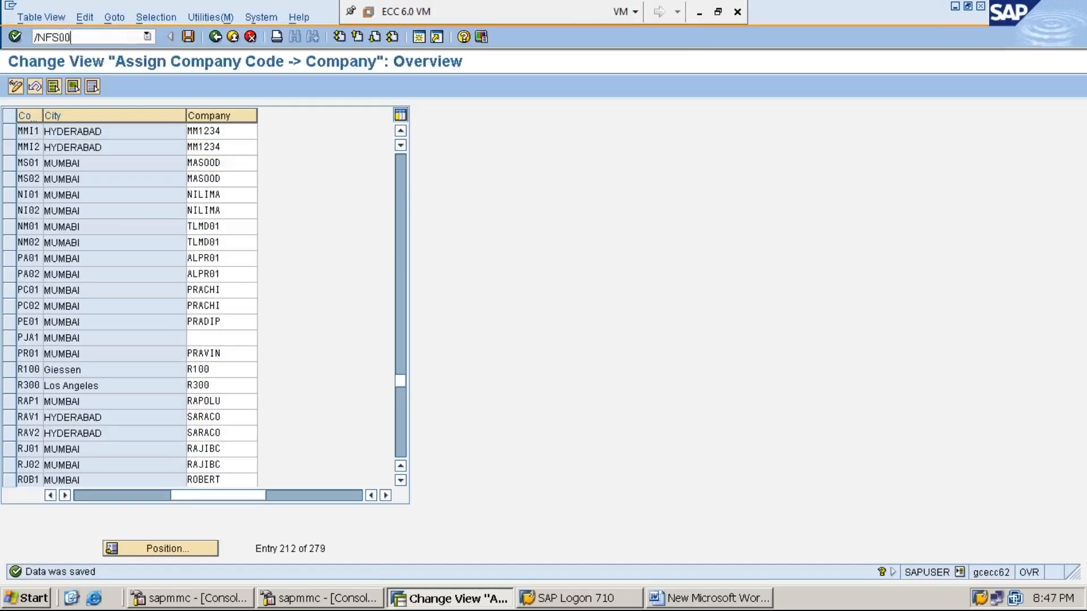
{"action": "key", "text": "Return"}
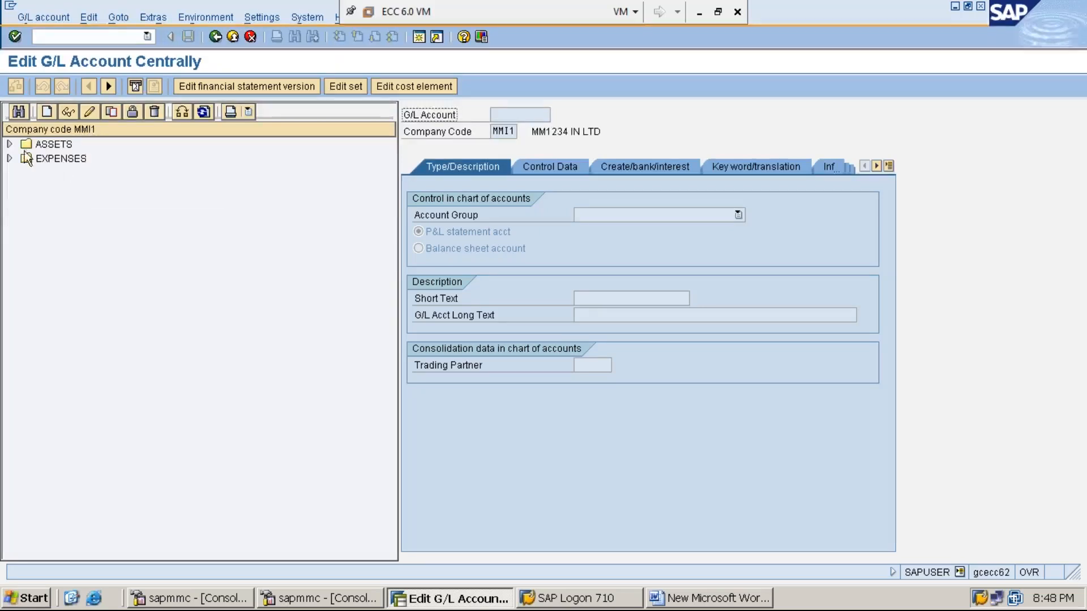
- Expand ASSETS and EXPENSES for company code MMI1 and go through its cash, rent and salaries accounts
{"action": "left_click", "coordinate": [10, 144]}
{"action": "left_click", "coordinate": [10, 173]}
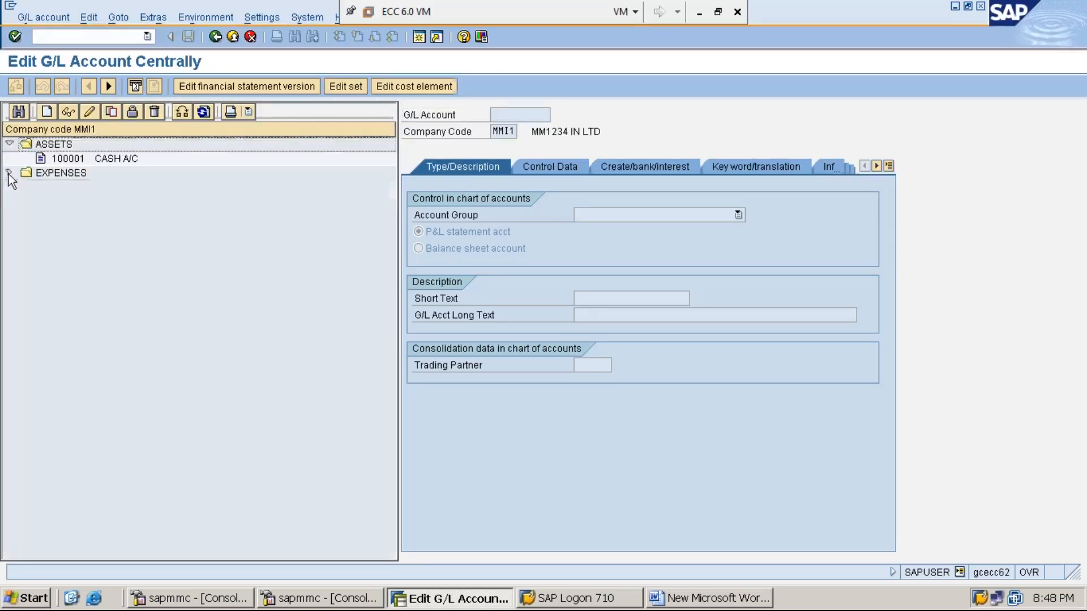
{"action": "left_click", "coordinate": [72, 161]}
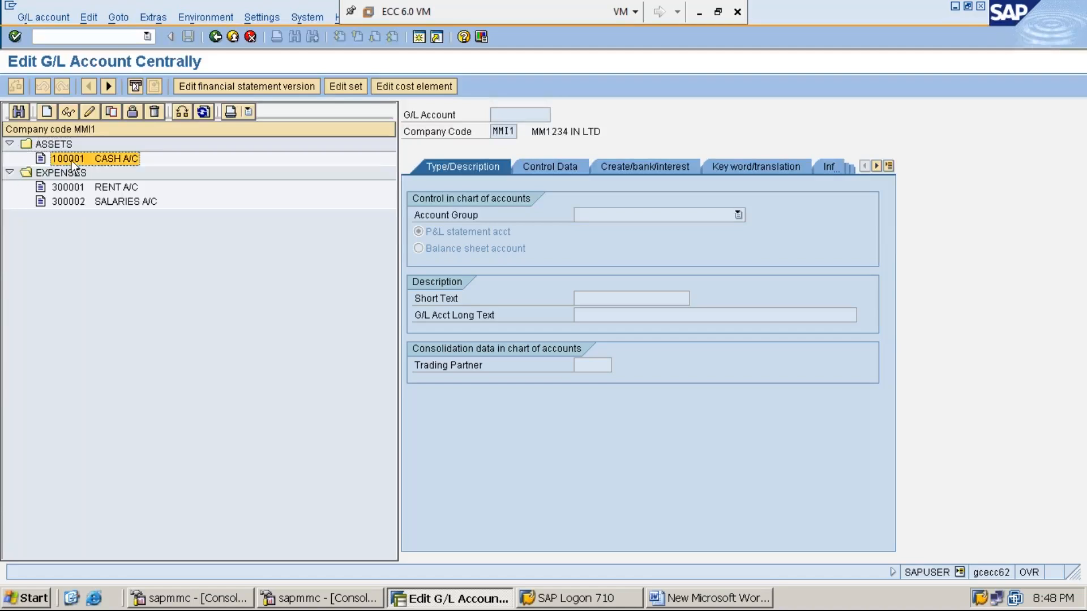
{"action": "key", "text": "Down"}
{"action": "key", "text": "Down"}
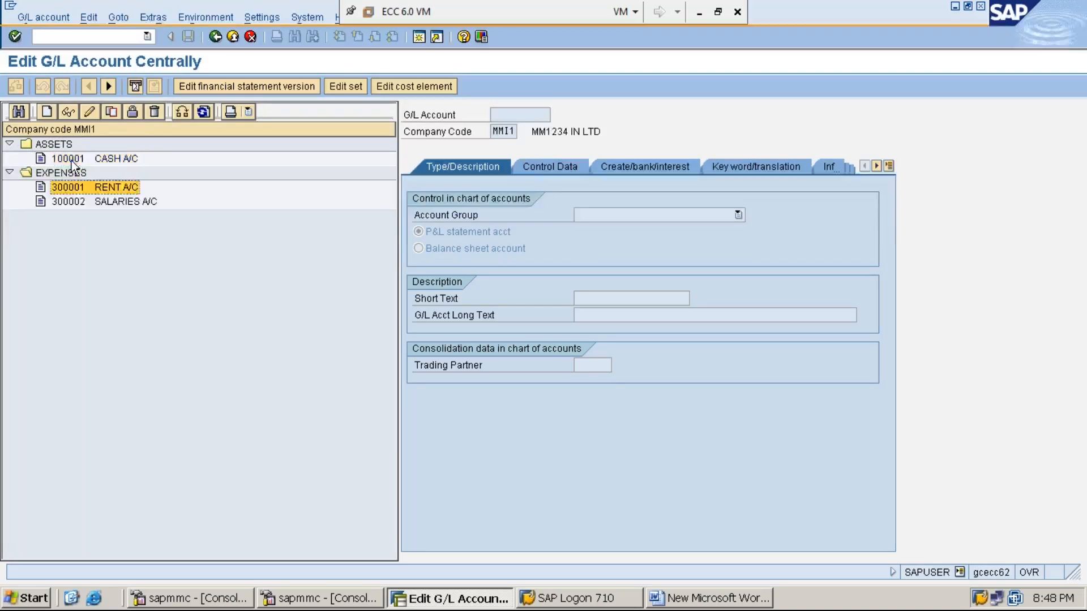
{"action": "key", "text": "Down"}
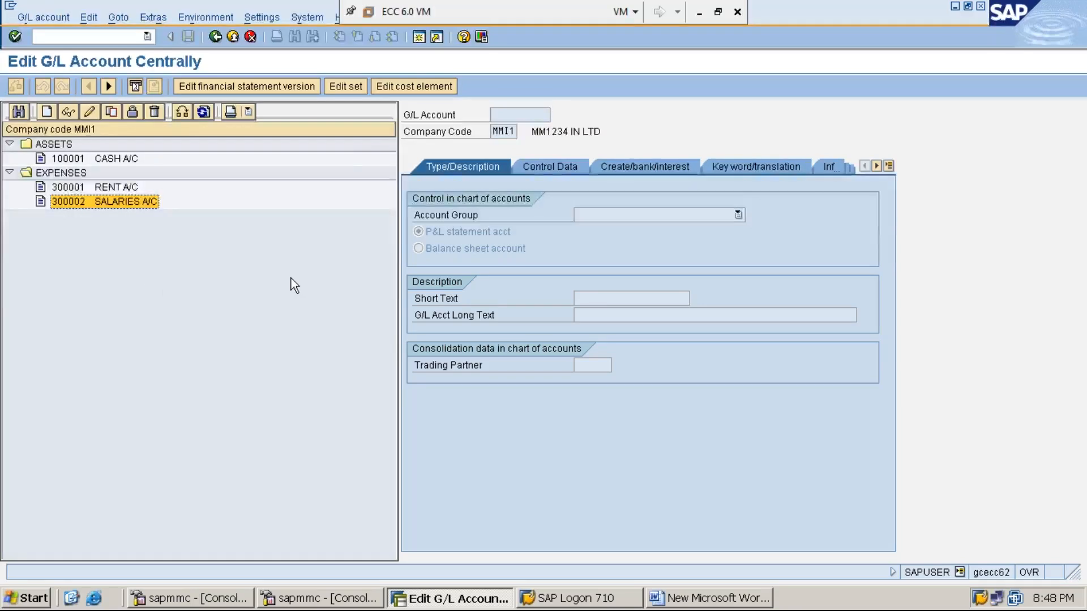
- Open a second SAP session and run FS00 in it
{"action": "left_click", "coordinate": [421, 35]}
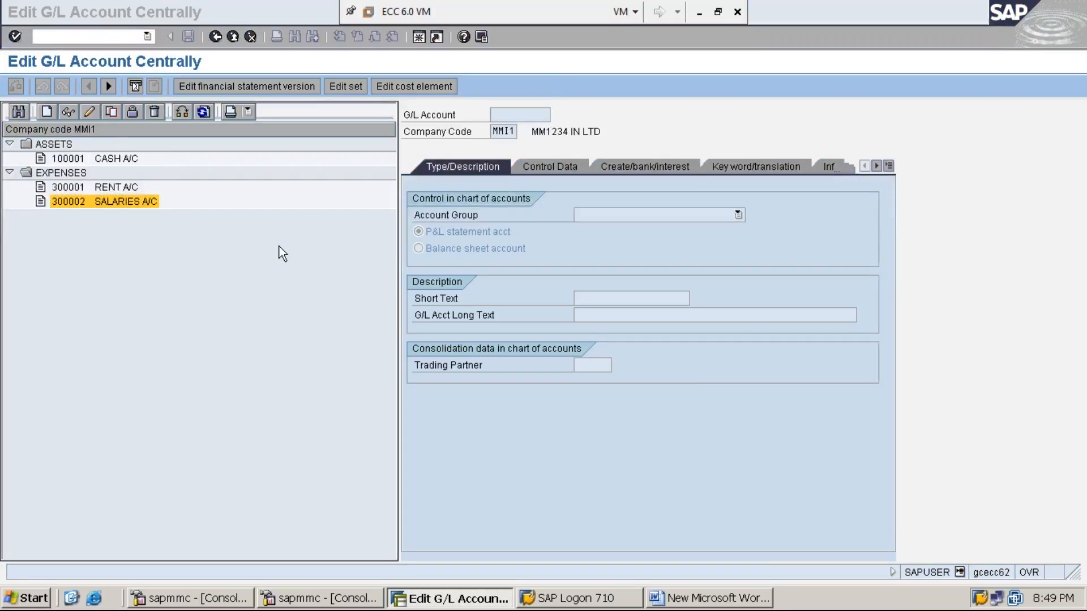
{"action": "type", "text": "FS00"}
{"action": "key", "text": "Return"}
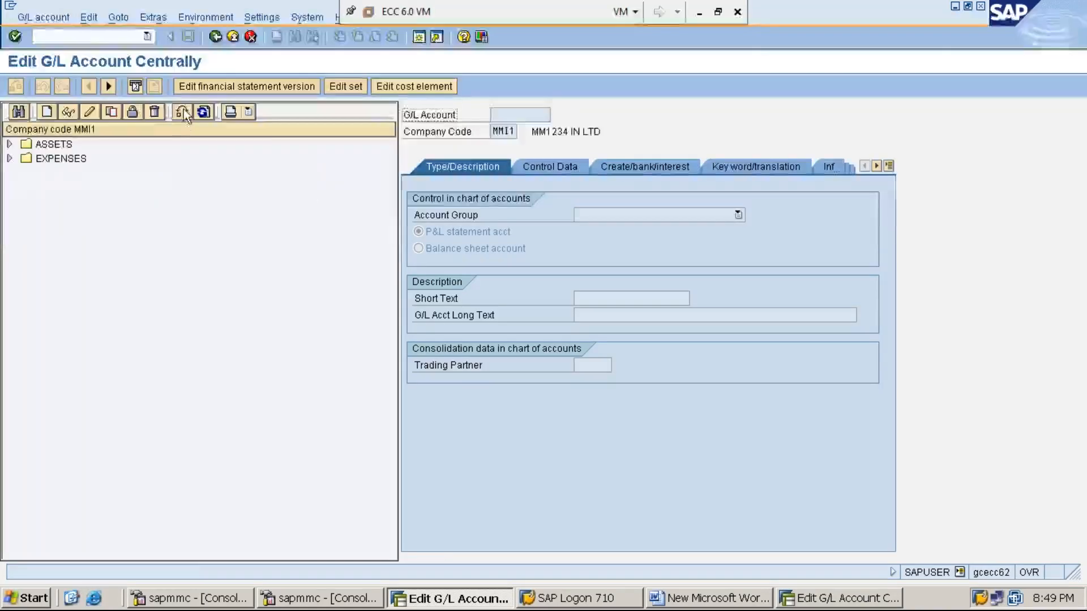
- Change the account tree's company code to MMI2 and expand ASSETS and EXPENSES to examine its G/L accounts
{"action": "left_click", "coordinate": [182, 112]}
{"action": "type", "text": "2"}
{"action": "key", "text": "Return"}
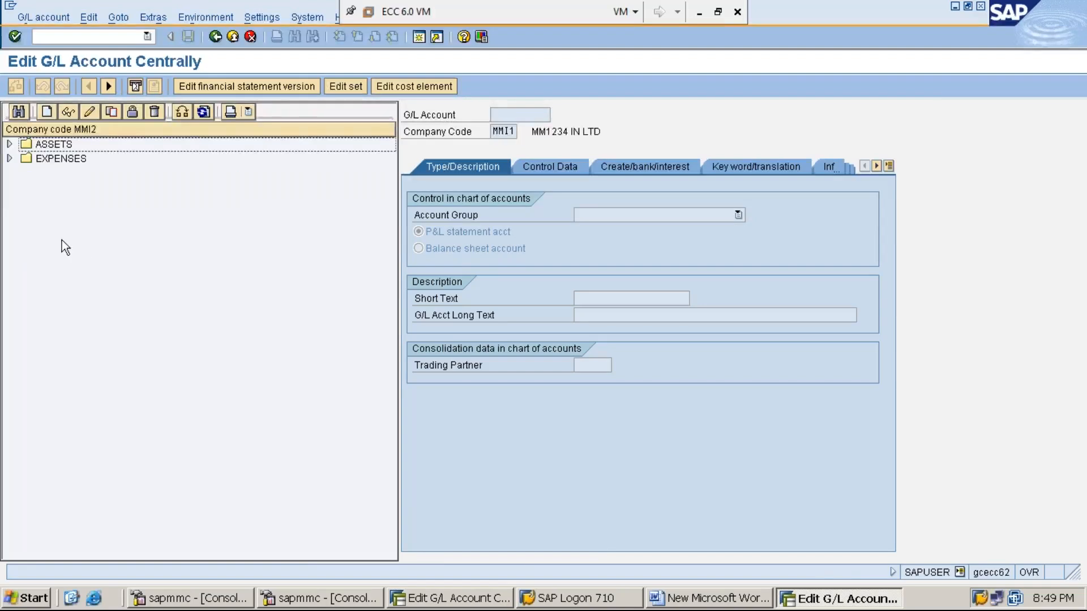
{"action": "left_click", "coordinate": [9, 145]}
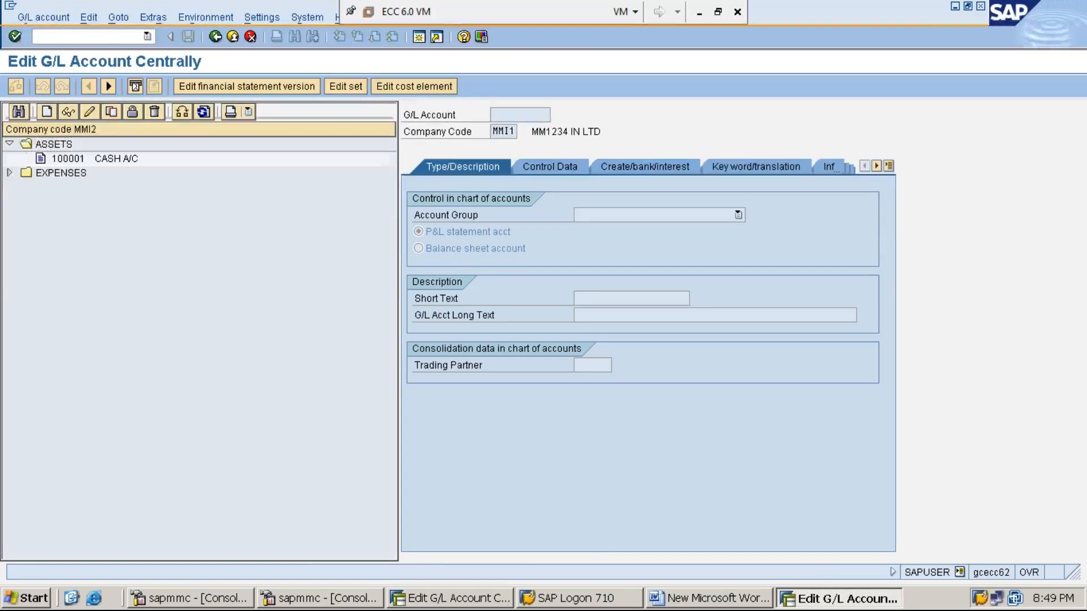
{"action": "left_click", "coordinate": [9, 173]}
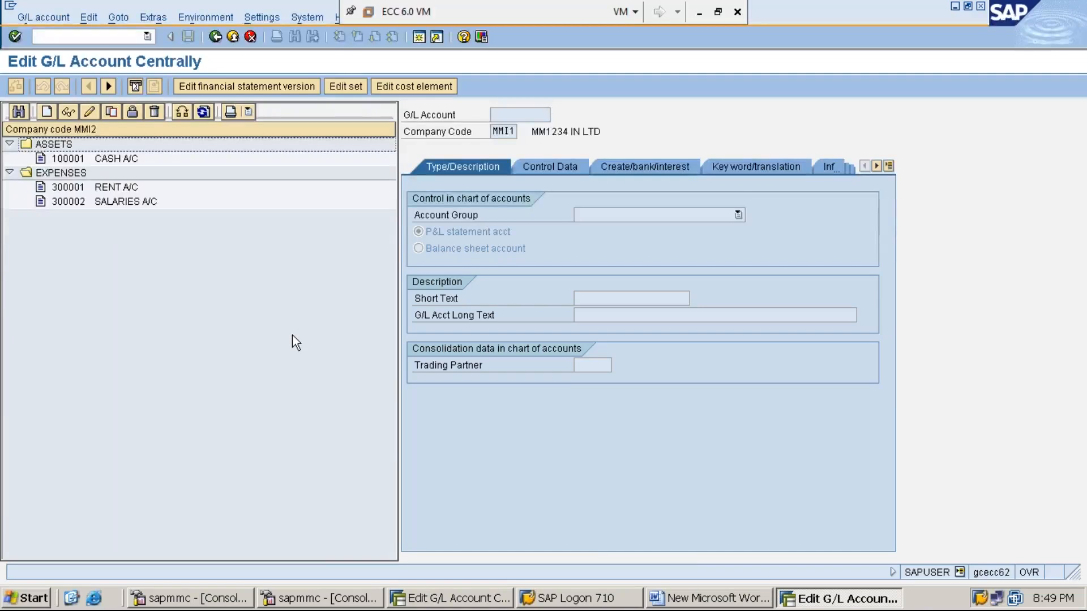
- Switch to the Word notes and add the line "MMI1 – IS AN EXISTING COMPANY CODE" after a blank line below STEP:2
{"action": "left_click", "coordinate": [712, 600]}
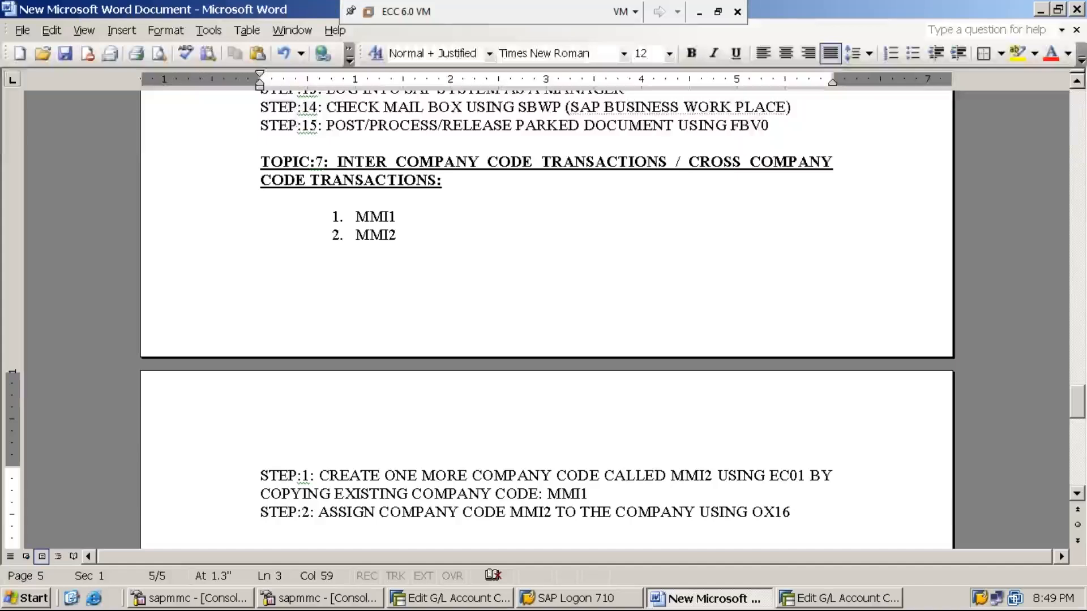
{"action": "key", "text": "Return"}
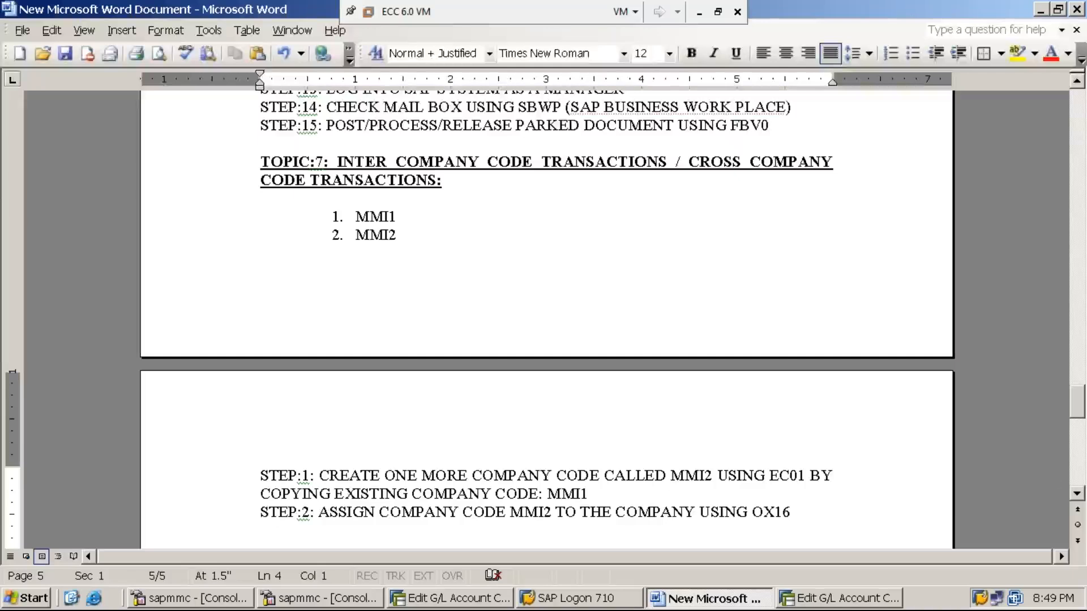
{"action": "left_click", "coordinate": [1077, 494]}
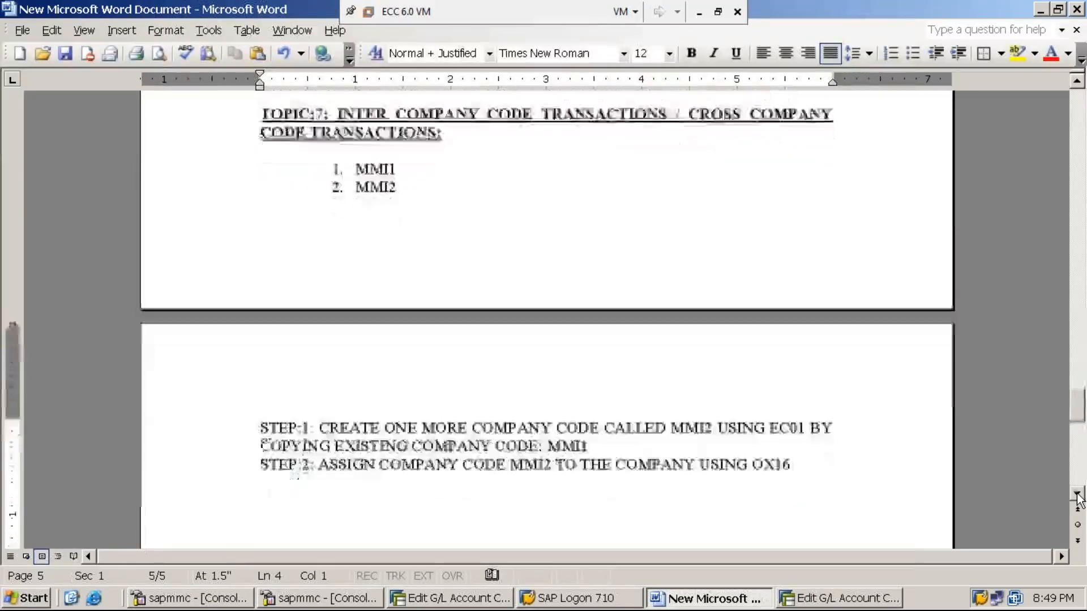
{"action": "key", "text": "Return"}
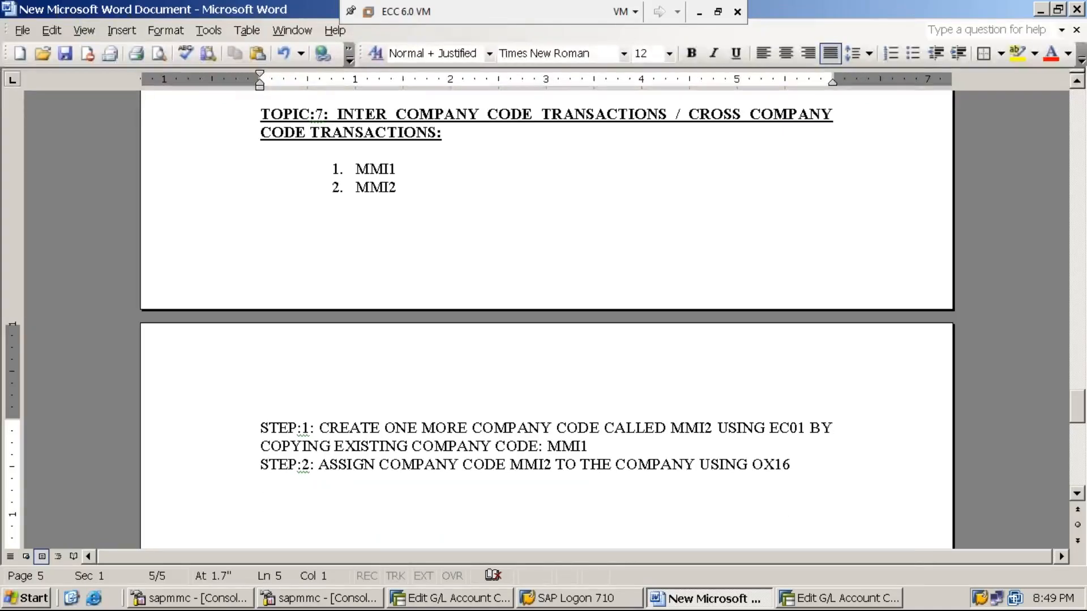
{"action": "type", "text": "MMI1 - "}
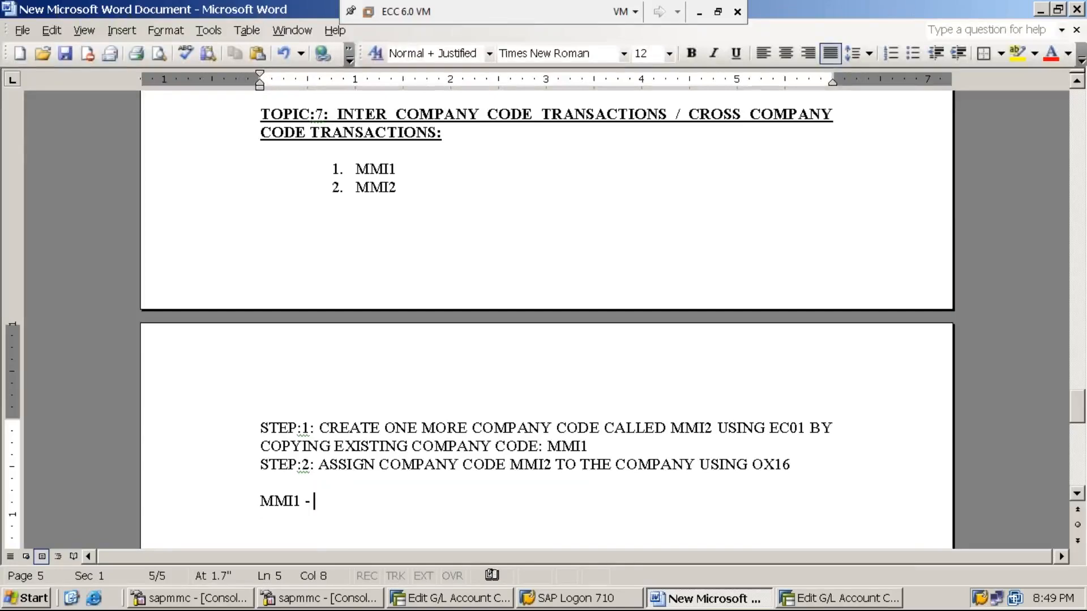
{"action": "type", "text": "IS "}
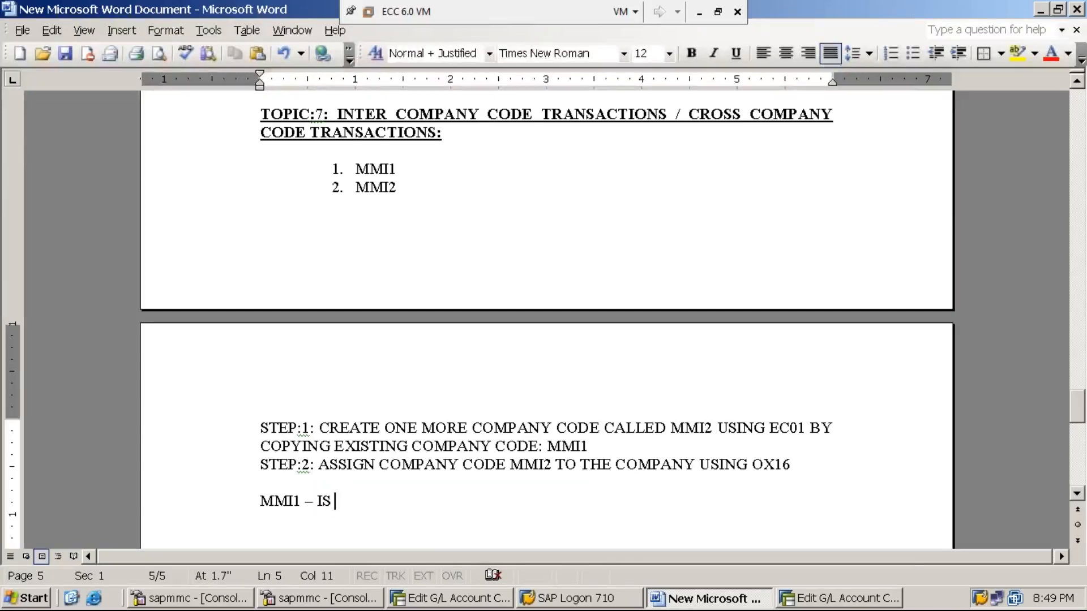
{"action": "type", "text": "AN EXIST"}
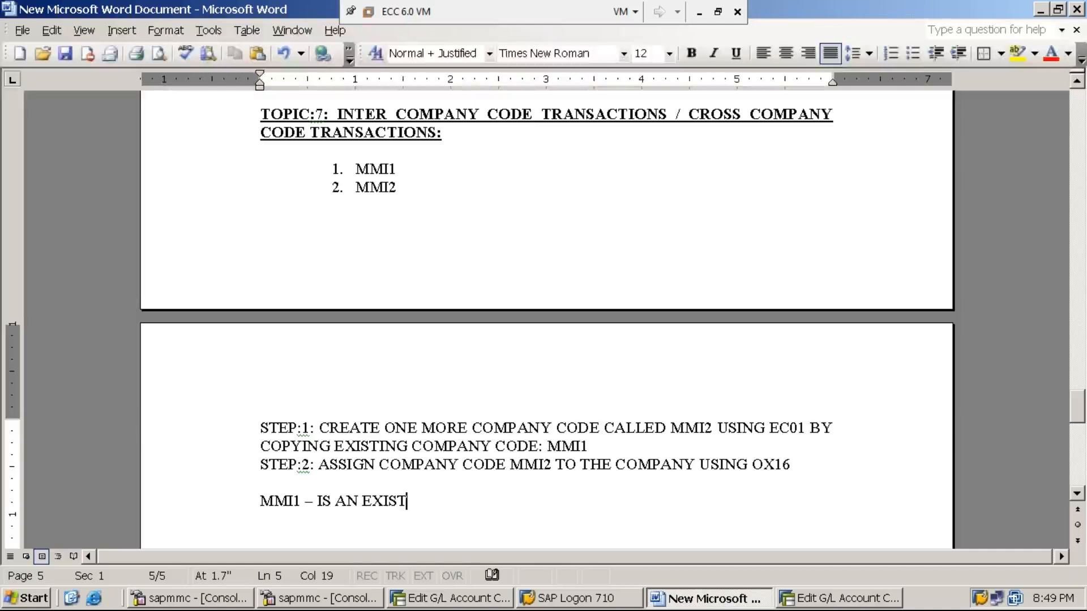
{"action": "type", "text": "ING COMPA"}
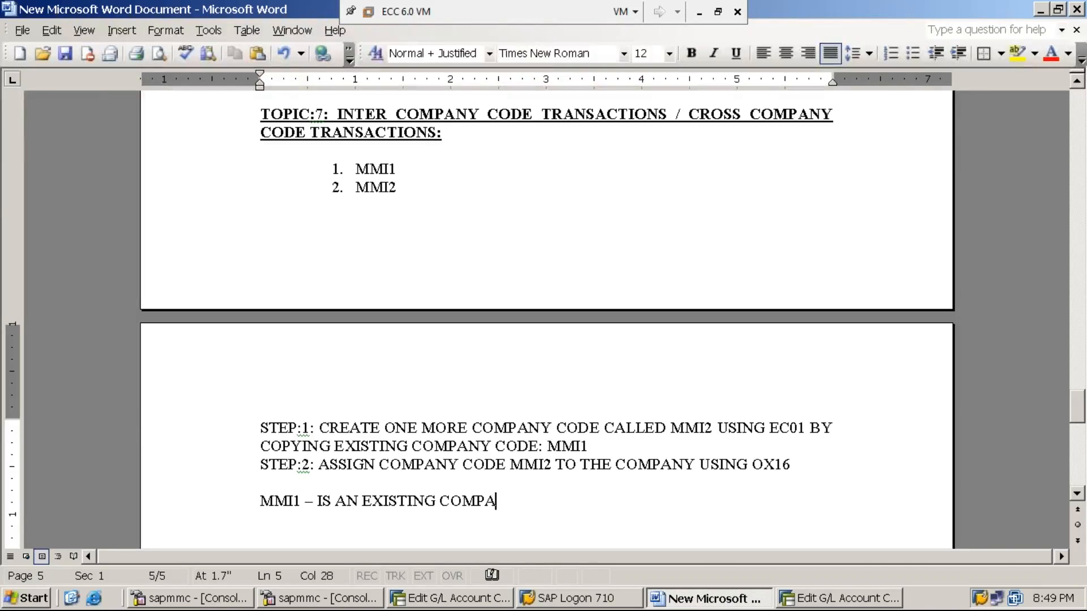
{"action": "type", "text": "NY CODE"}
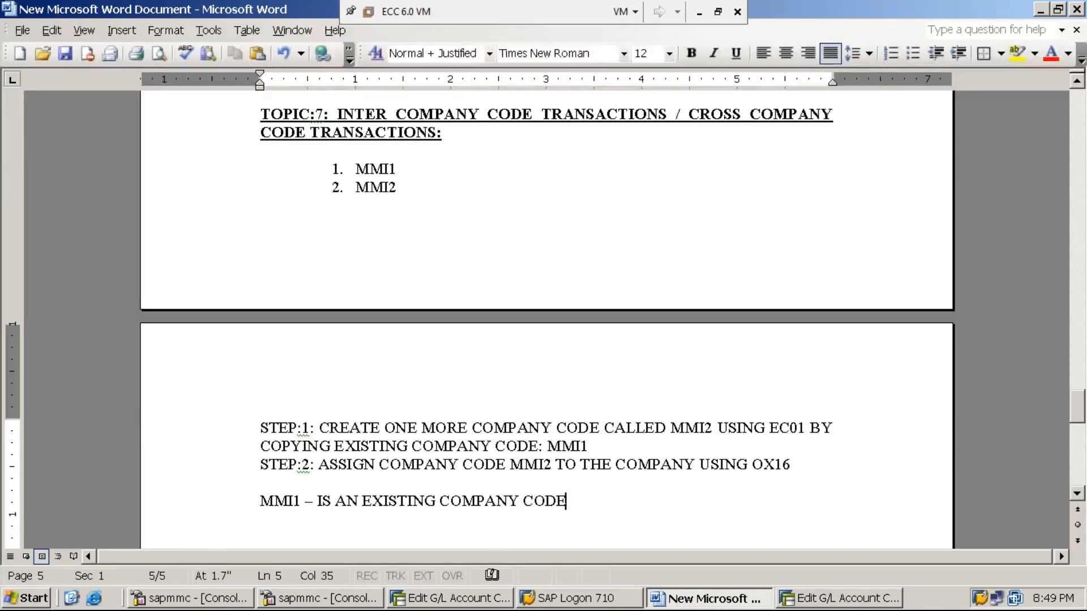
- Add the line "MMI2 – IS A NEW COMPANY CODE" directly below the MMI1 line
{"action": "key", "text": "Return"}
{"action": "type", "text": "MMI"}
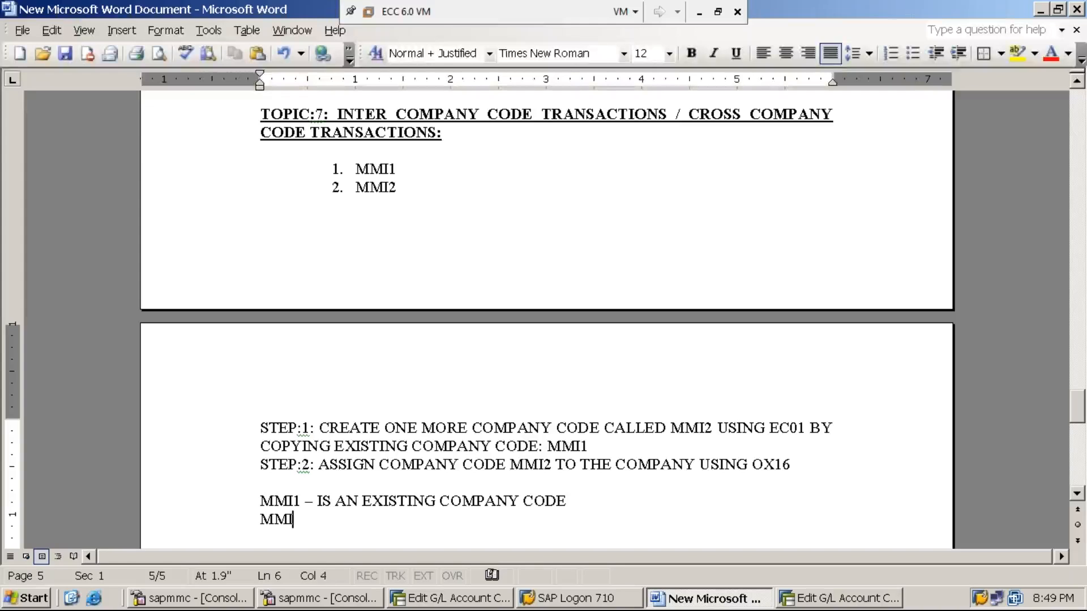
{"action": "type", "text": "2 - "}
{"action": "type", "text": "IS A NEW "}
{"action": "type", "text": "COMPA"}
{"action": "type", "text": "NY CODE"}
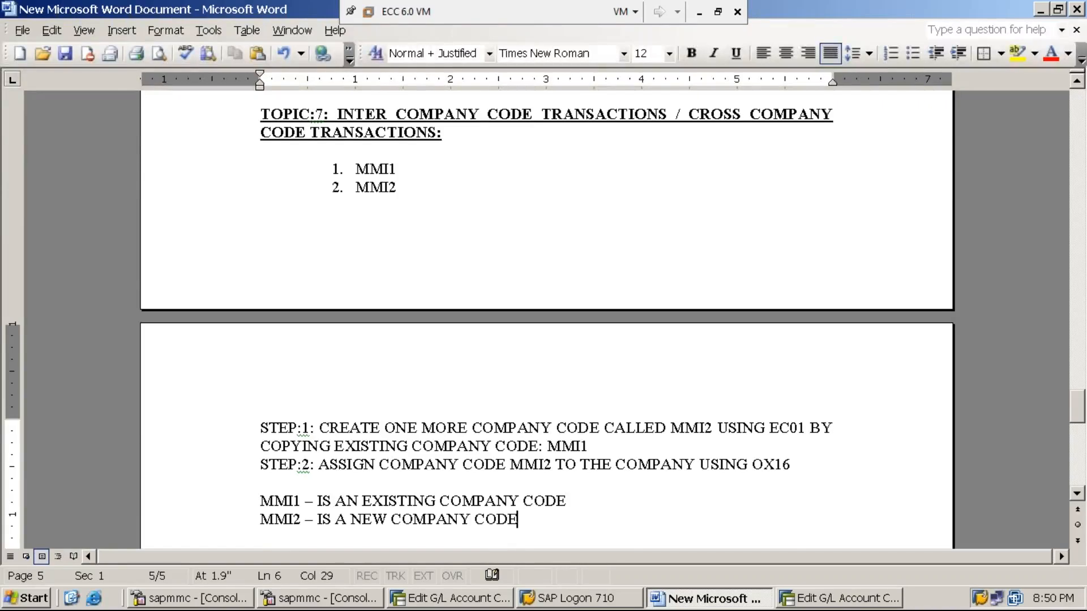
- After a blank line, begin a paragraph with "AS THE COMPANY CODE: MMI2 IS A NEW COMPANY CODE ESTABLISHED RECENTLY,"
{"action": "key", "text": "Return"}
{"action": "key", "text": "Return"}
{"action": "type", "text": "AS "}
{"action": "type", "text": "MMI"}
{"action": "key", "text": "BackSpace"}
{"action": "key", "text": "BackSpace"}
{"action": "key", "text": "BackSpace"}
{"action": "type", "text": "TH"}
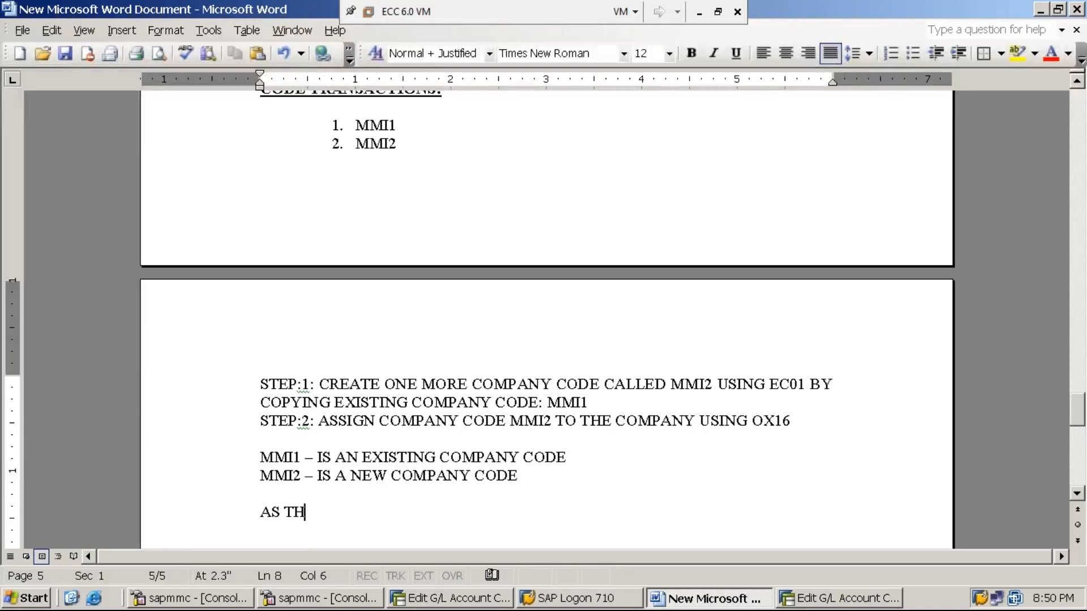
{"action": "type", "text": "E COMPANY COD"}
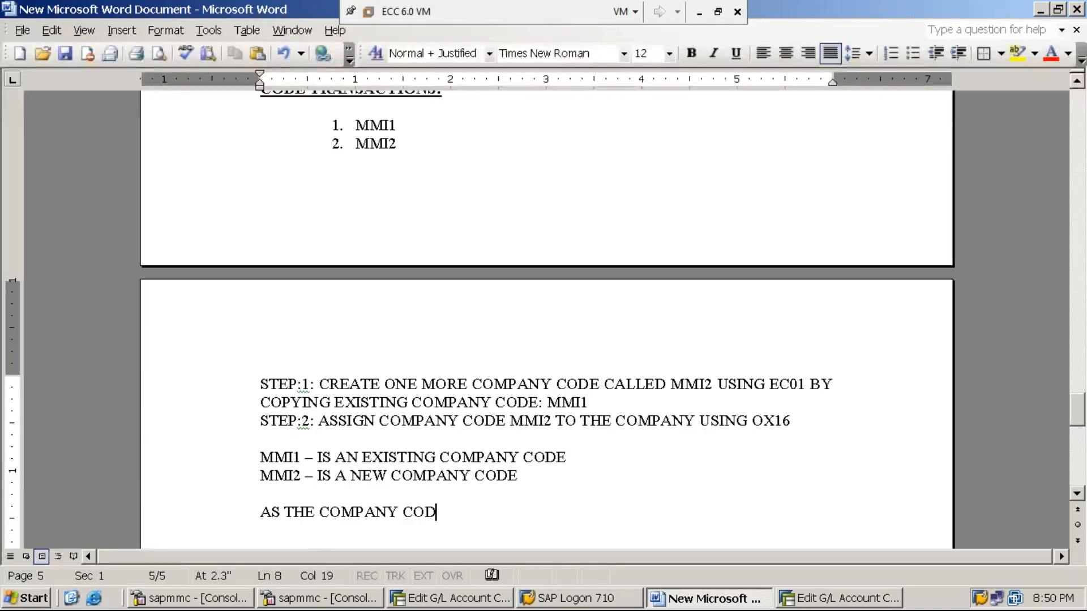
{"action": "type", "text": "E: MMI"}
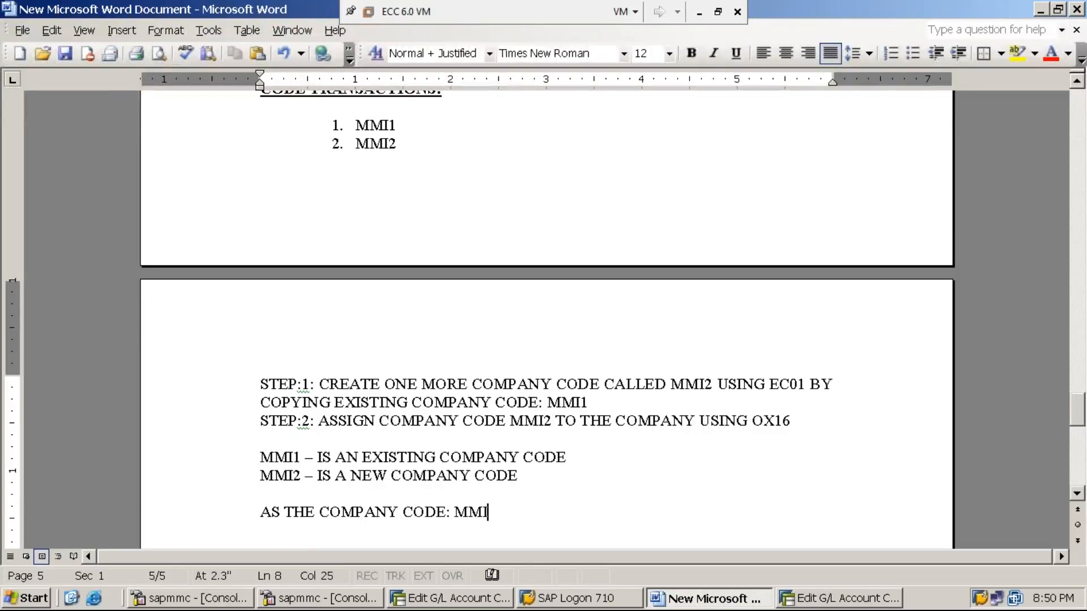
{"action": "type", "text": "2 IS A NEW COMPANY CODE"}
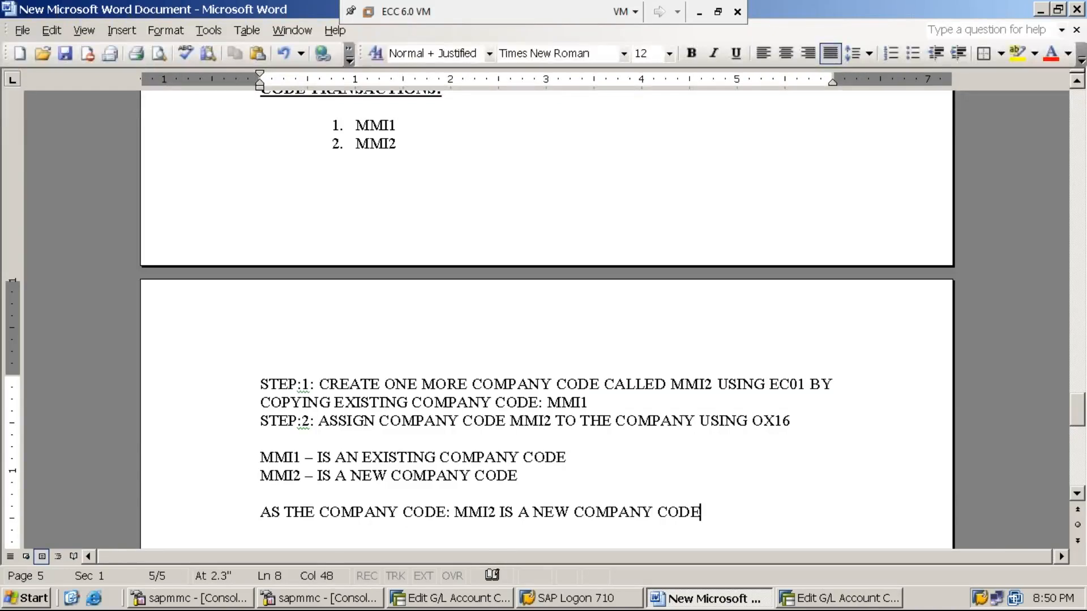
{"action": "type", "text": " ESTABLISHED RECE"}
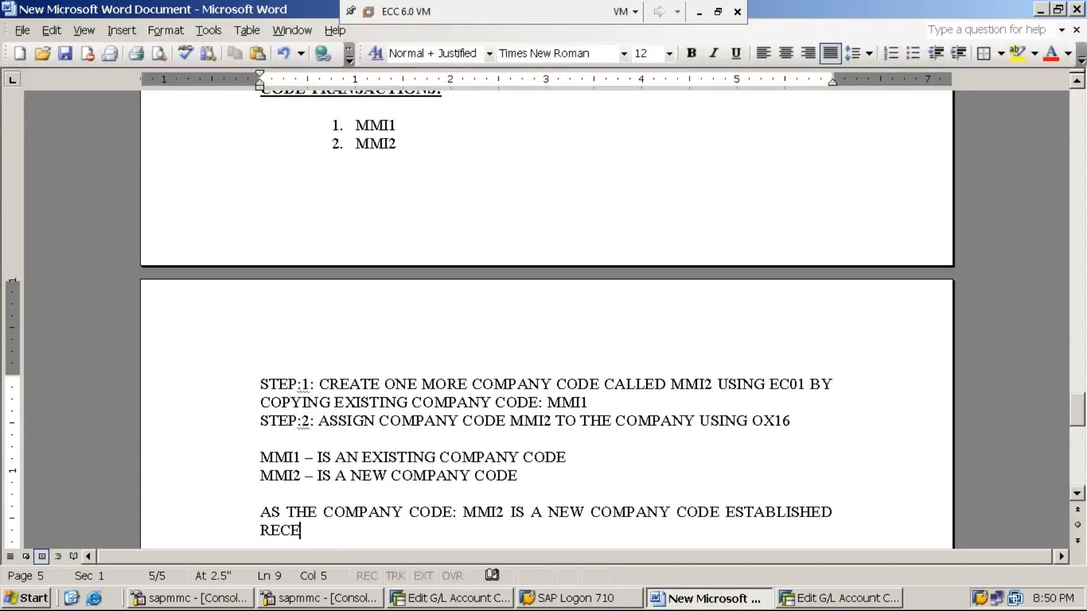
{"action": "type", "text": "NTLY,"}
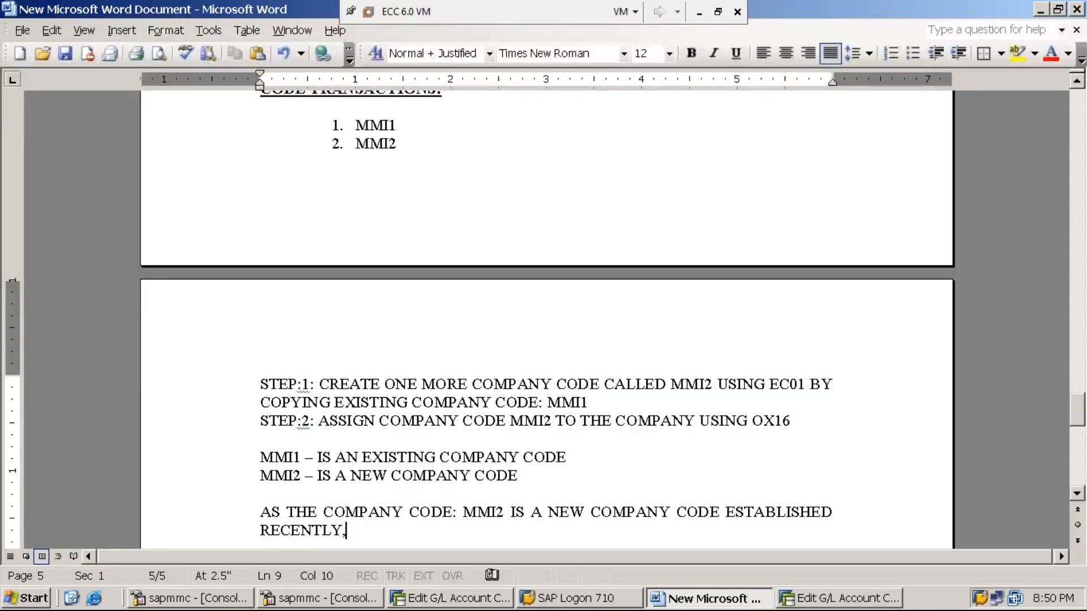
- Complete the sentence with "IT IS TAKING HELP FROM THE EXISTING COMPANY CODE: MMI1 FOR ITS PAYMENTS / TO MEET ITS EXPENSES."
{"action": "type", "text": " IT IS TAKING HELP FROM THE EX"}
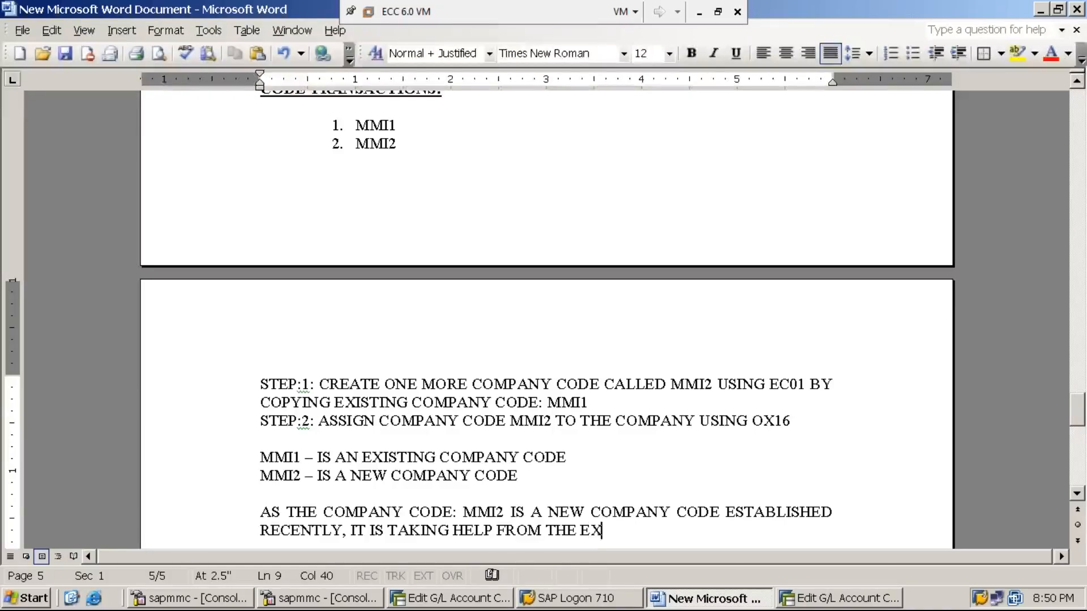
{"action": "type", "text": "ISTING CO"}
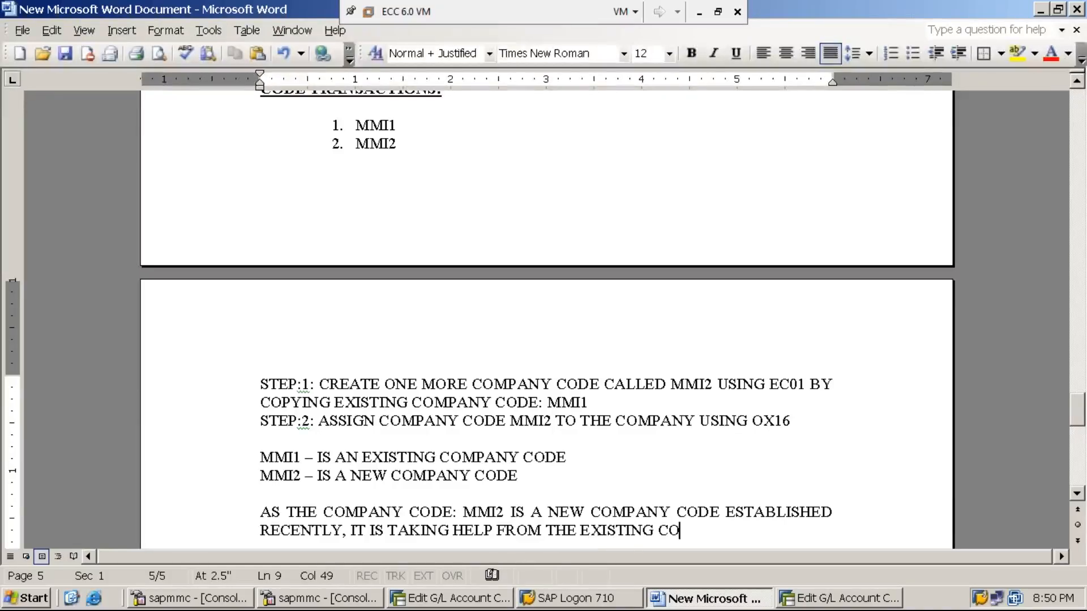
{"action": "type", "text": "MPANY"}
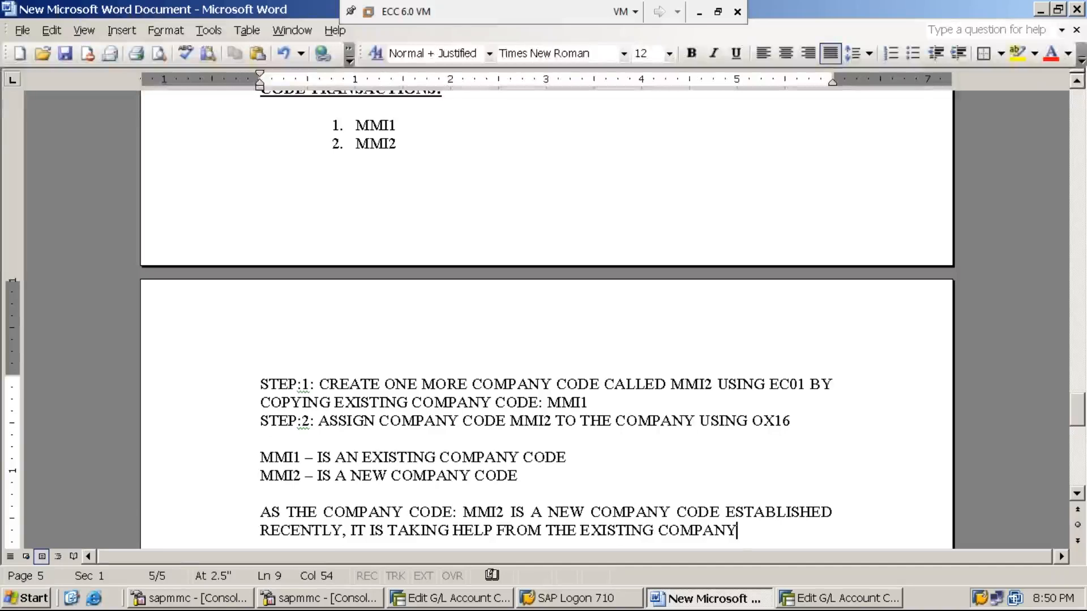
{"action": "type", "text": " CODE: MMI"}
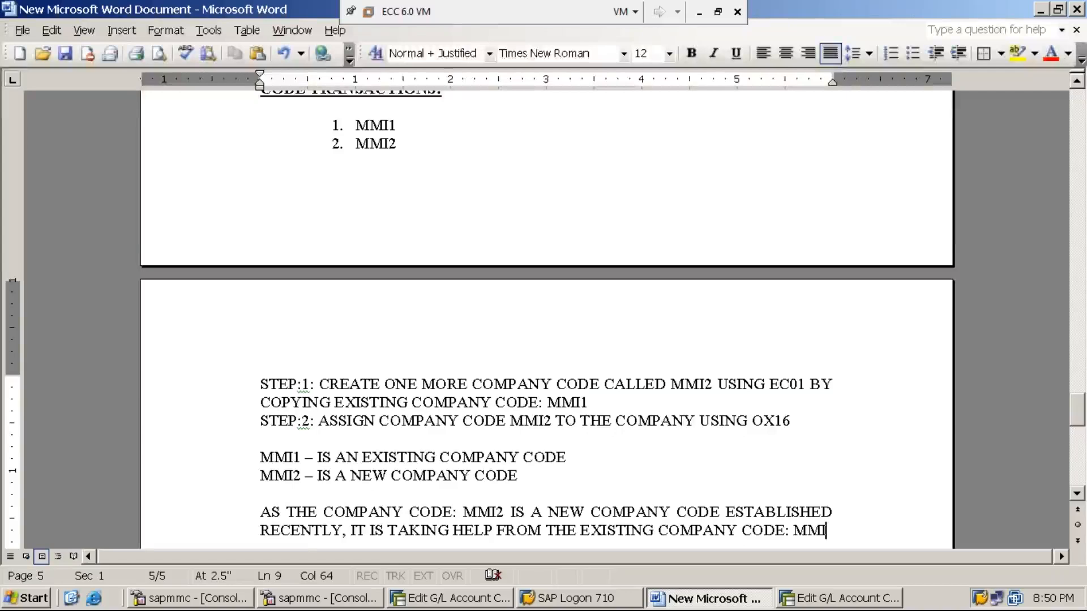
{"action": "type", "text": "1 "}
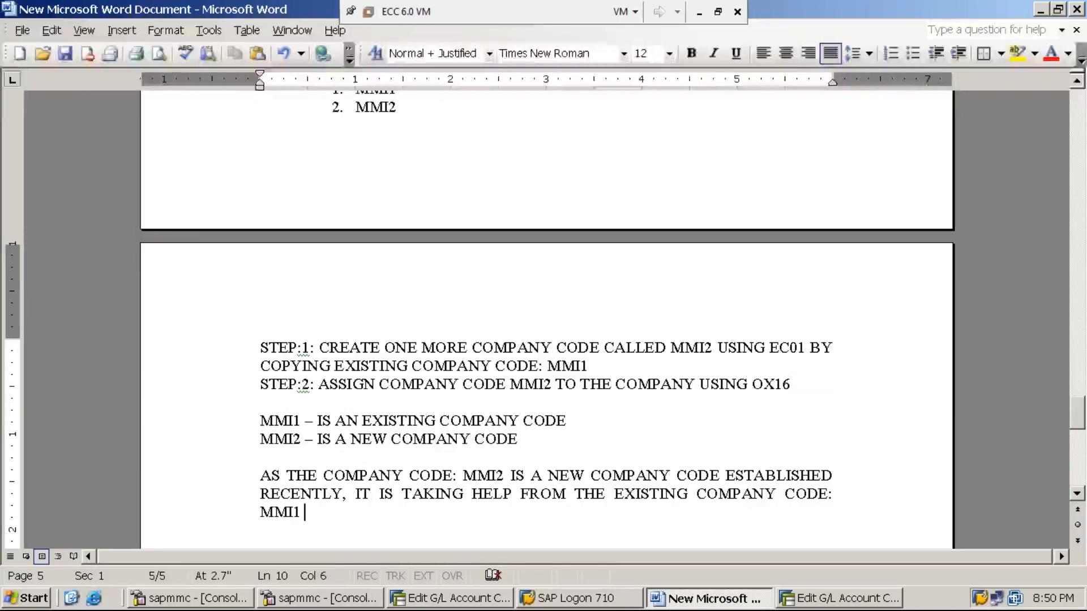
{"action": "type", "text": "FOR ITS "}
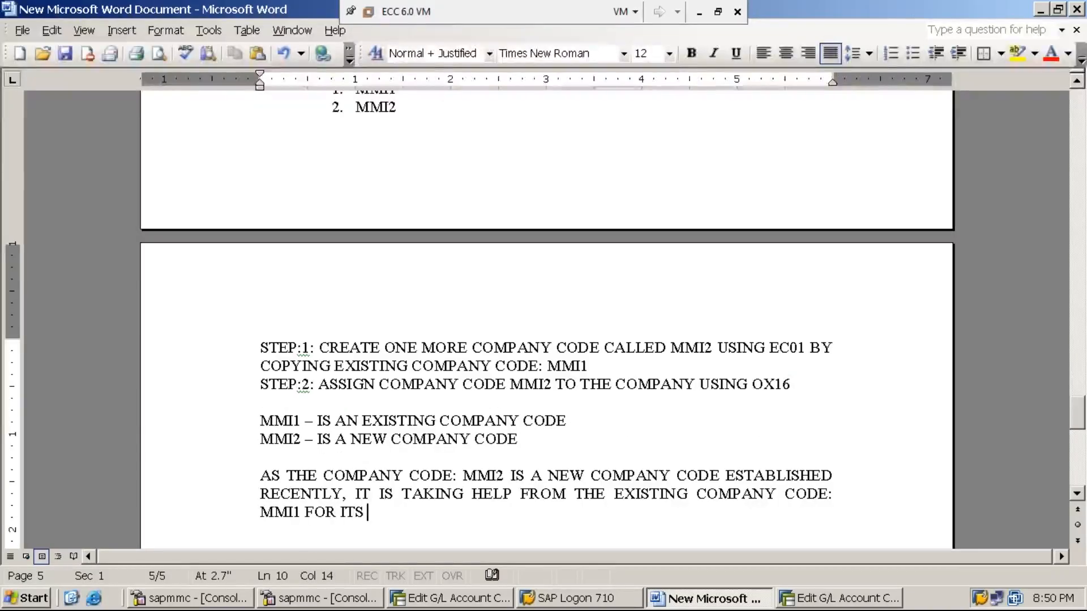
{"action": "type", "text": "PAYMENTS"}
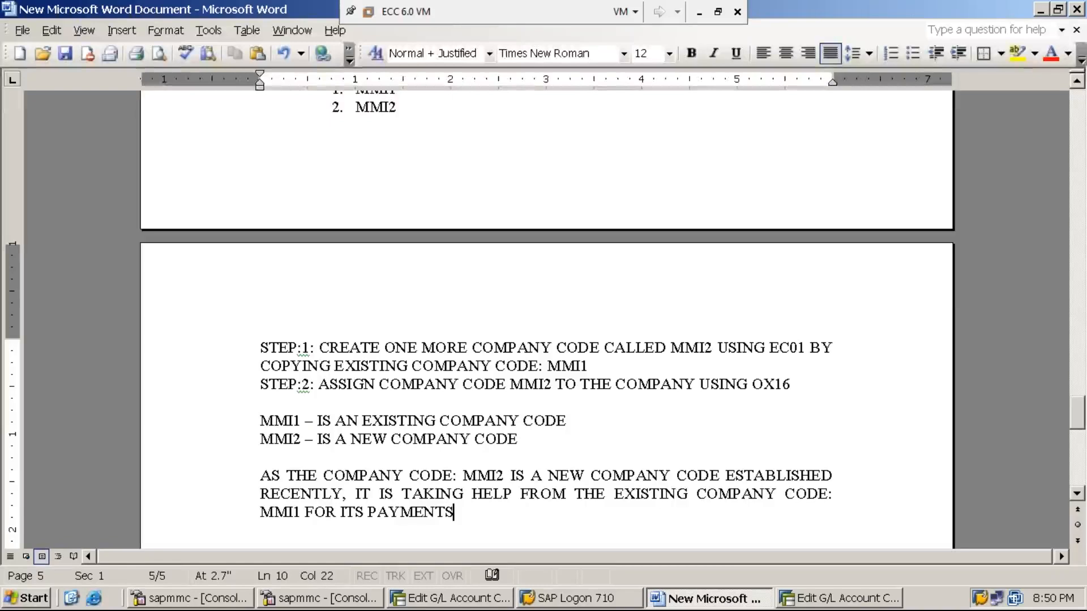
{"action": "type", "text": " / EX"}
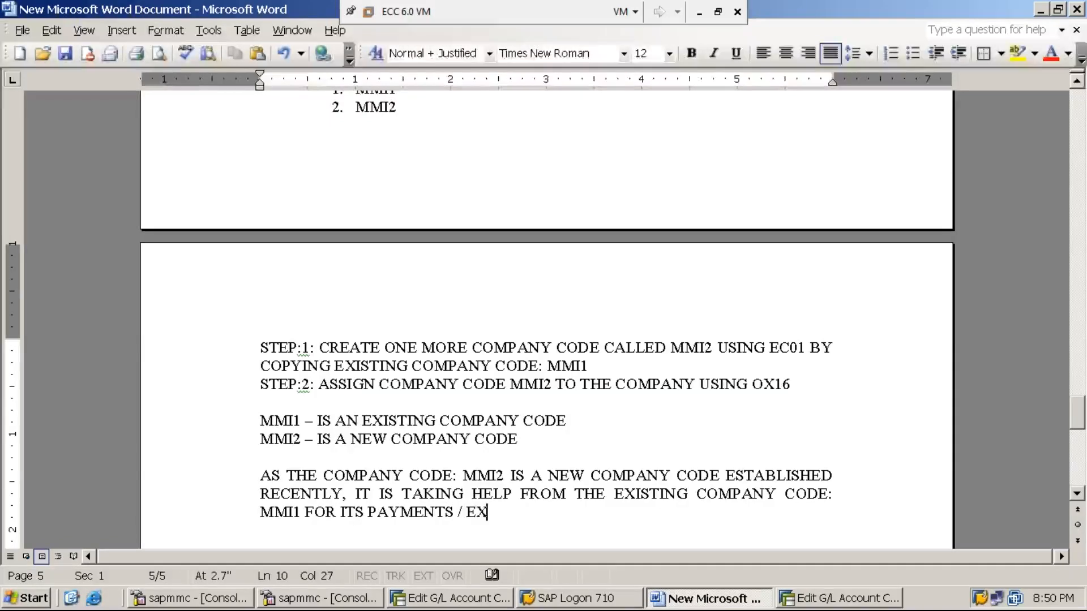
{"action": "key", "text": "BackSpace"}
{"action": "key", "text": "BackSpace"}
{"action": "type", "text": "TO MEET ITS EXPENSES"}
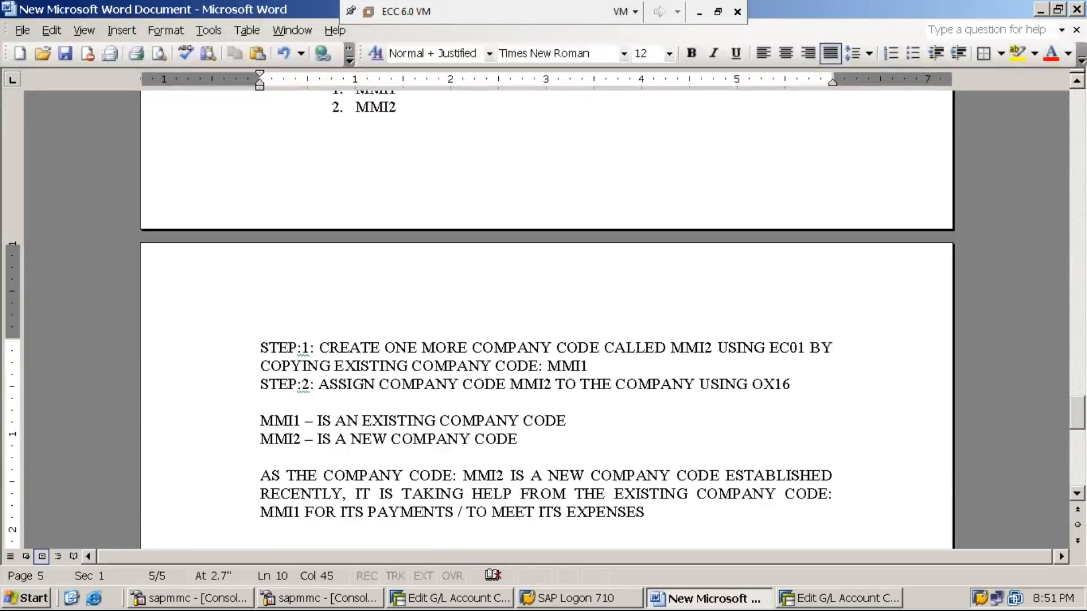
{"action": "type", "text": "."}
- Begin another paragraph, separated by a blank line, with "LATER ON (i.e., IN FUTURE)"
{"action": "key", "text": "Return"}
{"action": "key", "text": "Return"}
{"action": "type", "text": "LATER ON "}
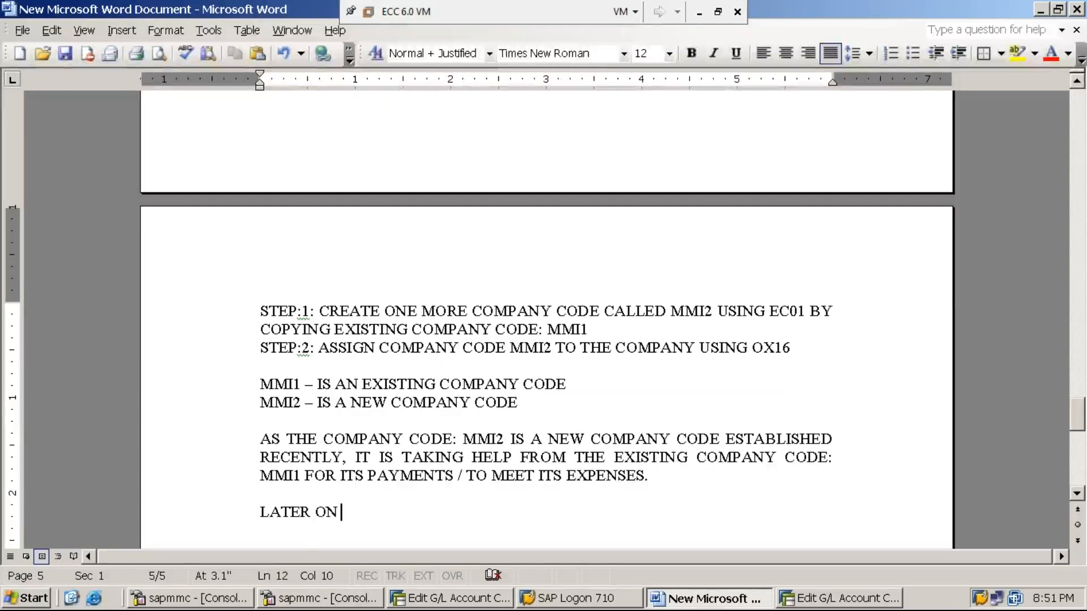
{"action": "type", "text": "("}
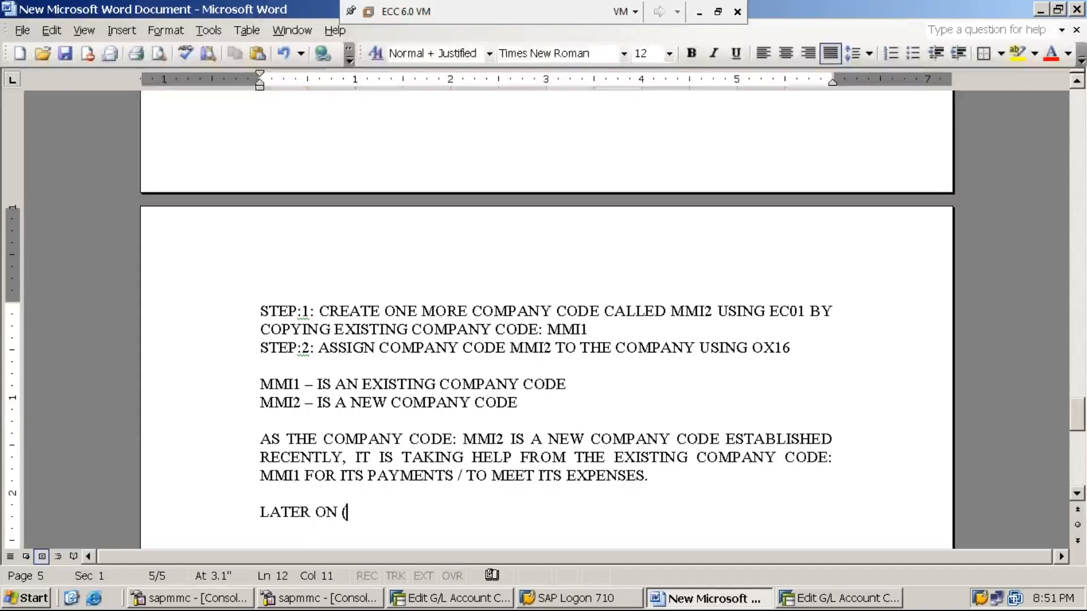
{"action": "type", "text": "i.e."}
{"action": "key", "text": "BackSpace"}
{"action": "type", "text": ", IN FUTURE)"}
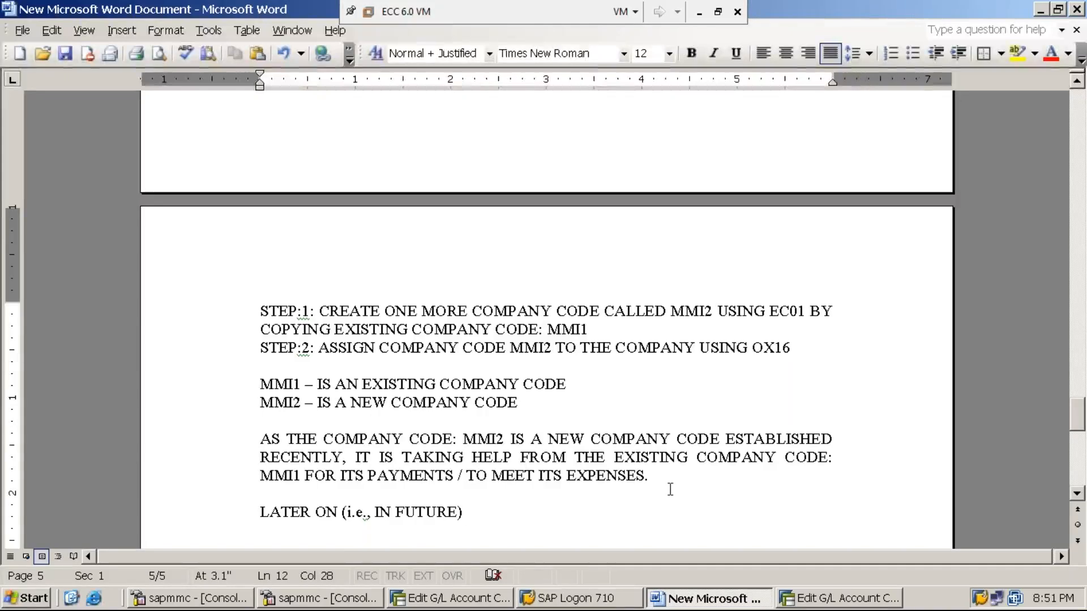
- Between the expenses paragraph and the "LATER ON" line, start a separate paragraph with "FOR EXAMPLE CC:MMI2 HAS REQUESTED"
{"action": "left_click", "coordinate": [649, 476]}
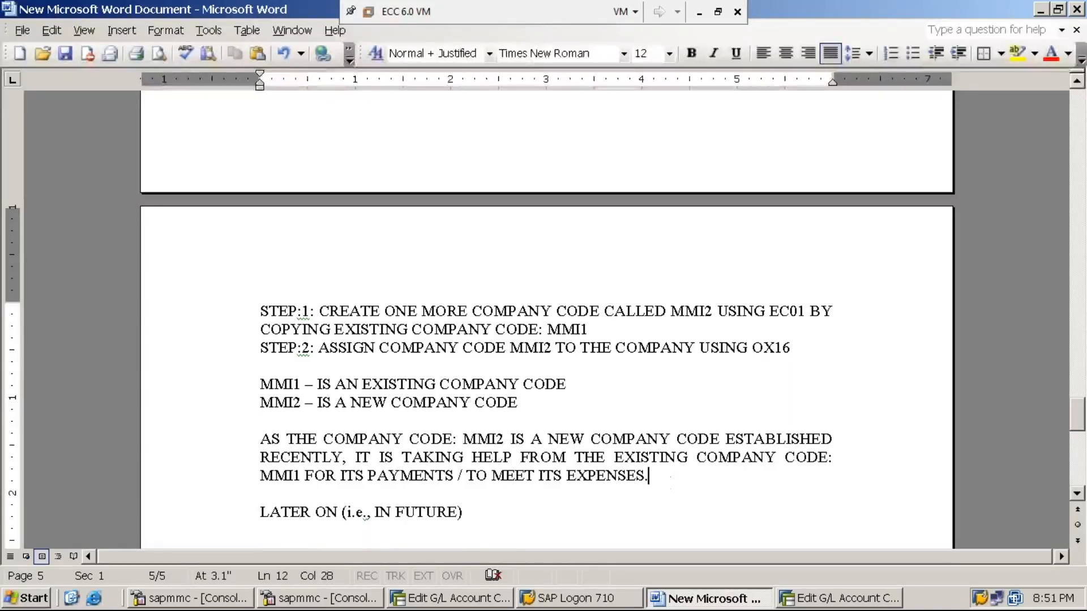
{"action": "key", "text": "Return"}
{"action": "key", "text": "Return"}
{"action": "type", "text": "FOR"}
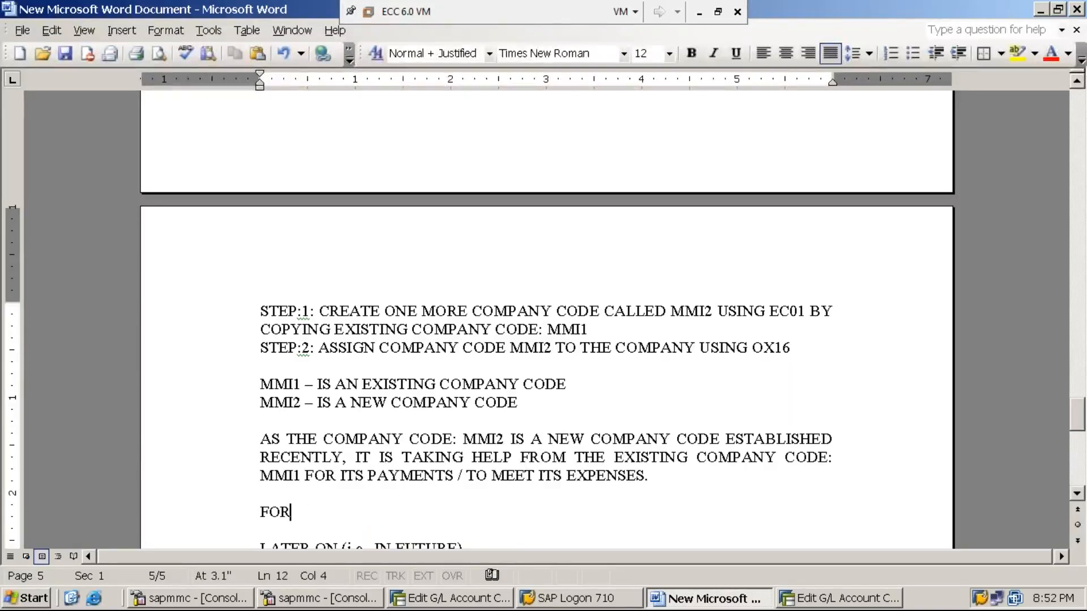
{"action": "type", "text": " EXAMPLE "}
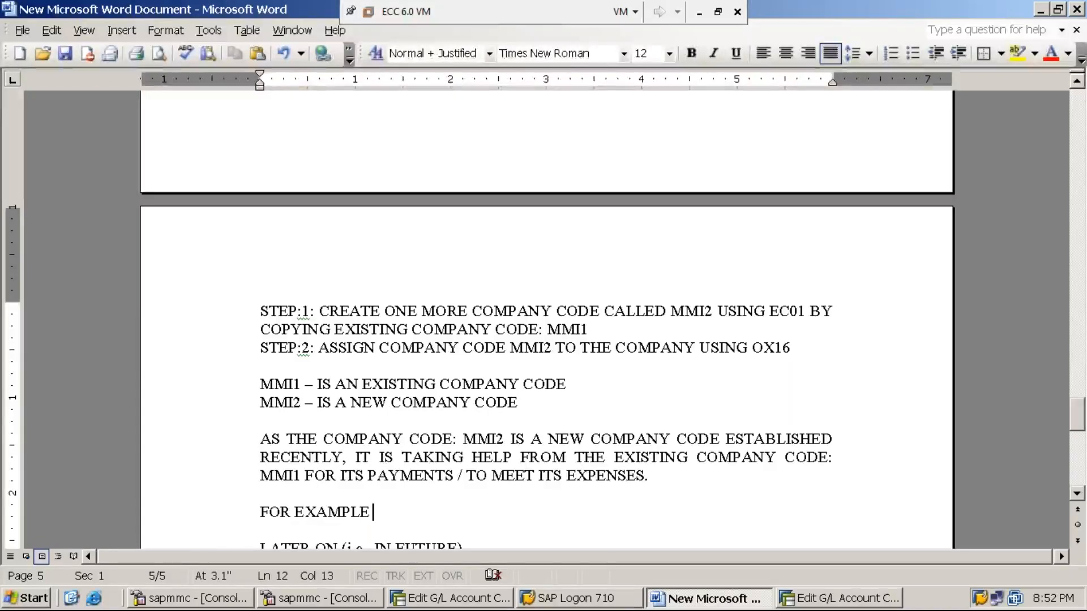
{"action": "type", "text": "MMI2"}
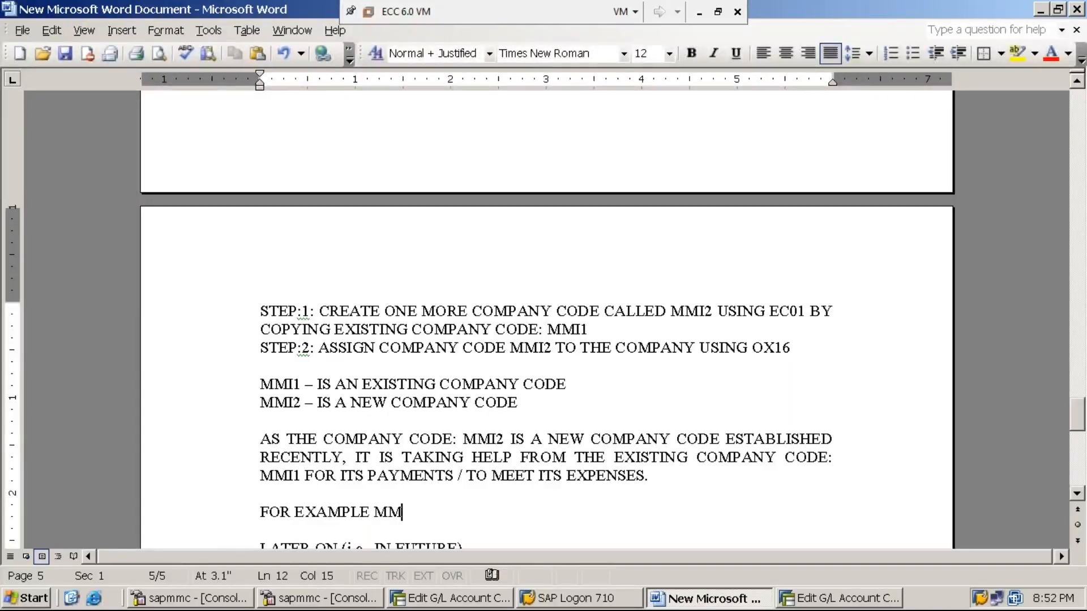
{"action": "key", "text": "BackSpace"}
{"action": "key", "text": "BackSpace"}
{"action": "key", "text": "BackSpace"}
{"action": "key", "text": "BackSpace"}
{"action": "type", "text": "CO:MMI2"}
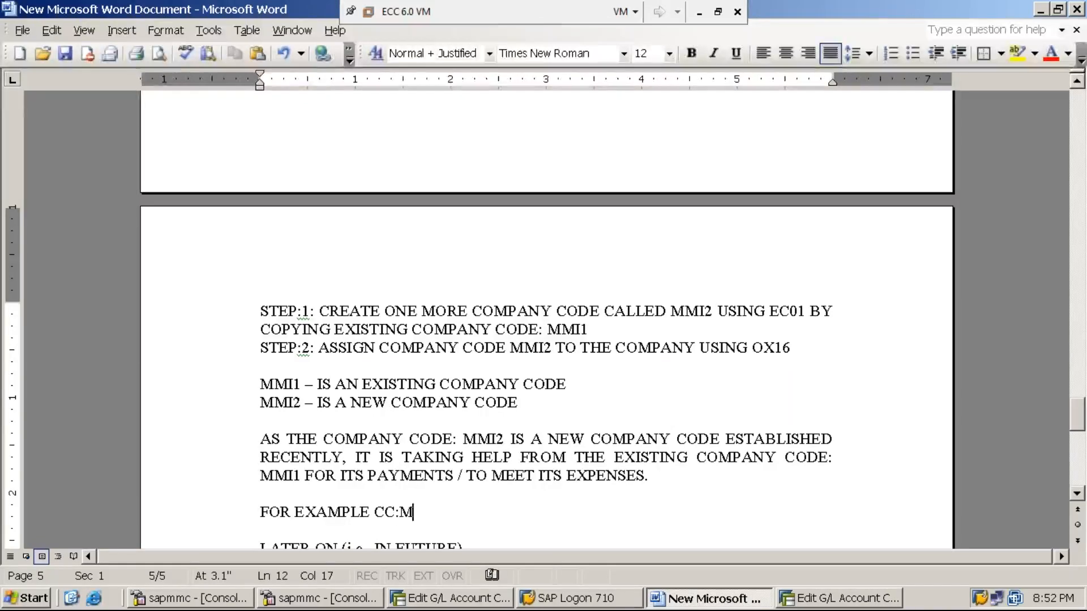
{"action": "type", "text": "HA"}
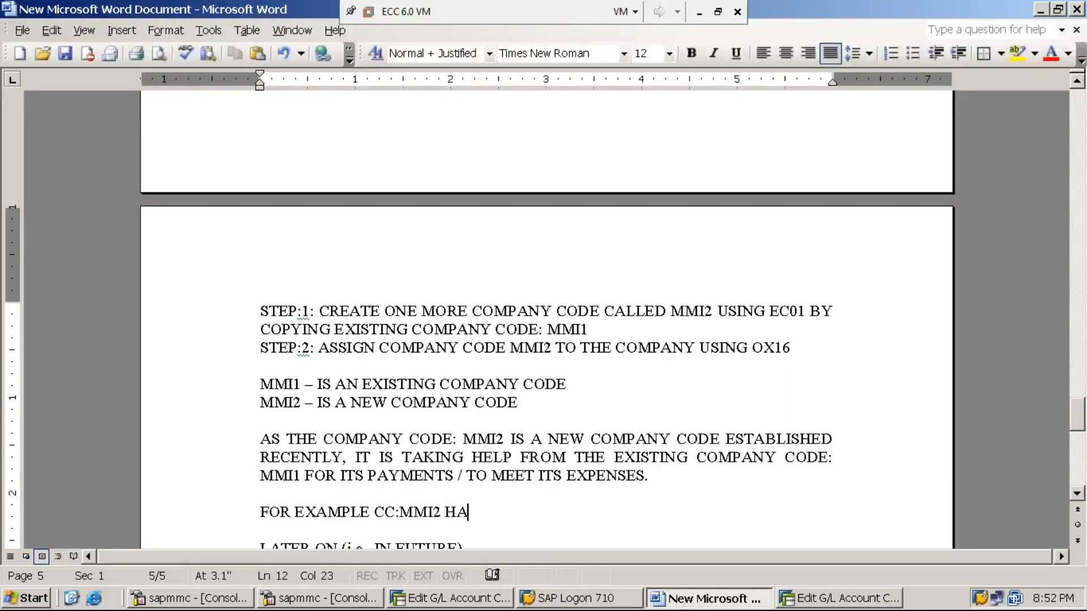
{"action": "type", "text": "S REQUESTED"}
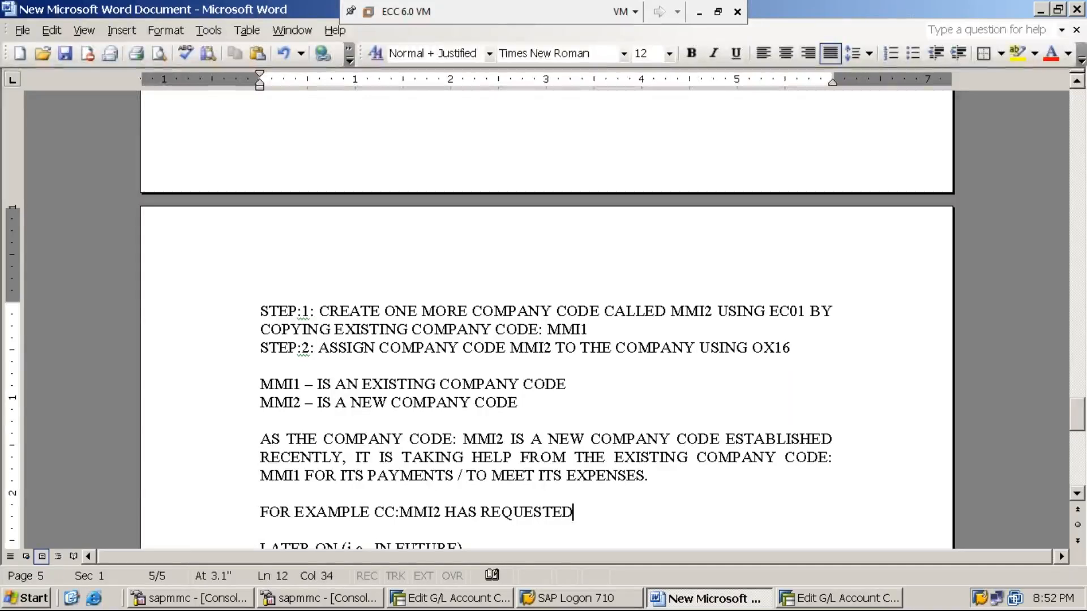
- Continue the example sentence with "CC:MMI1 TO PAY ITS RENT"
{"action": "type", "text": " CC:MMI1"}
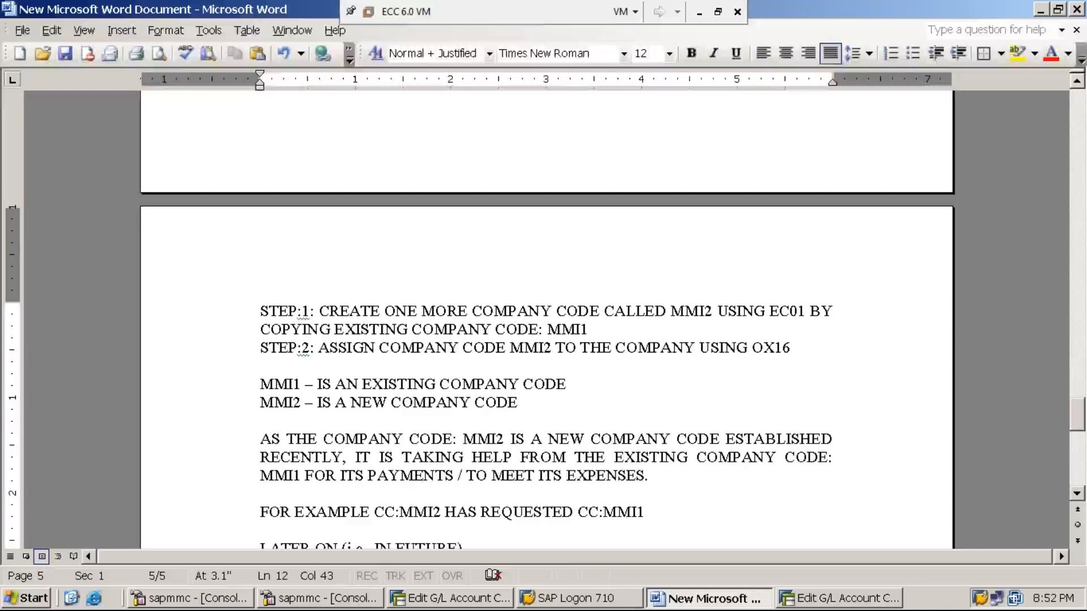
{"action": "type", "text": "TO "}
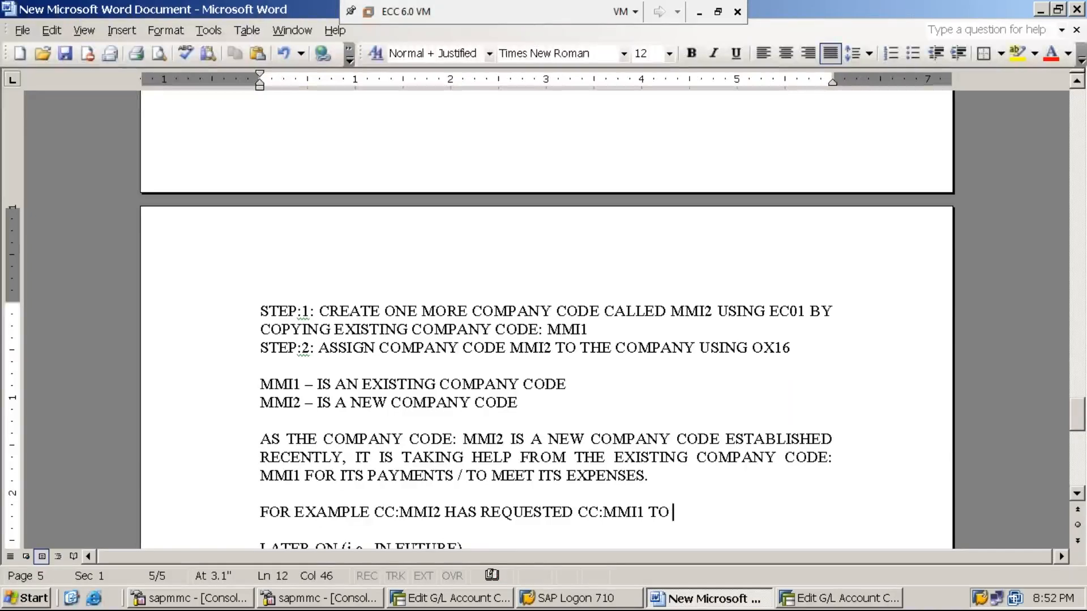
{"action": "type", "text": "PAY "}
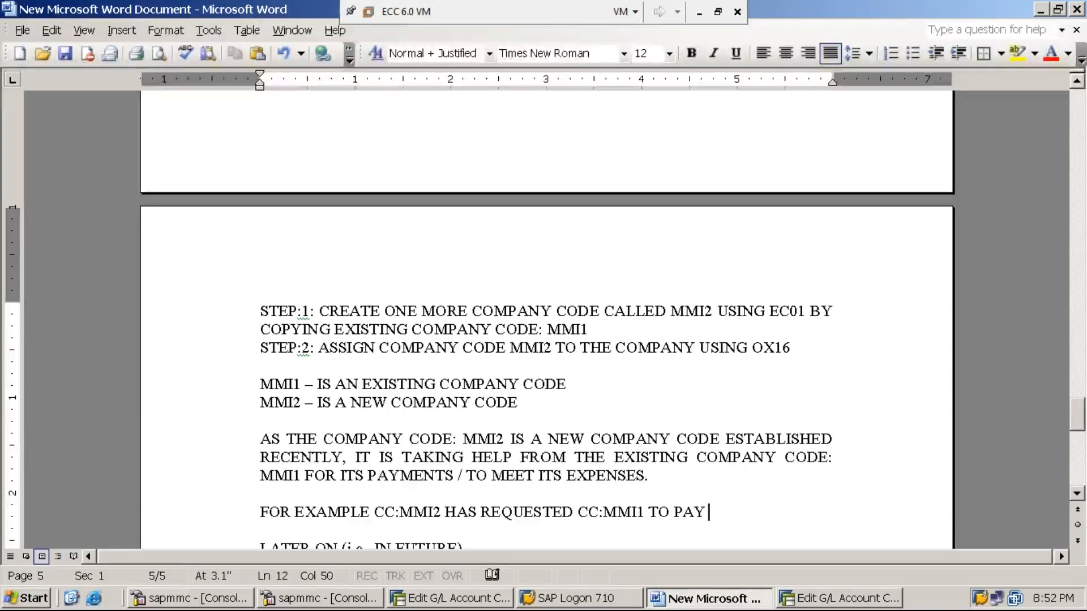
{"action": "type", "text": "ITS "}
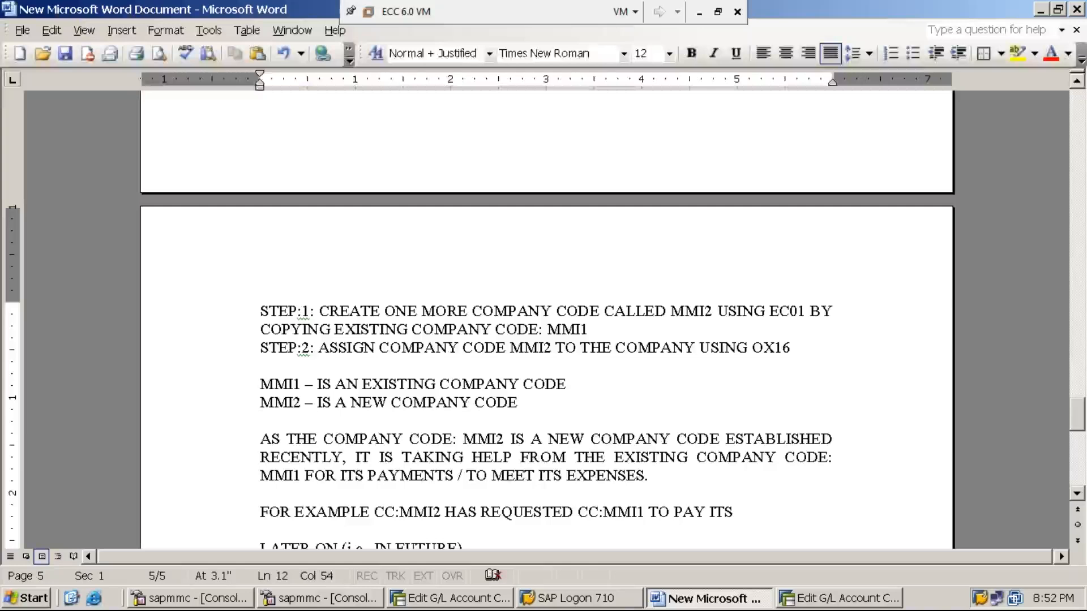
{"action": "type", "text": "RENT"}
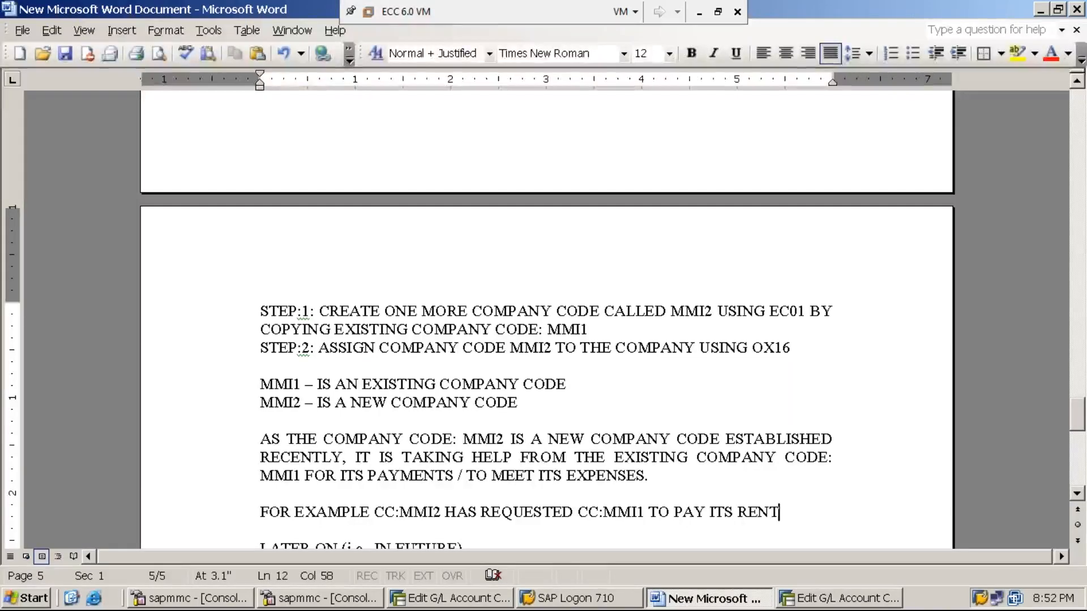
- Complete the example sentence with "AND CC:MMI1 HAS ACCEPTEDD THE REQUEST OF CC:MMI2"
{"action": "type", "text": " AN"}
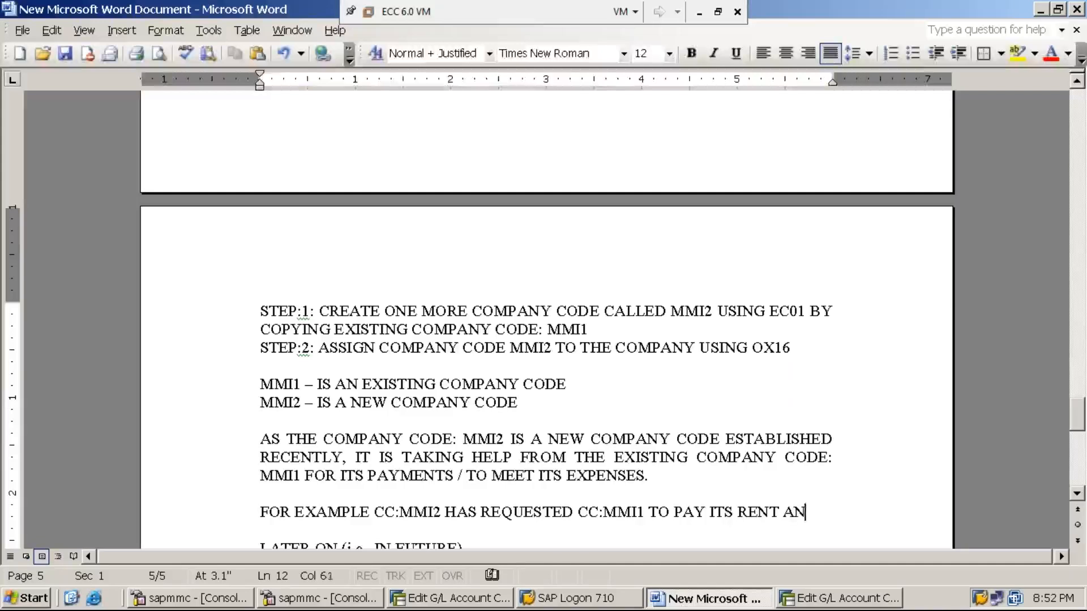
{"action": "type", "text": "D CC:"}
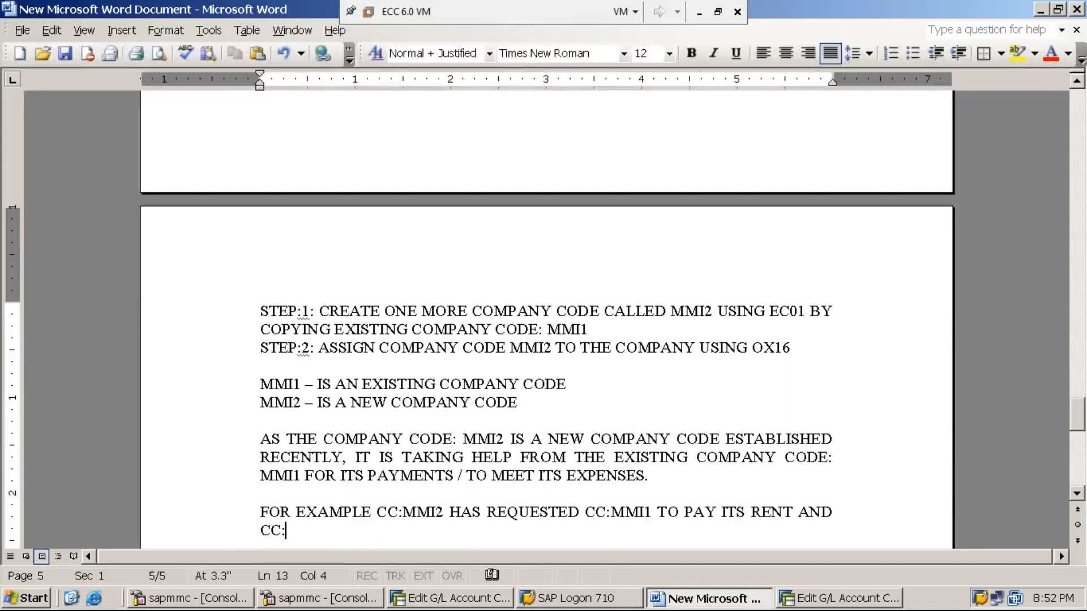
{"action": "type", "text": "MMI1 "}
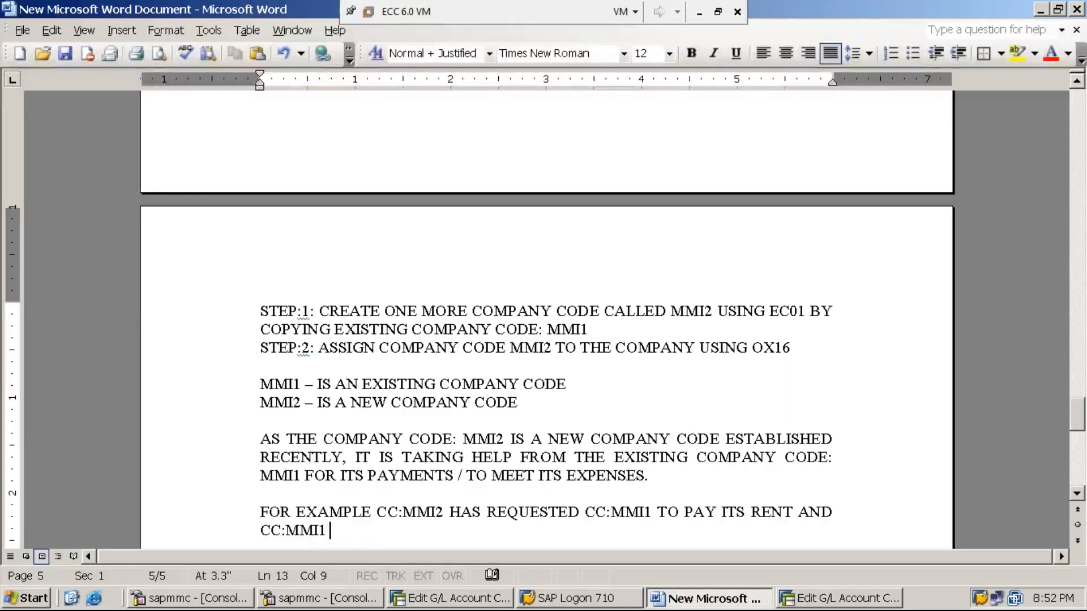
{"action": "type", "text": "HAS ACCE"}
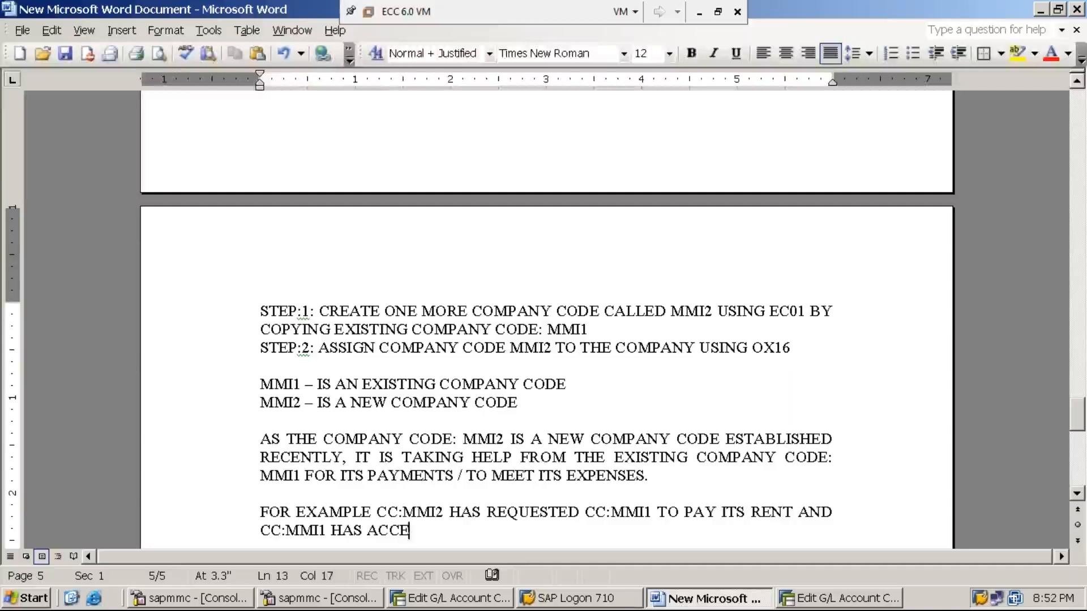
{"action": "type", "text": "PTEDD THE "}
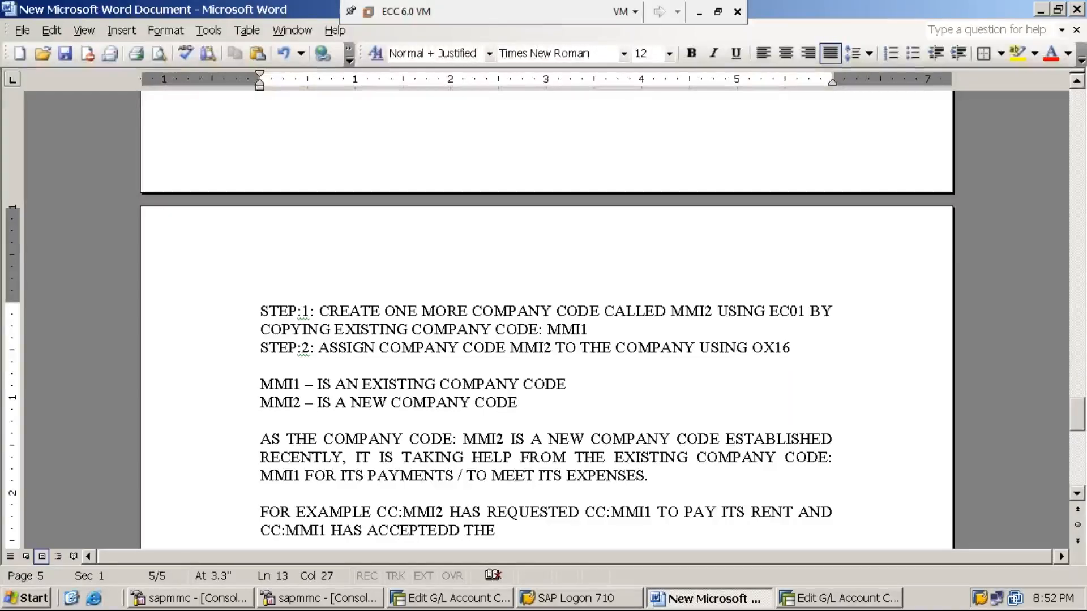
{"action": "type", "text": "REQUEST OF MMI2"}
{"action": "key", "text": "BackSpace"}
{"action": "key", "text": "BackSpace"}
{"action": "key", "text": "BackSpace"}
{"action": "key", "text": "BackSpace"}
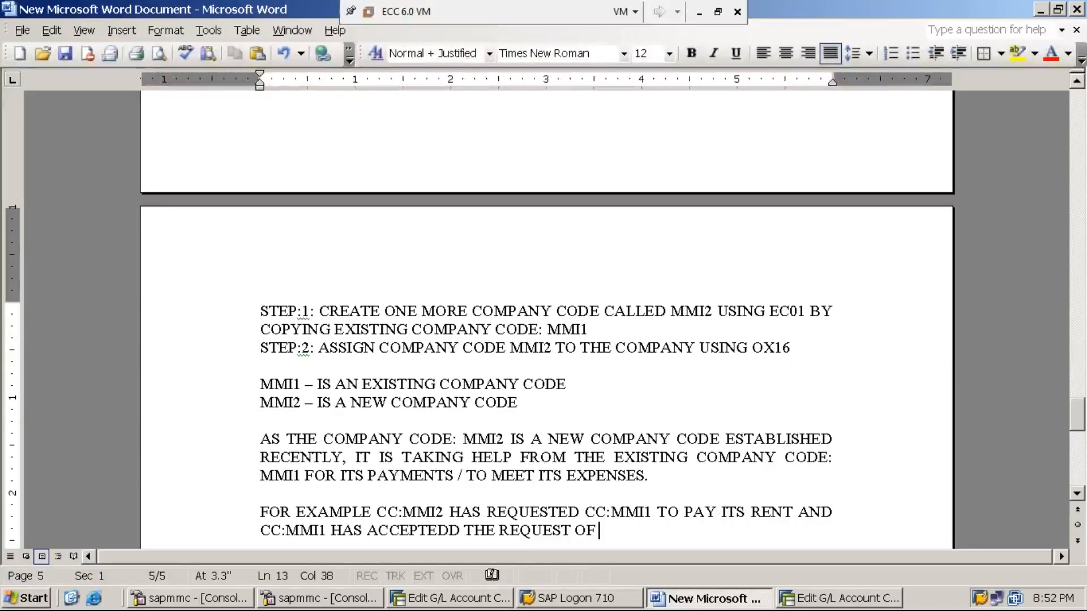
{"action": "type", "text": "CC:MMI2"}
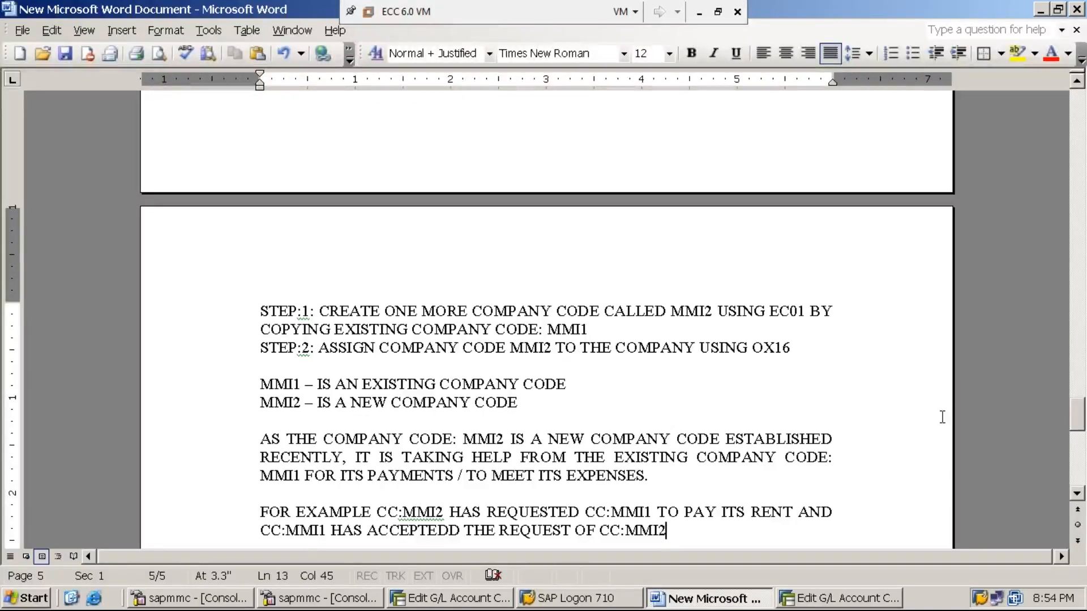
- Extend the "LATER ON (i.e., IN FUTURE)" line with "THE CC:MMI2 WILL PAY BACK TO THE CC:MMI1"
{"action": "left_click", "coordinate": [1078, 493]}
{"action": "left_click", "coordinate": [1078, 494]}
{"action": "left_click", "coordinate": [1077, 493]}
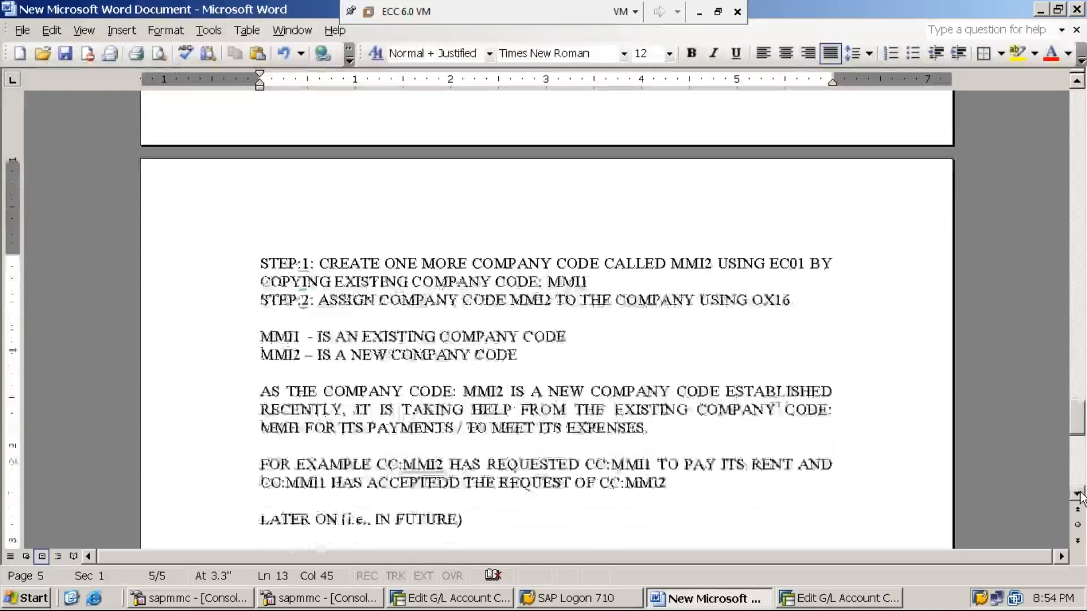
{"action": "left_click", "coordinate": [1078, 493]}
{"action": "left_click", "coordinate": [1078, 494]}
{"action": "left_click", "coordinate": [485, 488]}
{"action": "type", "text": "THE"}
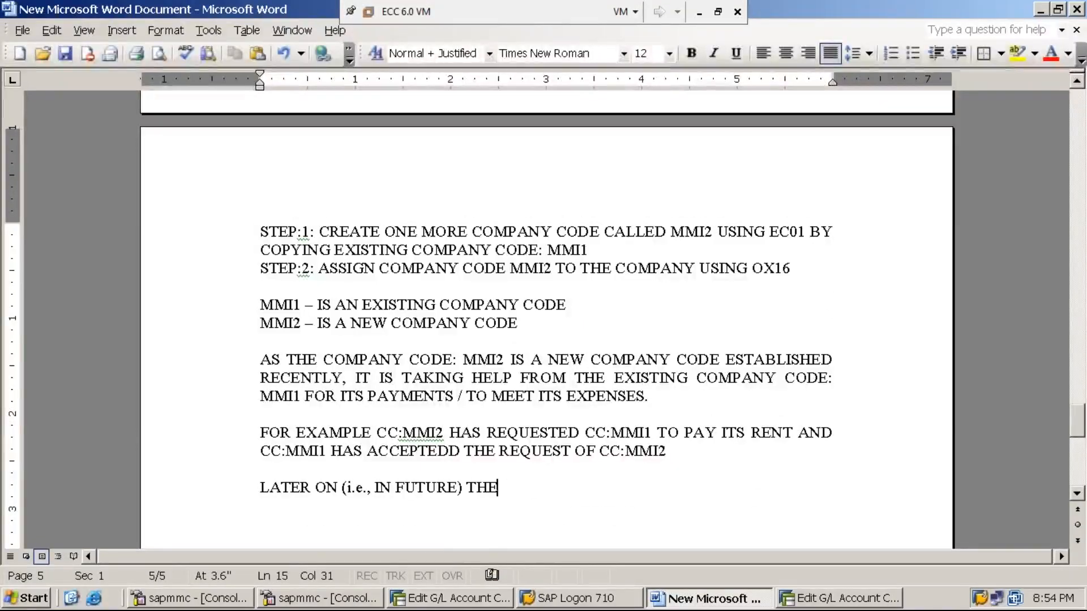
{"action": "type", "text": " CC:M"}
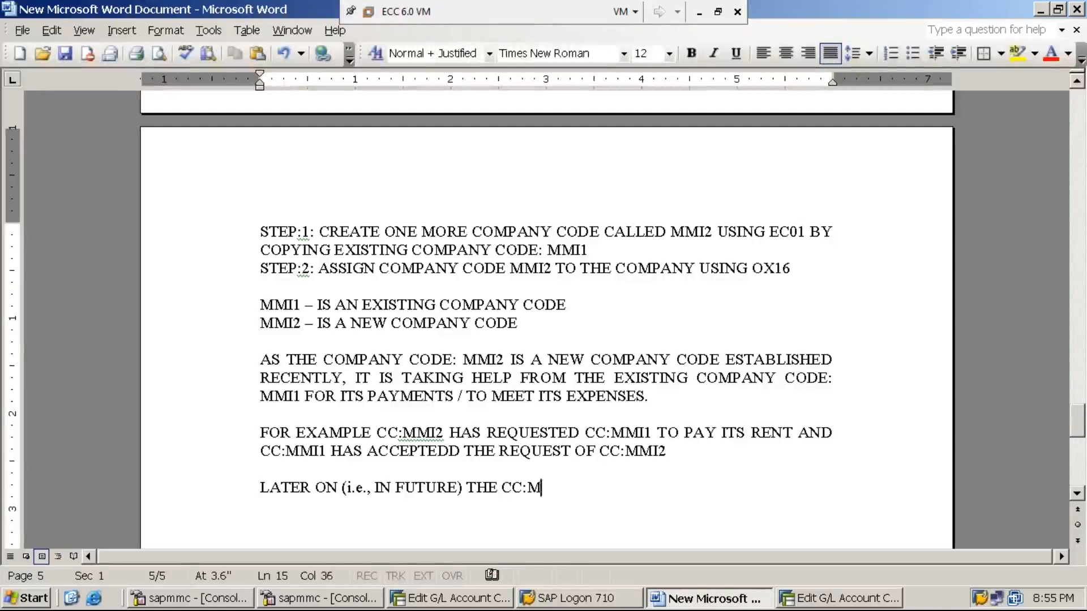
{"action": "type", "text": "MI2 WI"}
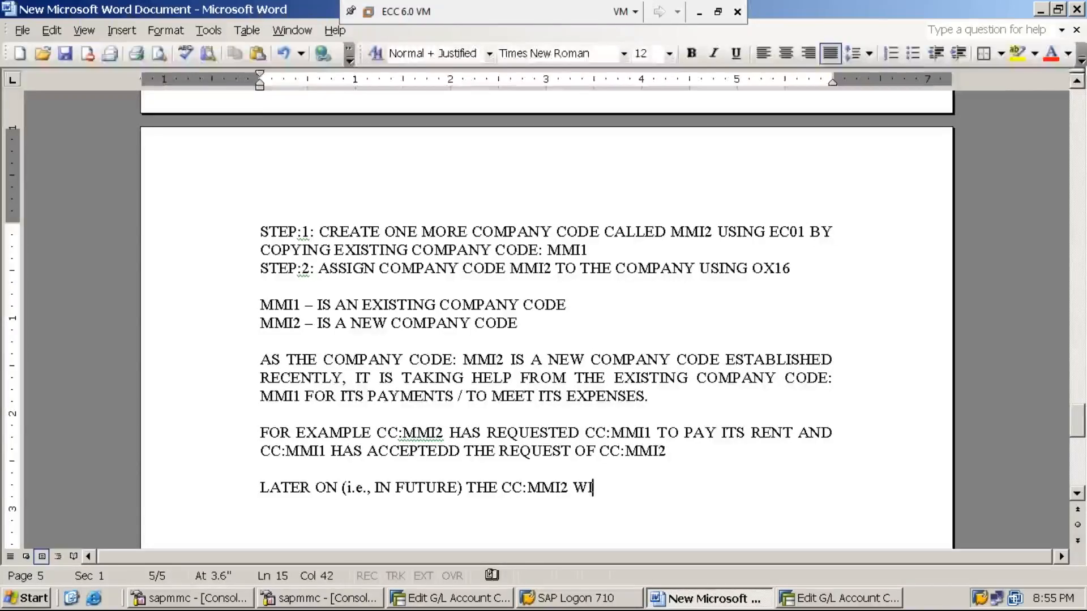
{"action": "type", "text": "LL PAY BAC"}
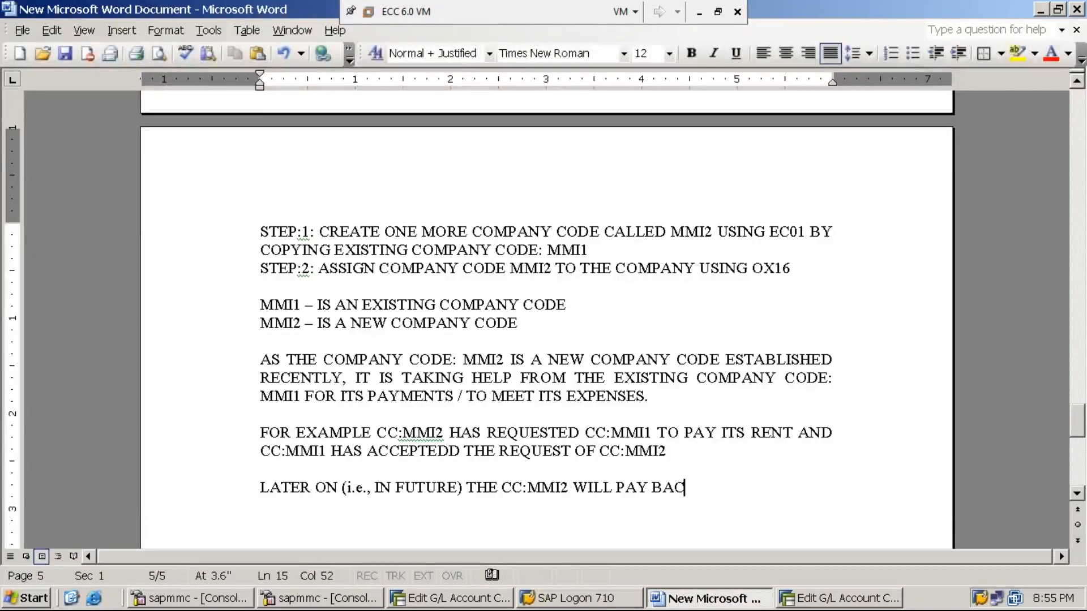
{"action": "type", "text": "K TO THE "}
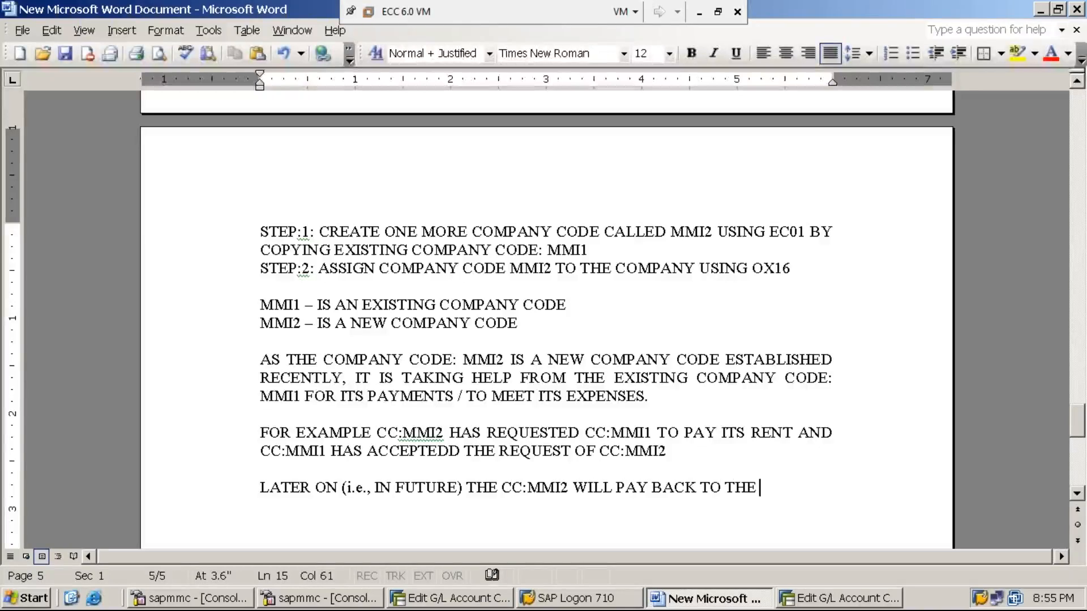
{"action": "type", "text": "CC:MM"}
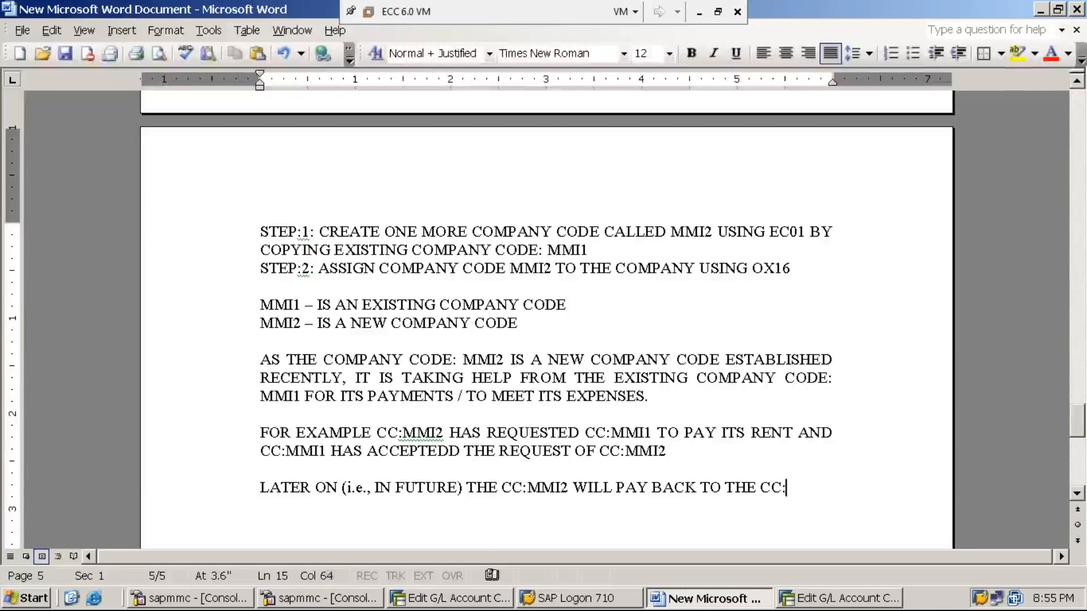
{"action": "type", "text": "I1"}
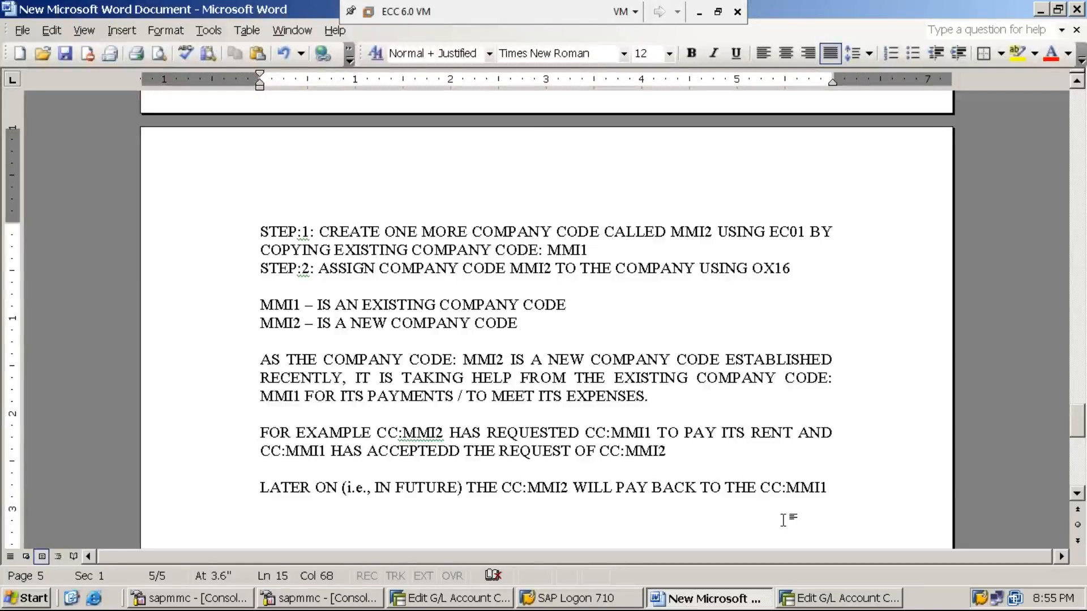
- After a blank line below the "LATER ON" sentence, add the label "* STEP:3:"
{"action": "key", "text": "Return"}
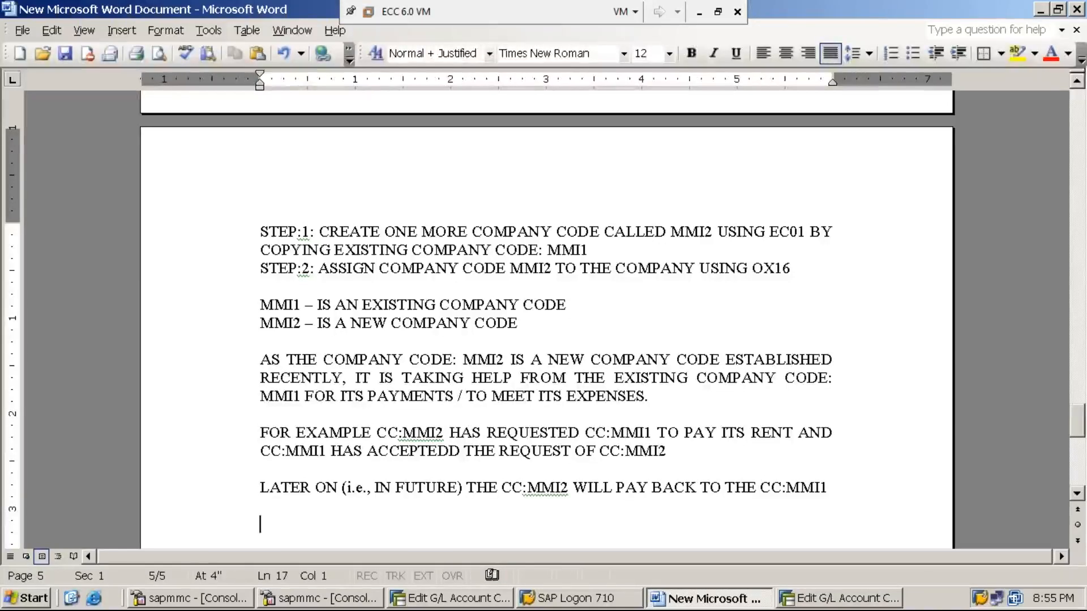
{"action": "type", "text": "STEP:3"}
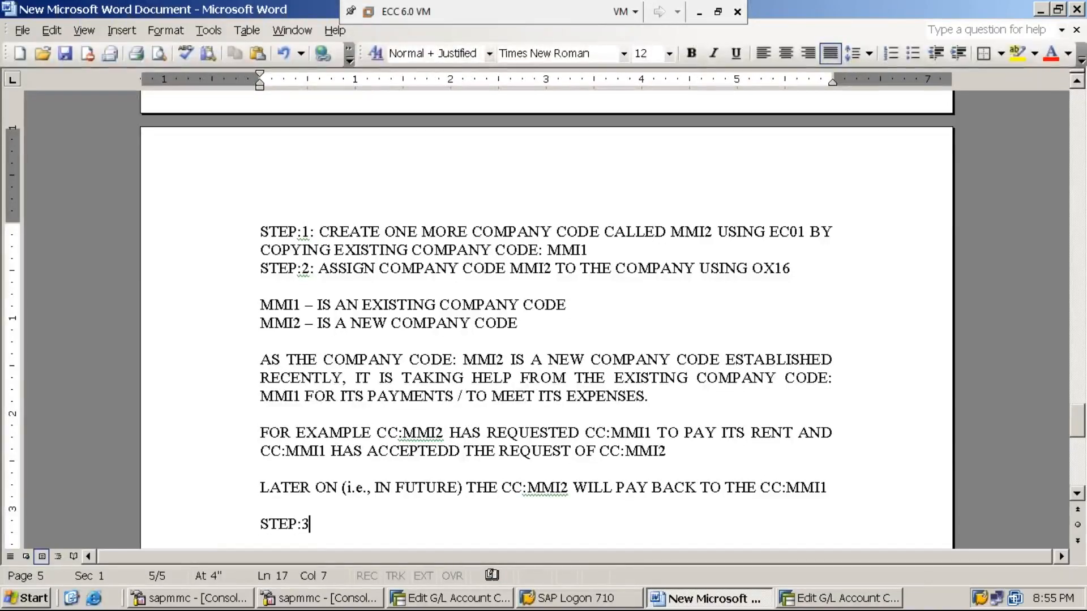
{"action": "type", "text": ":"}
{"action": "key", "text": "Home"}
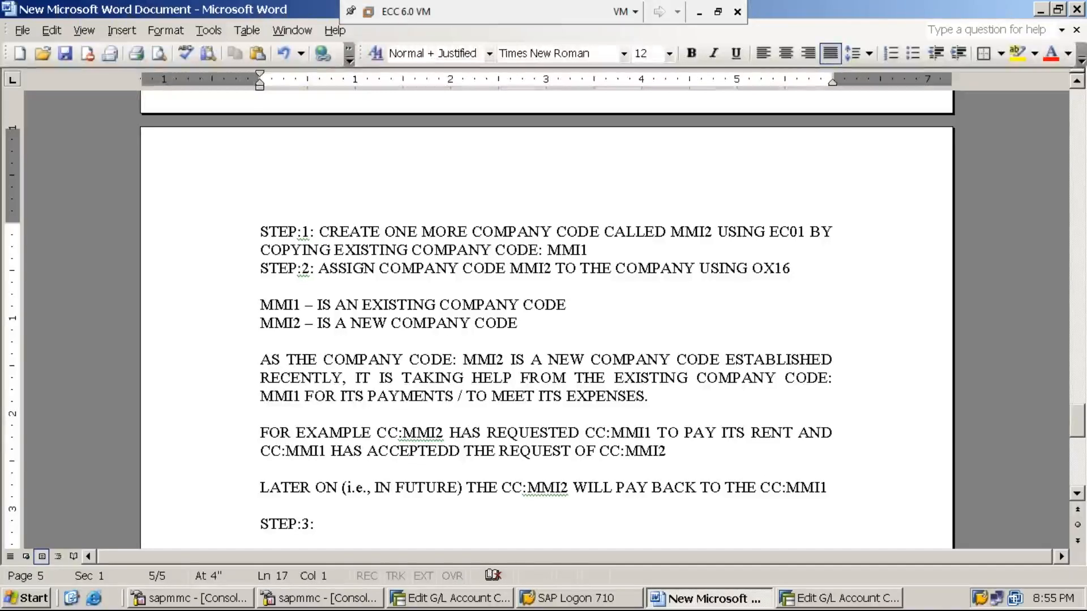
{"action": "type", "text": "*"}
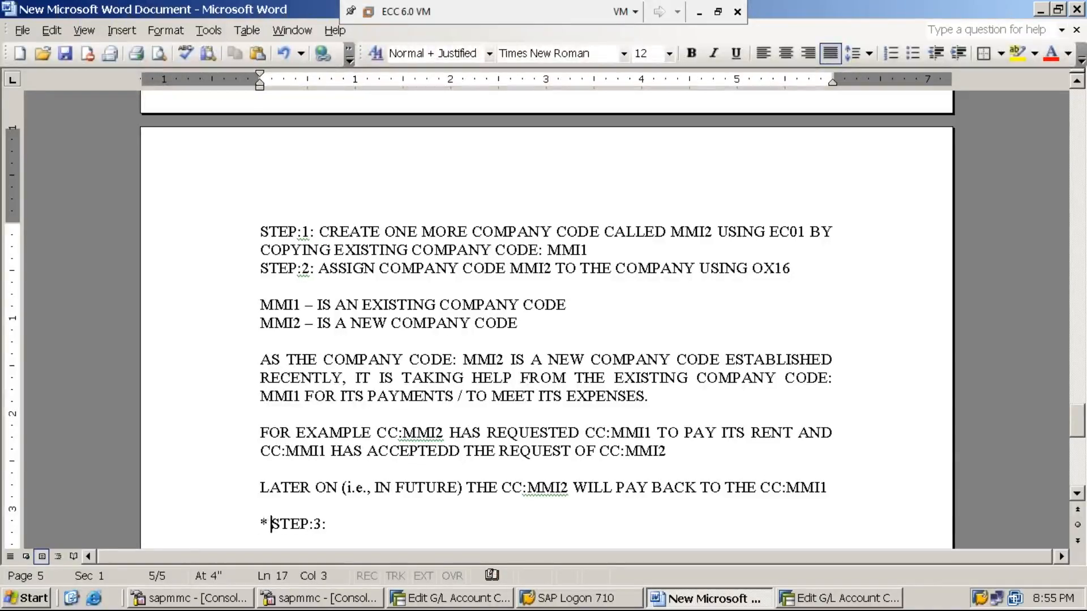
- Continue the STEP:3 line with "CREATE INTER COMPANY GL ACCOUNT IN COMPANY CODE-MMI1"
{"action": "key", "text": "End"}
{"action": "type", "text": "CREATE G"}
{"action": "key", "text": "BackSpace"}
{"action": "type", "text": "INTER COMPANY "}
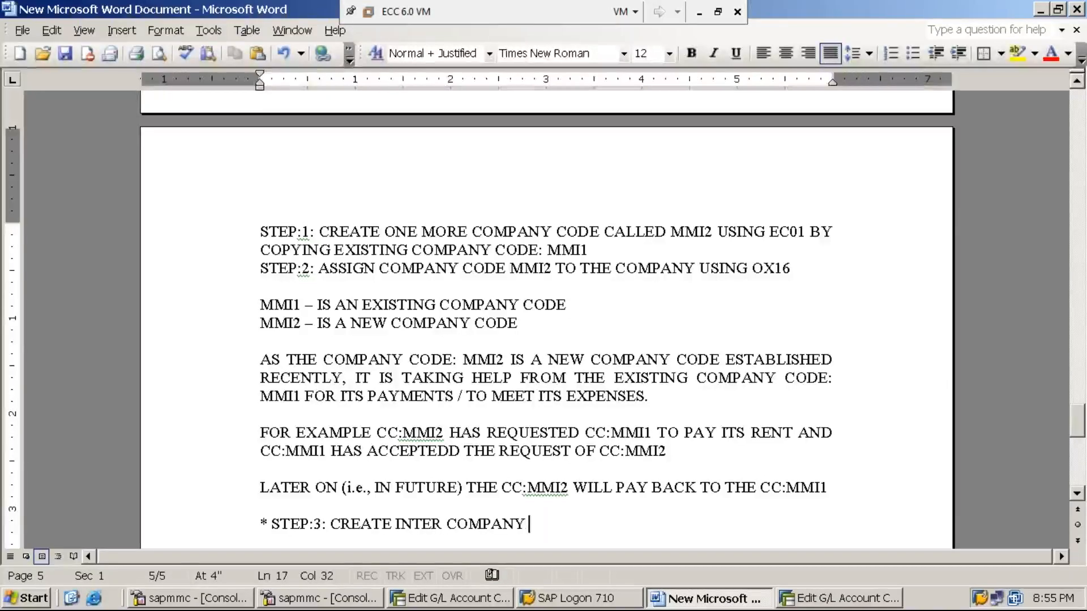
{"action": "type", "text": "GL ACCOUNT"}
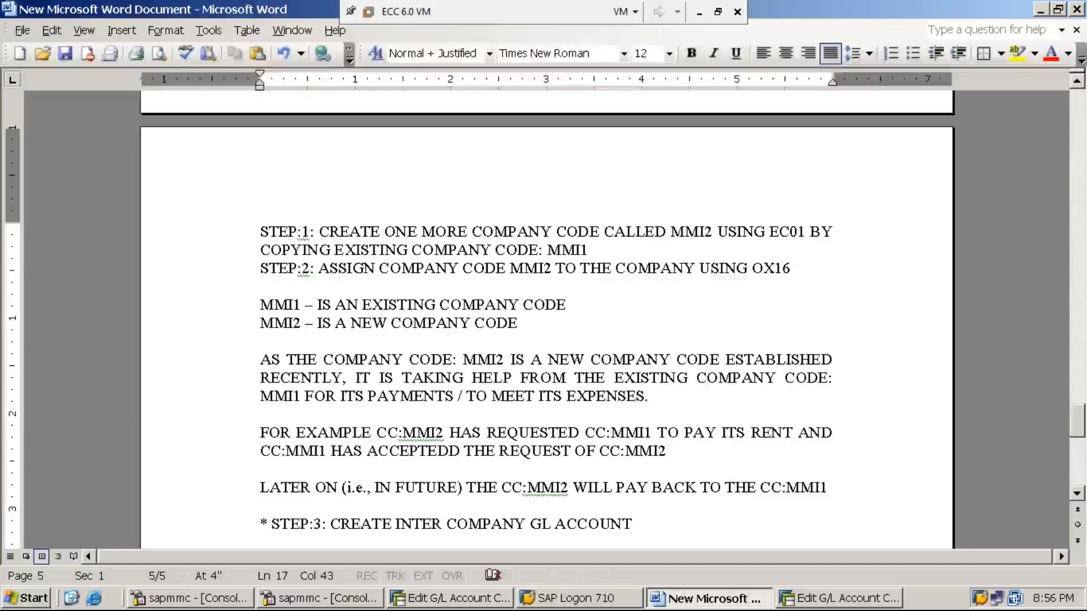
{"action": "type", "text": "IN COMPANY COE"}
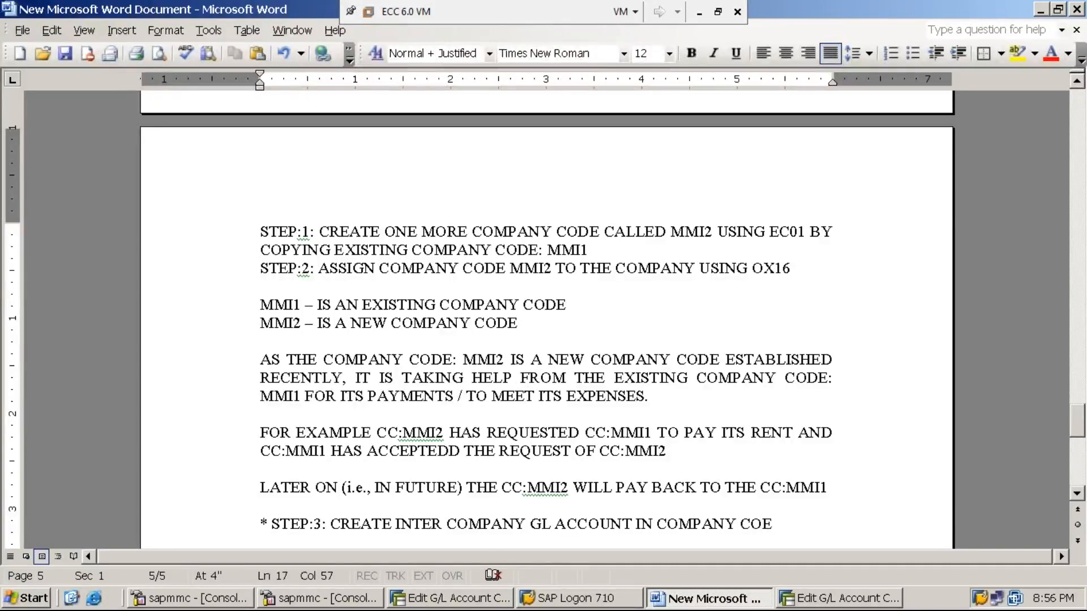
{"action": "key", "text": "BackSpace"}
{"action": "type", "text": "DE-MMI1 "}
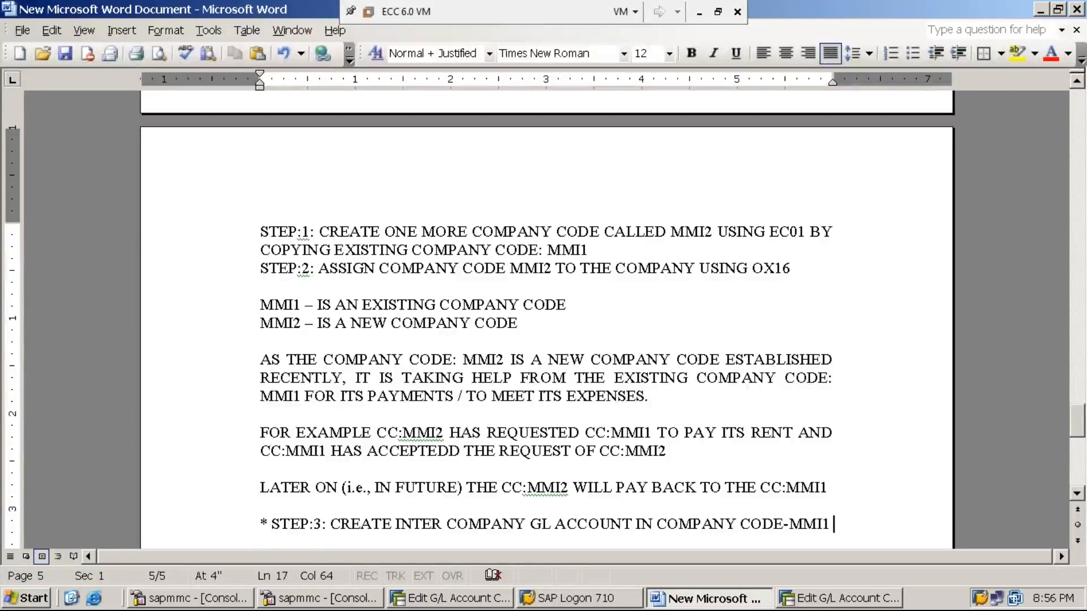
- Complete the STEP:3 line with "UNDER THE ACCOUNT GROUP-ASSETS USING FS00"
{"action": "type", "text": "UNDER TH"}
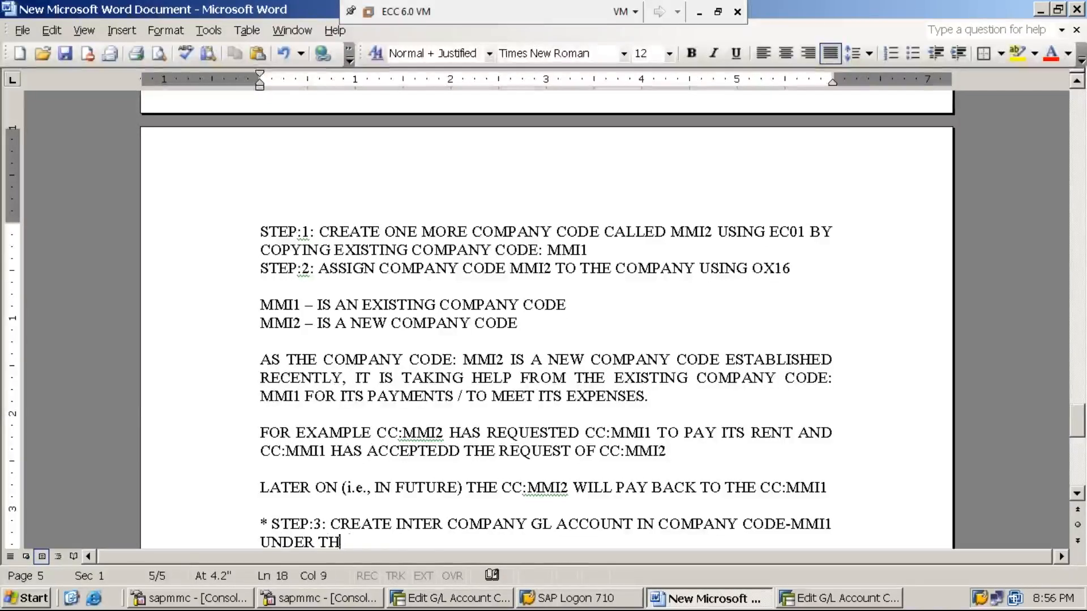
{"action": "type", "text": "E ACCOUNT GROUP"}
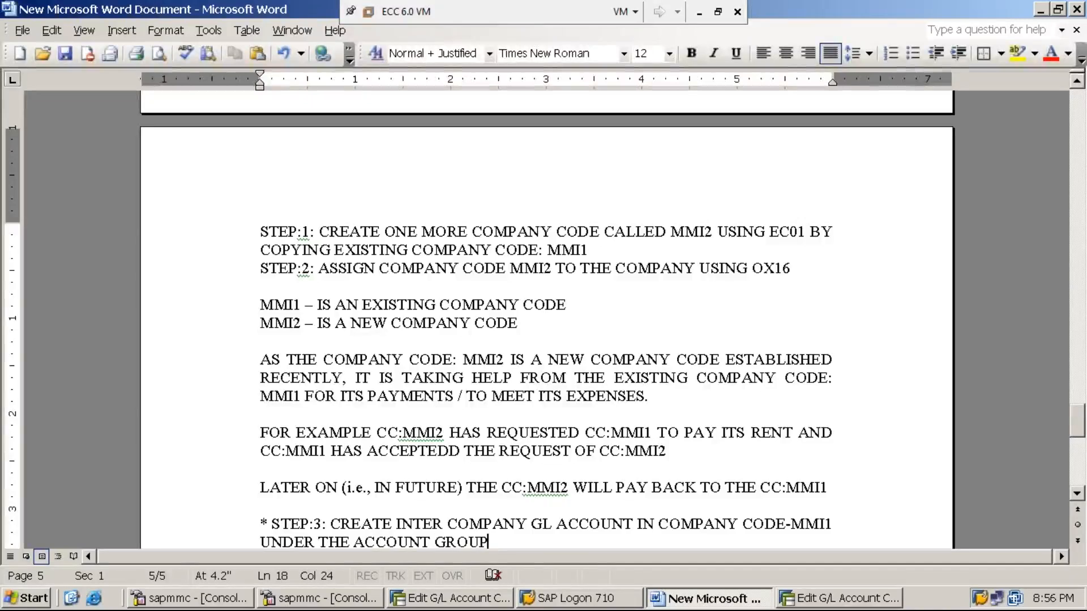
{"action": "type", "text": "-ASS"}
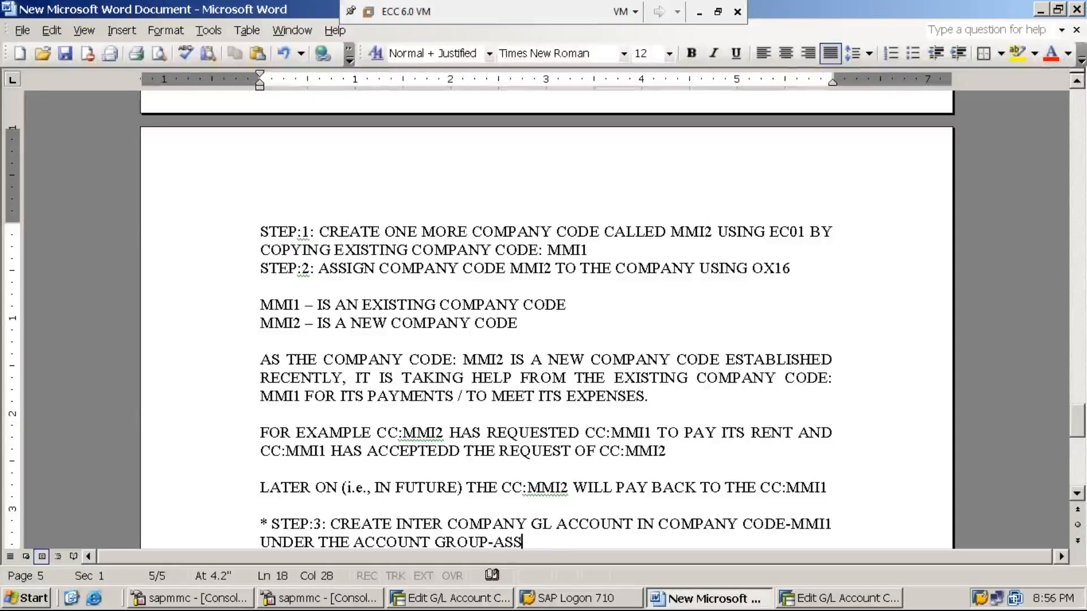
{"action": "type", "text": "ETS "}
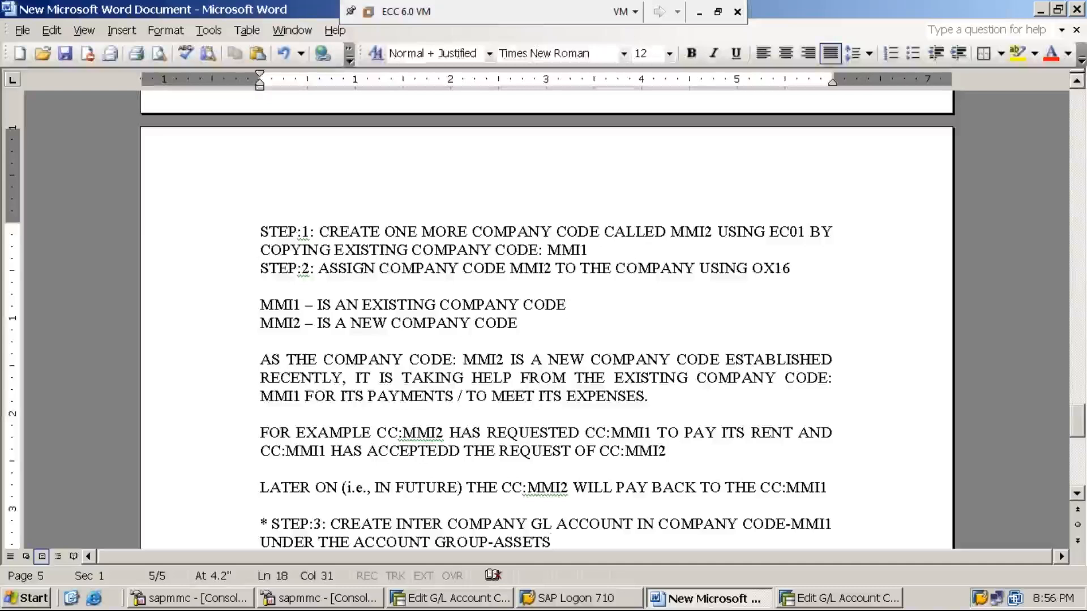
{"action": "type", "text": "USING FS00"}
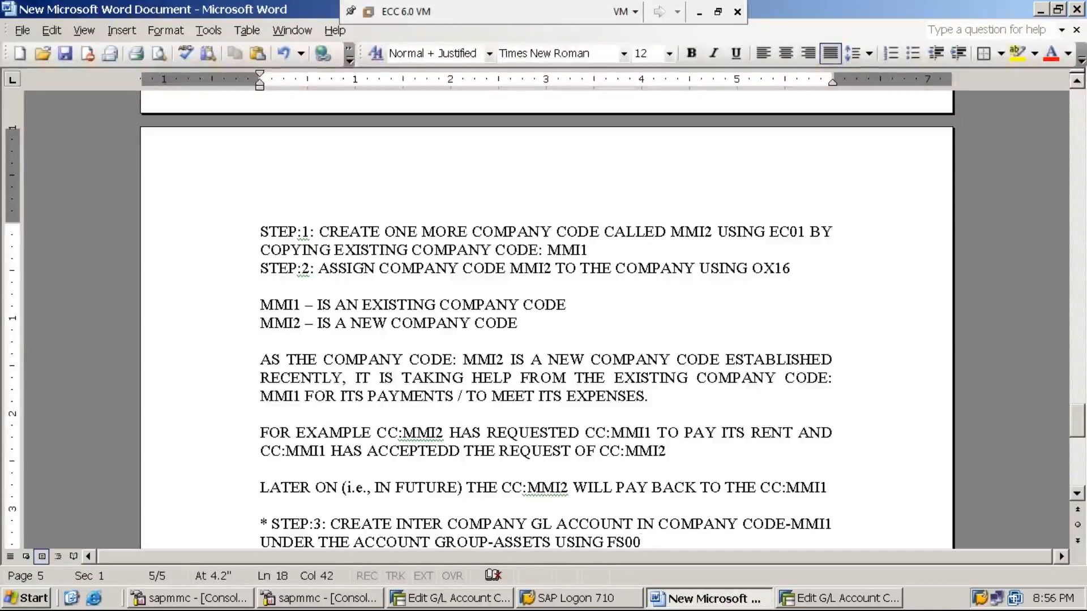
{"action": "left_click", "coordinate": [1075, 494]}
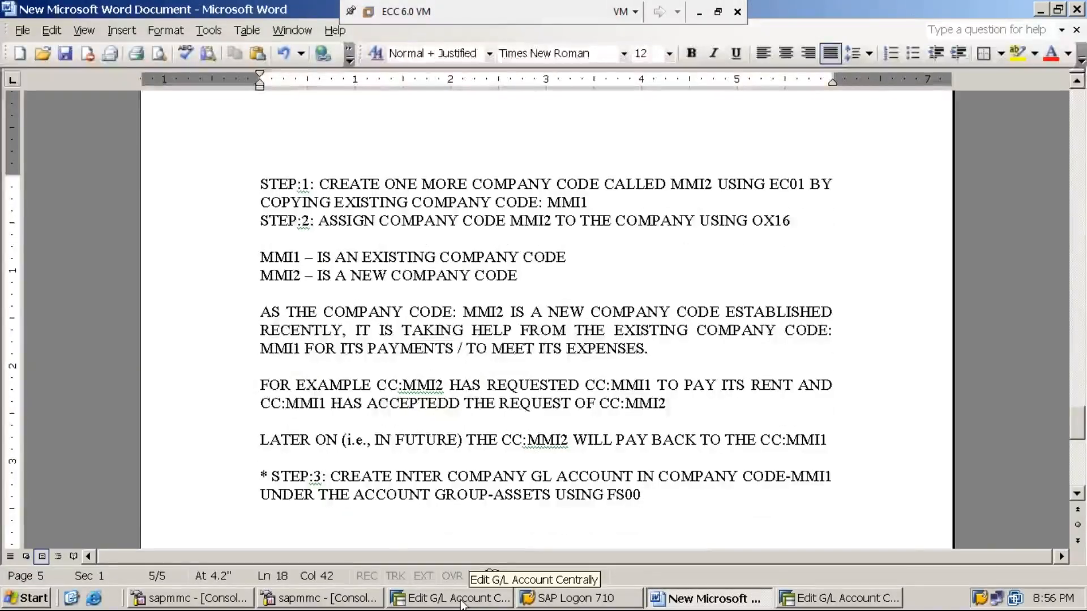
- Switch to the SAP session showing company code MMI1's G/L accounts, leave the transaction with /N and close that session
{"action": "left_click", "coordinate": [505, 600]}
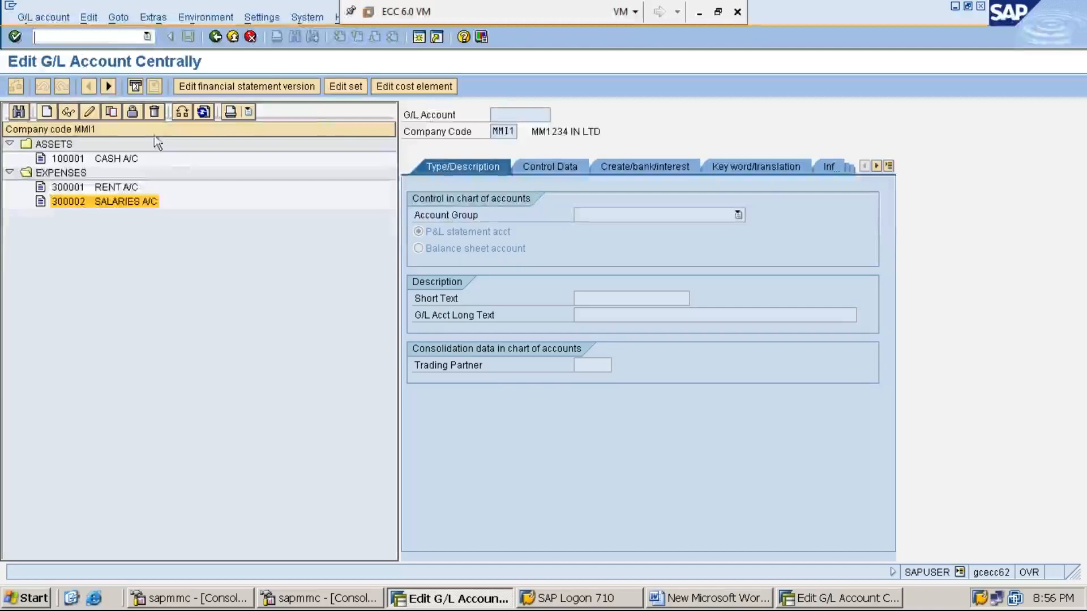
{"action": "type", "text": "/N"}
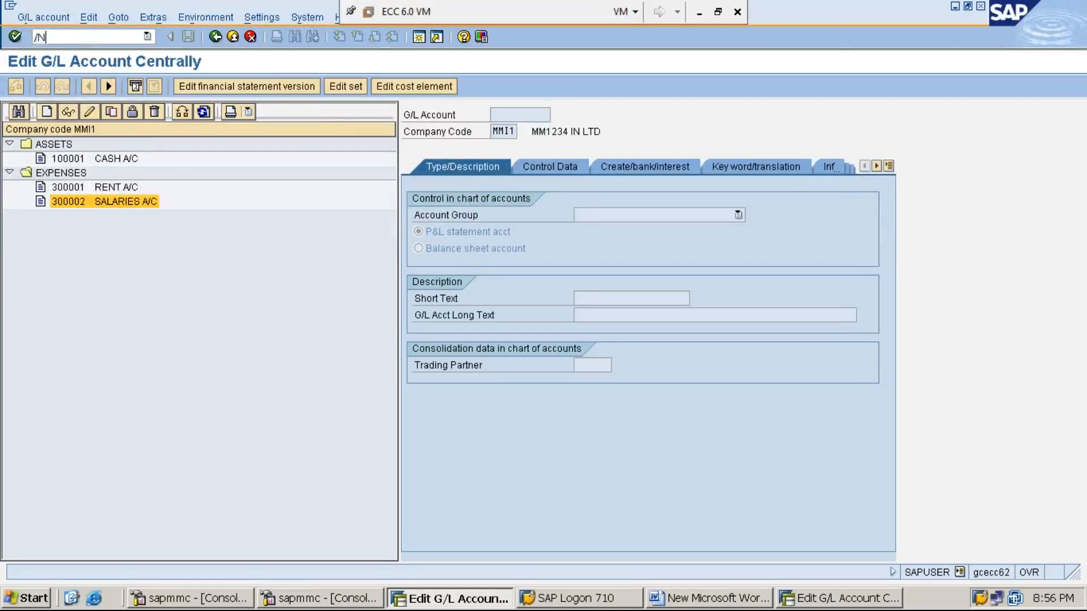
{"action": "key", "text": "Return"}
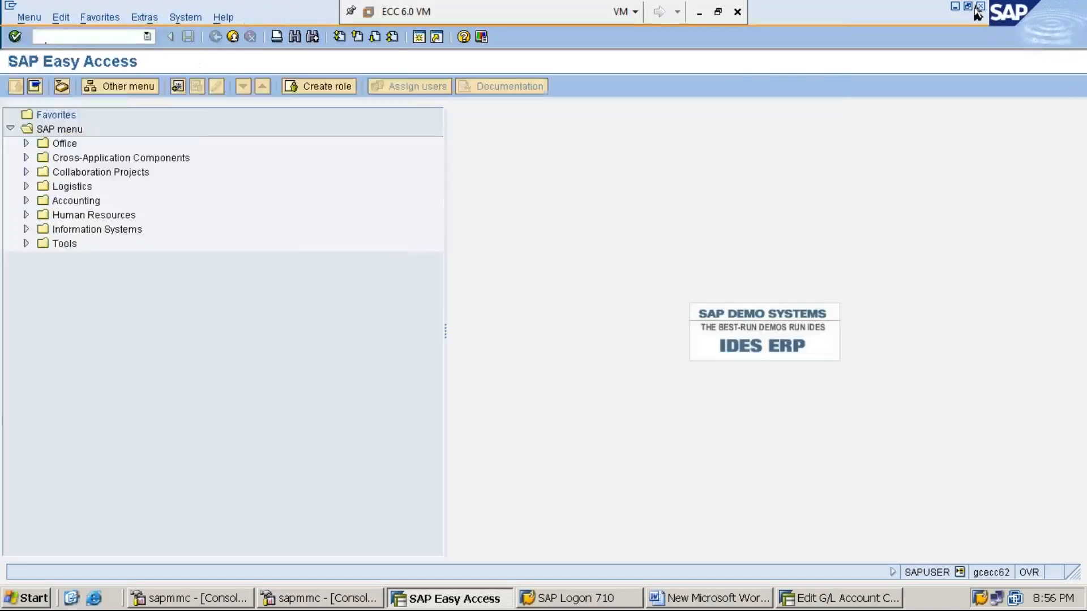
{"action": "left_click", "coordinate": [981, 8]}
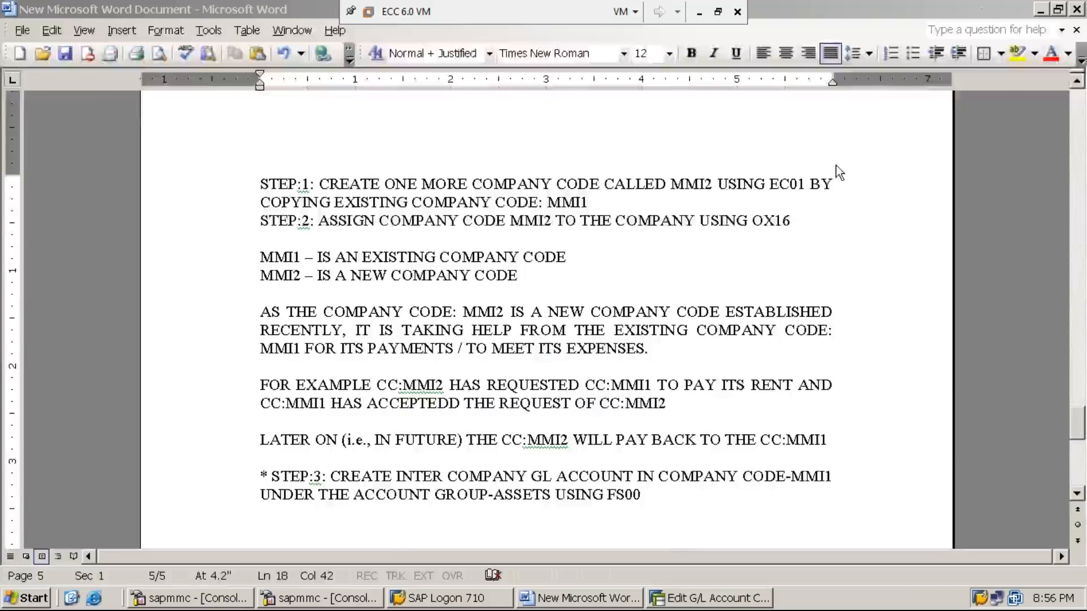
- In the remaining SAP session, restart transaction FS00 from SAP Easy Access and expand the ASSETS group in the account list
{"action": "left_click", "coordinate": [699, 603]}
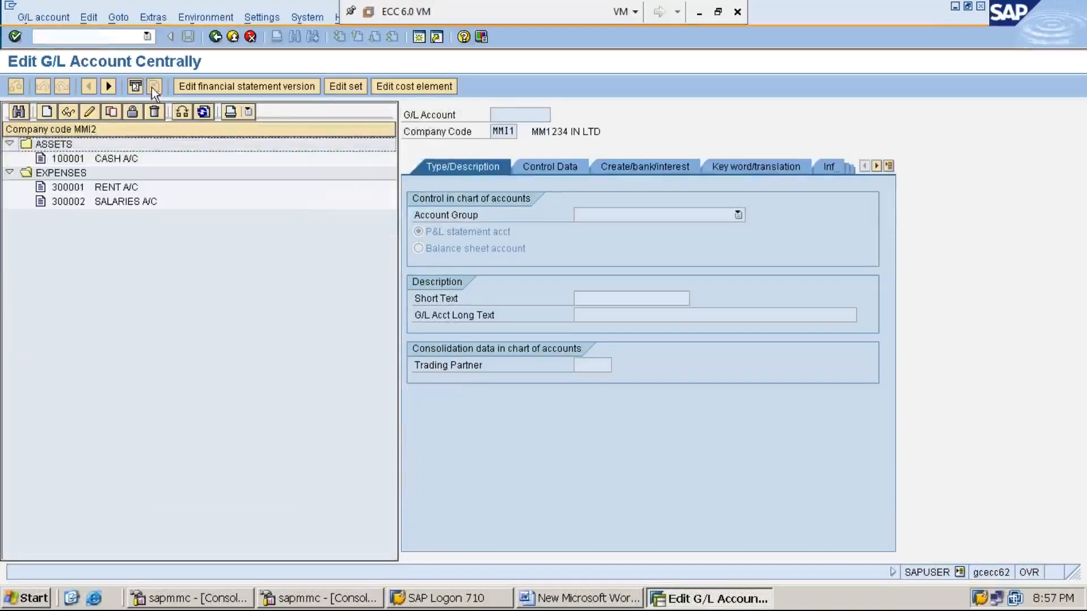
{"action": "left_click", "coordinate": [107, 39]}
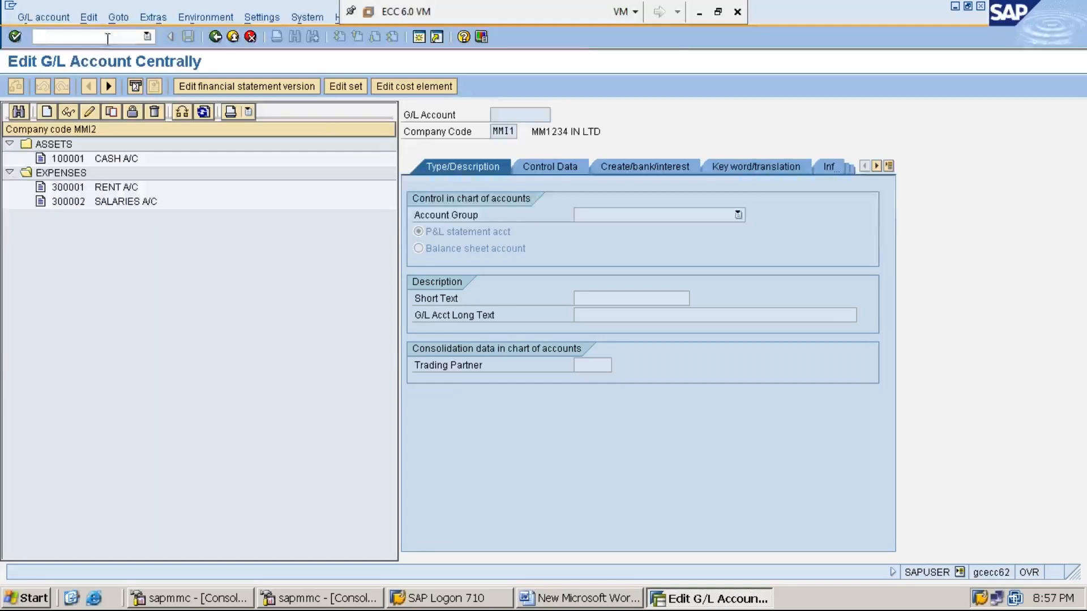
{"action": "left_click", "coordinate": [700, 17]}
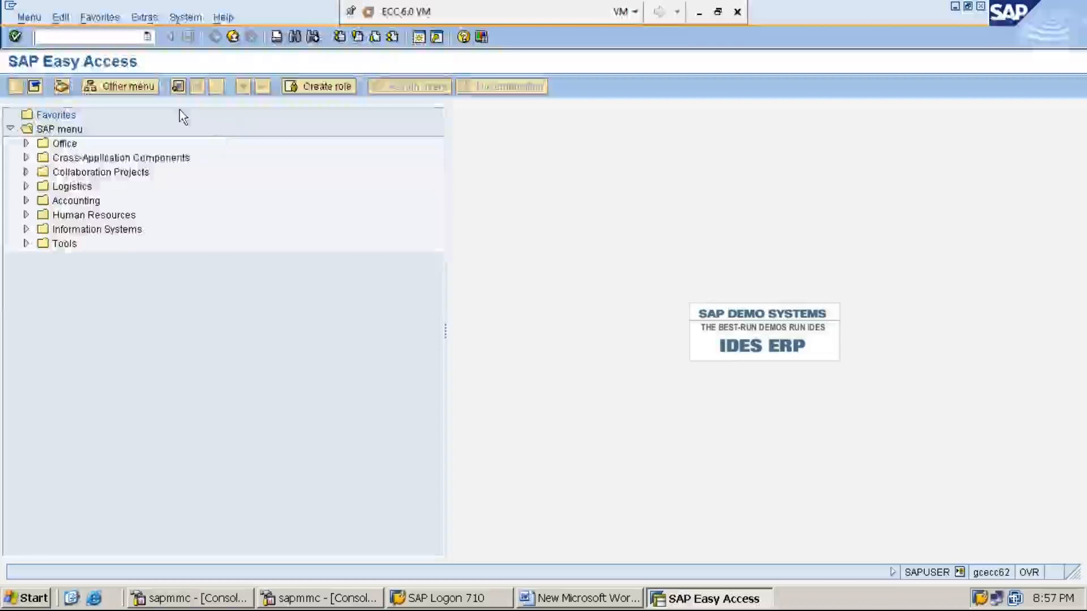
{"action": "type", "text": "FS00"}
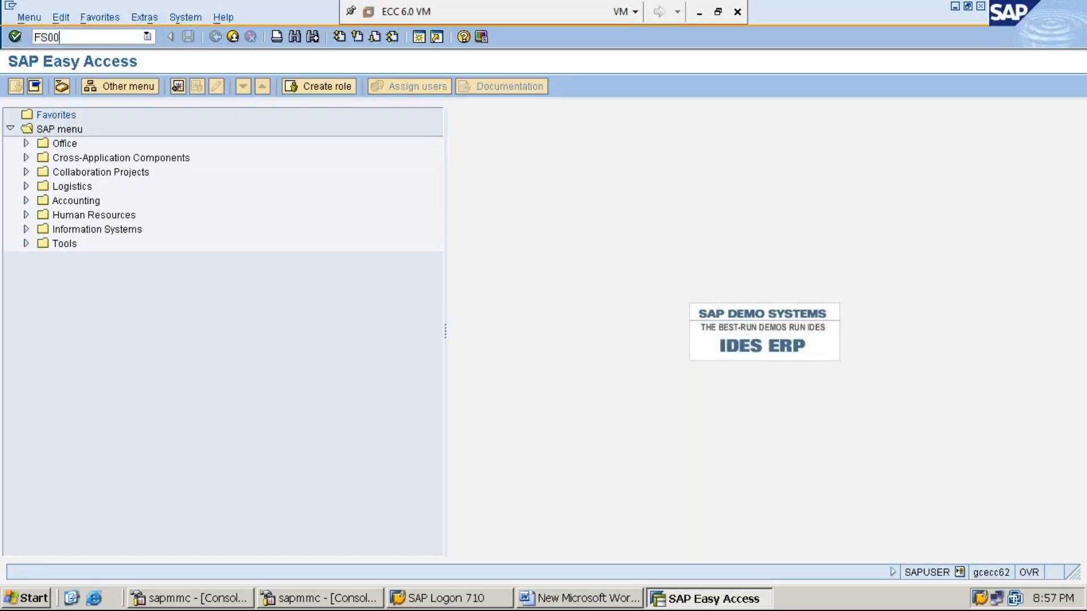
{"action": "key", "text": "Return"}
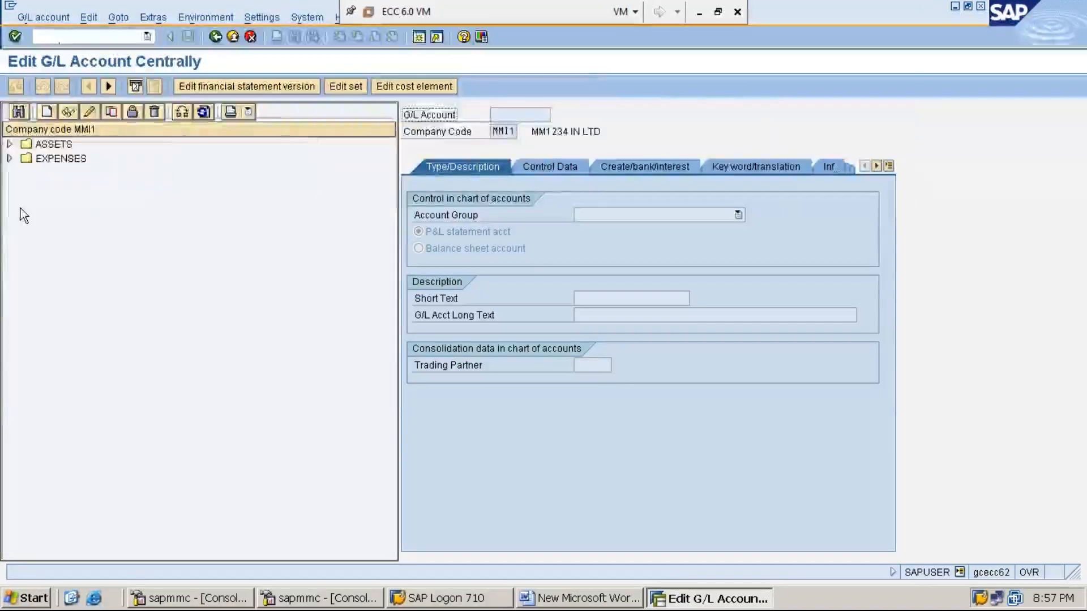
{"action": "left_click", "coordinate": [10, 145]}
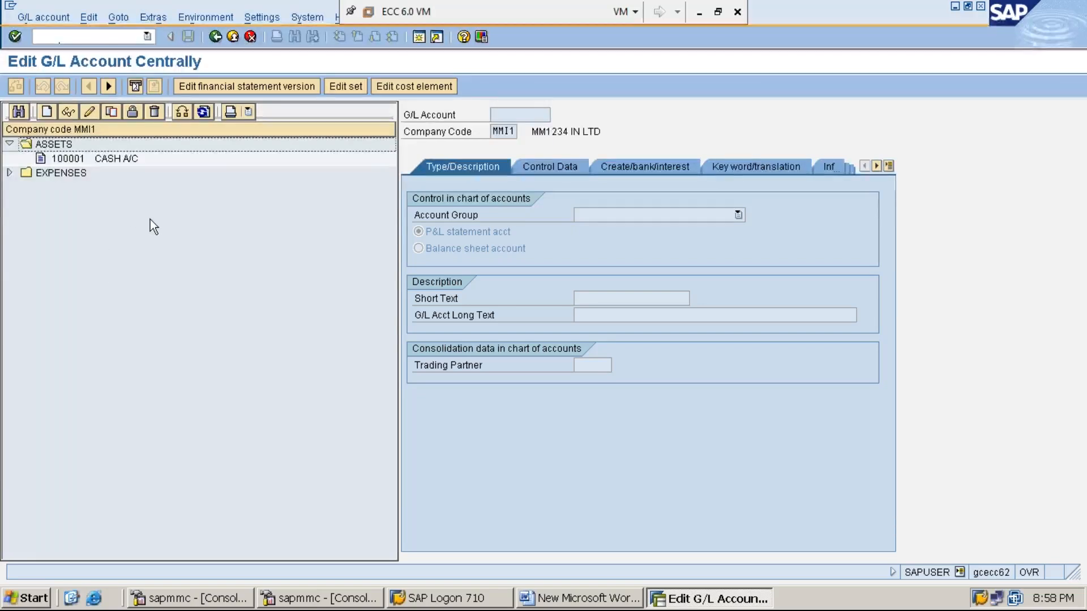
- Start creating G/L account 100002 in company code MMI1
{"action": "left_click", "coordinate": [48, 113]}
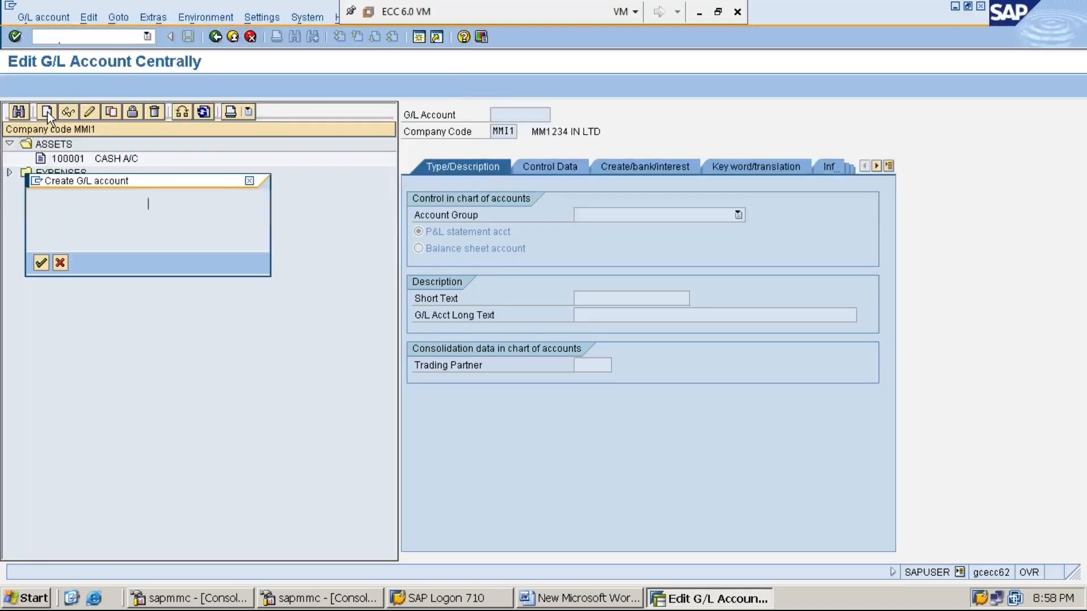
{"action": "left_click_drag", "start_coordinate": [173, 184], "coordinate": [221, 239]}
{"action": "type", "text": "1"}
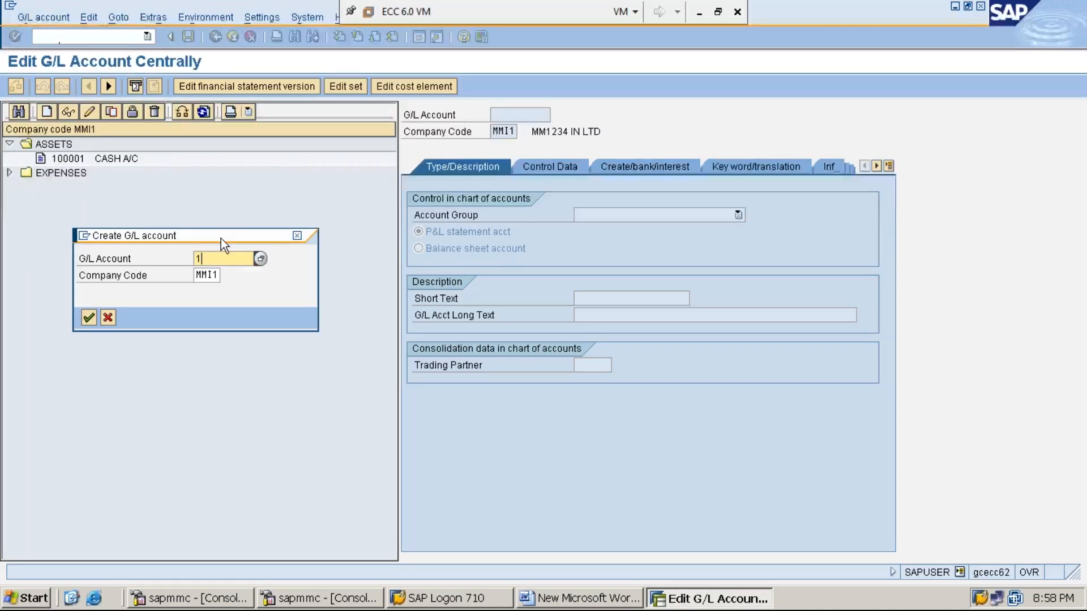
{"action": "key", "text": "Down"}
{"action": "key", "text": "Return"}
{"action": "key", "text": "BackSpace"}
{"action": "type", "text": "2"}
{"action": "left_click", "coordinate": [203, 274]}
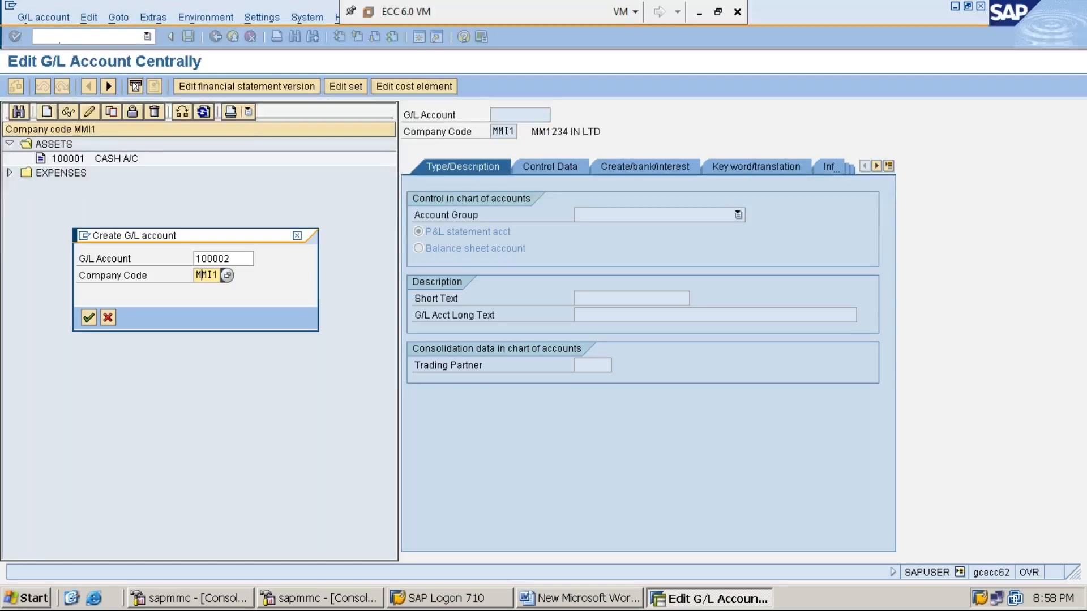
{"action": "left_click", "coordinate": [87, 319]}
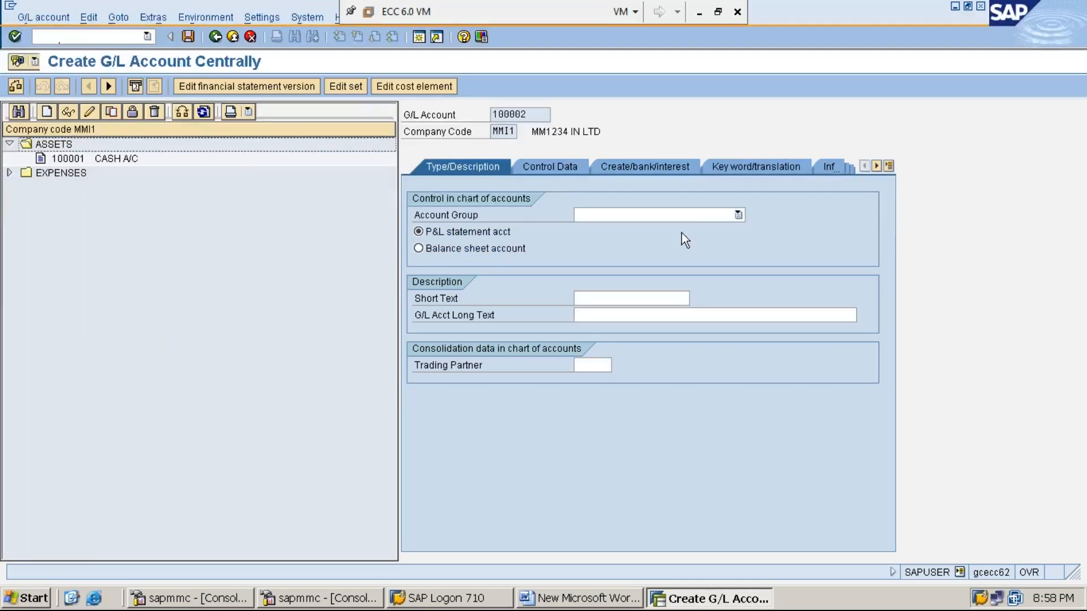
- Assign G/L account 100002 to the account group ASSETS and classify it as a balance sheet account
{"action": "left_click", "coordinate": [738, 215]}
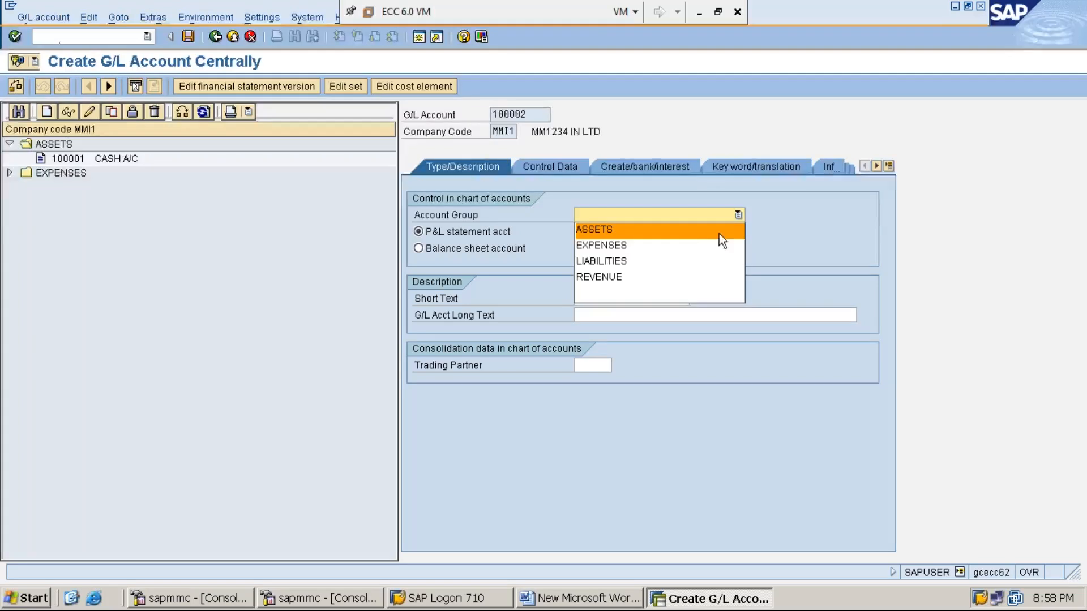
{"action": "left_click", "coordinate": [702, 235]}
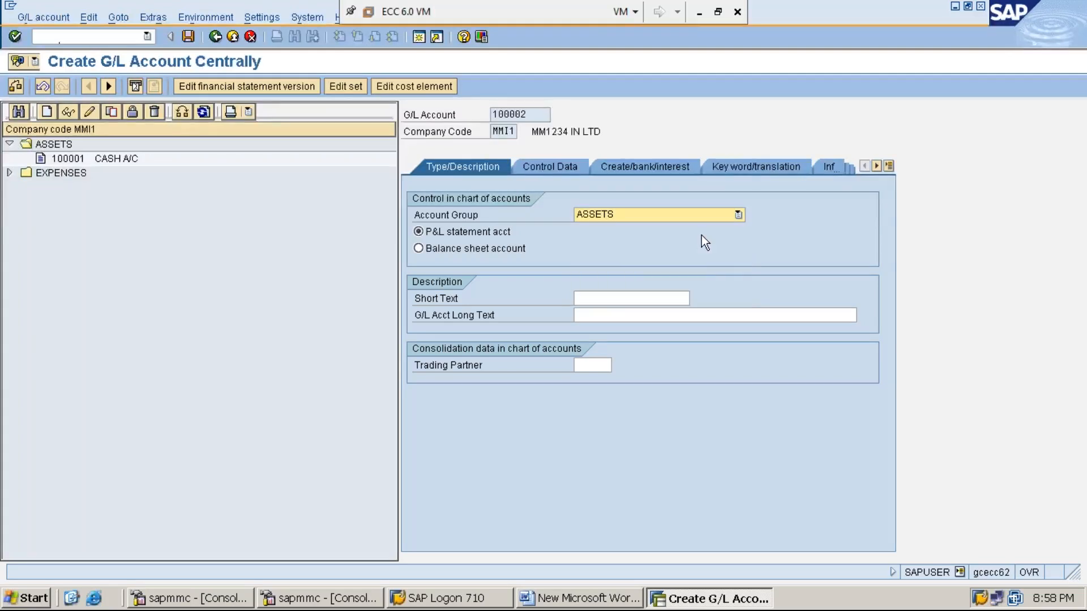
{"action": "left_click", "coordinate": [698, 15]}
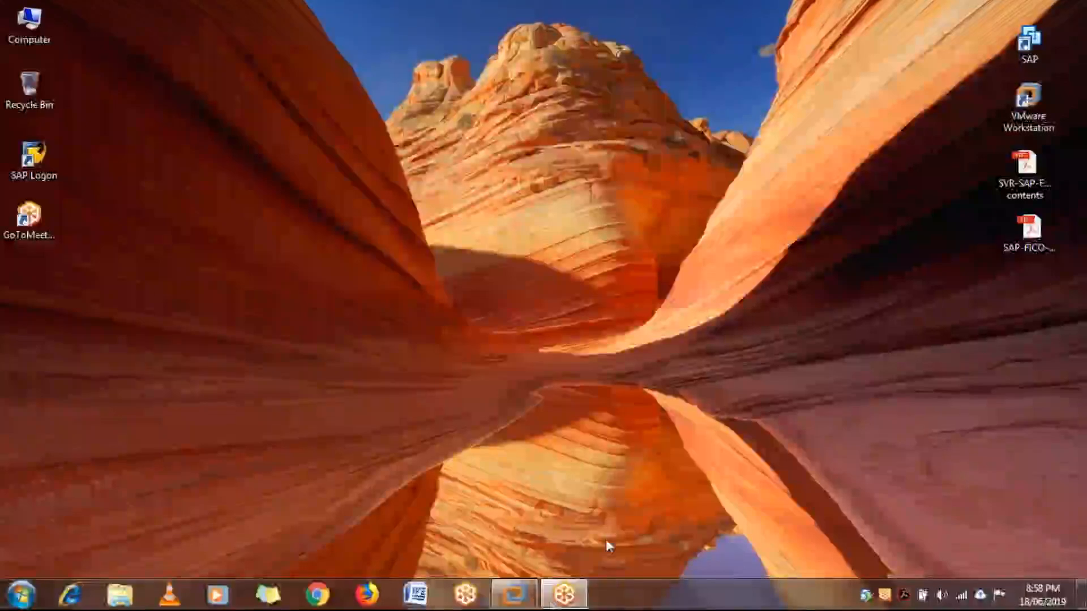
{"action": "left_click", "coordinate": [513, 595]}
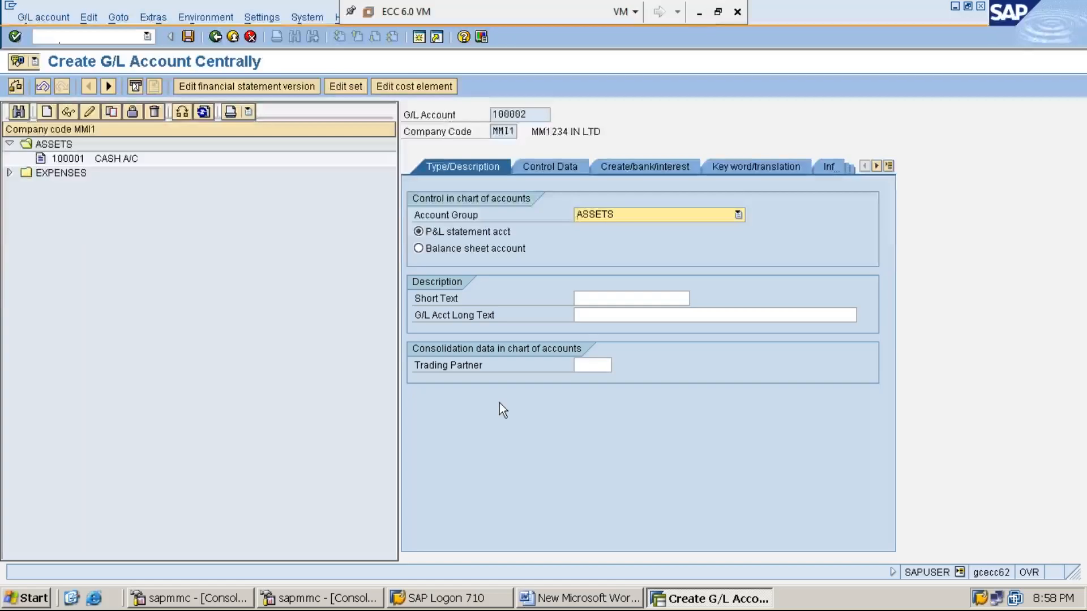
{"action": "left_click", "coordinate": [426, 252]}
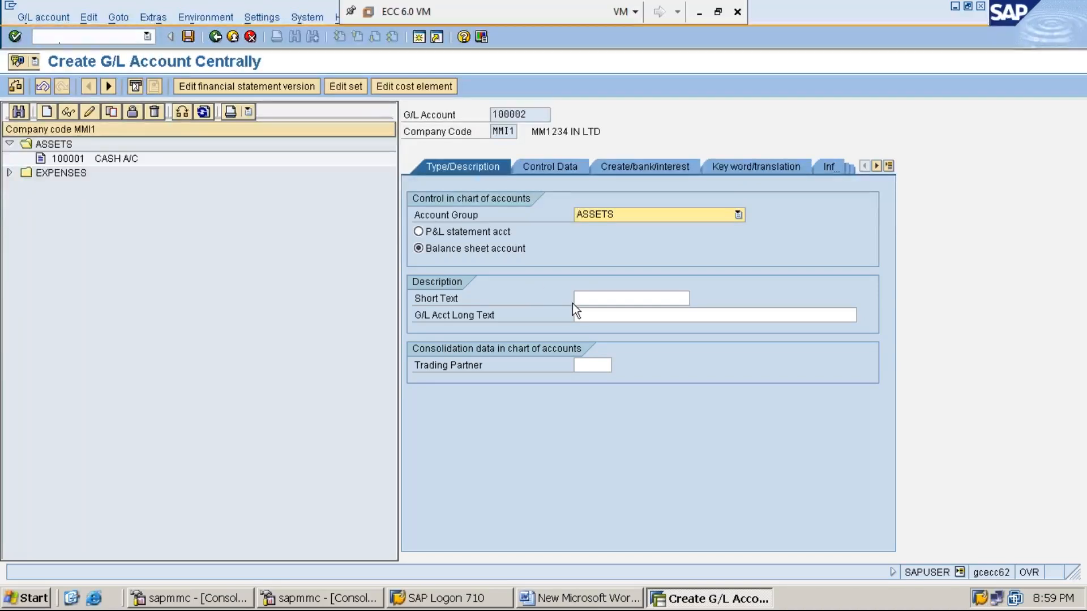
- Enter the short text "MM02 A/C" and long text "MM02 ACCOUNT" for the new G/L account, and display its control data
{"action": "left_click", "coordinate": [619, 300]}
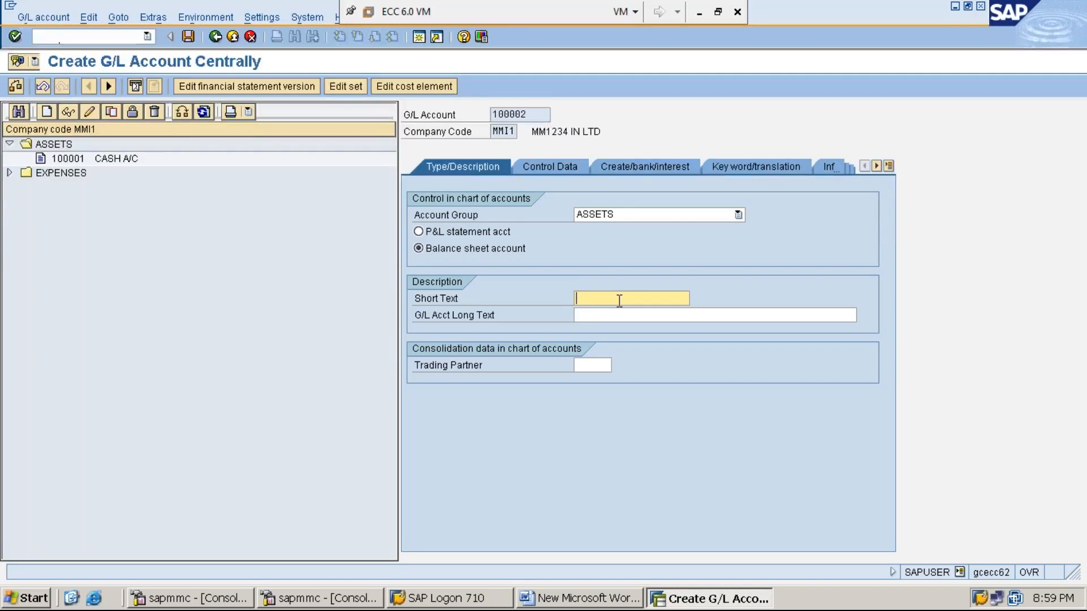
{"action": "type", "text": "MM"}
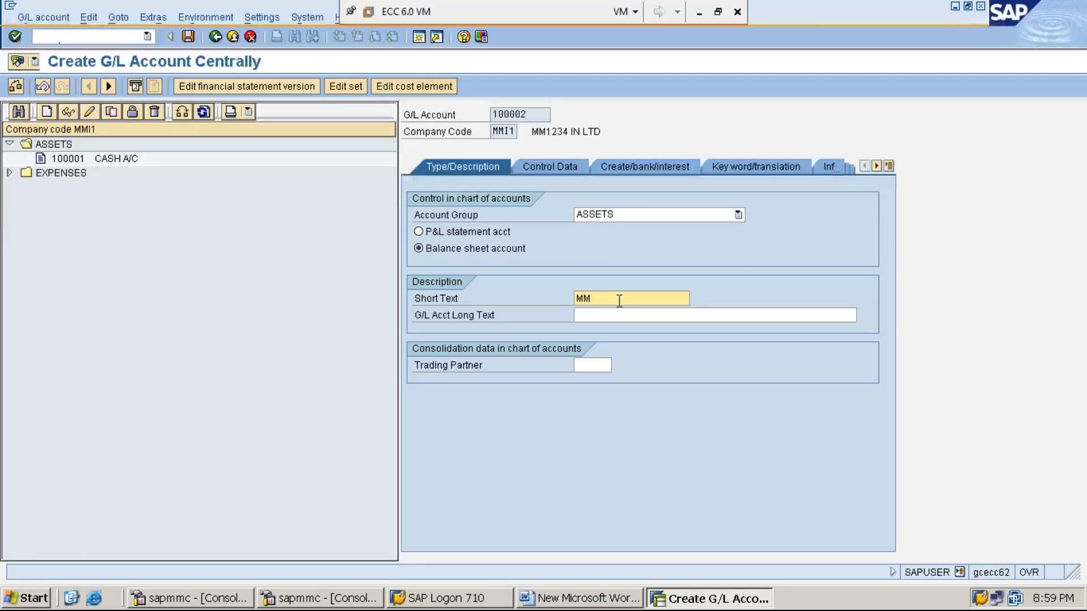
{"action": "type", "text": "02 A/C"}
{"action": "left_click", "coordinate": [614, 314]}
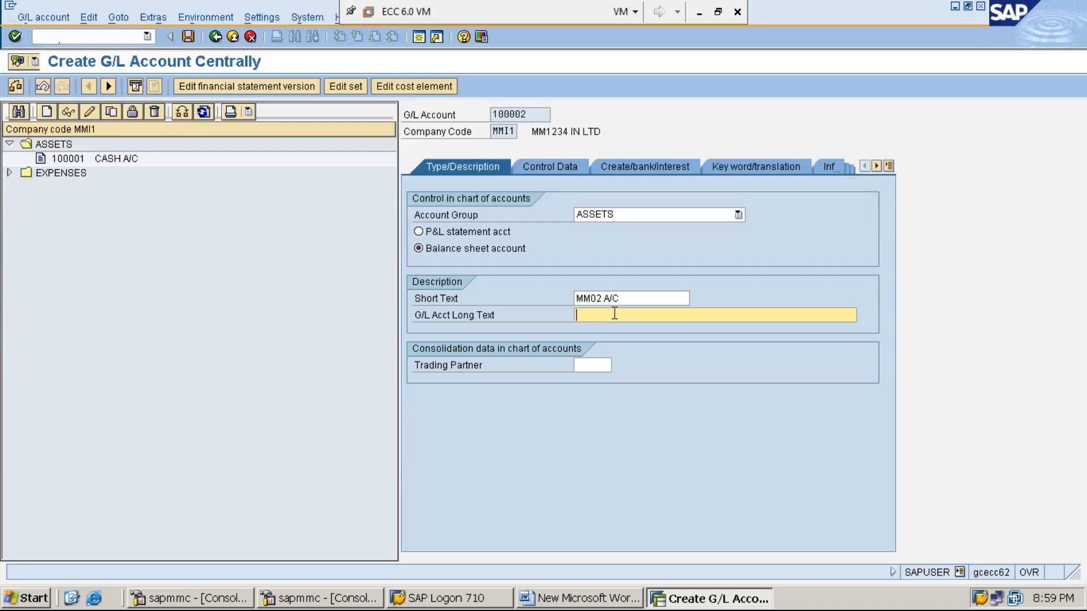
{"action": "type", "text": "MM02"}
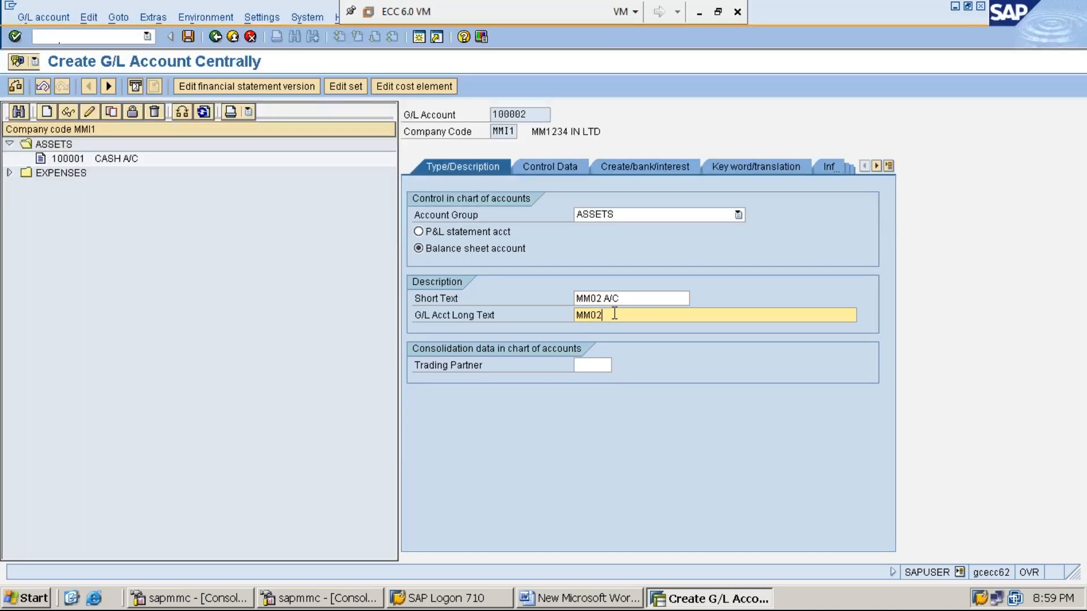
{"action": "type", "text": " ACCOUNT"}
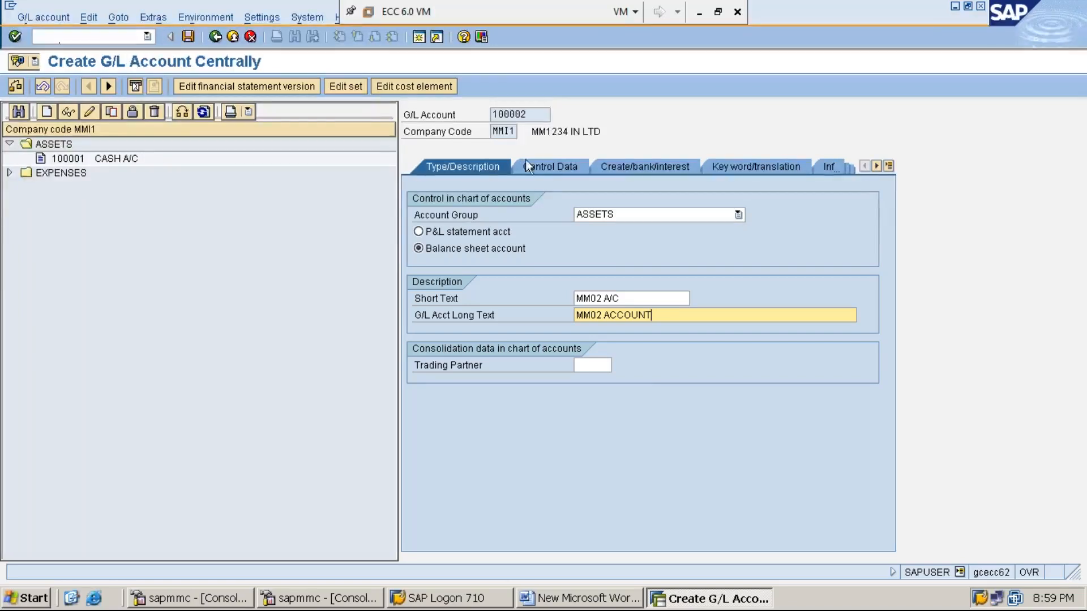
{"action": "left_click", "coordinate": [553, 168]}
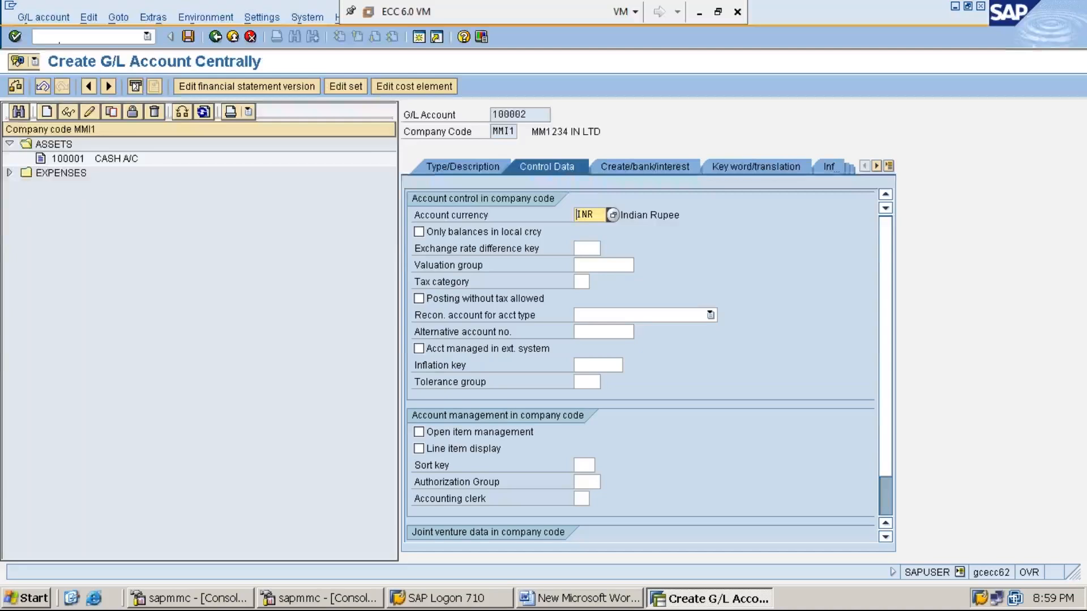
- In the control data, allow only balances in local currency, enable line item display and set the sort key to 001
{"action": "left_click", "coordinate": [418, 232]}
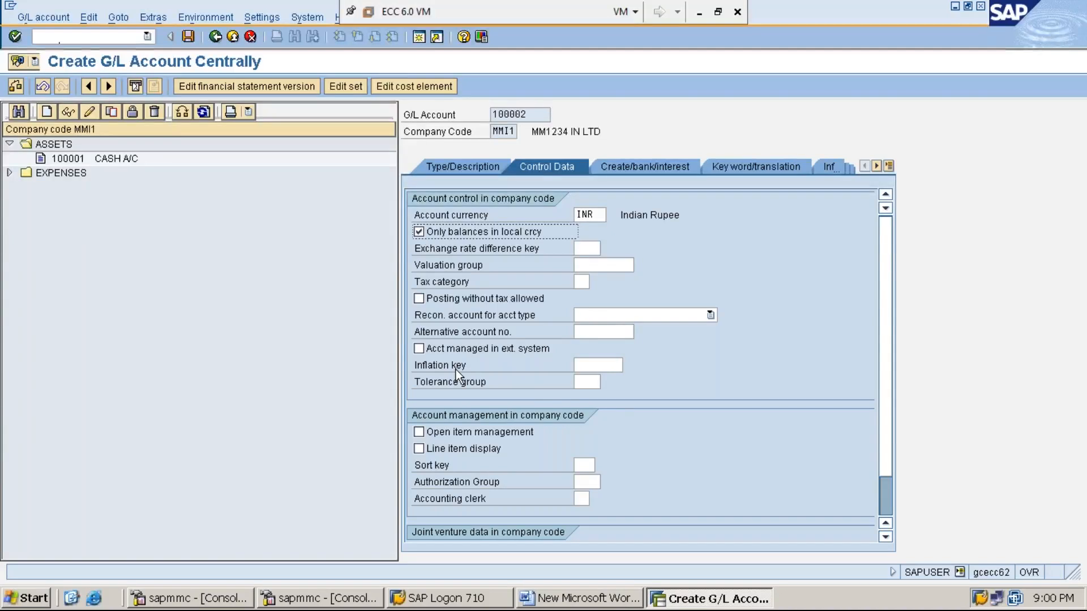
{"action": "left_click", "coordinate": [419, 449]}
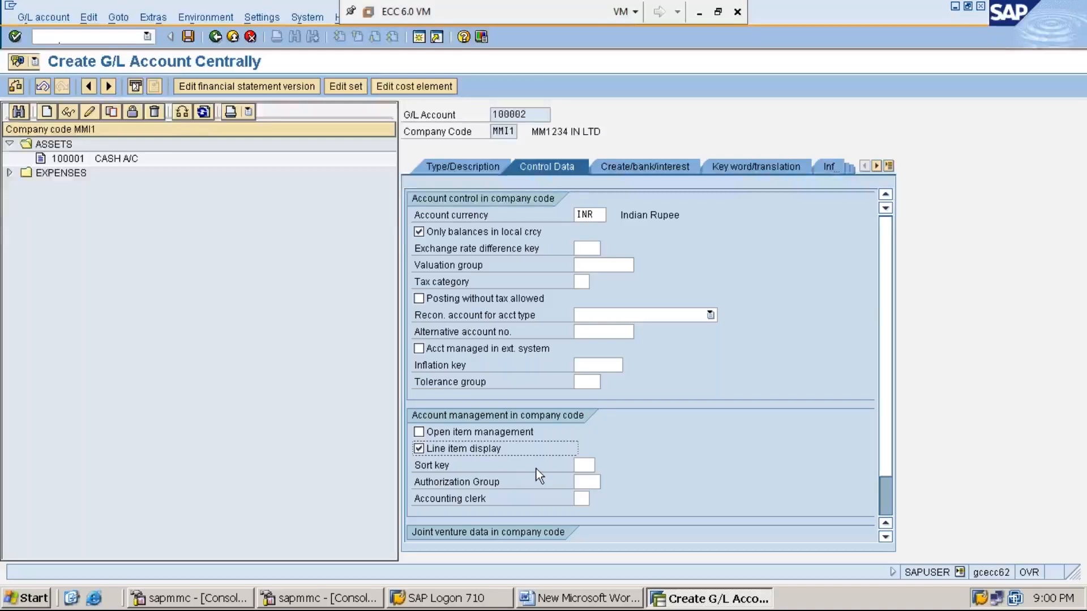
{"action": "left_click", "coordinate": [584, 465]}
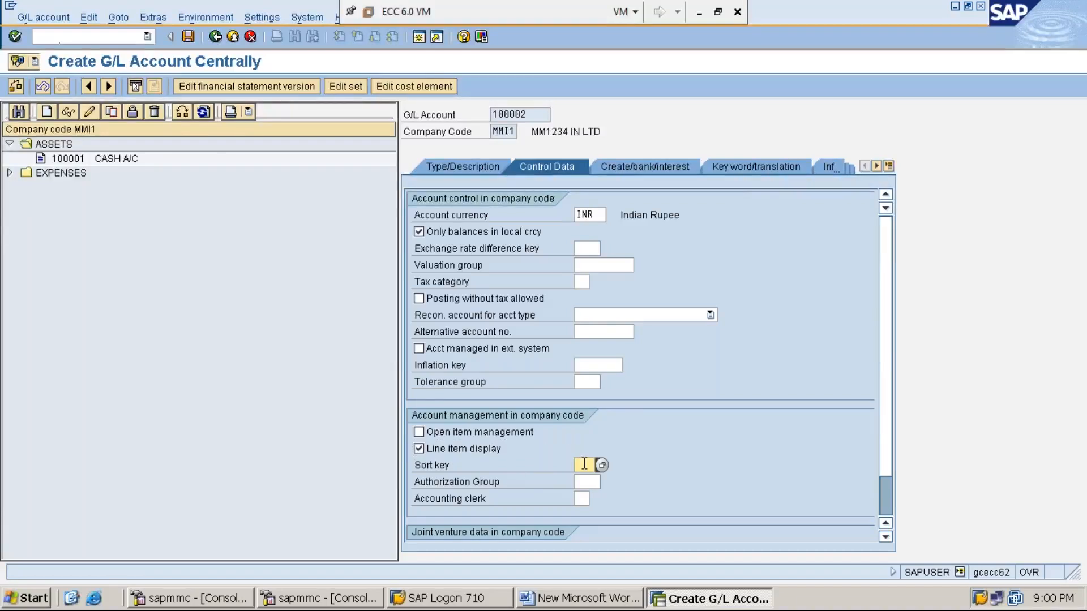
{"action": "type", "text": "001"}
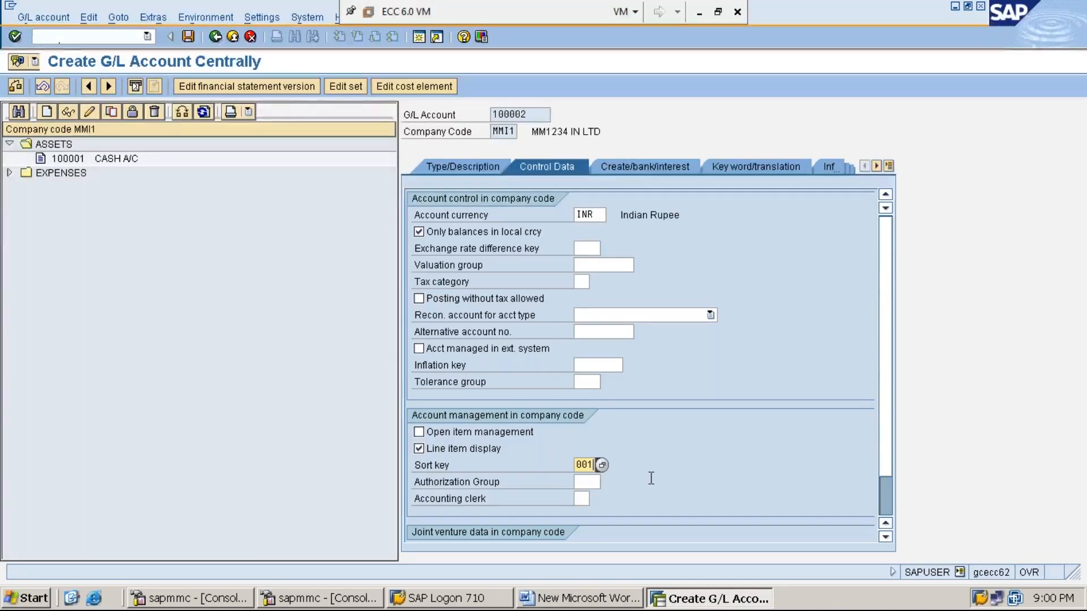
- Assign field status group G001 to G/L account 100002 and save the account
{"action": "left_click", "coordinate": [634, 168]}
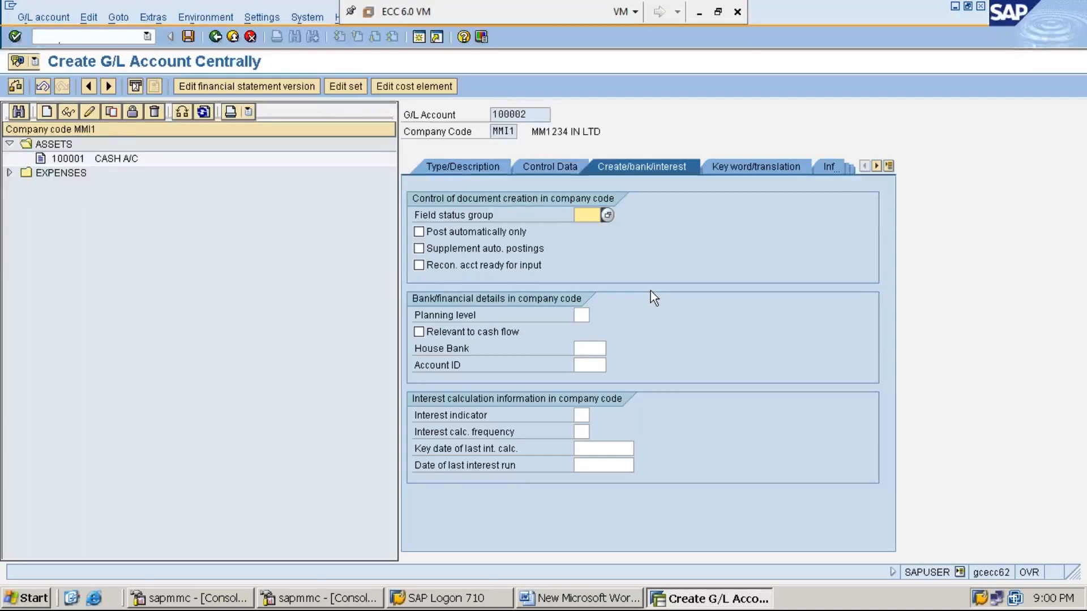
{"action": "type", "text": "G"}
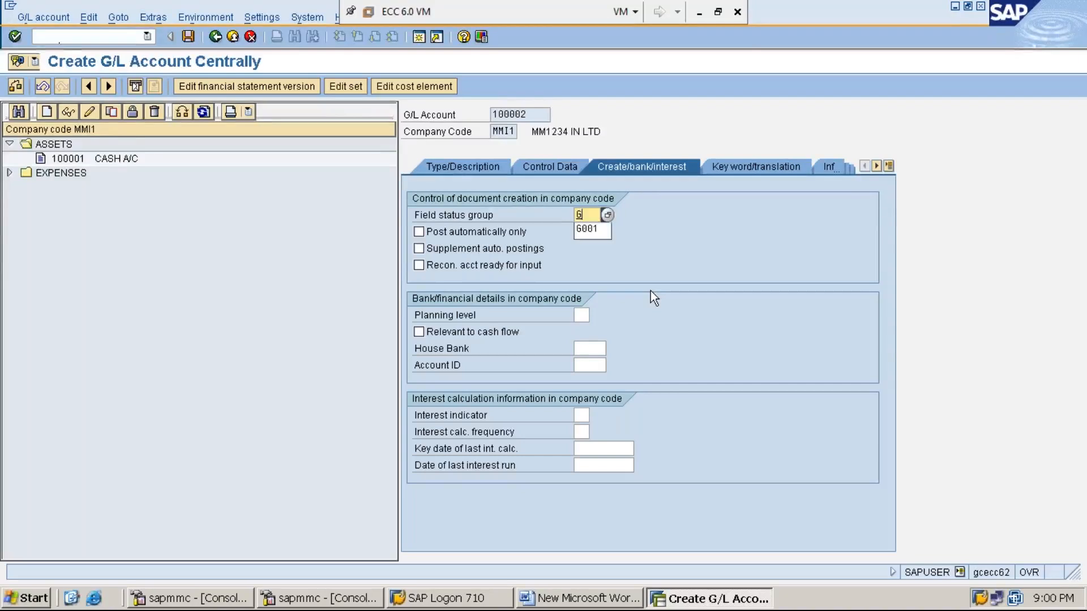
{"action": "left_click", "coordinate": [603, 233]}
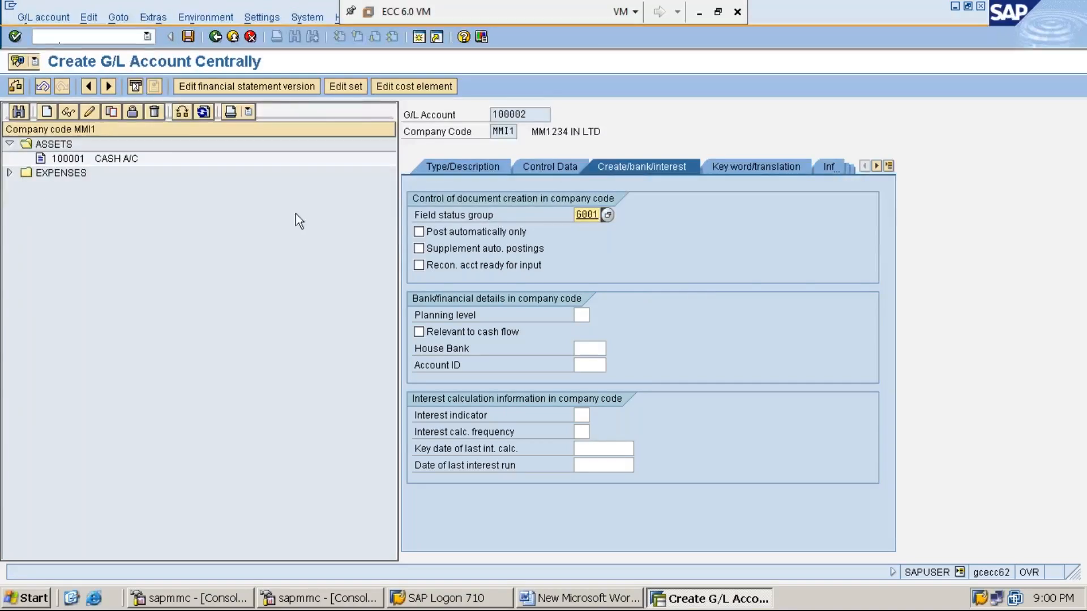
{"action": "left_click", "coordinate": [189, 39]}
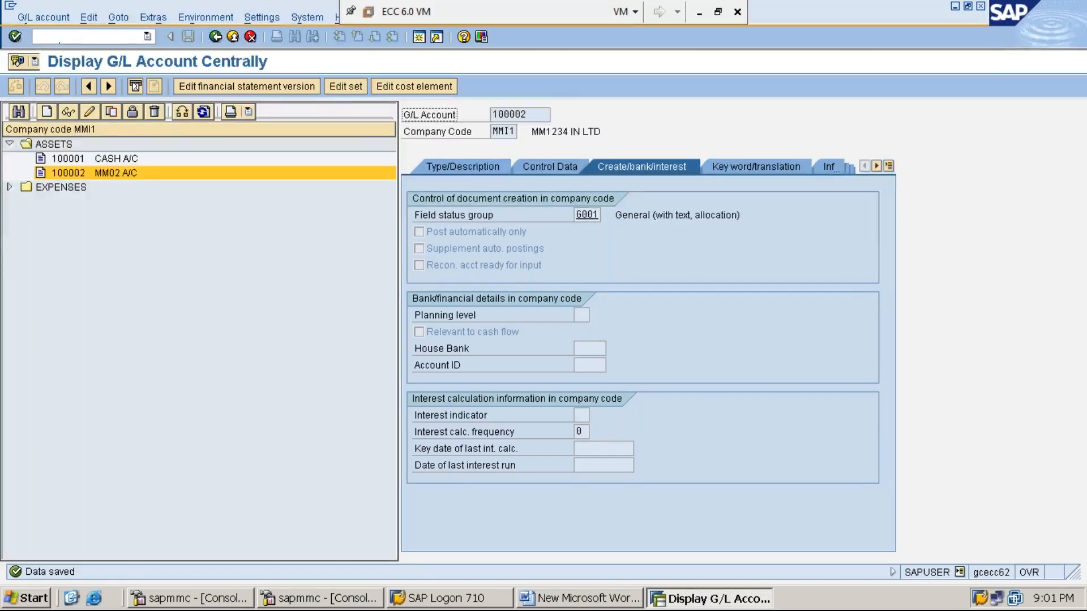
- Switch to the Word document and add a new line reading "* STEP:4: CREATE INTER COMPANY GL ACCOUNT IN COMPANY CODE-MMI2"
{"action": "left_click", "coordinate": [589, 598]}
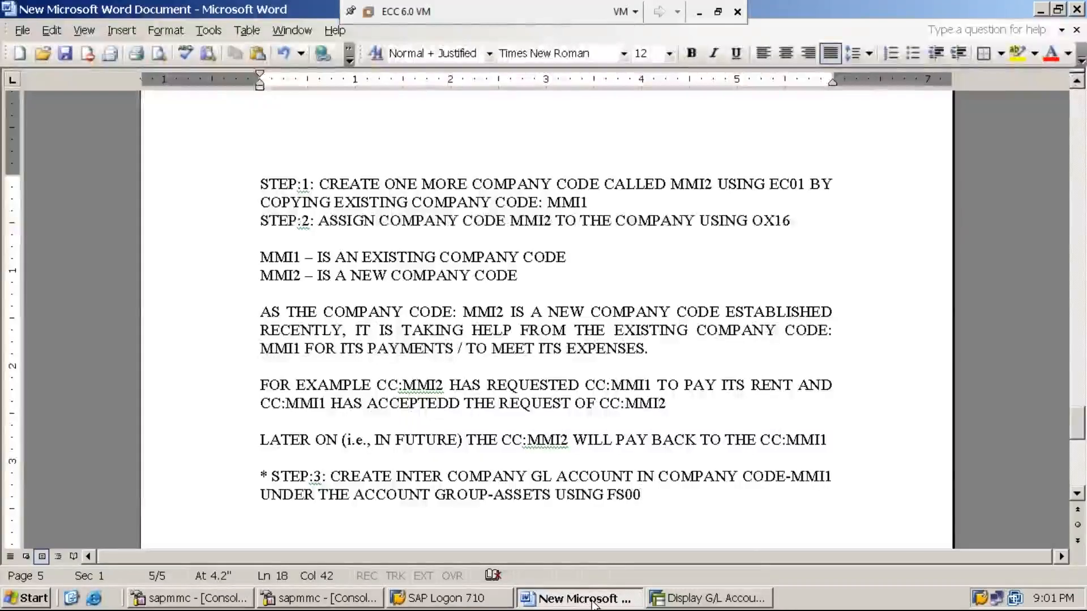
{"action": "key", "text": "Return"}
{"action": "key", "text": "ctrl+z"}
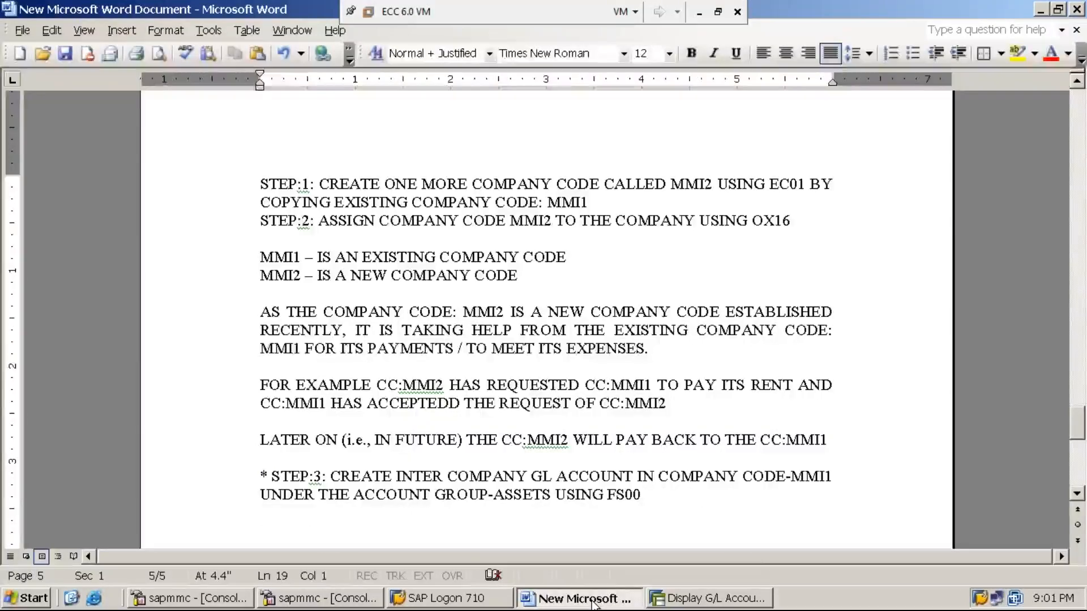
{"action": "type", "text": "* STEP"}
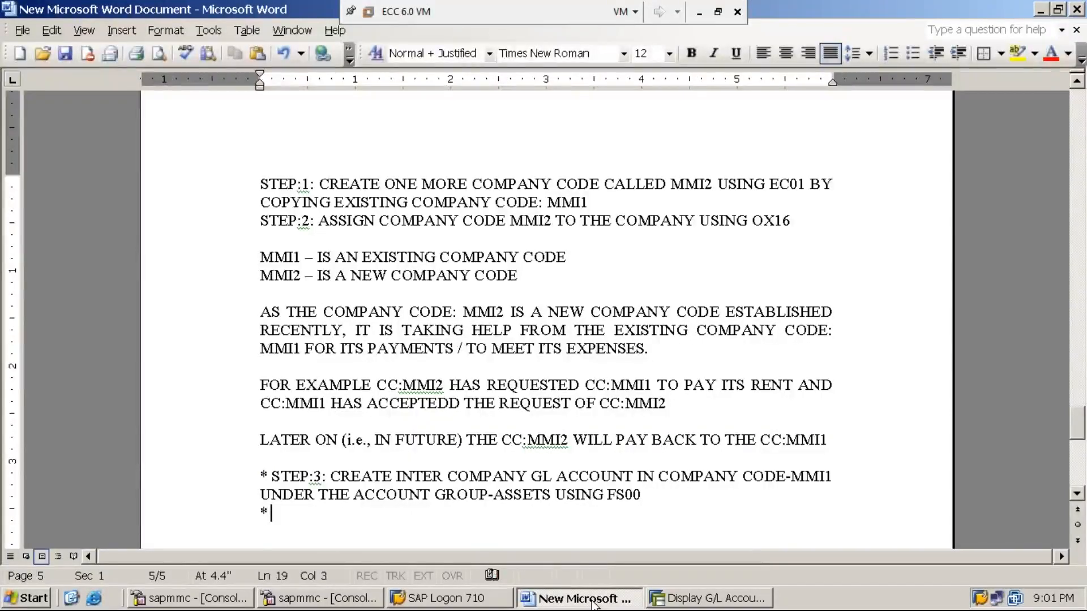
{"action": "type", "text": ":4"}
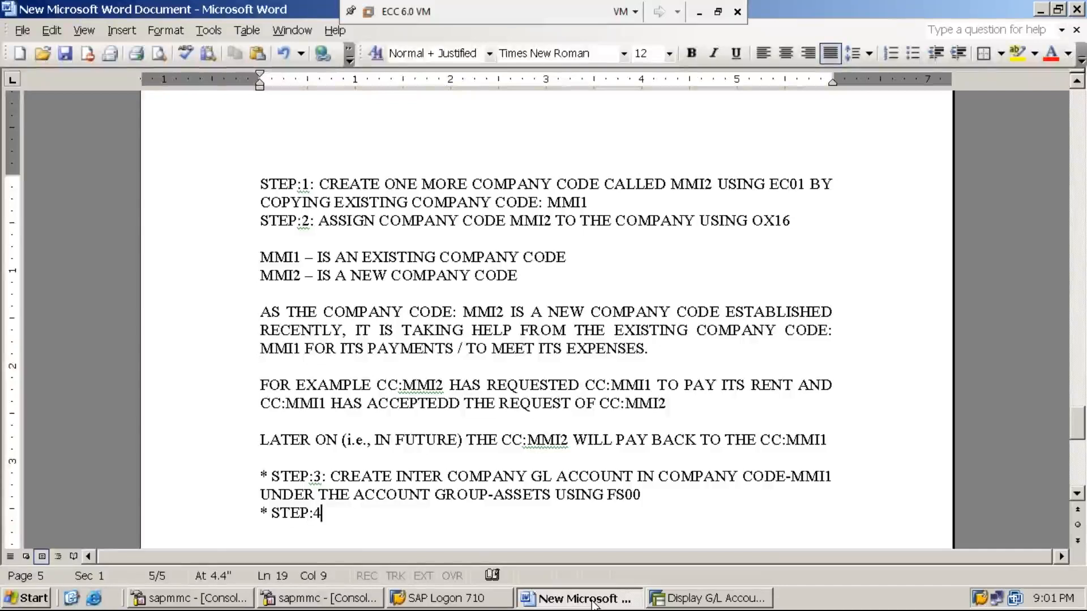
{"action": "type", "text": ": CR"}
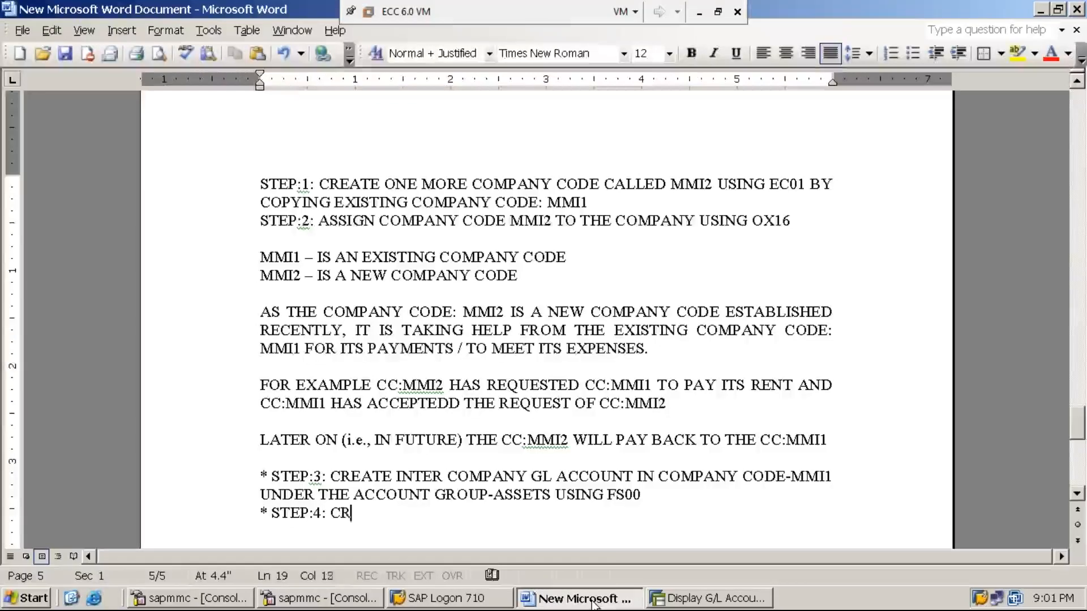
{"action": "type", "text": "EATE INT"}
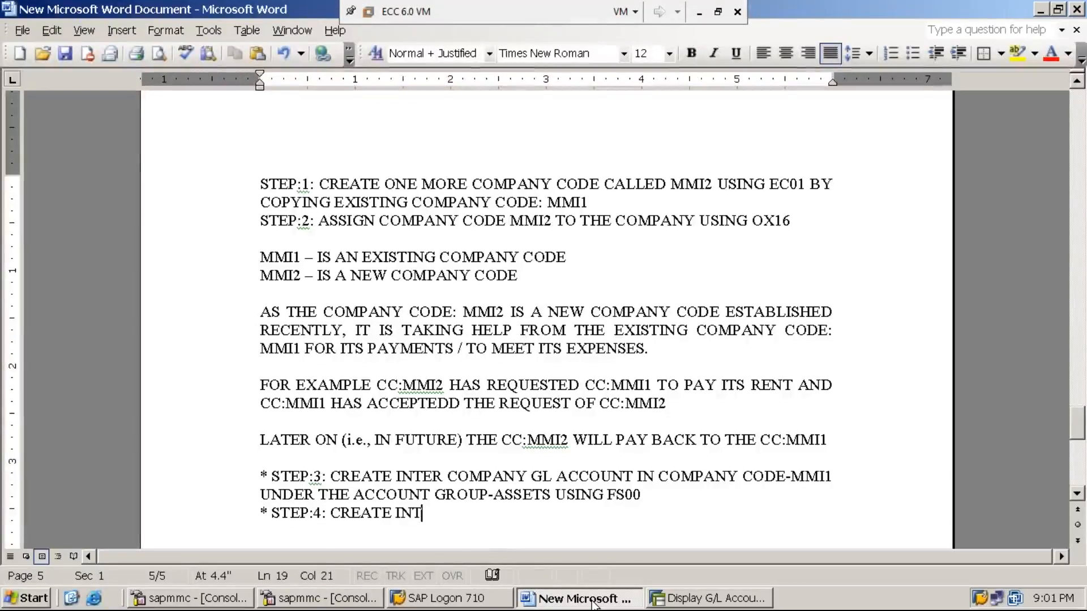
{"action": "type", "text": "ER CO"}
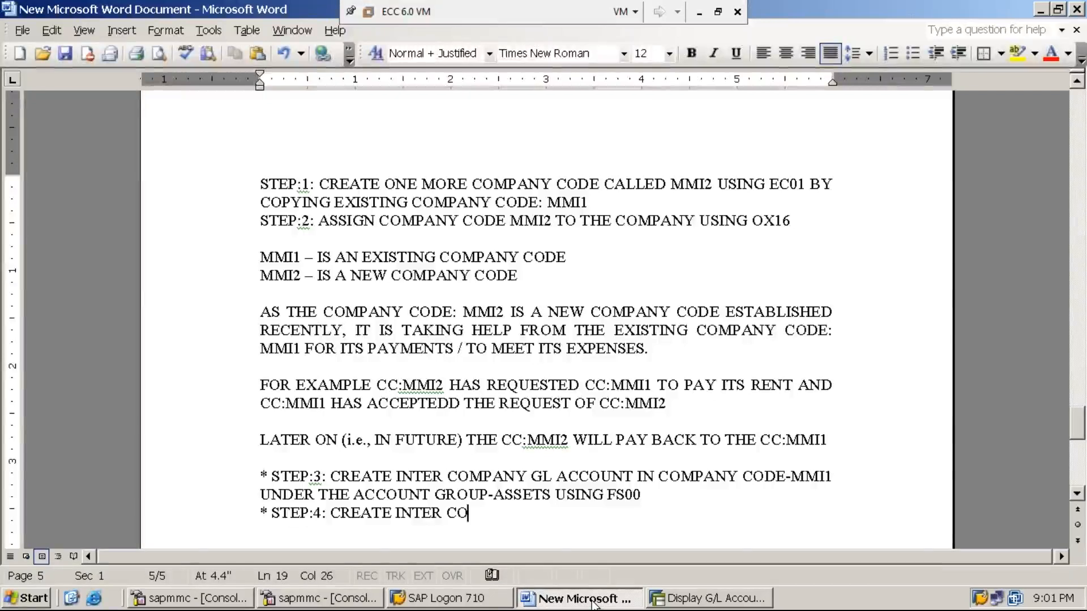
{"action": "type", "text": "MPANY GL ACCO"}
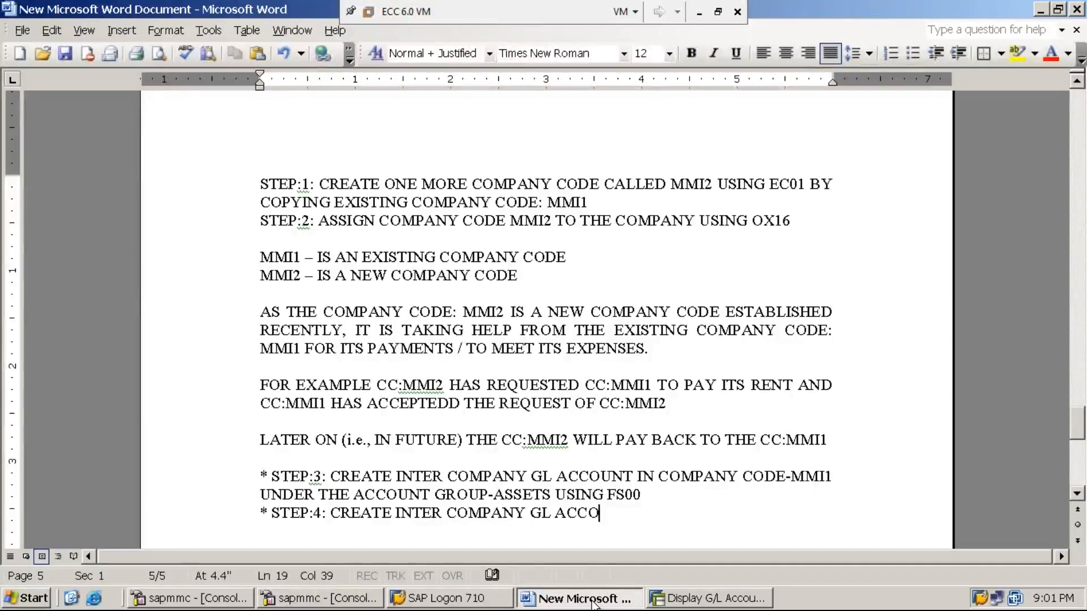
{"action": "type", "text": "UNT IN "}
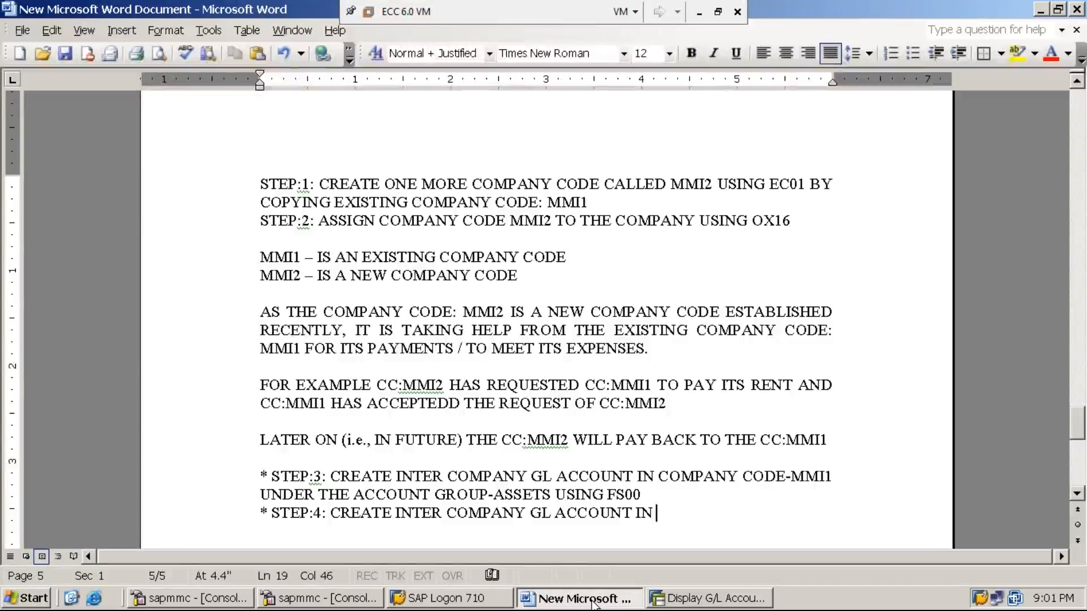
{"action": "type", "text": "COMPANY C"}
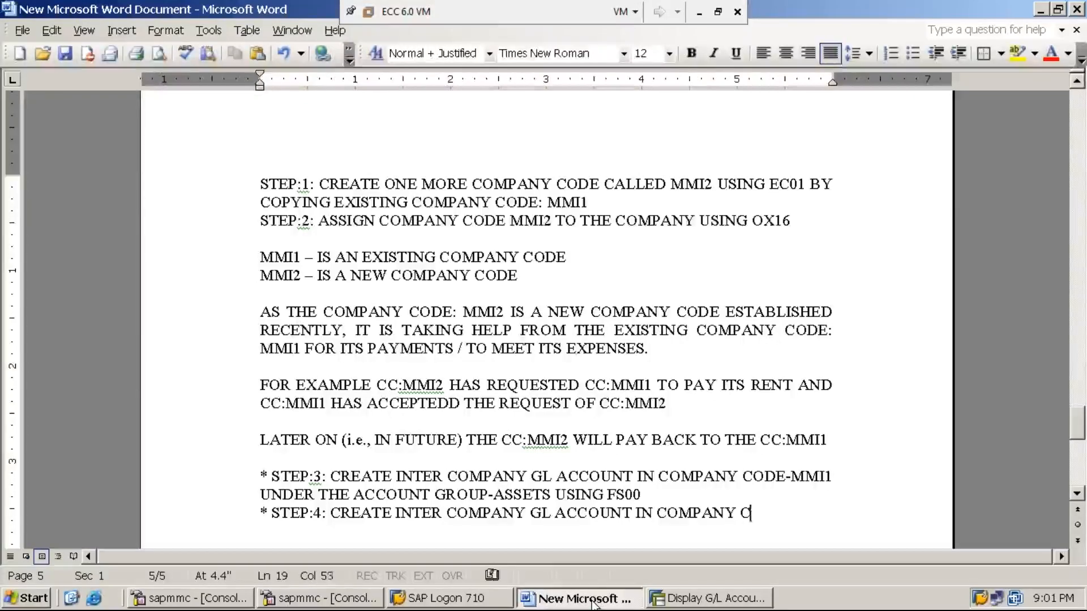
{"action": "type", "text": "ODE-MMI2"}
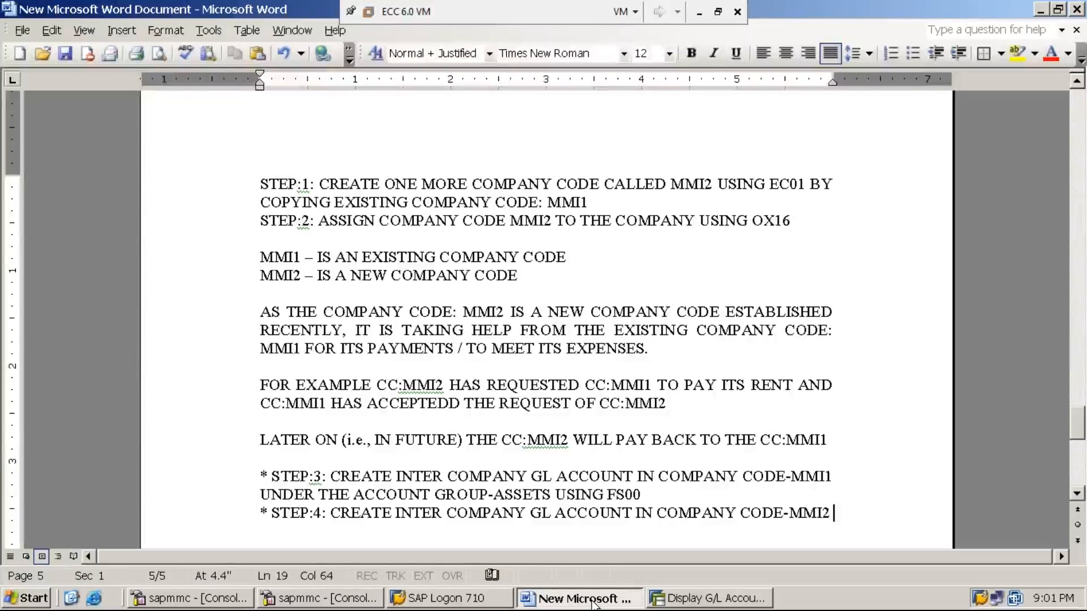
- Complete the STEP:4 note with "UNDER THE ACCOUNT GROUP-LIABILITIES USING FS00"
{"action": "type", "text": "UNDER "}
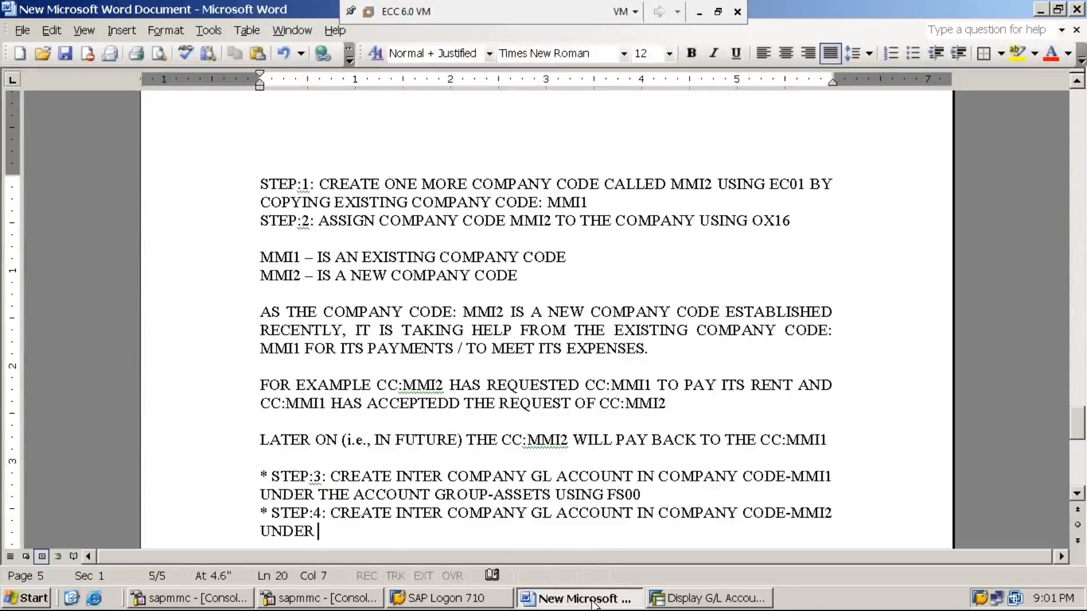
{"action": "type", "text": "THE ACCOUNT"}
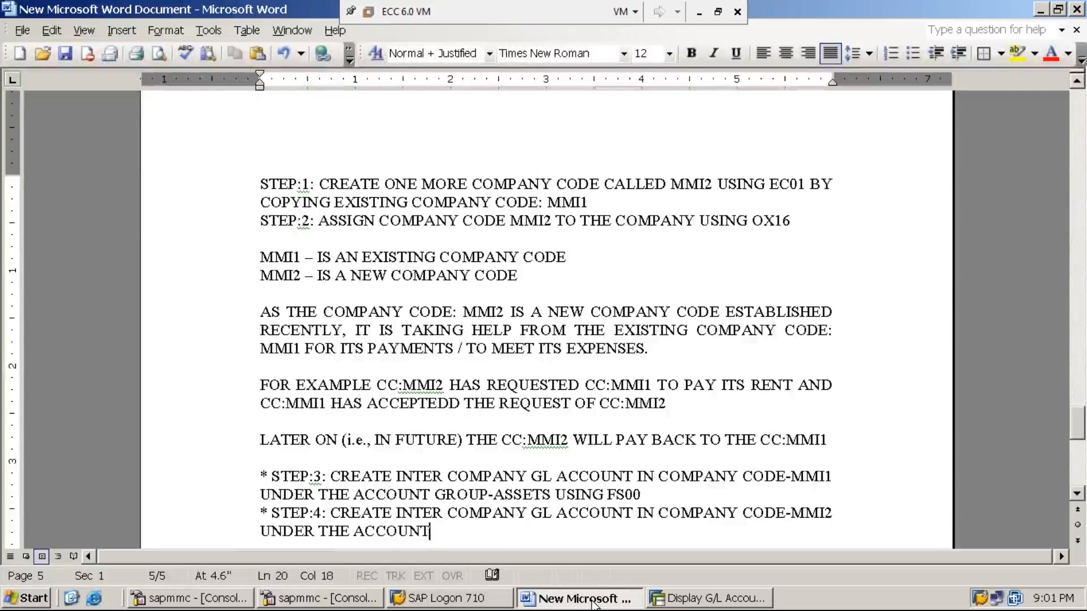
{"action": "type", "text": " GROUP"}
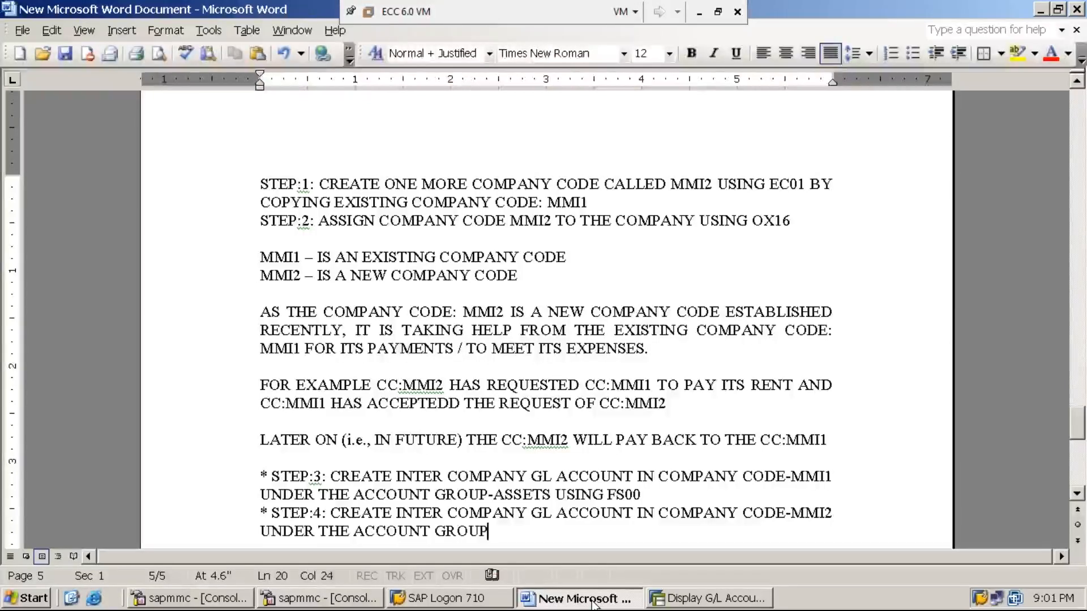
{"action": "type", "text": "-LIAB"}
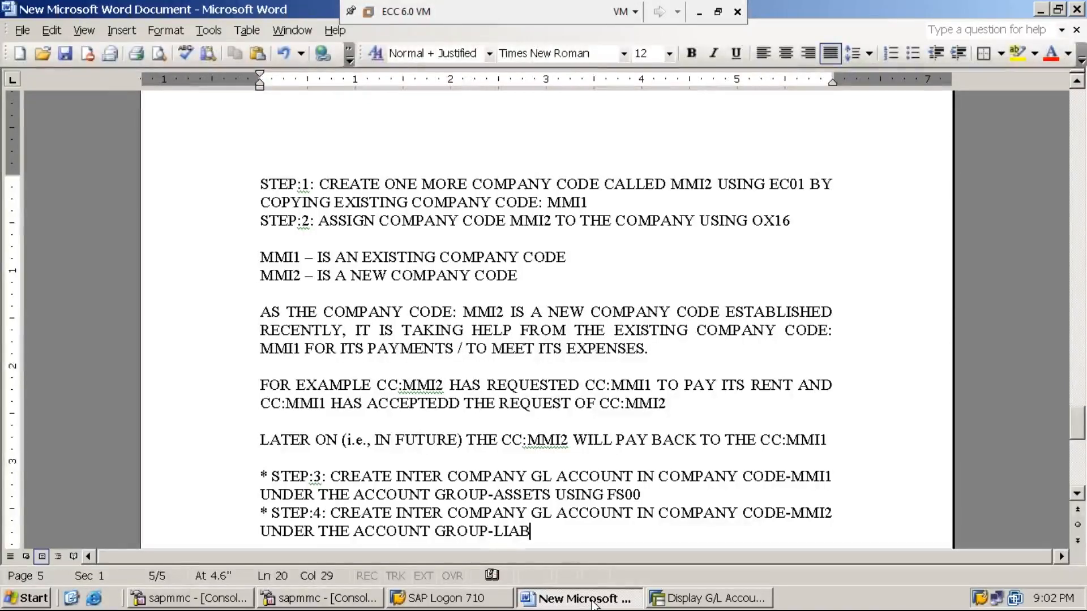
{"action": "type", "text": "ILITIES "}
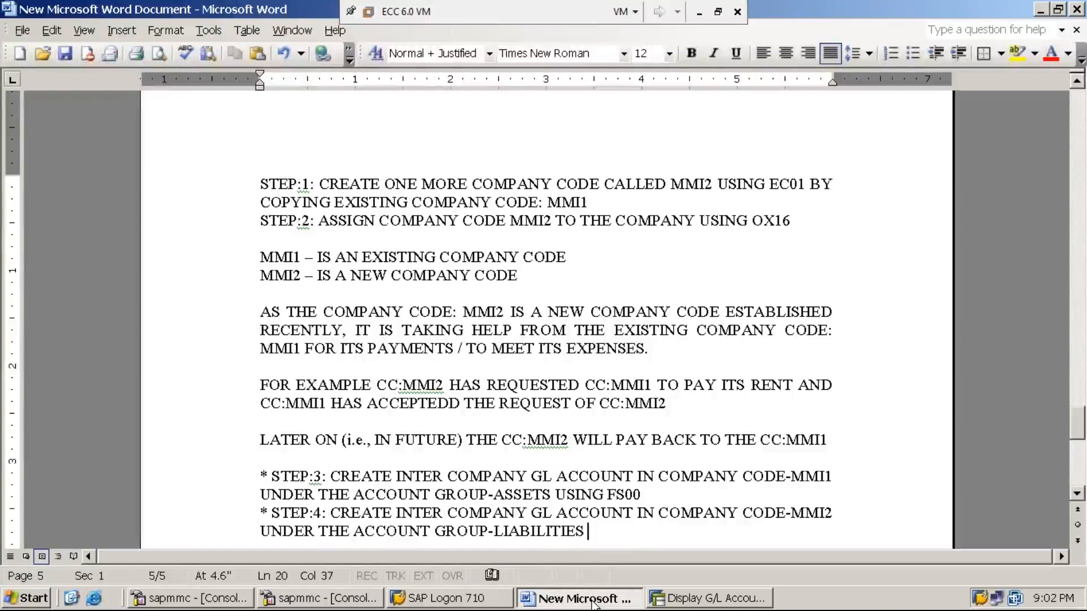
{"action": "type", "text": "USING FS"}
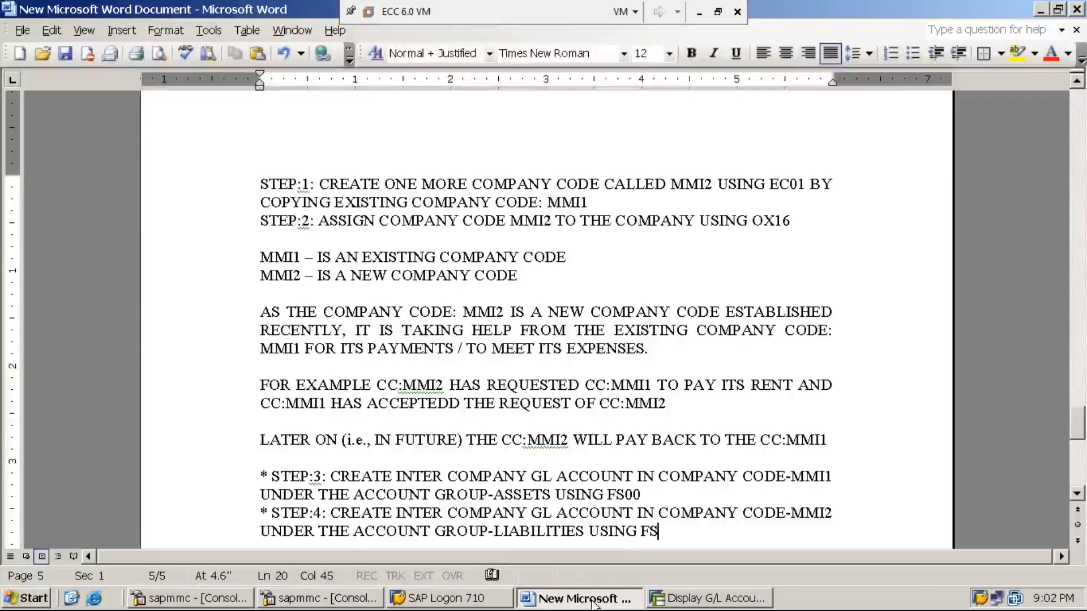
{"action": "type", "text": "00"}
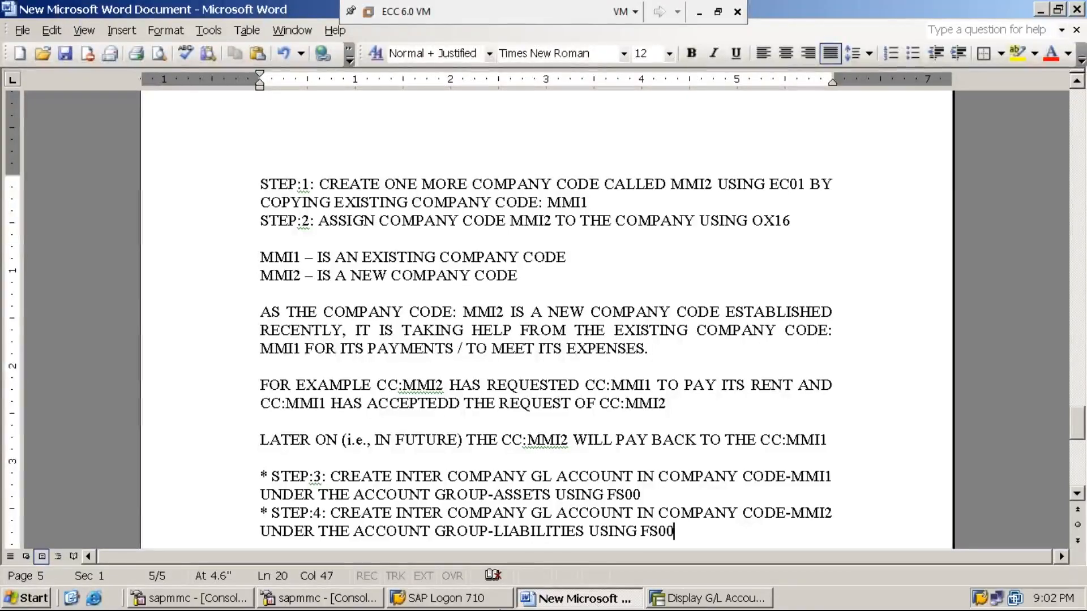
- Switch back to the SAP session, leave the G/L account display and restart transaction FS00
{"action": "left_click", "coordinate": [701, 602]}
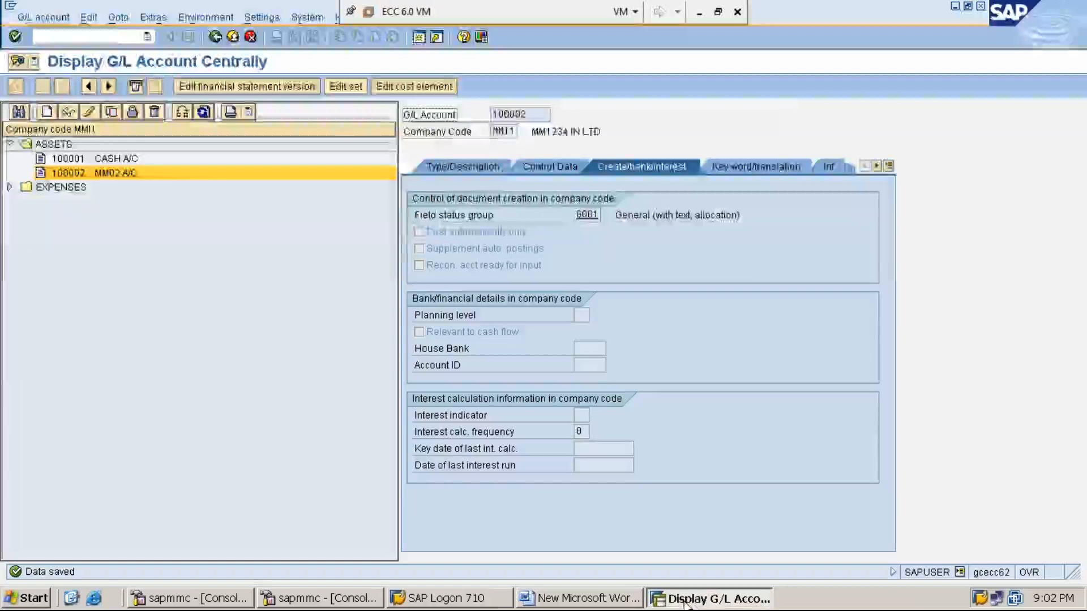
{"action": "type", "text": "/n"}
{"action": "key", "text": "Return"}
{"action": "type", "text": "FS00"}
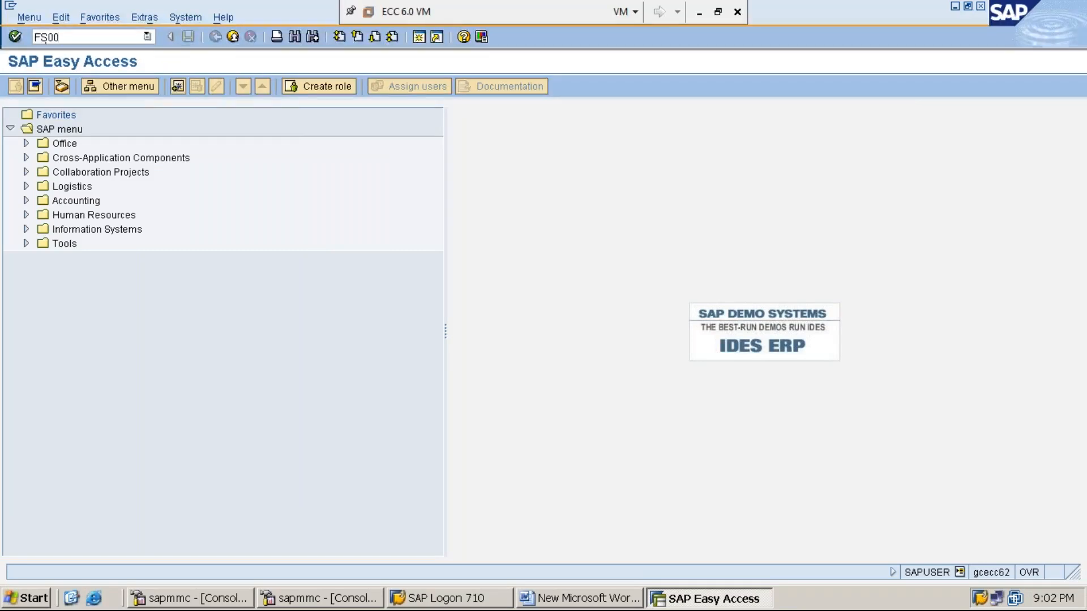
{"action": "key", "text": "Return"}
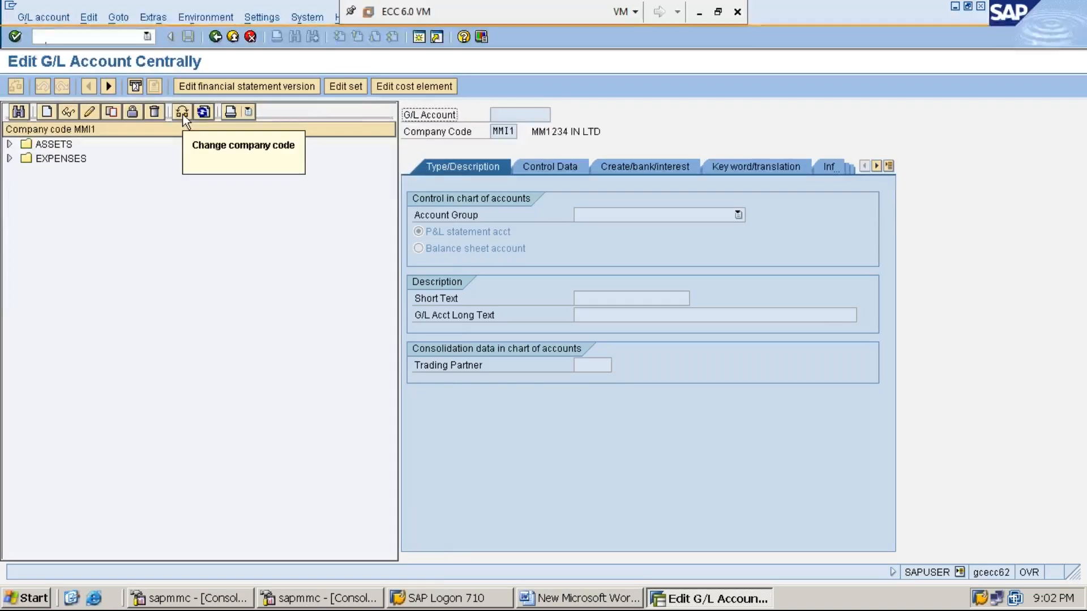
- Change the company code of the G/L account list to MMI2
{"action": "left_click", "coordinate": [182, 112]}
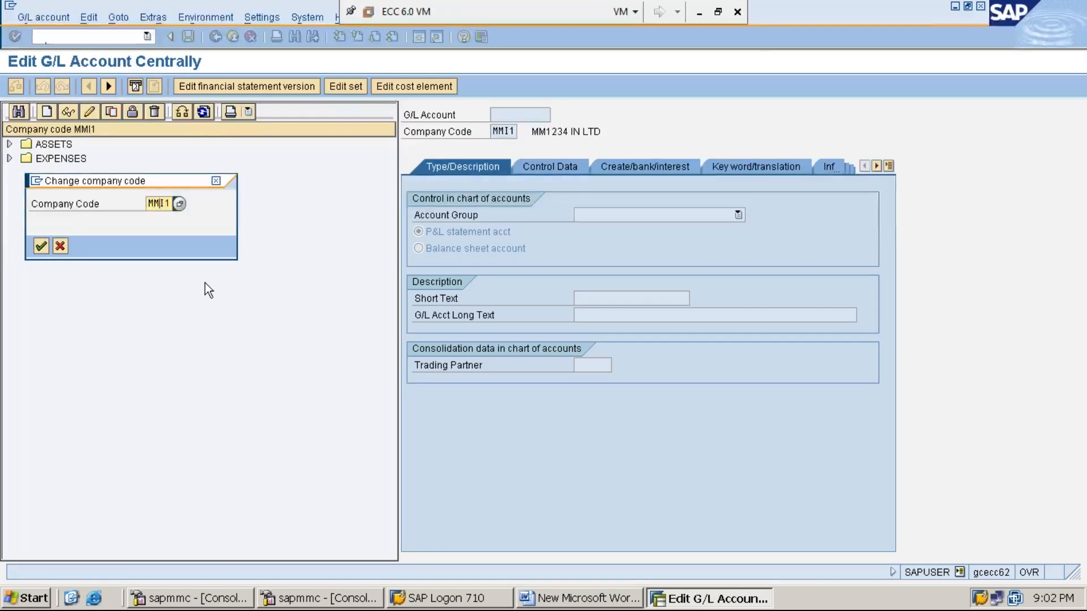
{"action": "key", "text": "BackSpace"}
{"action": "type", "text": "2"}
{"action": "key", "text": "Return"}
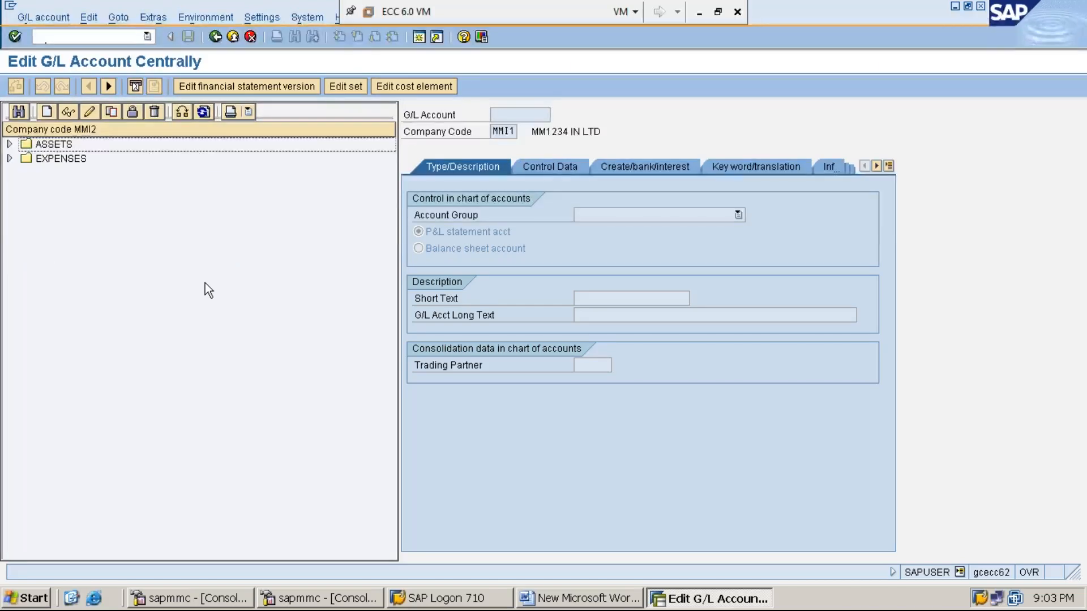
- Start creating G/L account 200002 in company code MMI2
{"action": "left_click", "coordinate": [48, 112]}
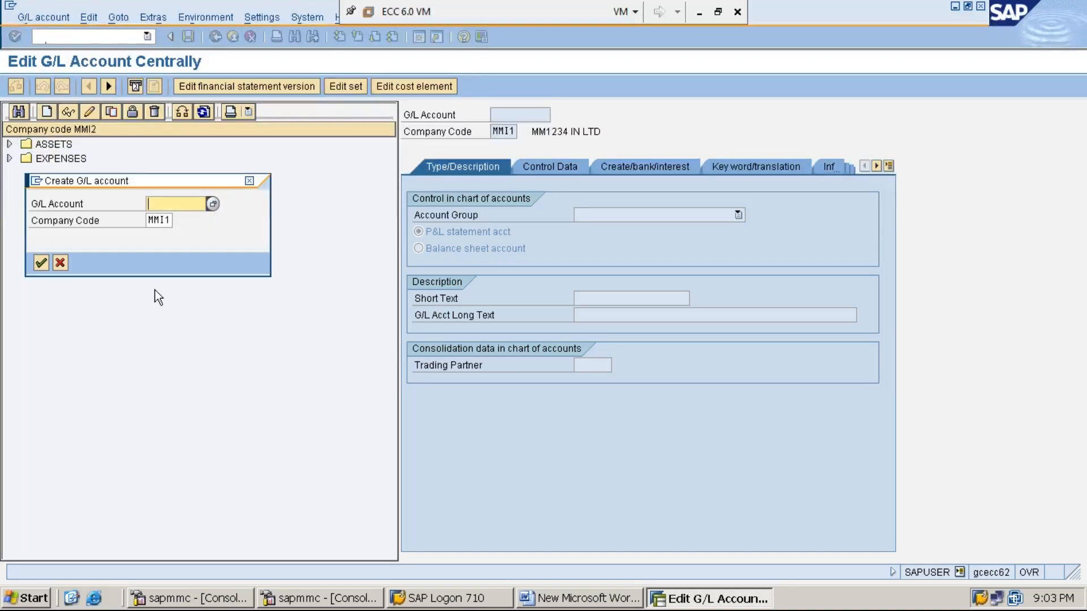
{"action": "type", "text": "2000"}
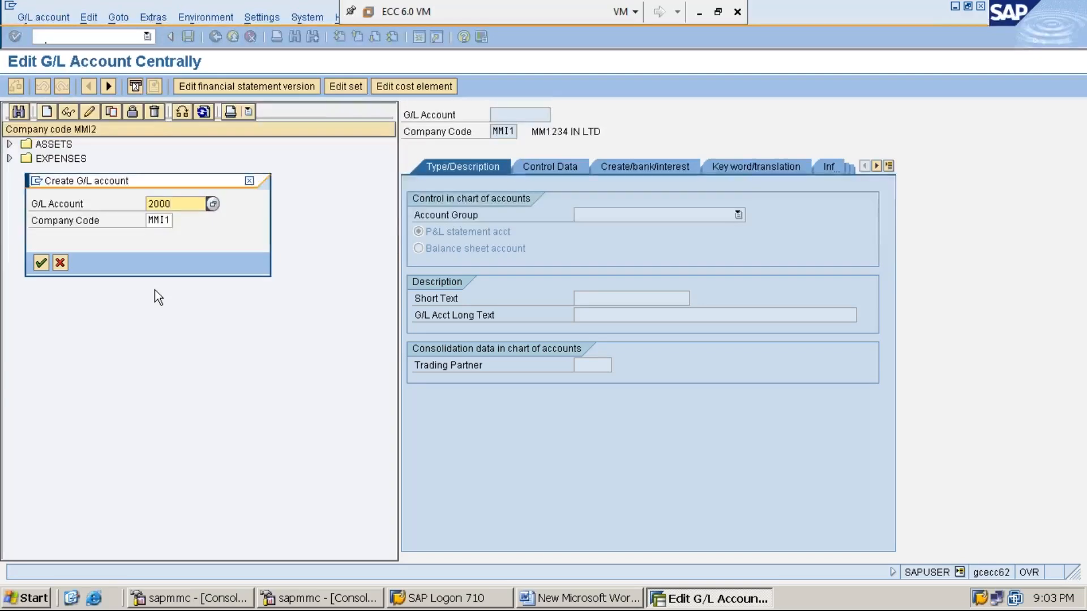
{"action": "type", "text": "02"}
{"action": "key", "text": "Tab"}
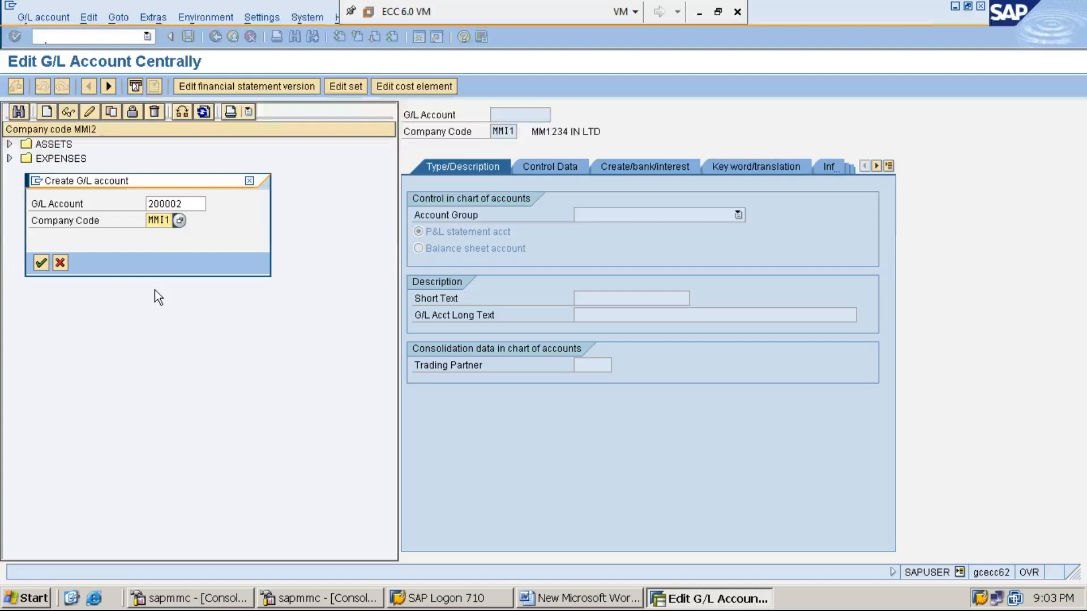
{"action": "type", "text": "MMI2"}
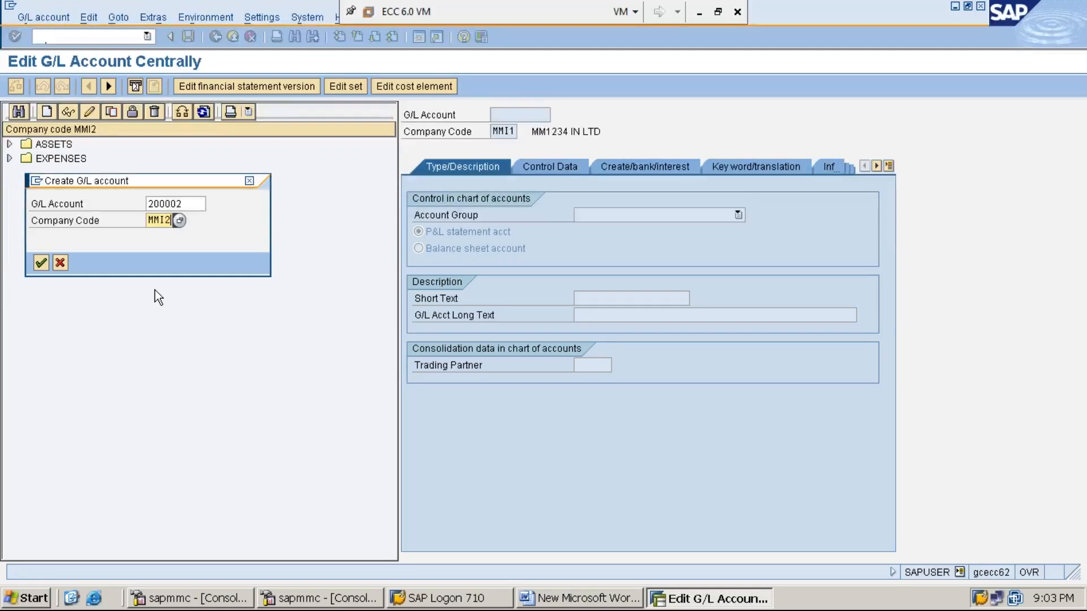
{"action": "key", "text": "Return"}
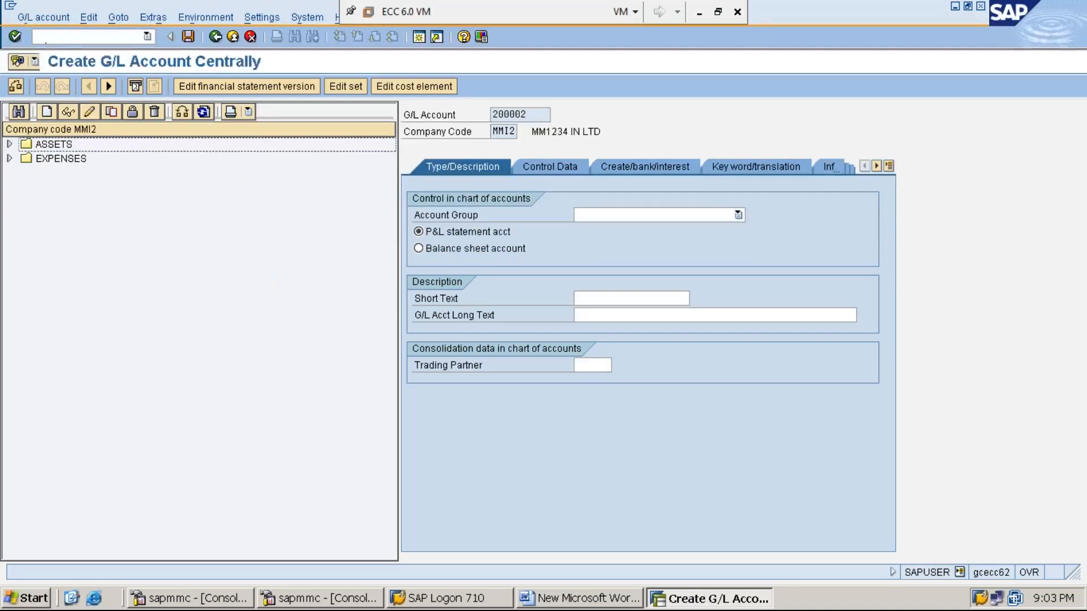
- Assign the new G/L account to the LIABILITIES account group and set it as a balance sheet account
{"action": "left_click", "coordinate": [739, 215]}
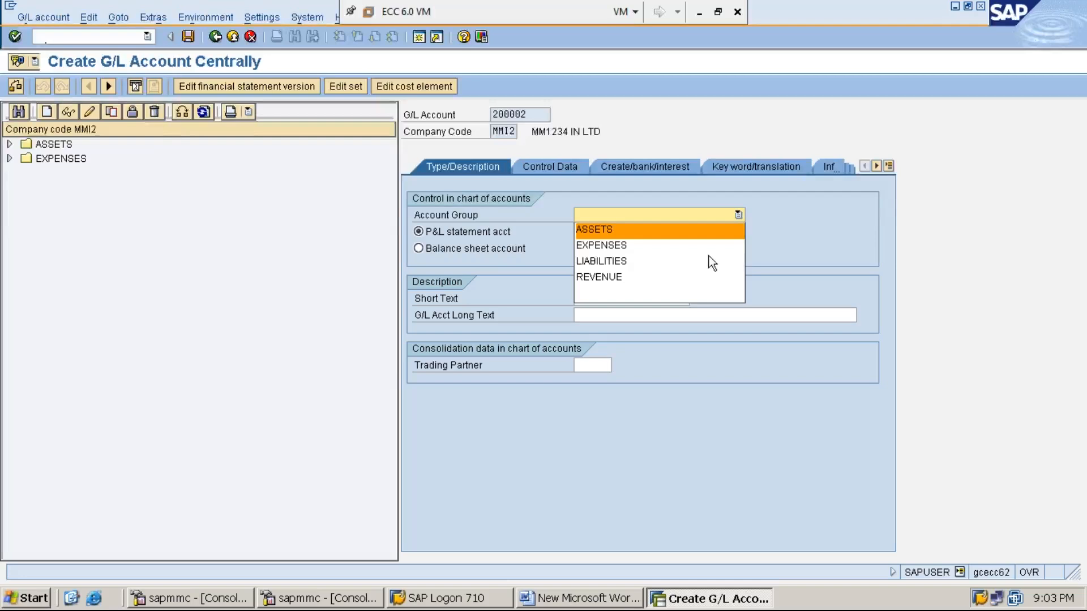
{"action": "left_click", "coordinate": [738, 216]}
{"action": "left_click", "coordinate": [738, 216]}
{"action": "left_click", "coordinate": [738, 216]}
{"action": "left_click", "coordinate": [738, 217]}
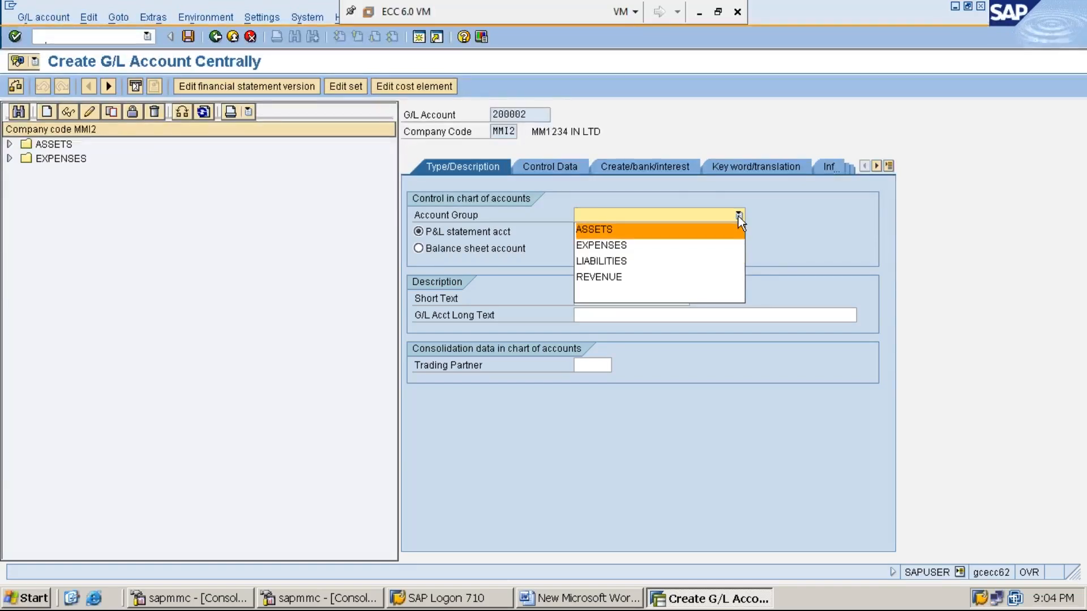
{"action": "left_click", "coordinate": [717, 264]}
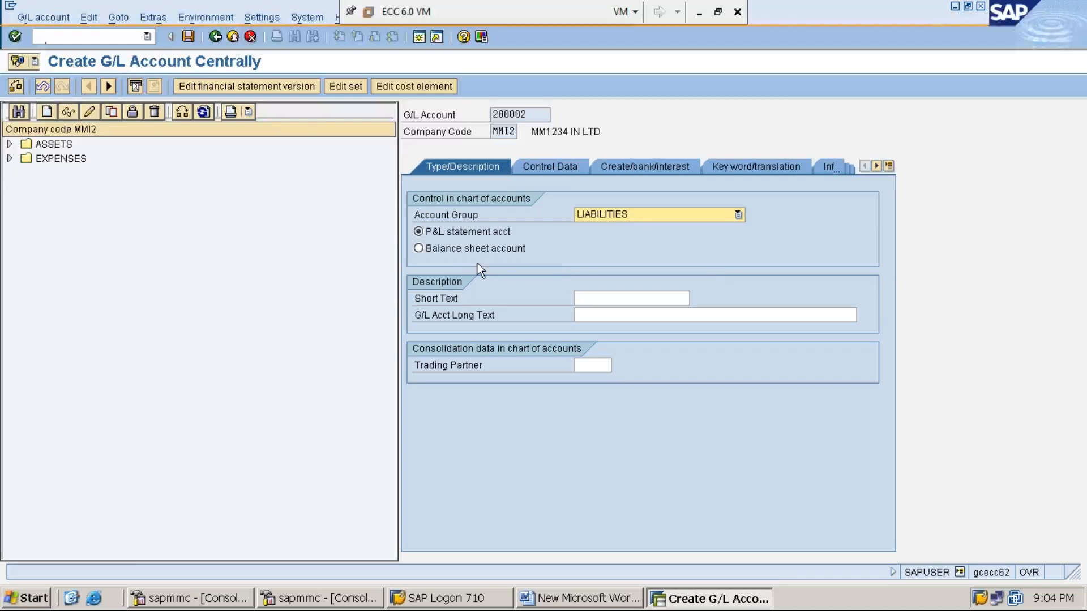
{"action": "left_click", "coordinate": [464, 249]}
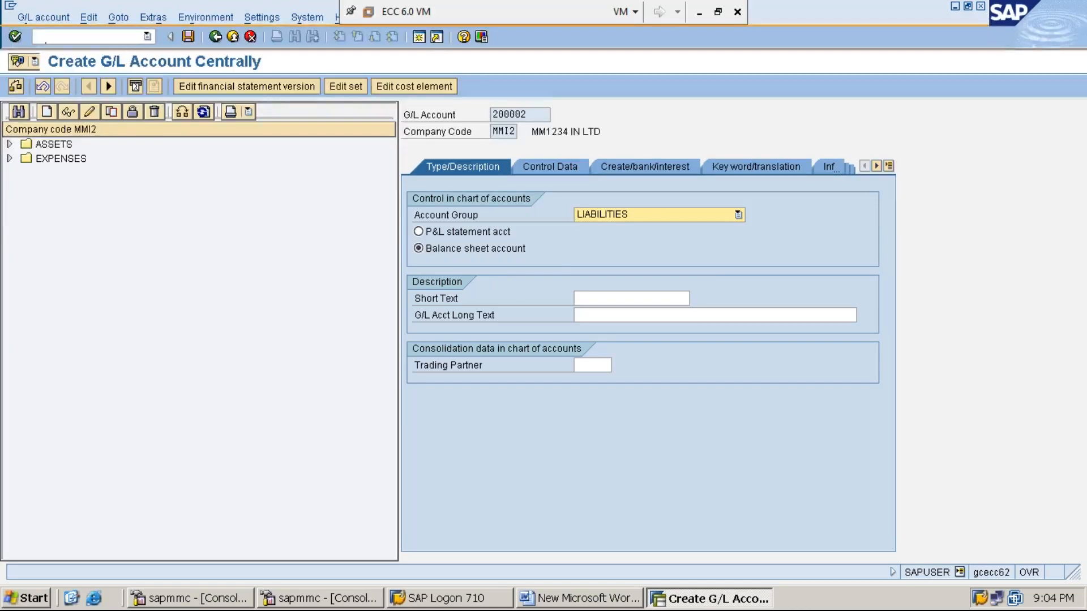
- Enter the account's short text "MM01A/C" and long text "MM01 ACCOUNT"
{"action": "left_click", "coordinate": [602, 298]}
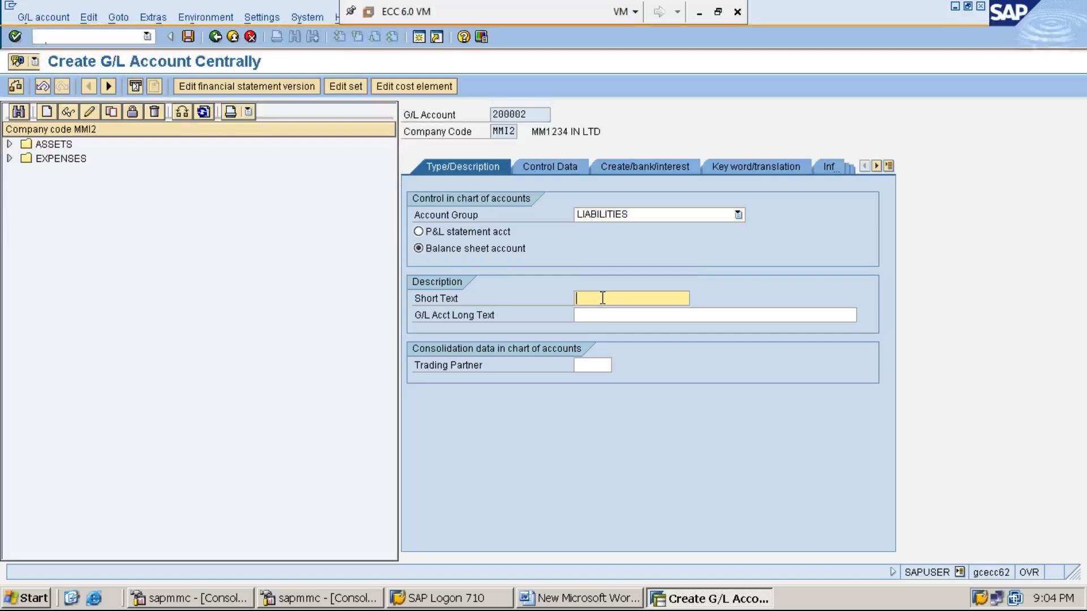
{"action": "type", "text": "MM01 A/C"}
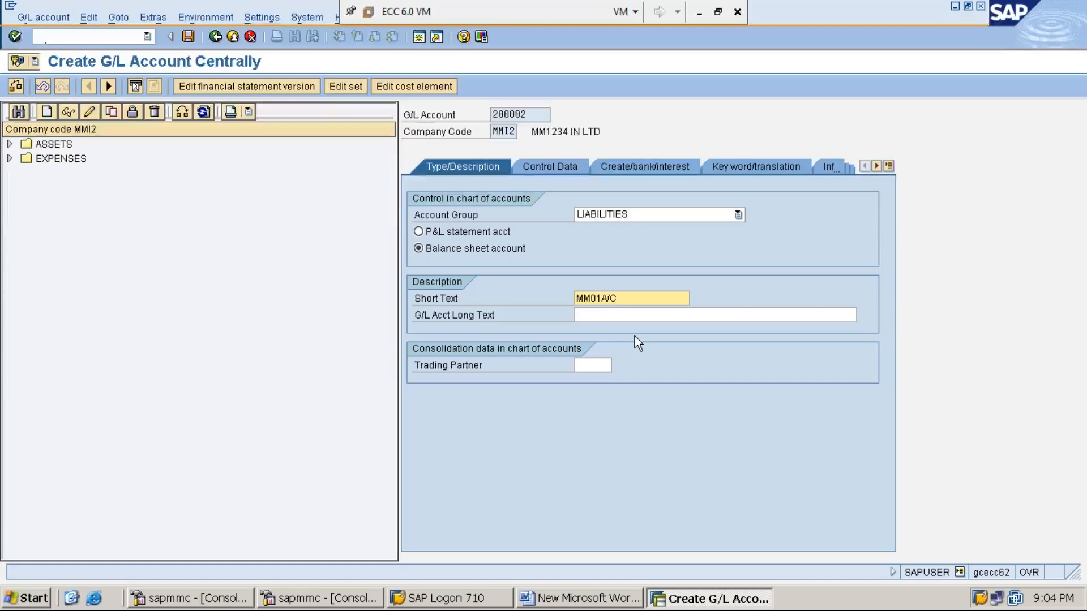
{"action": "left_click", "coordinate": [655, 313]}
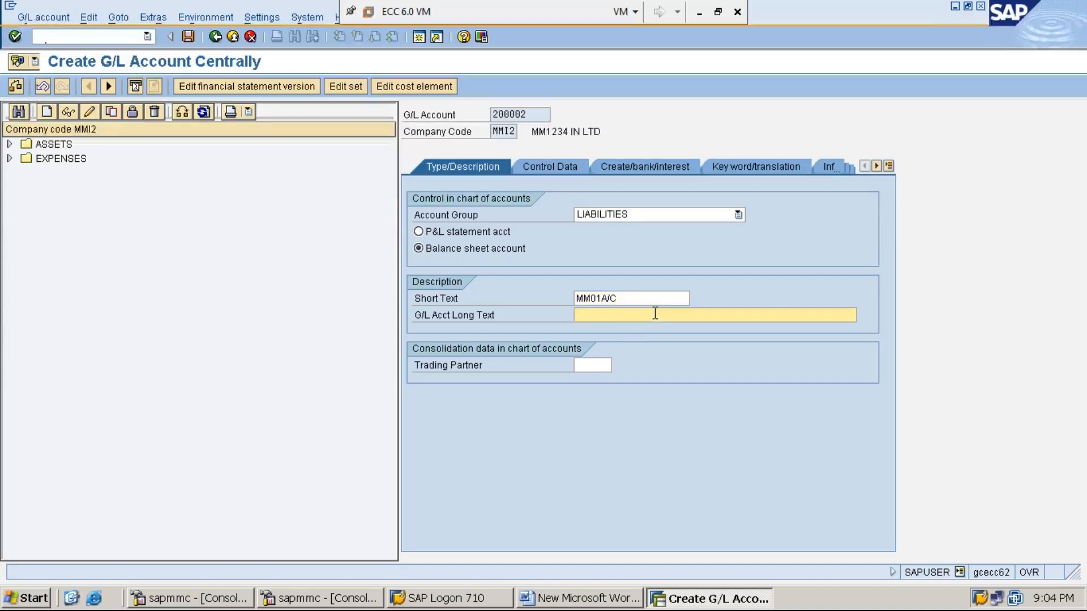
{"action": "type", "text": "MM01 ACCOUNT"}
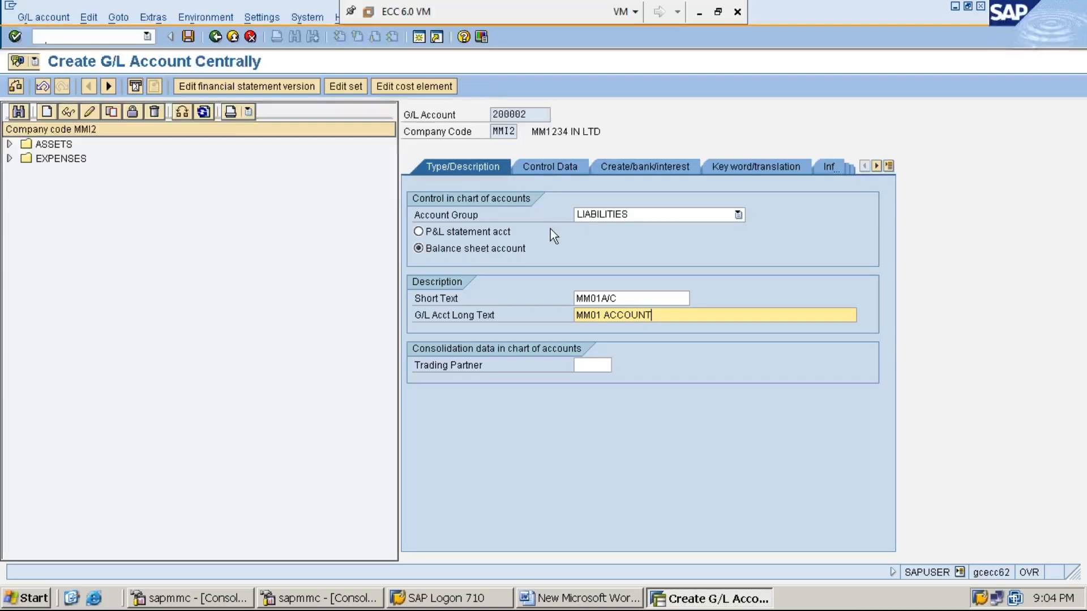
- In the control data, enable only balances in local currency and line item display, and set the sort key to 001
{"action": "left_click", "coordinate": [554, 168]}
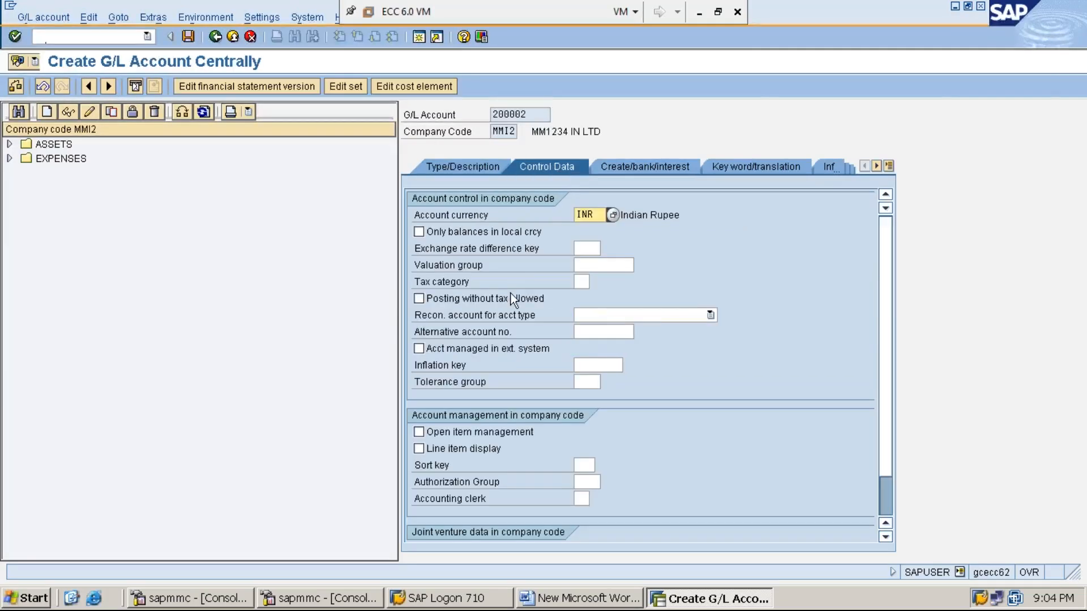
{"action": "left_click", "coordinate": [422, 232]}
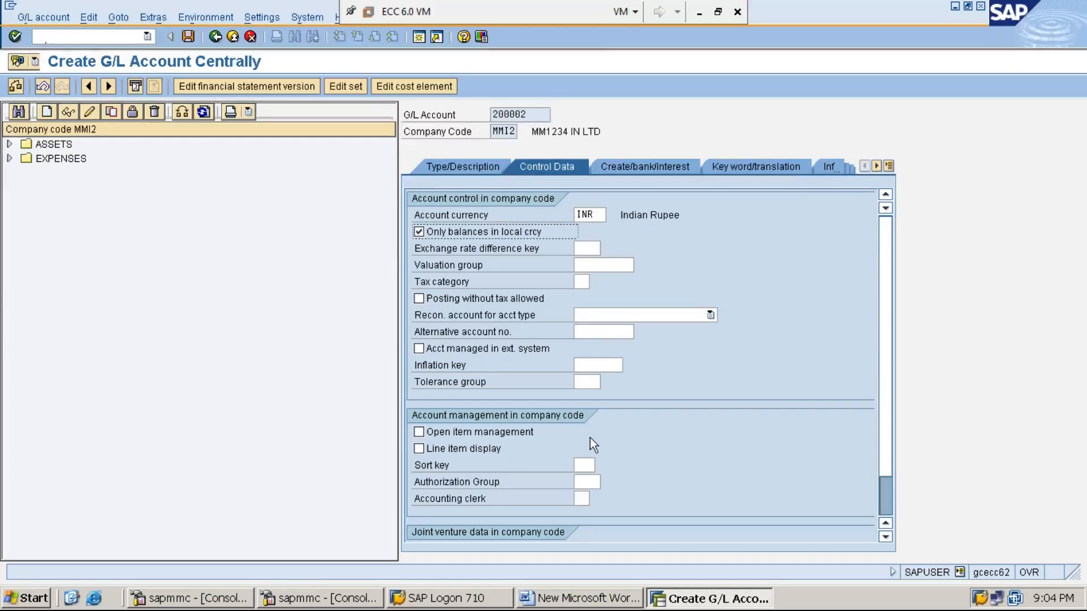
{"action": "left_click", "coordinate": [418, 449]}
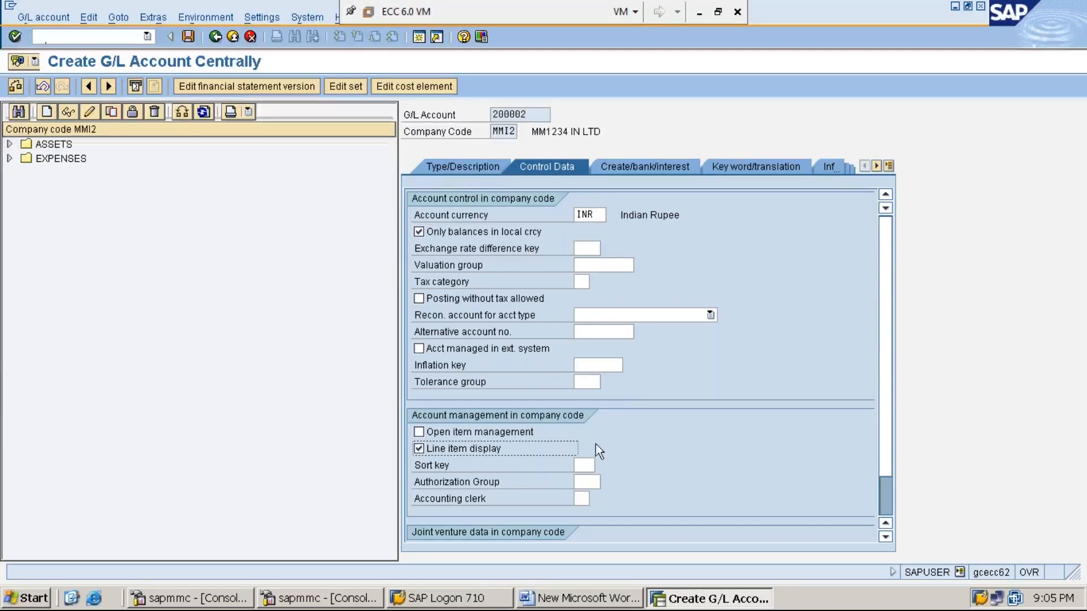
{"action": "left_click", "coordinate": [585, 466]}
{"action": "type", "text": "001"}
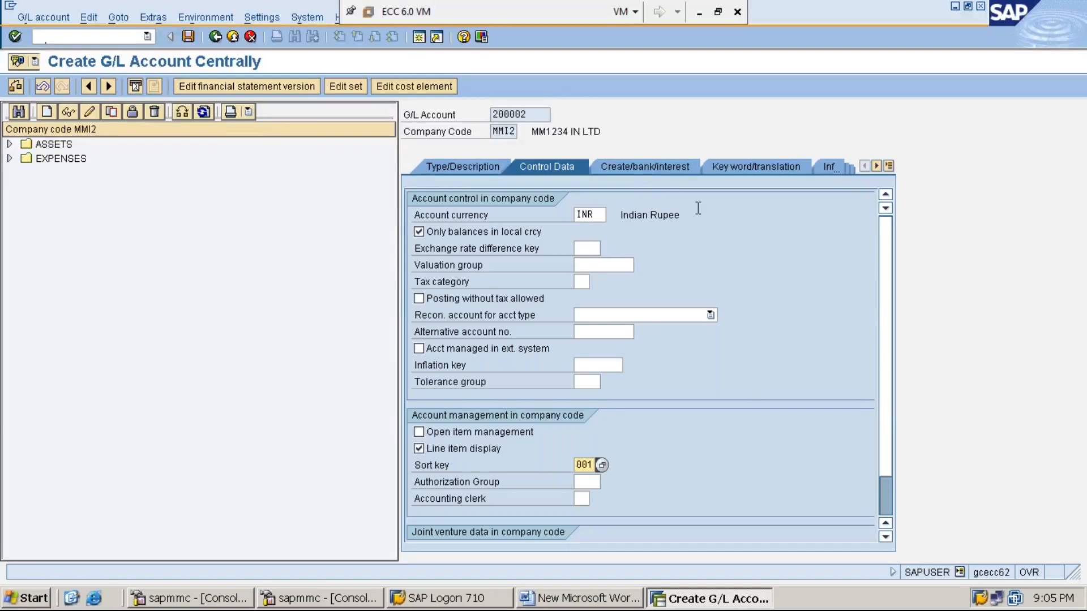
- Set the account's field status group to G001 and save the G/L account
{"action": "left_click", "coordinate": [645, 165]}
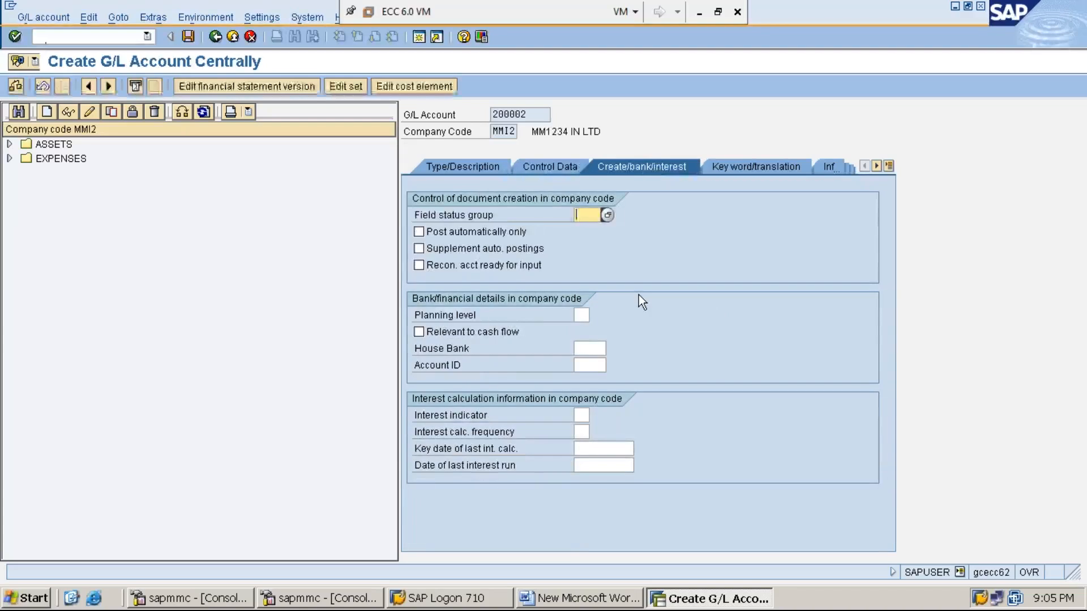
{"action": "type", "text": "G001"}
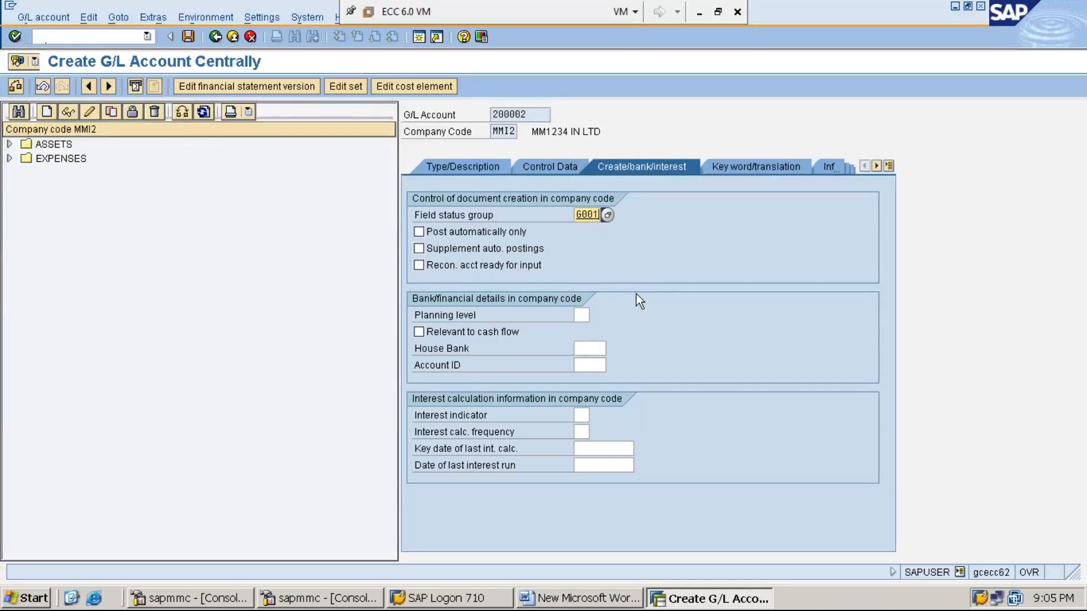
{"action": "left_click", "coordinate": [189, 36]}
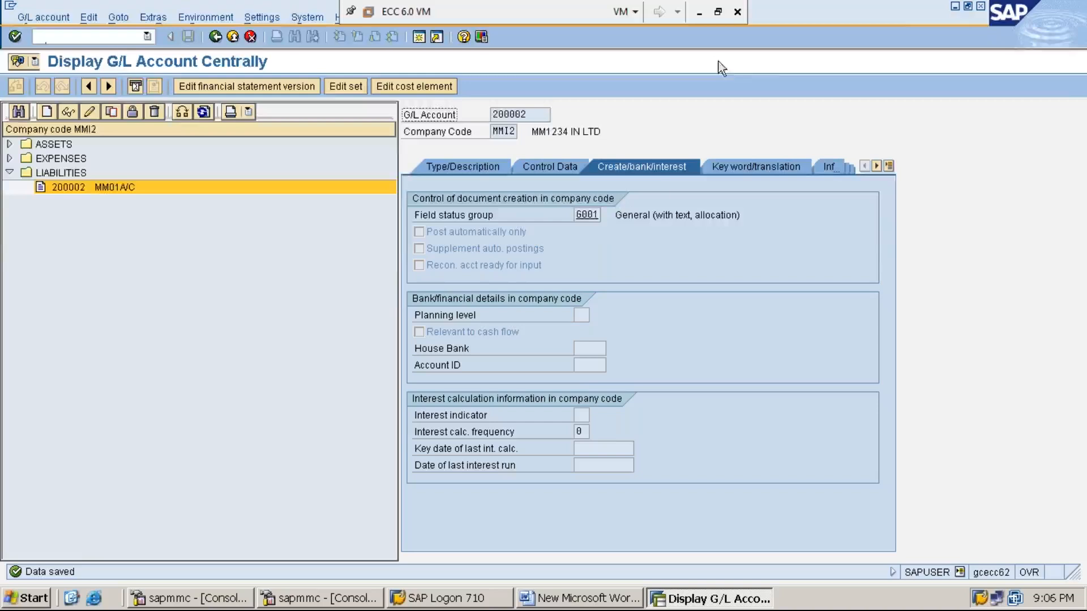
- Switch to the Word notes and add "* STEP:5: AUTOMATIC ACCOUNT ASSIGNEMNT FOR INTER COMPANY CODE TRANSACTIONS USING OBYA" below step 4
{"action": "left_click", "coordinate": [954, 6]}
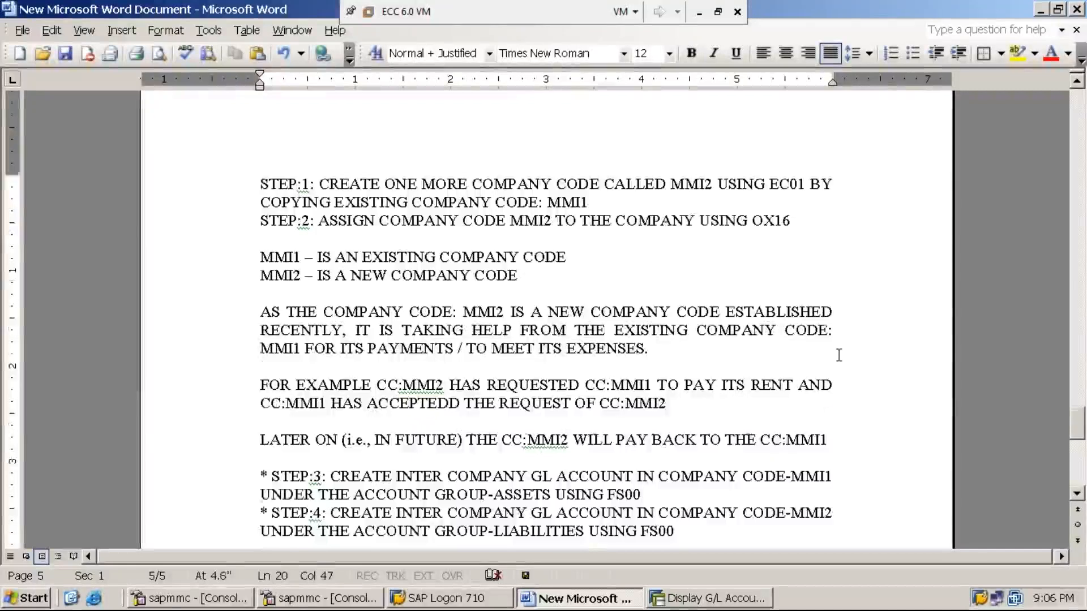
{"action": "key", "text": "Return"}
{"action": "type", "text": "*"}
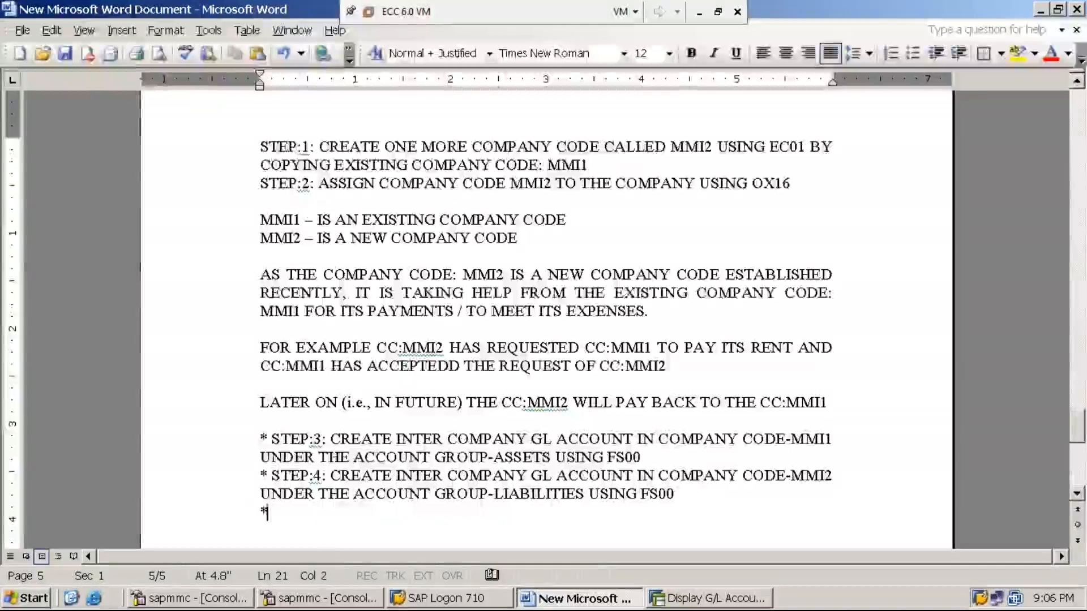
{"action": "type", "text": " STEP"}
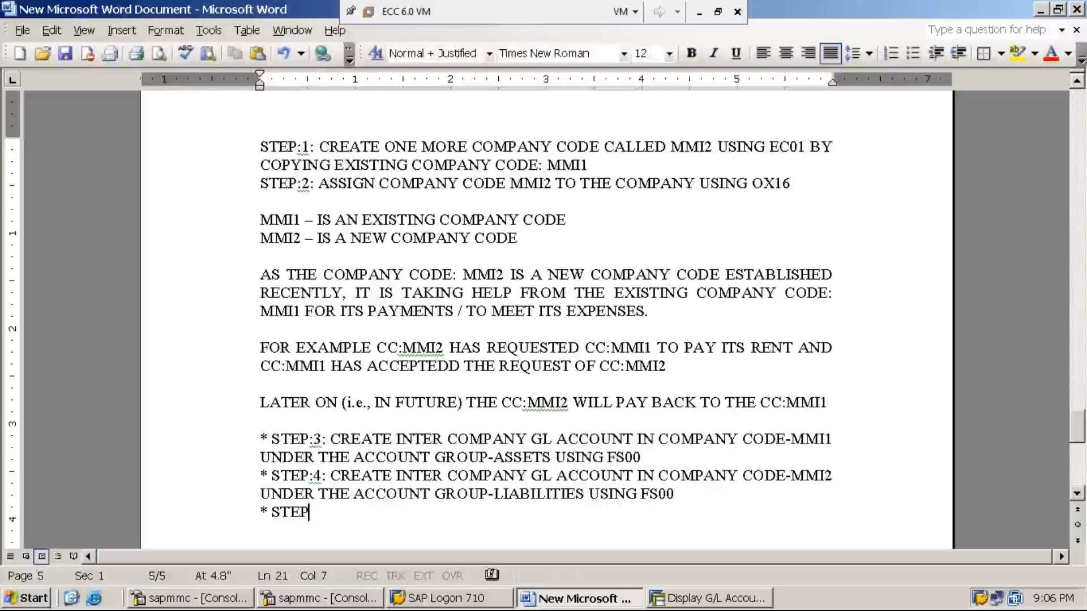
{"action": "type", "text": ":5:"}
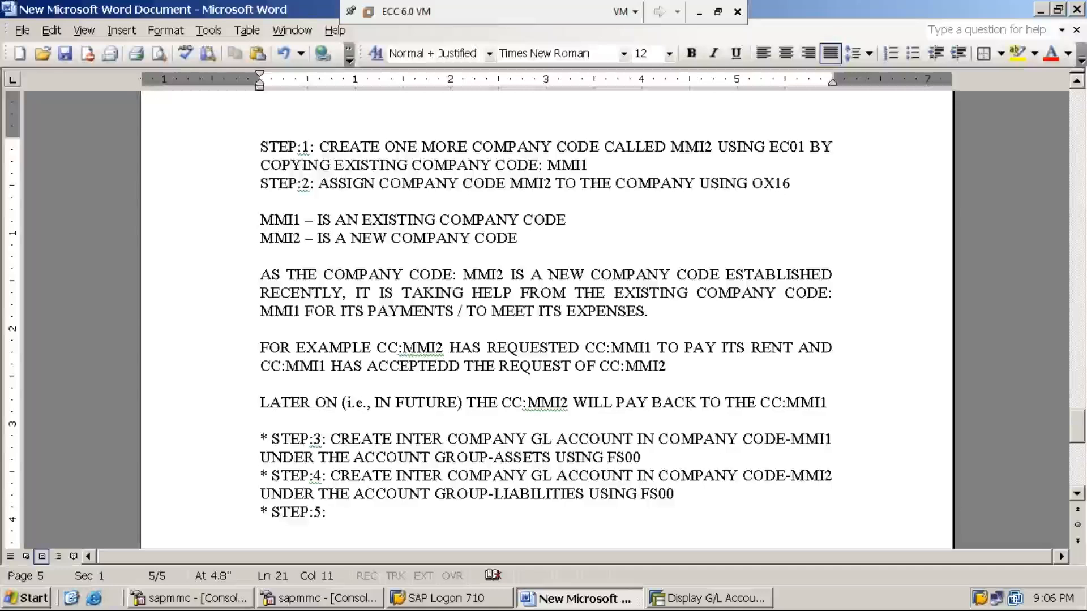
{"action": "type", "text": "AUTO"}
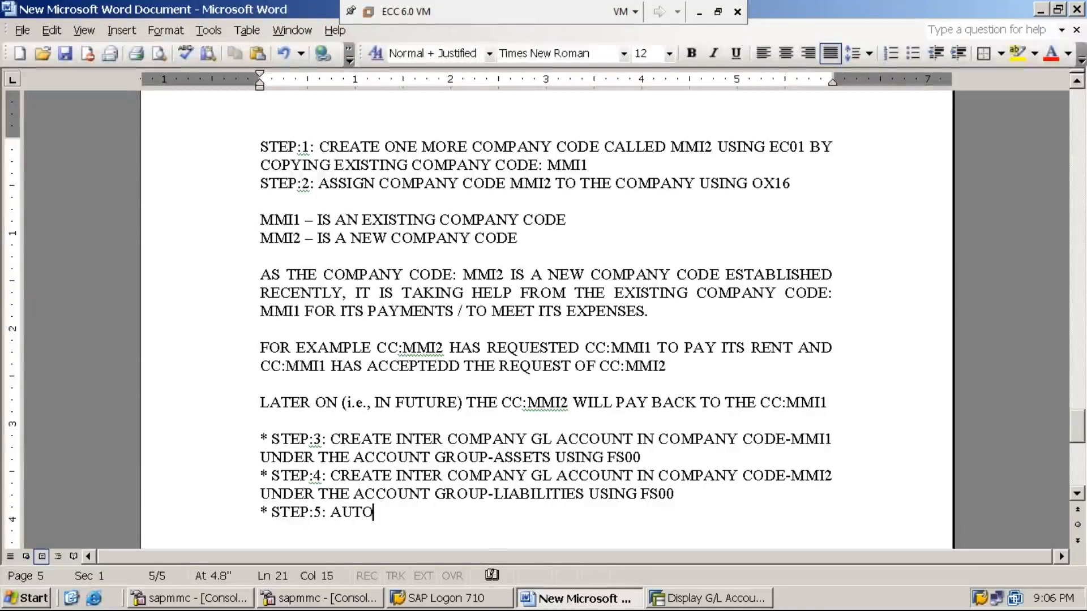
{"action": "type", "text": "MATIC"}
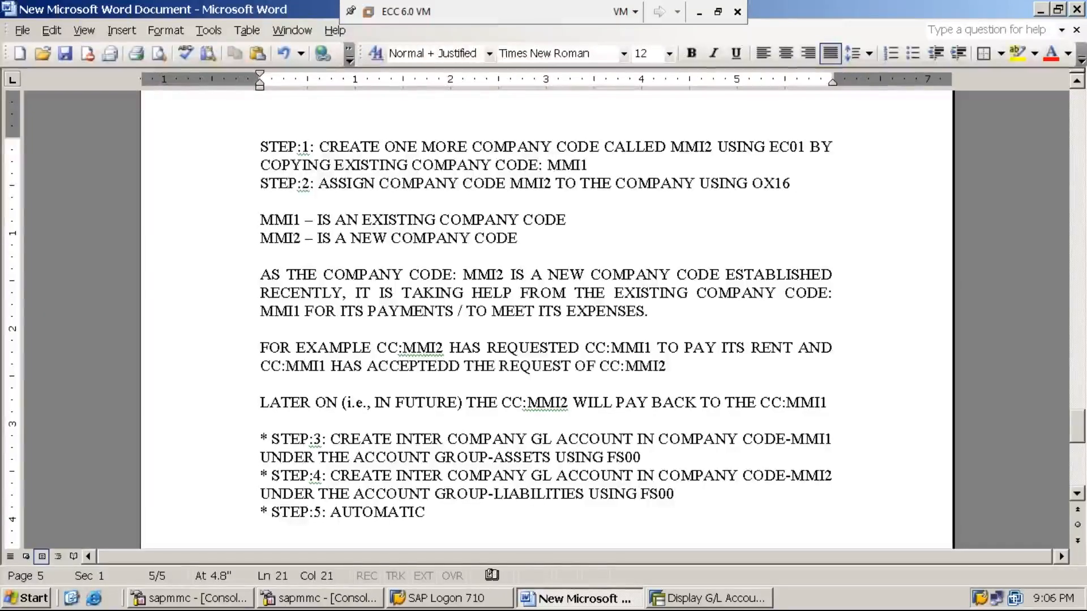
{"action": "type", "text": " ACCOUNT"}
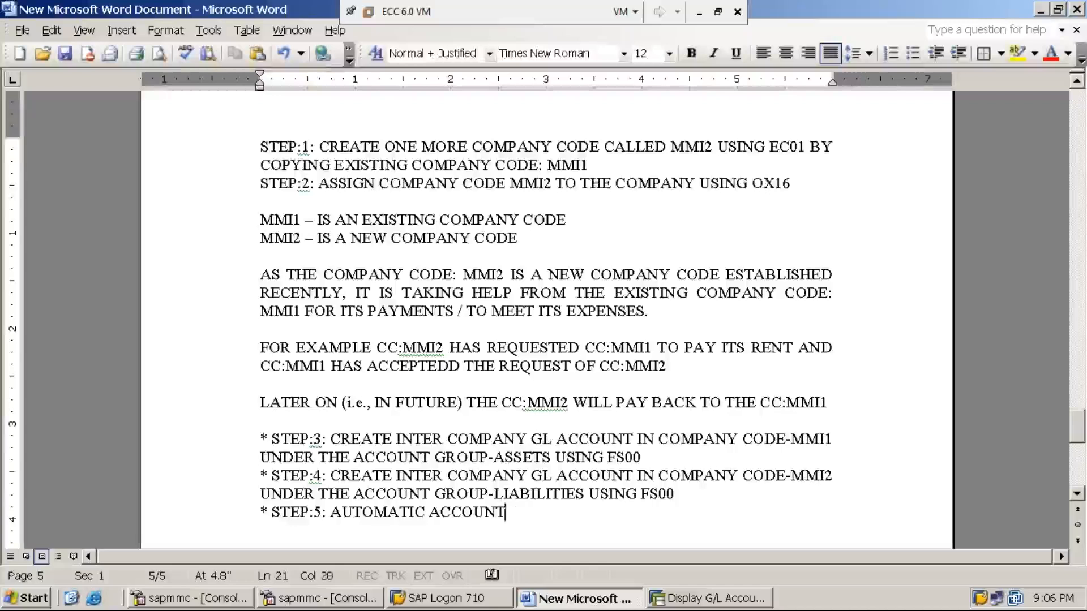
{"action": "type", "text": " ASSIGNEMNT"}
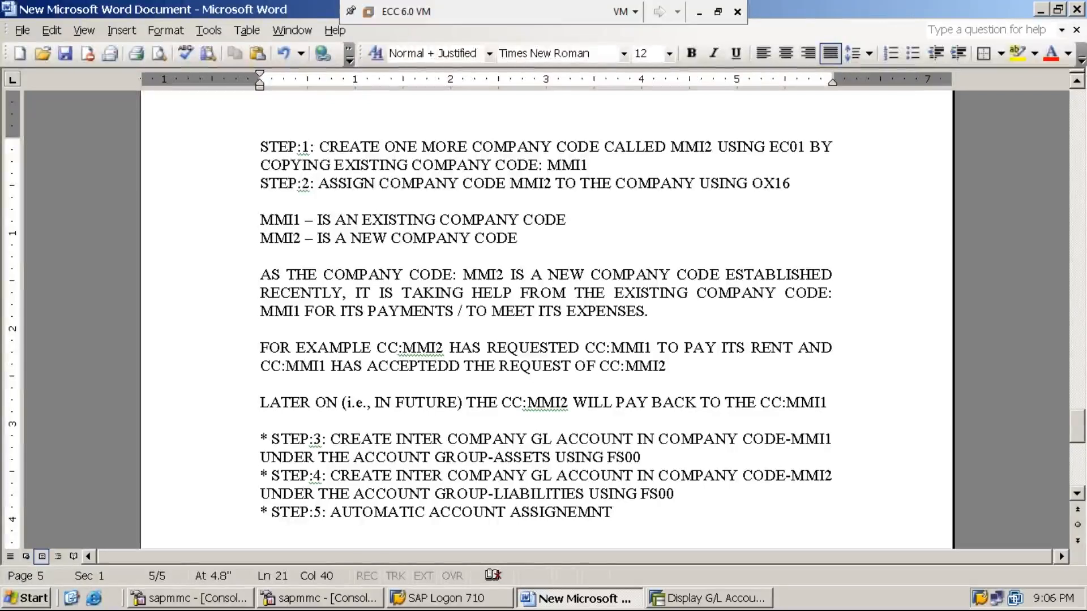
{"action": "type", "text": "FOR "}
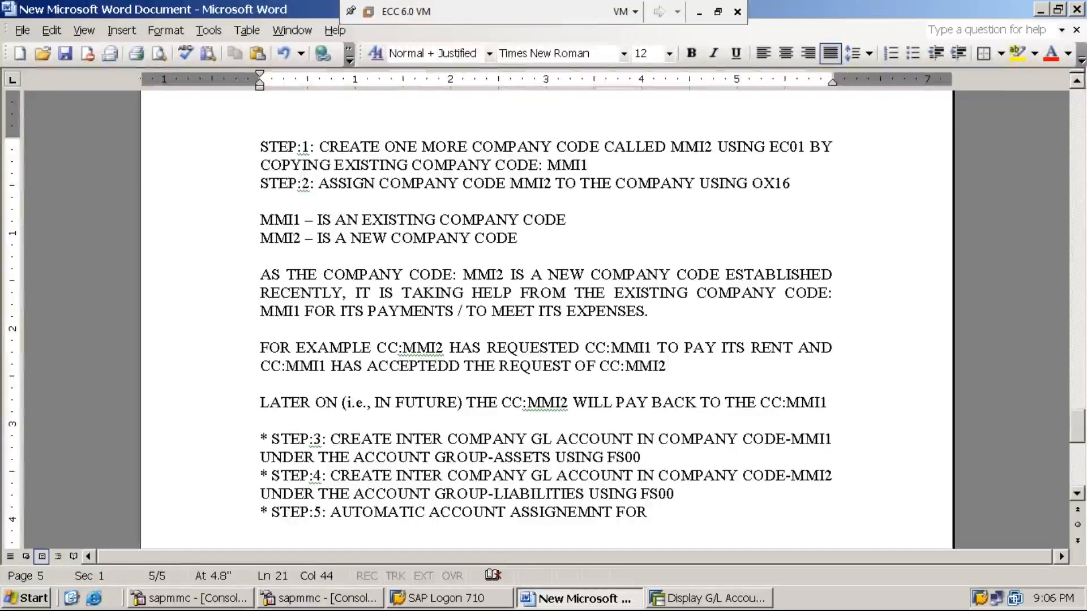
{"action": "type", "text": "INTER CO"}
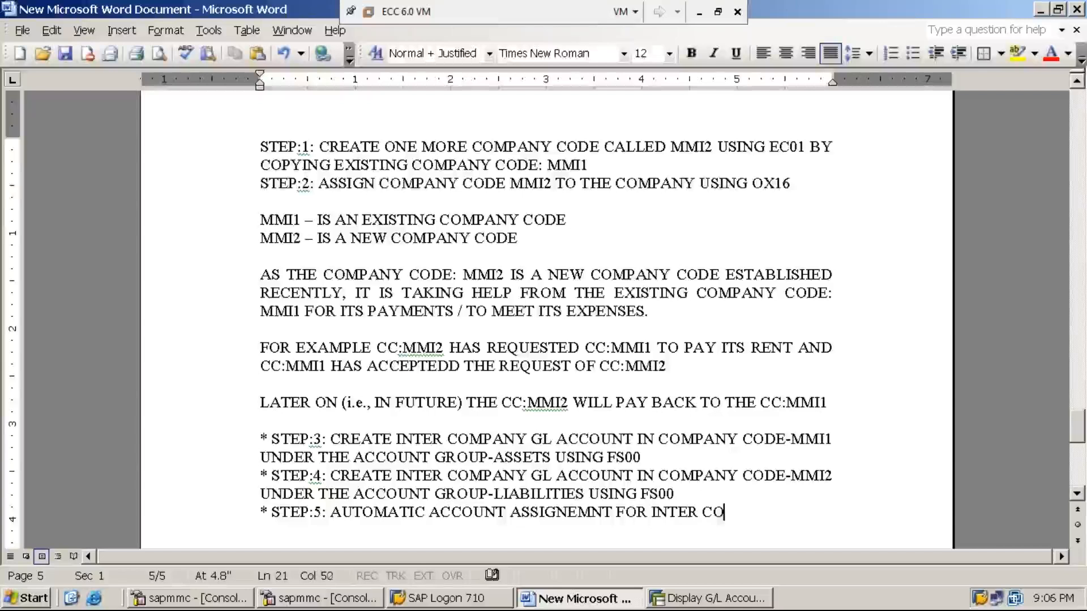
{"action": "type", "text": "MPANY CODE TRA"}
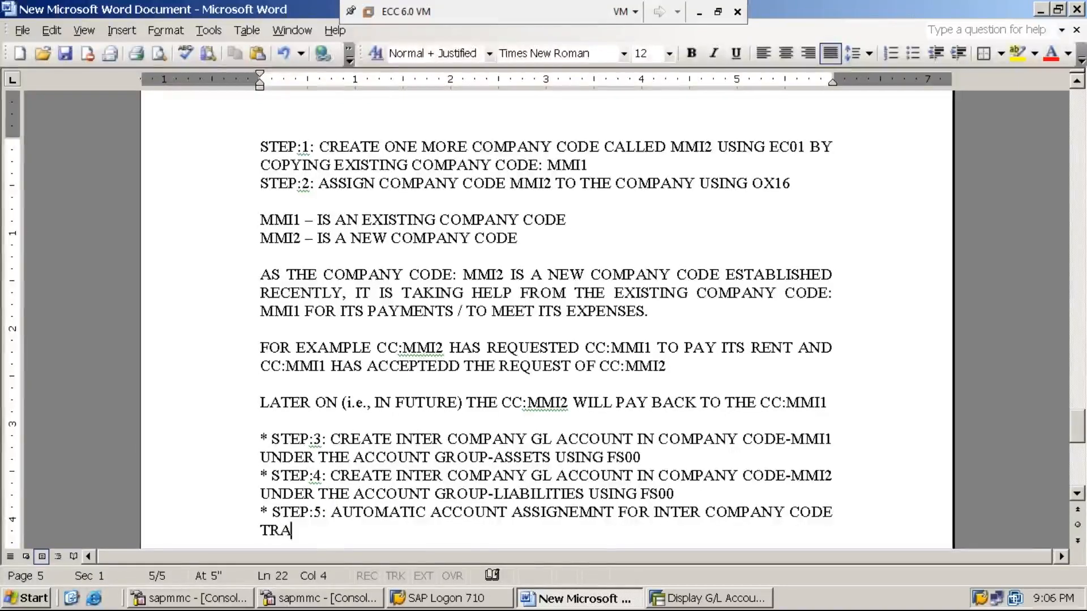
{"action": "type", "text": "NSACTIONS"}
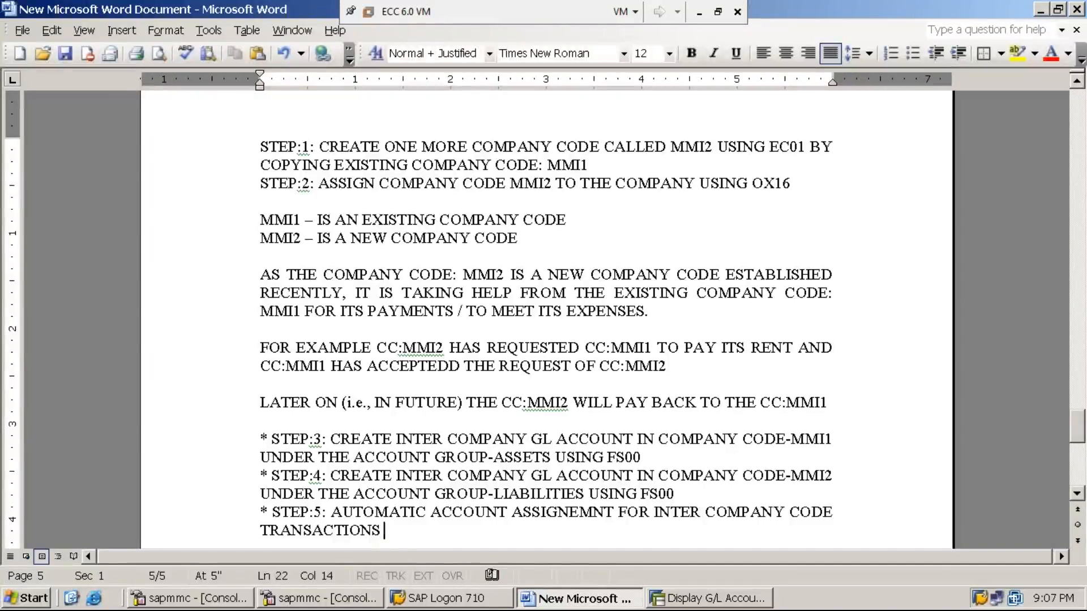
{"action": "type", "text": "USIN"}
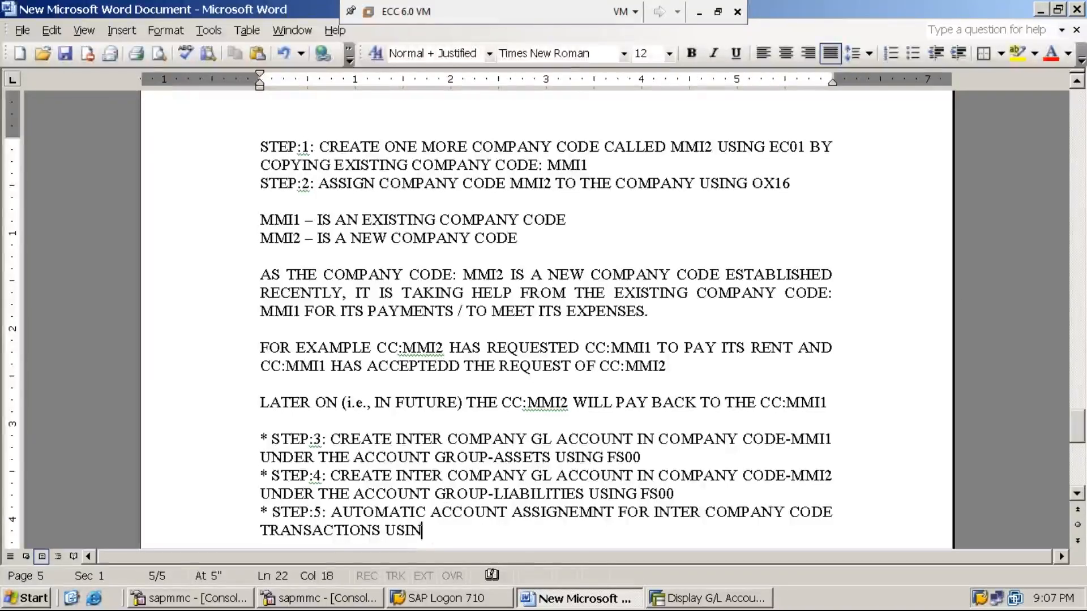
{"action": "type", "text": "G OBYA"}
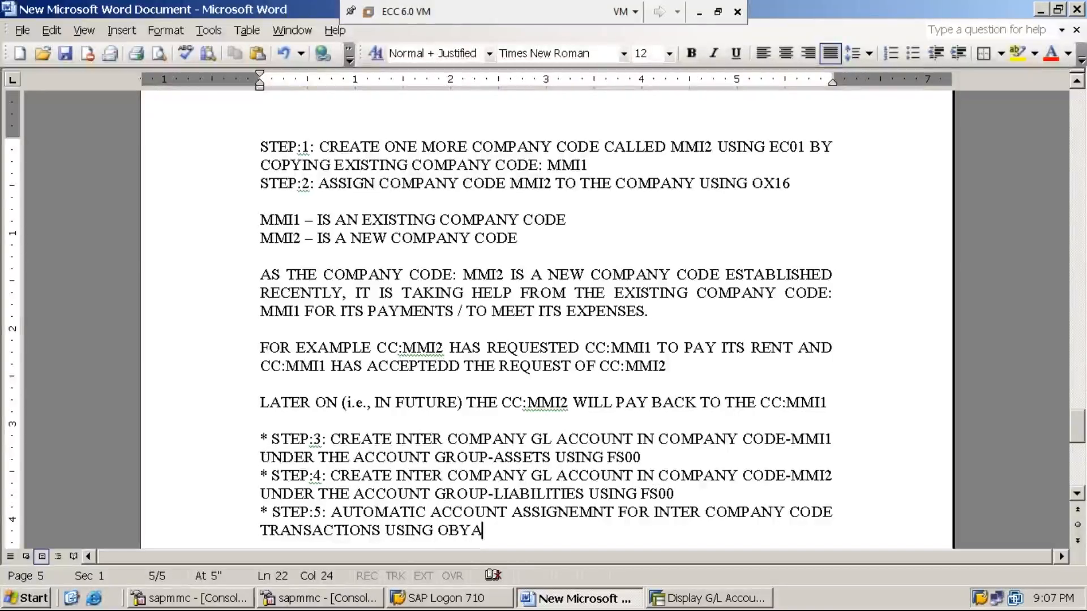
- Minimize the virtual machine window to return to the host desktop
{"action": "left_click", "coordinate": [695, 11]}
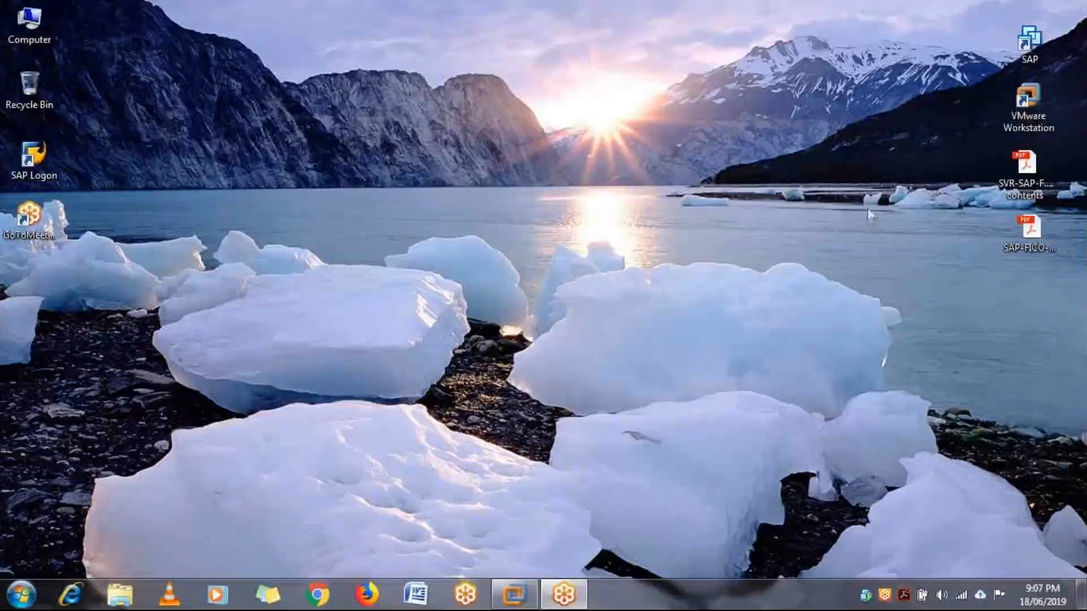
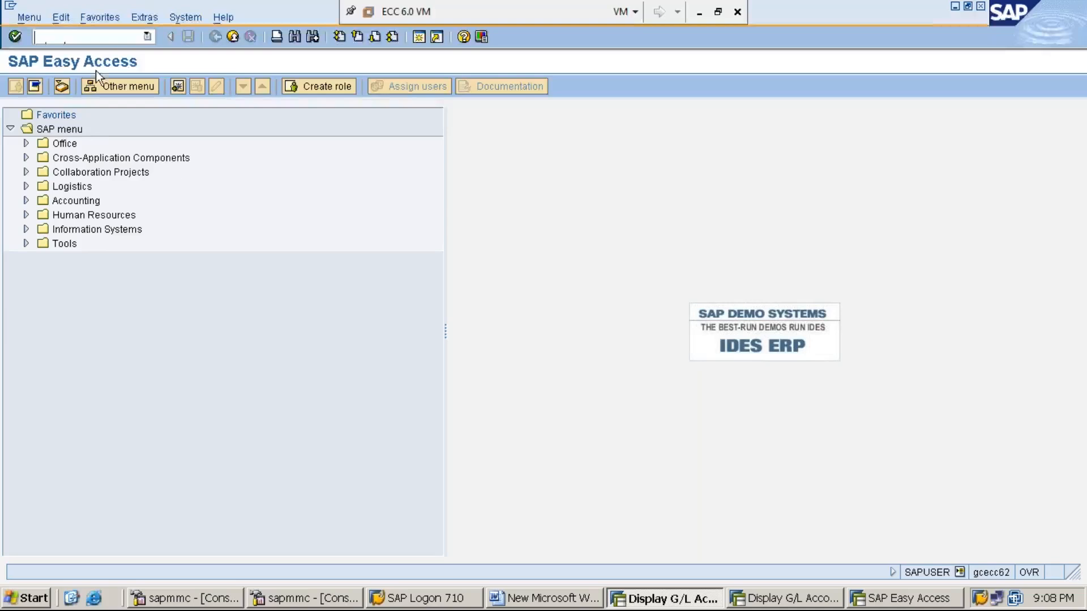
- Start transaction SPRO and open the SAP Reference IMG
{"action": "type", "text": "SPRO"}
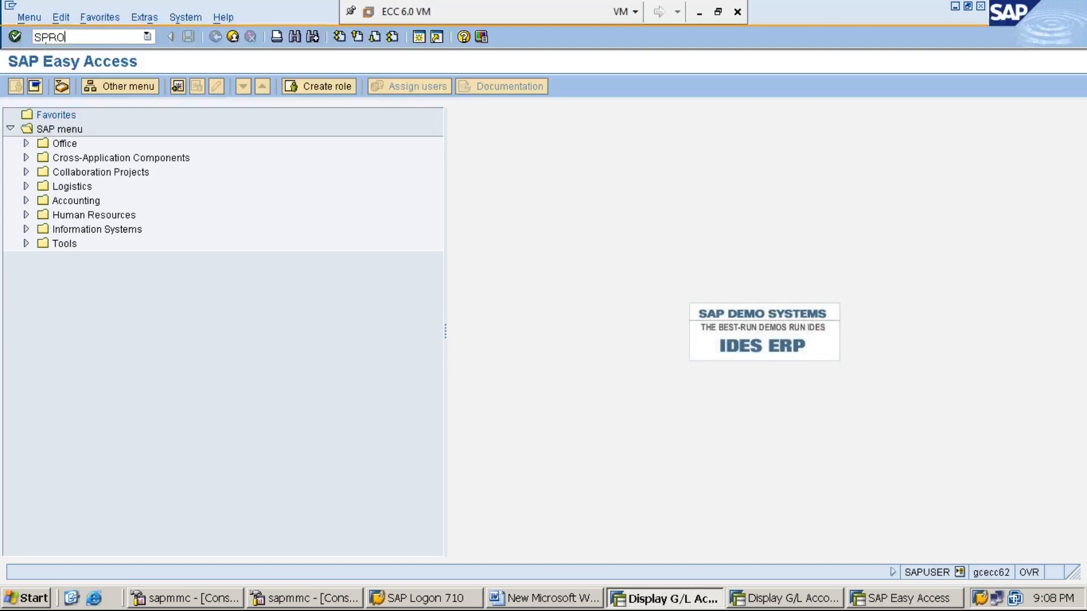
{"action": "key", "text": "Return"}
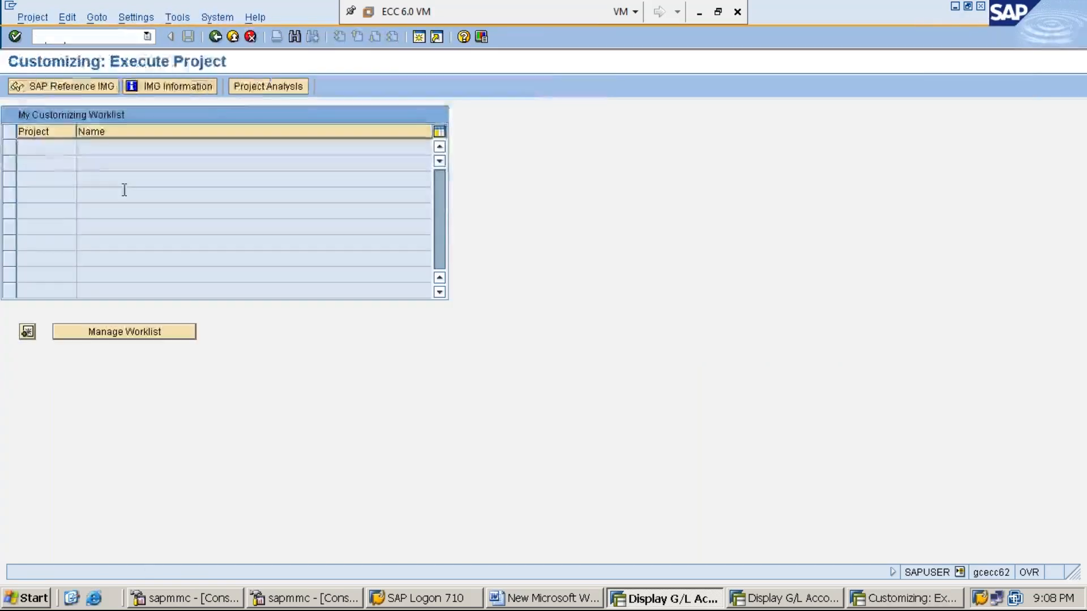
{"action": "left_click", "coordinate": [91, 86]}
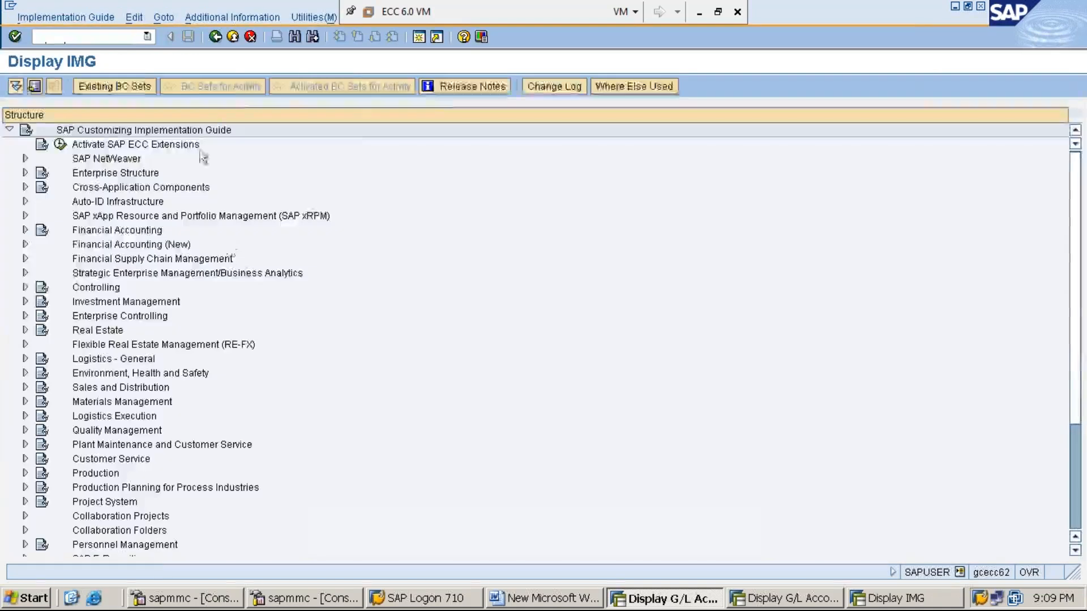
- Display the additional information column with the IMG activity keys beside the implementation guide structure
{"action": "left_click", "coordinate": [255, 22]}
{"action": "key", "text": "Down"}
{"action": "key", "text": "Right"}
{"action": "key", "text": "Down"}
{"action": "key", "text": "Right"}
{"action": "key", "text": "Down"}
{"action": "key", "text": "Return"}
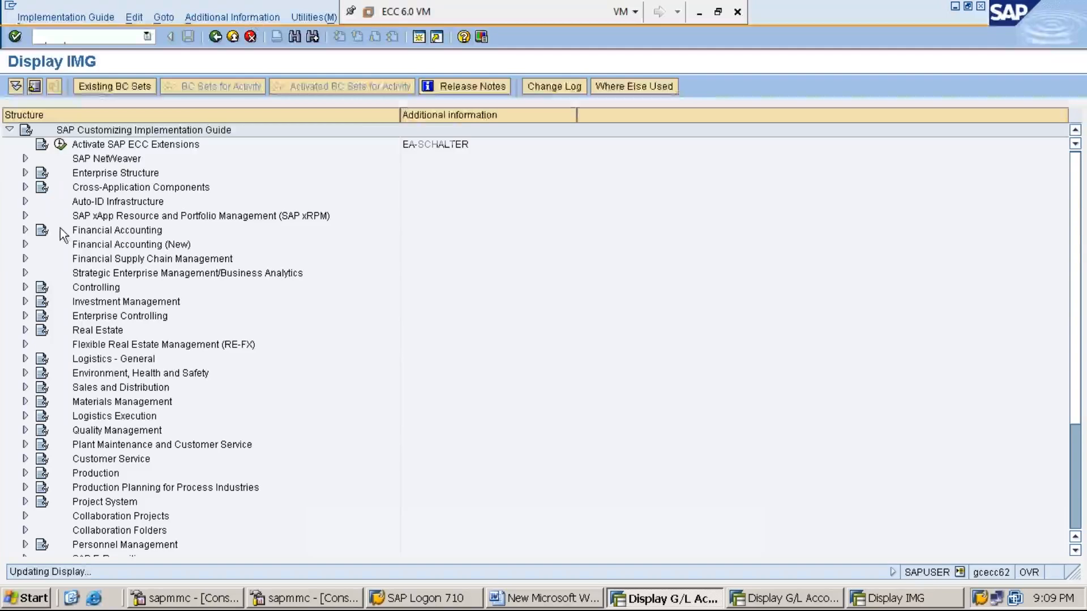
- Expand Financial Accounting and its General Ledger Accounting node in the implementation guide
{"action": "left_click", "coordinate": [99, 232]}
{"action": "double_click", "coordinate": [98, 232]}
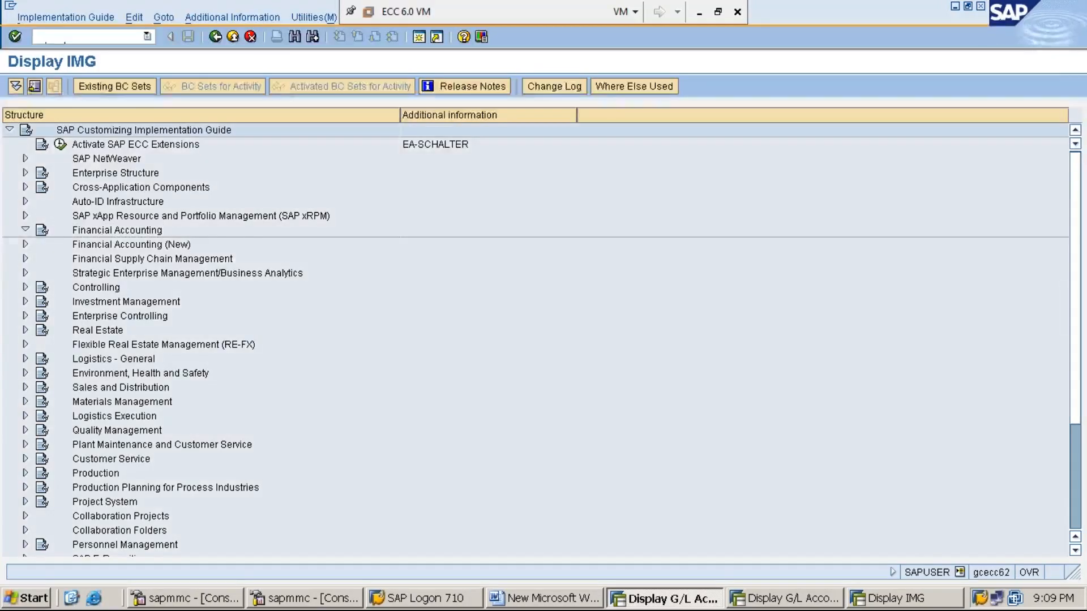
{"action": "key", "text": "Down"}
{"action": "key", "text": "Down"}
{"action": "key", "text": "Right"}
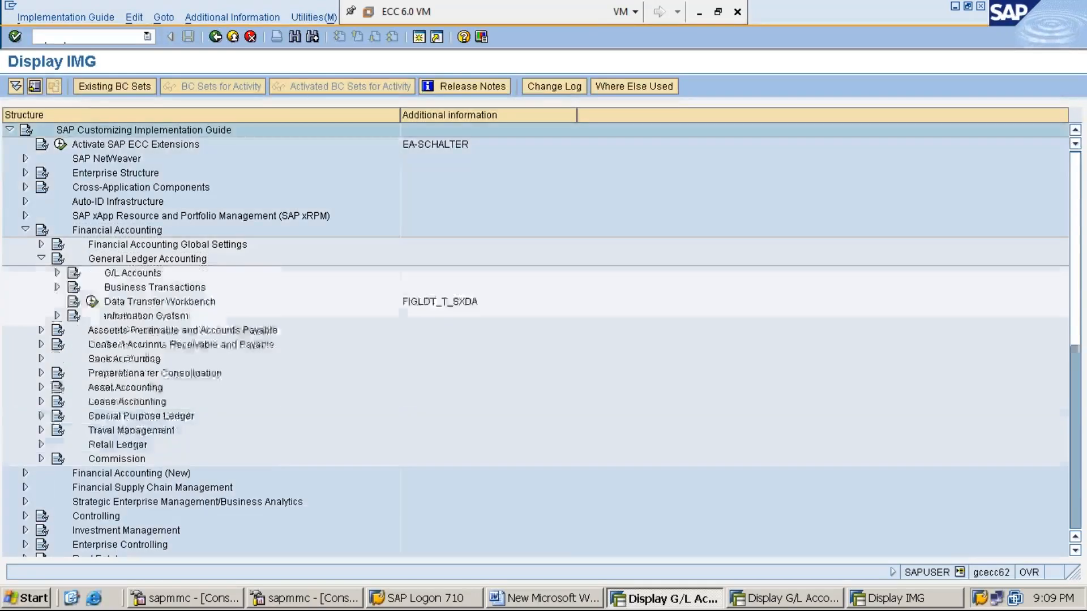
{"action": "key", "text": "Left"}
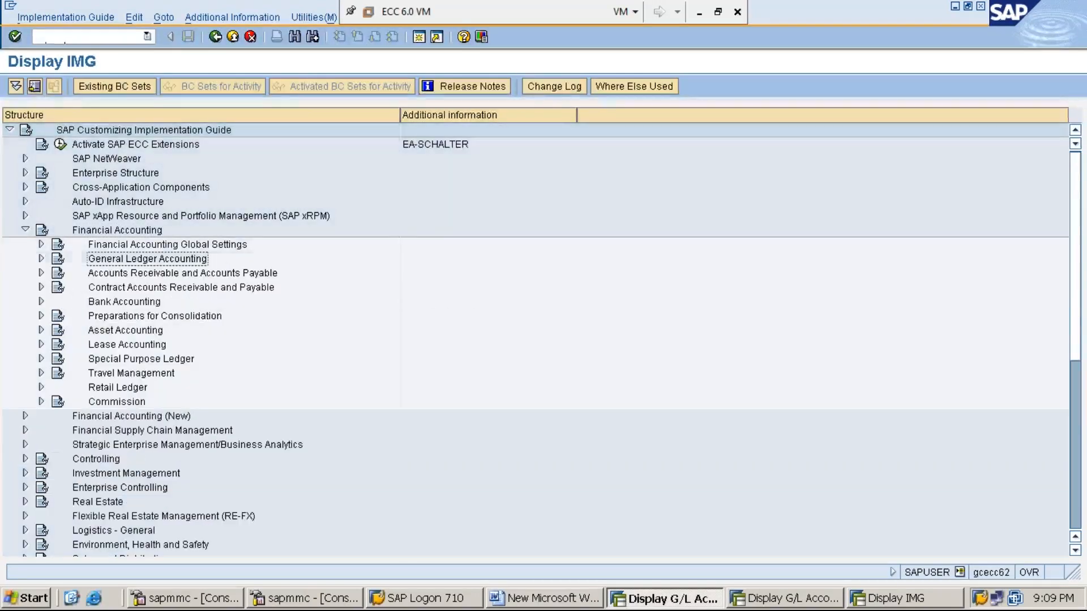
{"action": "key", "text": "Right"}
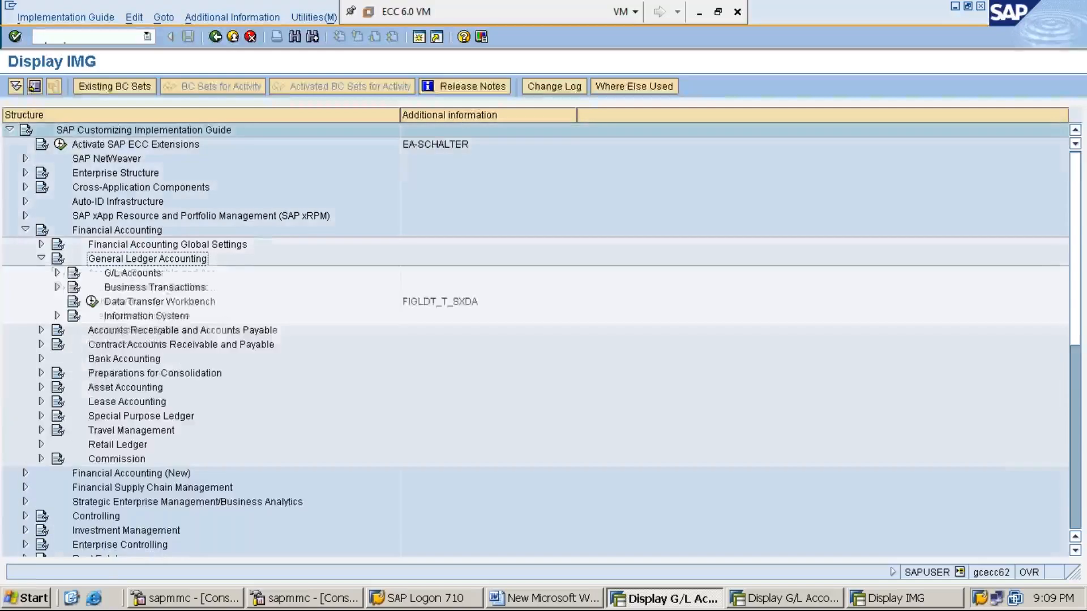
{"action": "key", "text": "Left"}
{"action": "key", "text": "Right"}
{"action": "key", "text": "Left"}
{"action": "key", "text": "Right"}
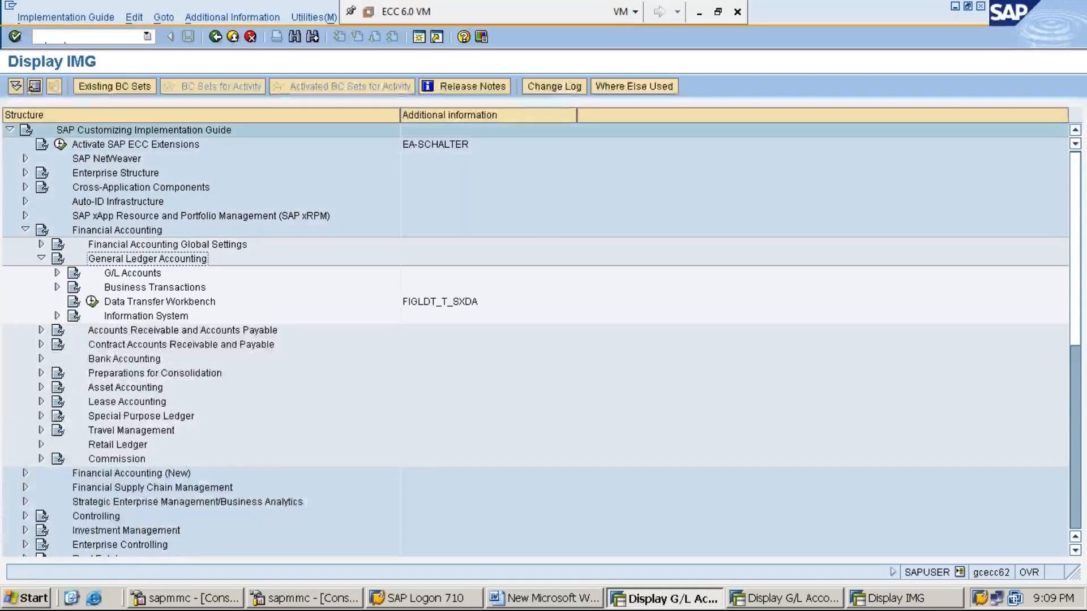
- Expand Business Transactions under General Ledger Accounting and execute Prepare Cross-Company Code Transactions
{"action": "key", "text": "Down"}
{"action": "key", "text": "Down"}
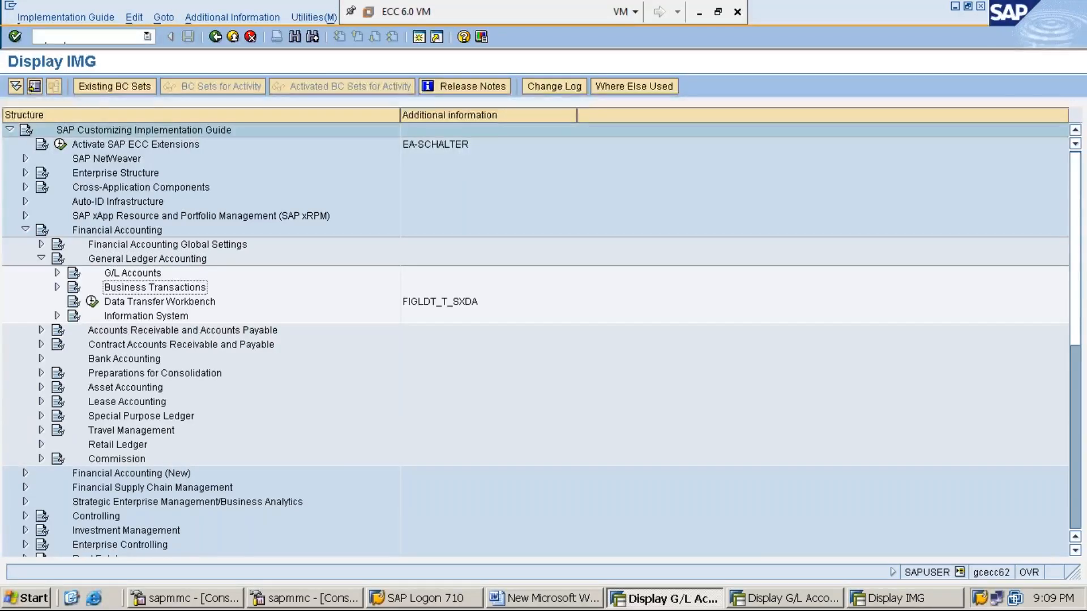
{"action": "key", "text": "Right"}
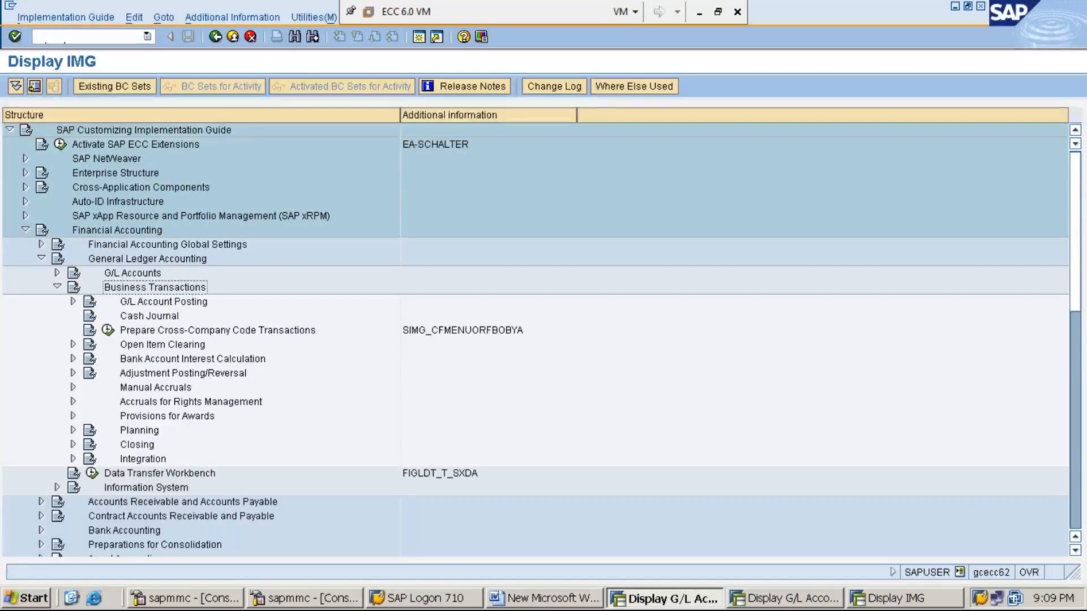
{"action": "key", "text": "Down"}
{"action": "key", "text": "Down"}
{"action": "key", "text": "Down"}
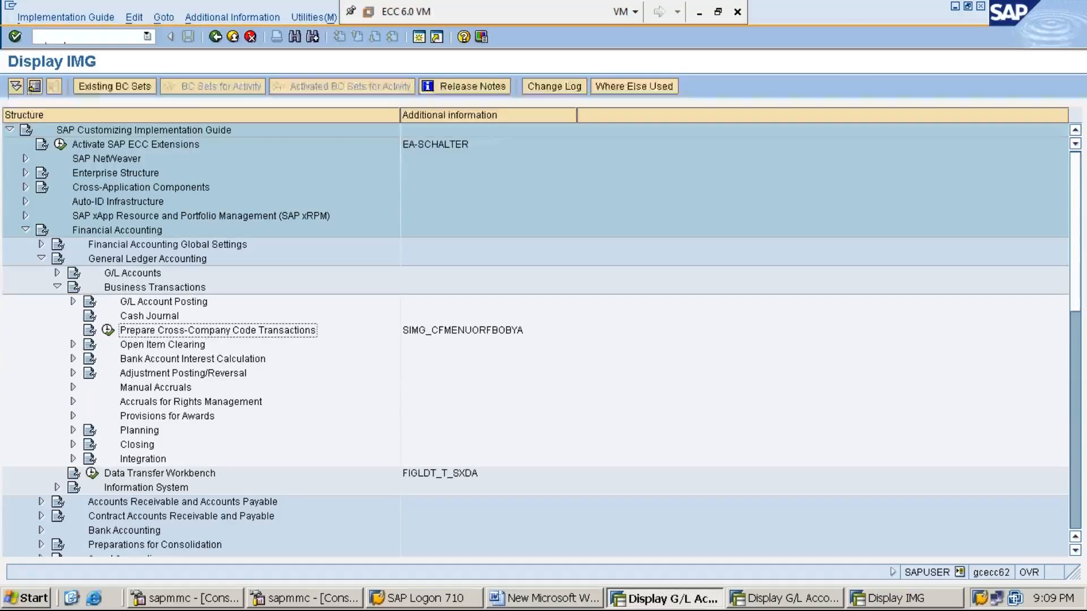
{"action": "left_click", "coordinate": [108, 331]}
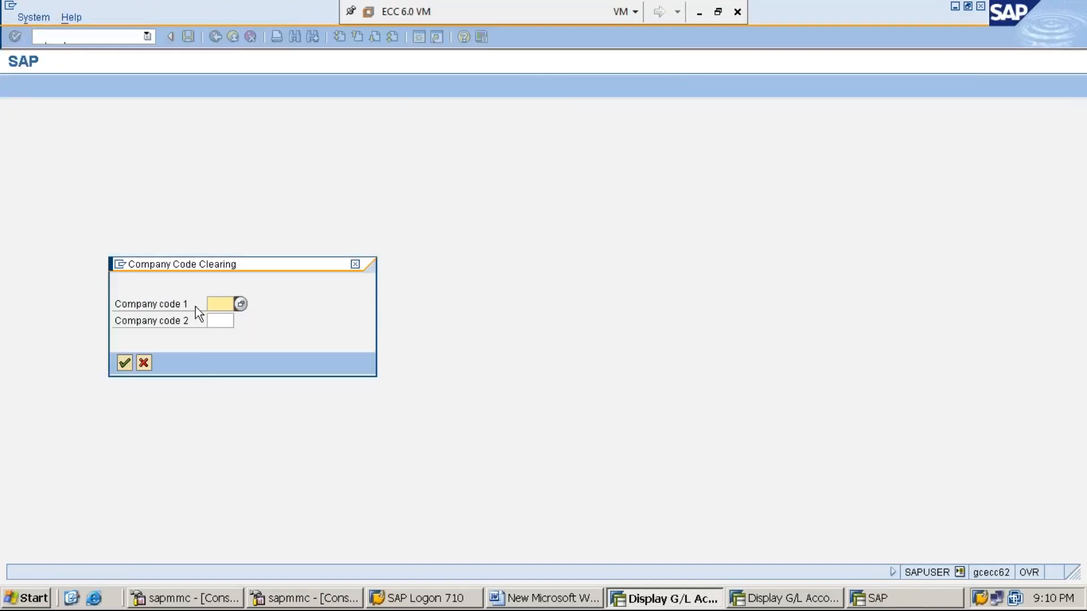
- Enter MMI1 as company code 1 and MMI2 as company code 2 for company code clearing, and confirm
{"action": "type", "text": "MMI1"}
{"action": "left_click", "coordinate": [218, 322]}
{"action": "type", "text": "MMI2"}
{"action": "key", "text": "Return"}
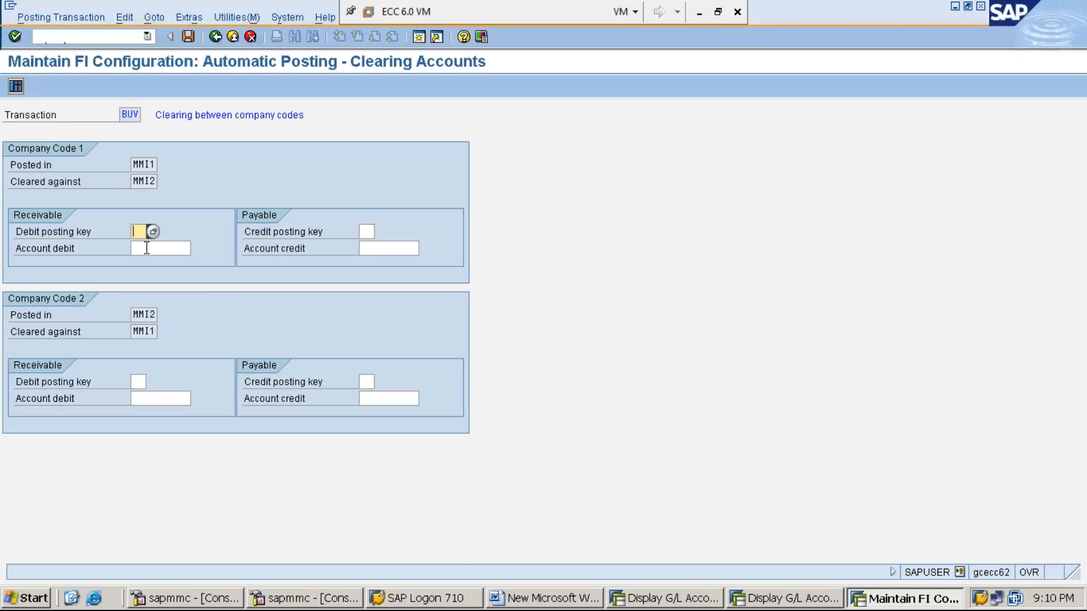
- For postings in MMI1, set the receivable debit posting key to 40 and choose 100002 (MM02 ACCOUNT) as the debit account
{"action": "type", "text": "40"}
{"action": "left_click", "coordinate": [166, 248]}
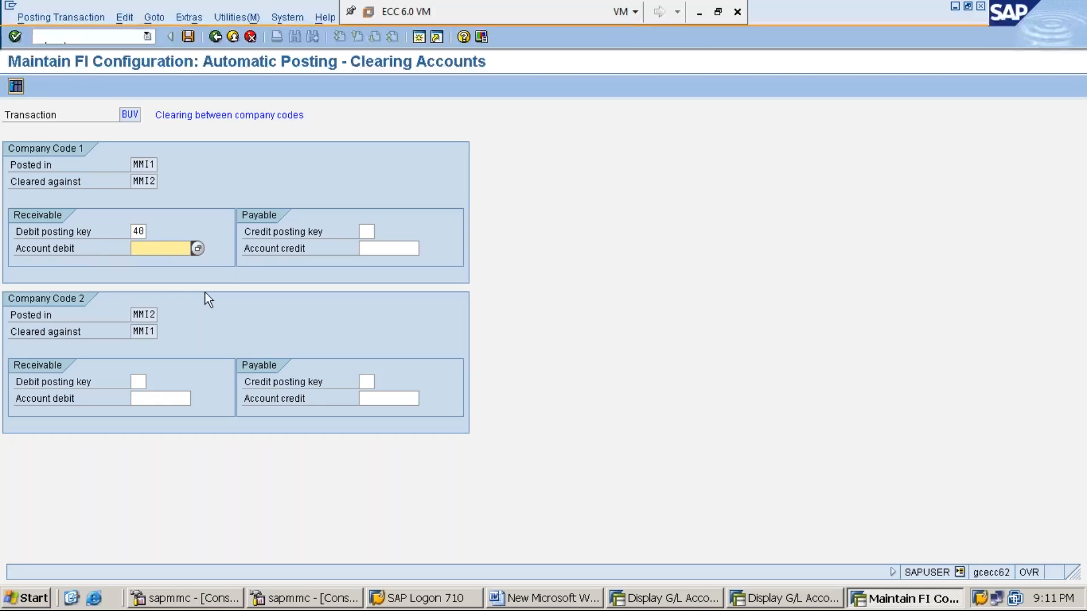
{"action": "left_click", "coordinate": [198, 248]}
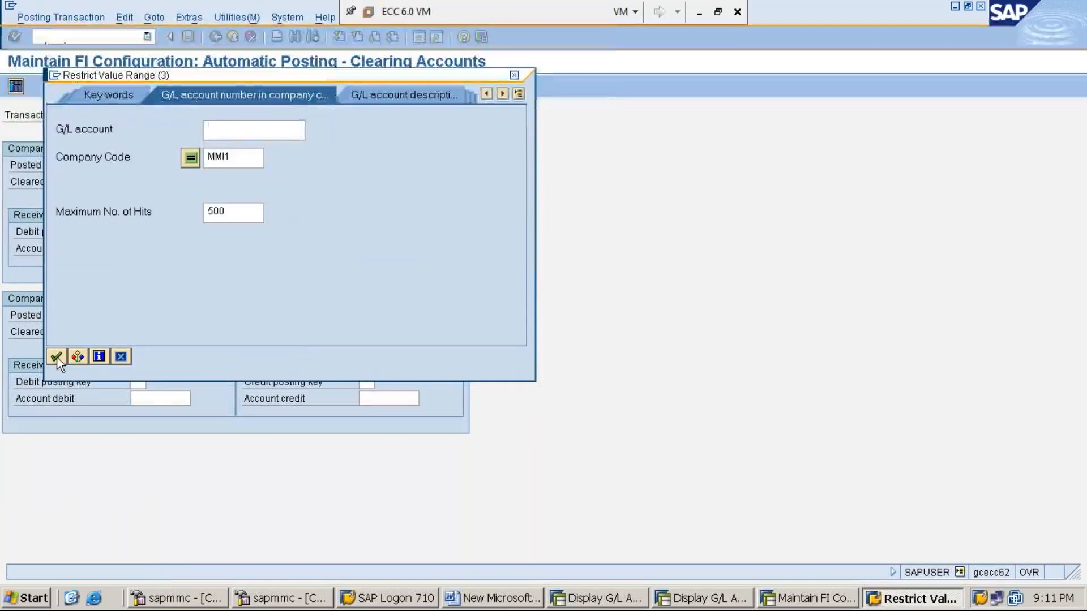
{"action": "left_click", "coordinate": [56, 357]}
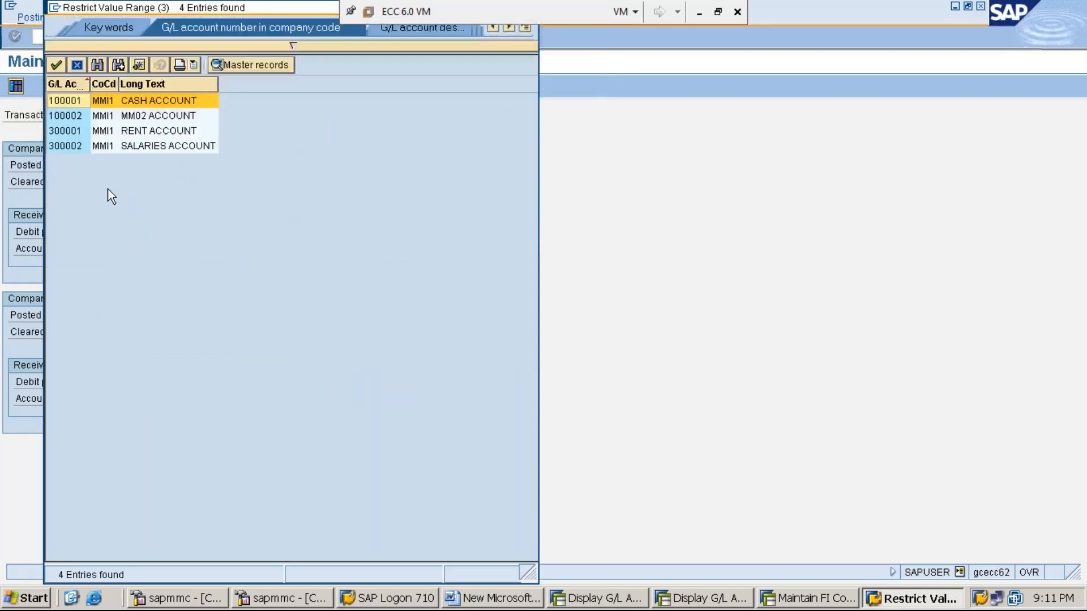
{"action": "left_click", "coordinate": [148, 117]}
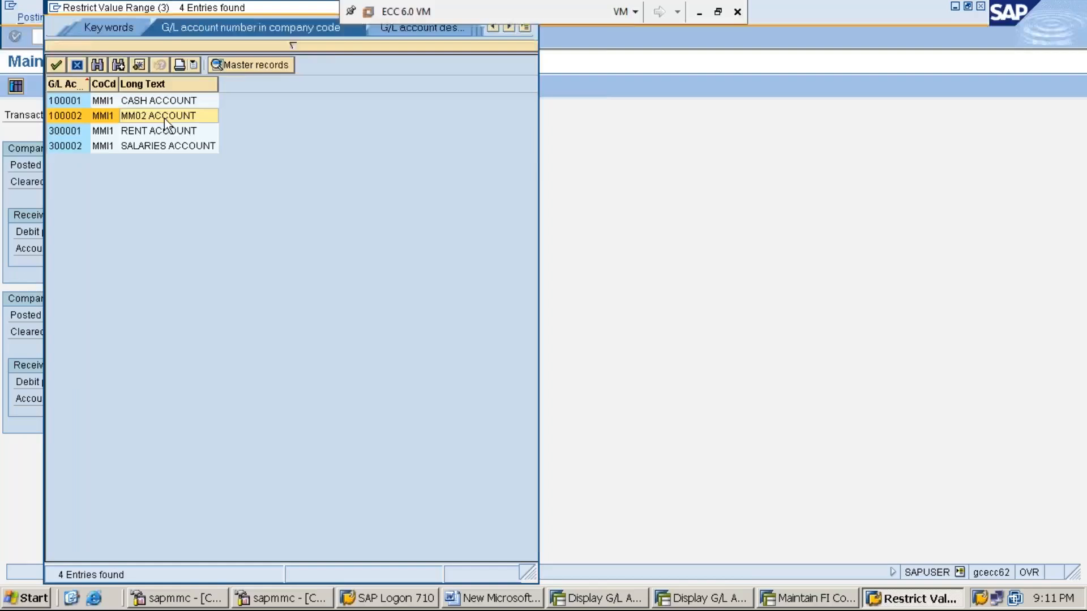
{"action": "double_click", "coordinate": [164, 118]}
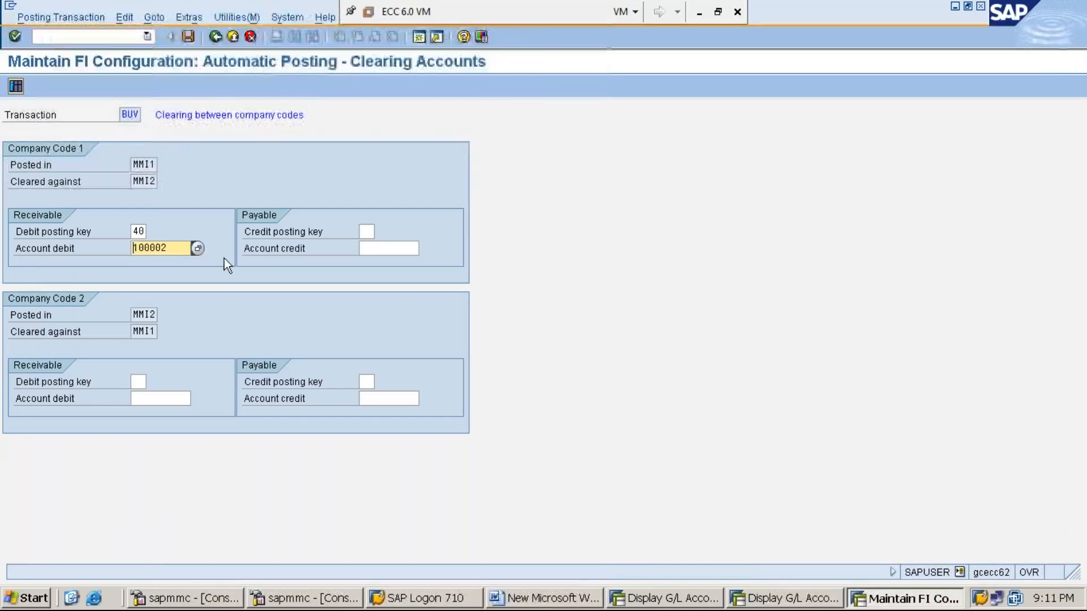
- Clear MMI1's debit account and reselect 100002 from the G/L accounts of company code MMI1
{"action": "key", "text": "Delete"}
{"action": "key", "text": "Delete"}
{"action": "key", "text": "Delete"}
{"action": "key", "text": "Delete"}
{"action": "key", "text": "Delete"}
{"action": "key", "text": "Delete"}
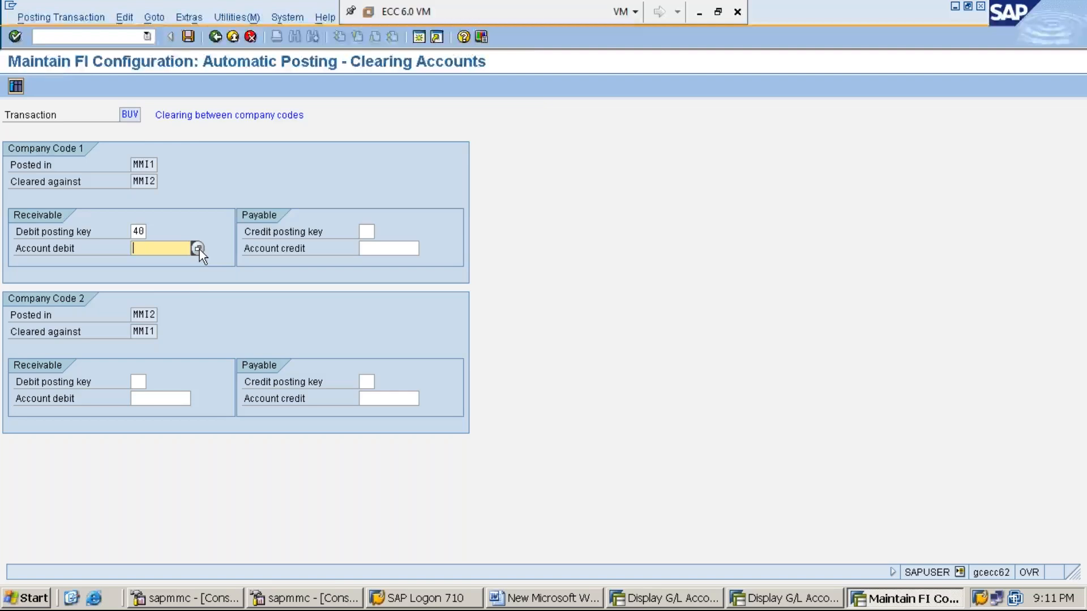
{"action": "left_click", "coordinate": [197, 249]}
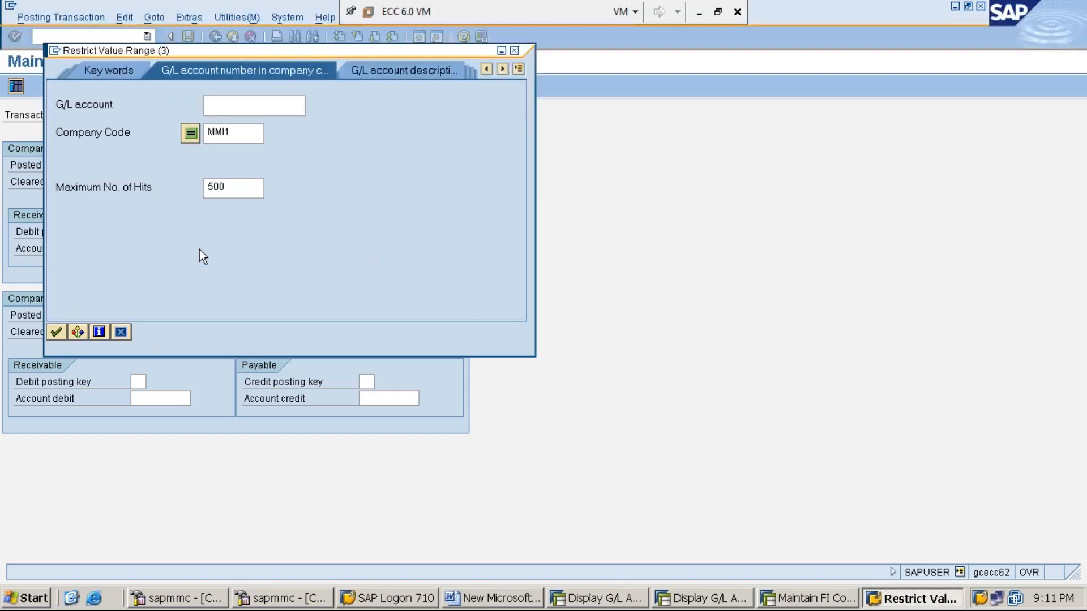
{"action": "left_click", "coordinate": [240, 131]}
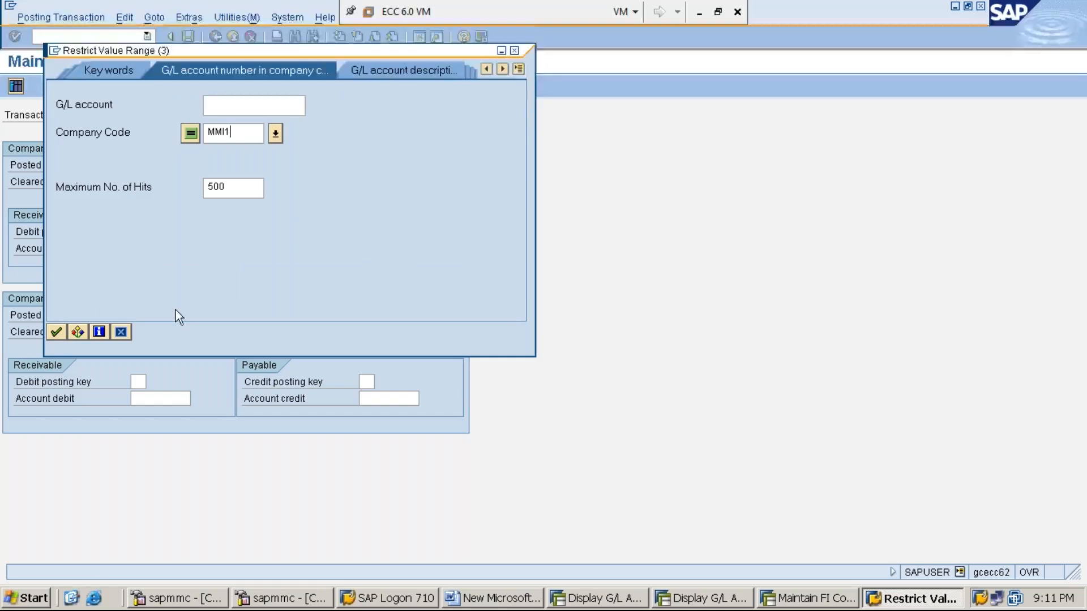
{"action": "key", "text": "Return"}
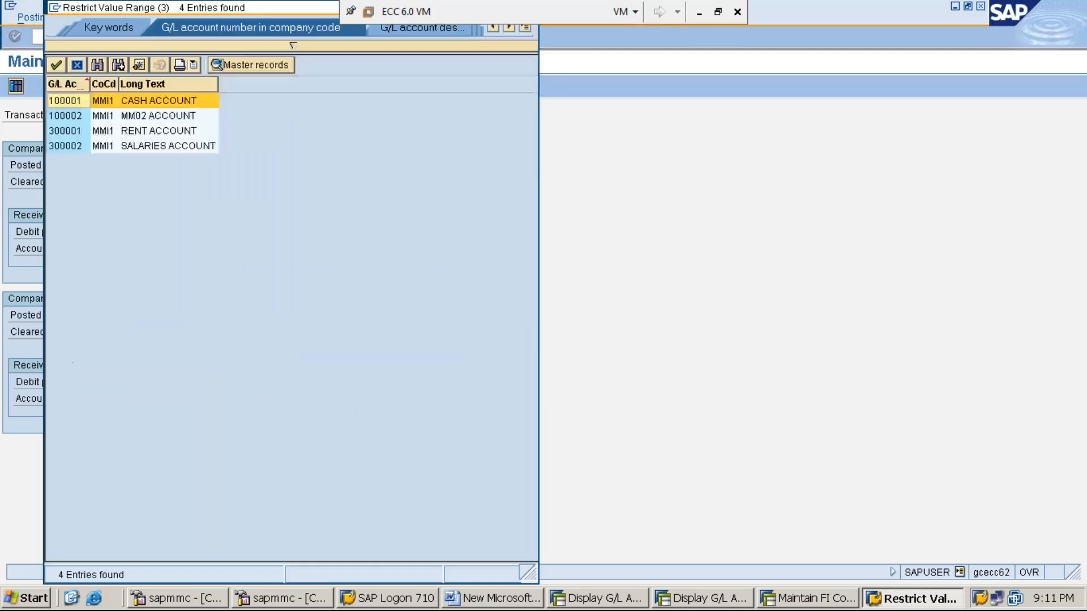
{"action": "double_click", "coordinate": [157, 116]}
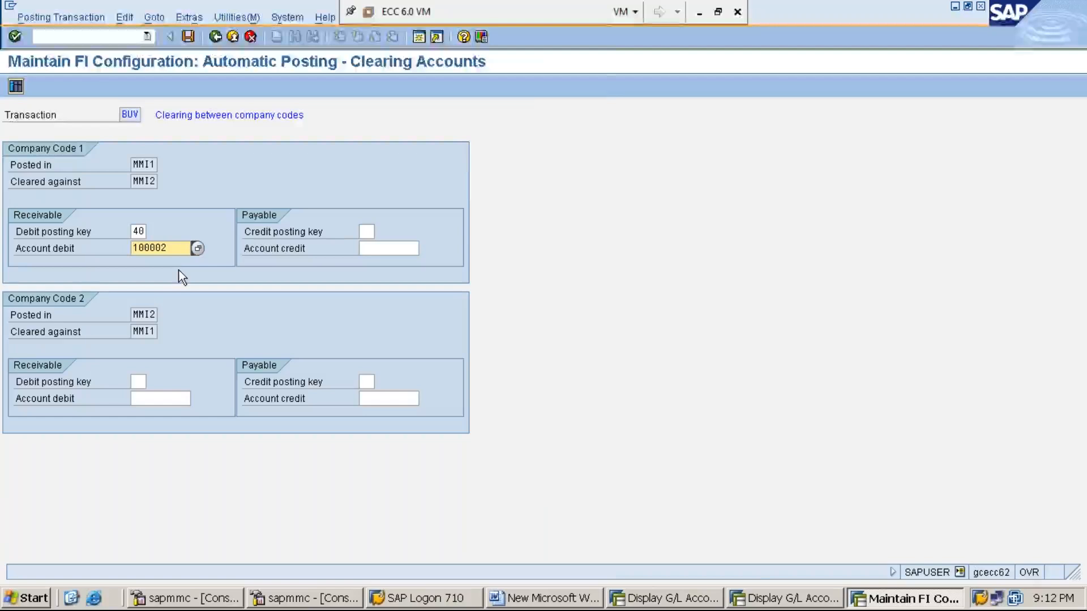
- For postings in MMI1, set the payable credit posting key to 50 and choose 100002 (MM02 ACCOUNT) as the credit account
{"action": "left_click", "coordinate": [364, 229]}
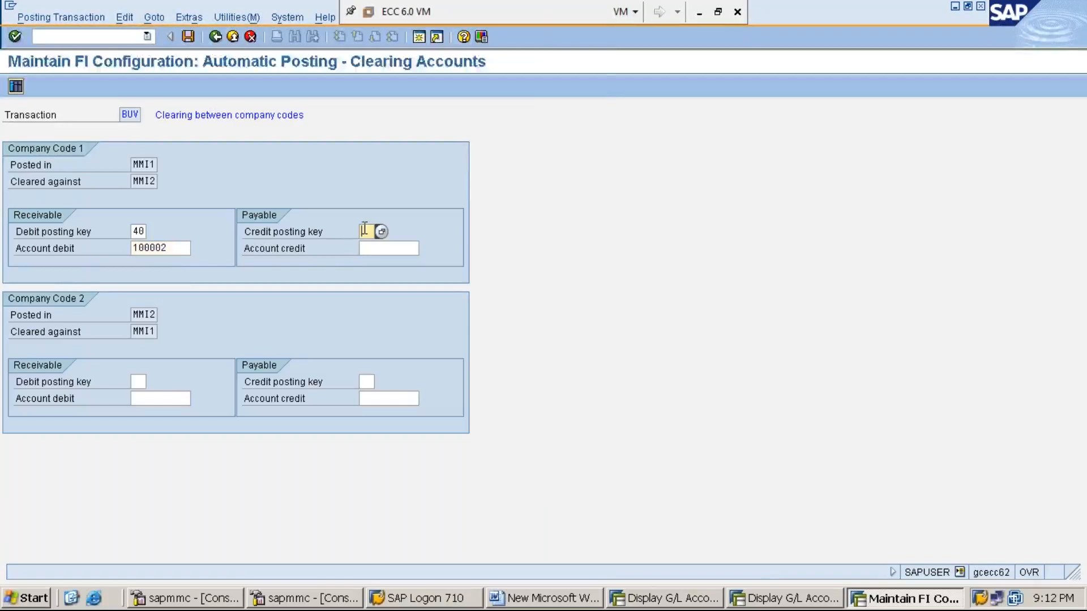
{"action": "type", "text": "50"}
{"action": "left_click", "coordinate": [394, 248]}
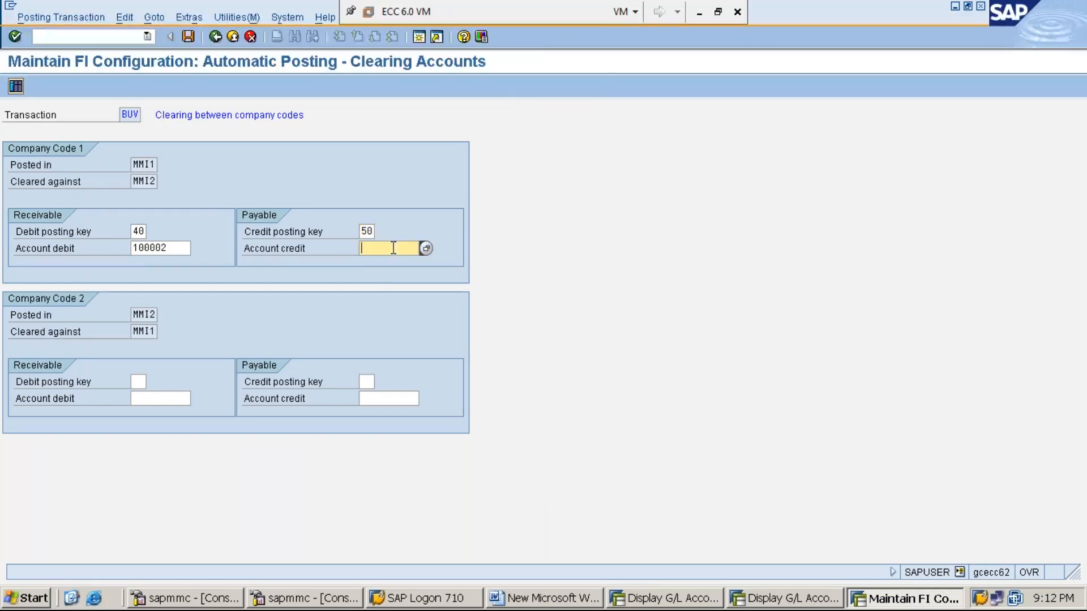
{"action": "left_click", "coordinate": [426, 249]}
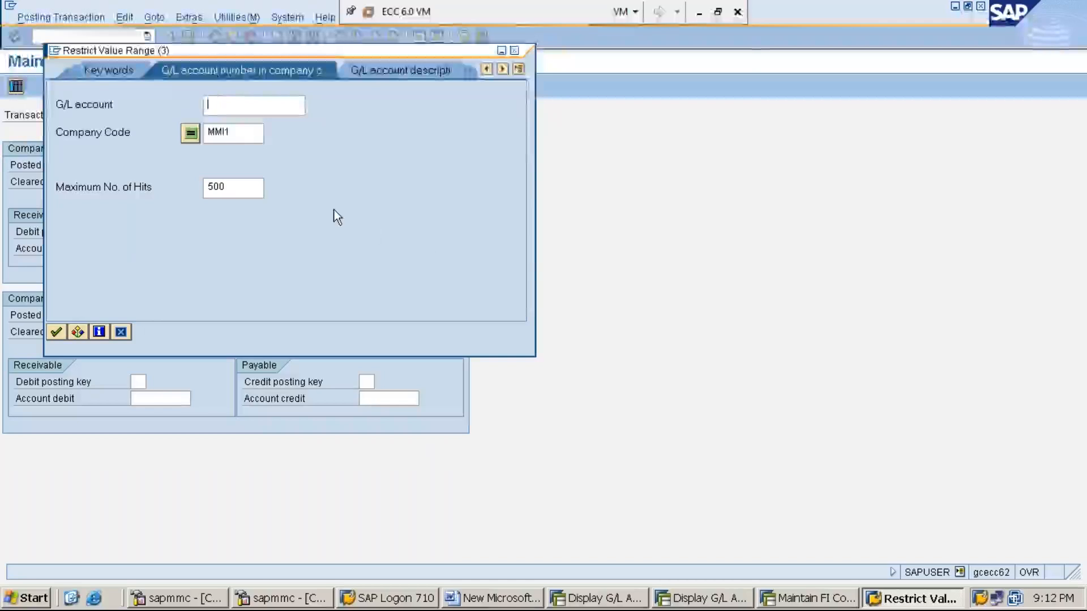
{"action": "left_click", "coordinate": [243, 136]}
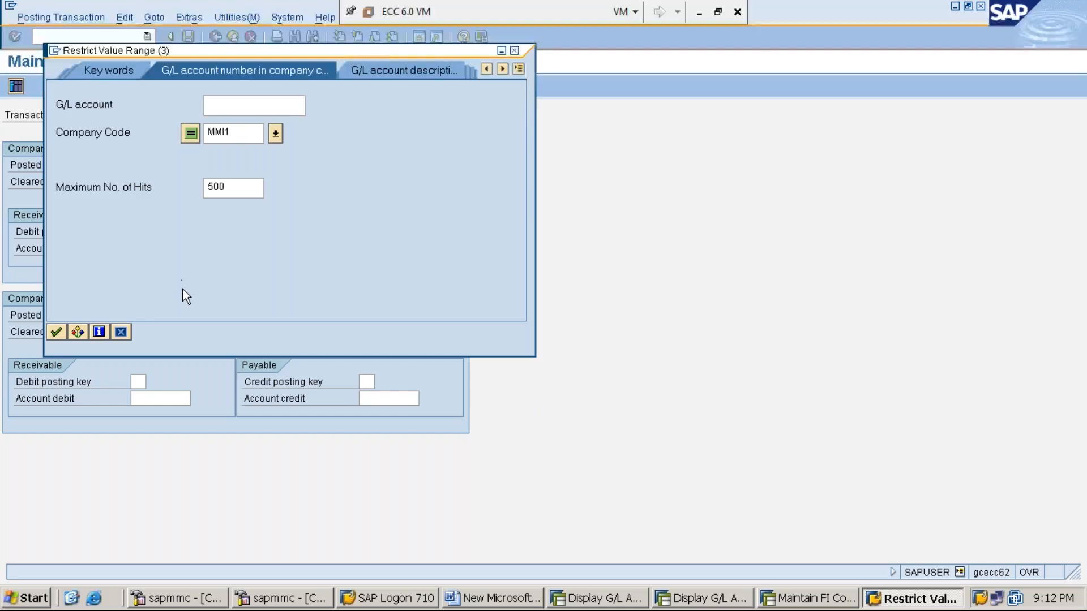
{"action": "key", "text": "Return"}
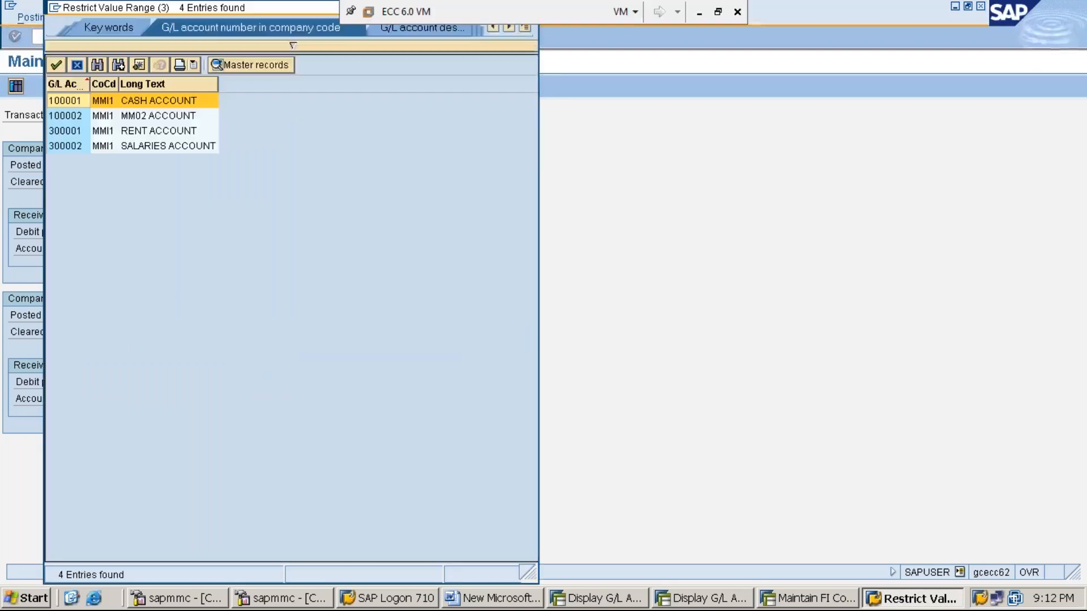
{"action": "double_click", "coordinate": [148, 117]}
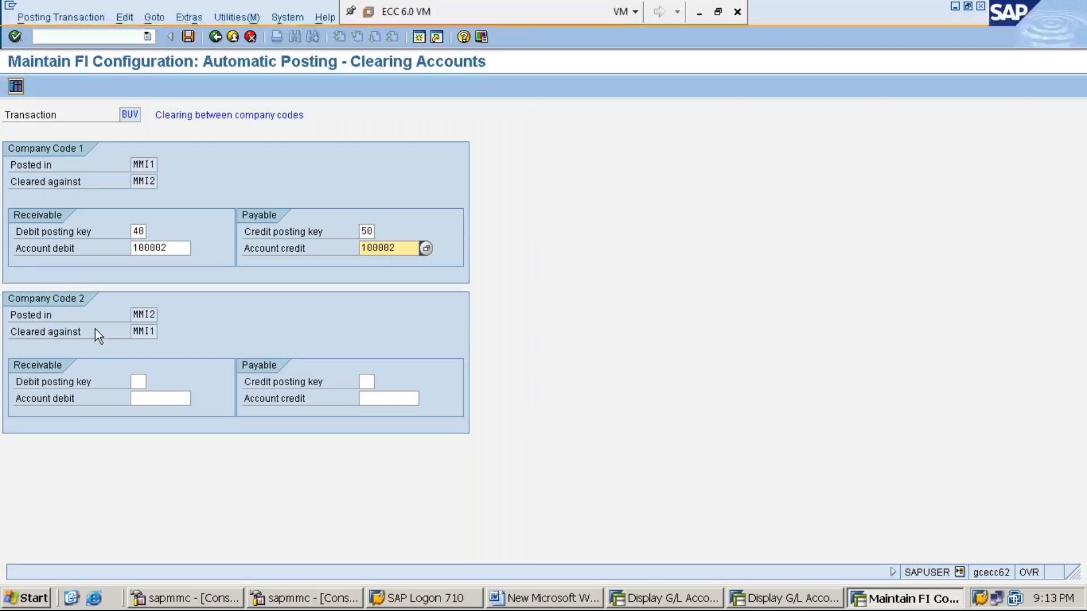
- For postings in MMI2, set the receivable debit posting key to 40 and choose MMI2's G/L account 200002 (MM01 ACCOUNT) as the debit account
{"action": "left_click", "coordinate": [136, 380]}
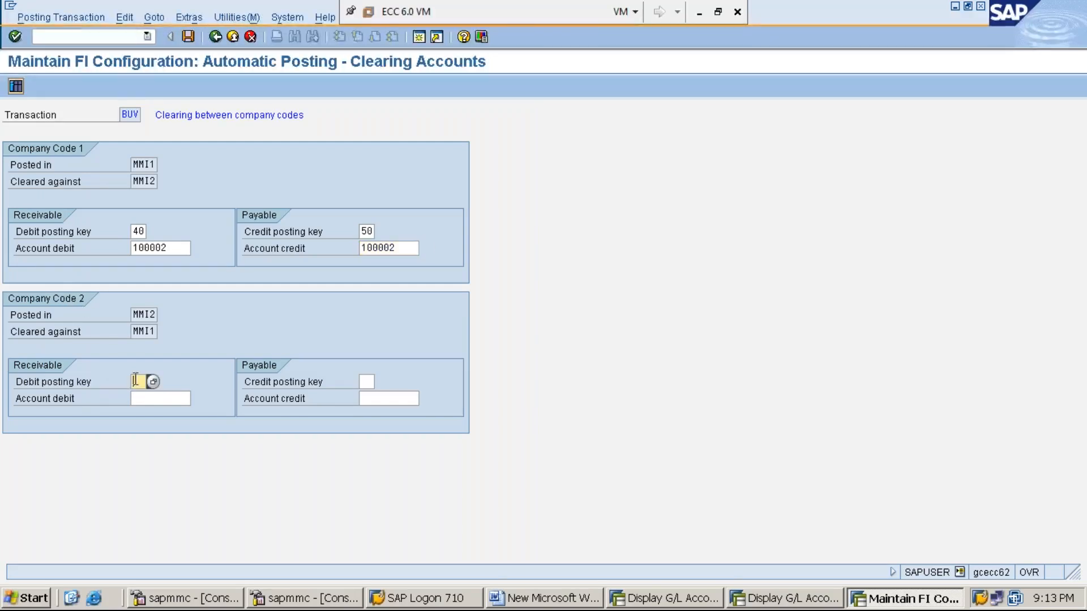
{"action": "type", "text": "40"}
{"action": "left_click", "coordinate": [171, 399]}
{"action": "left_click", "coordinate": [198, 398]}
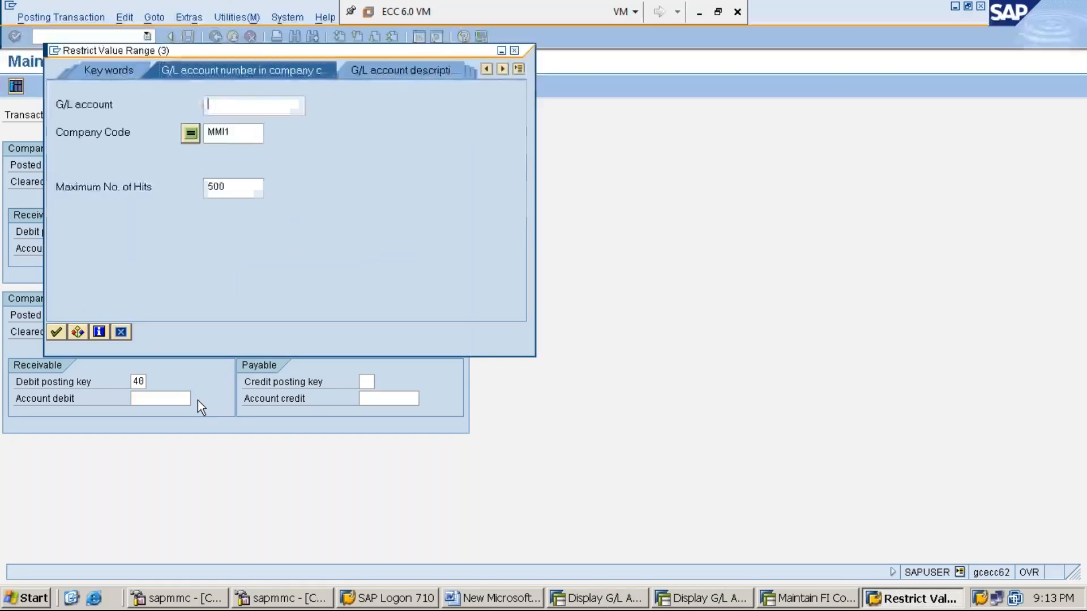
{"action": "left_click", "coordinate": [241, 132]}
{"action": "key", "text": "BackSpace"}
{"action": "type", "text": "2"}
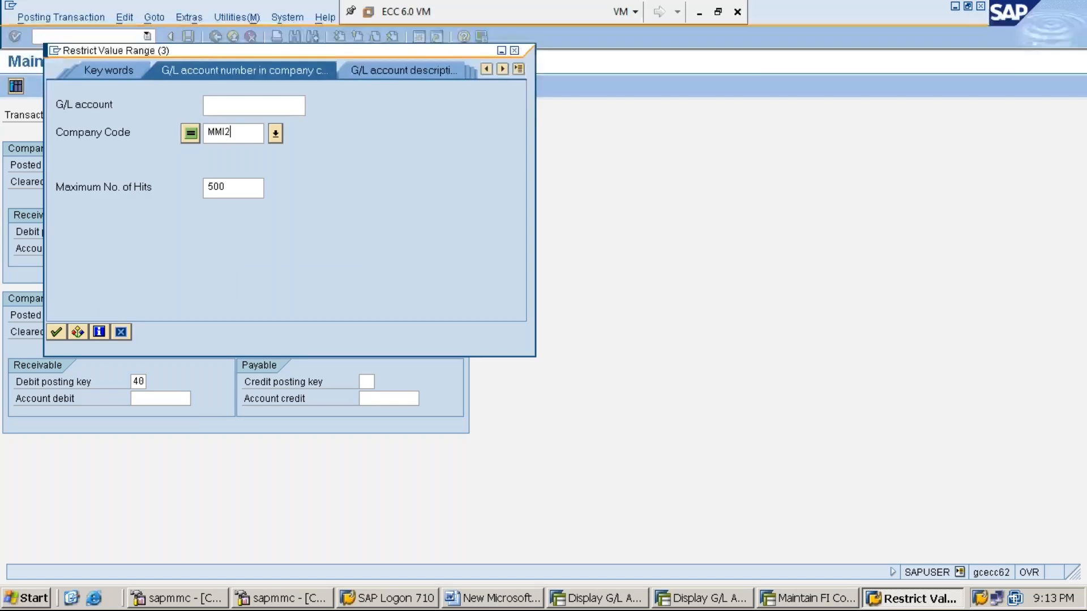
{"action": "key", "text": "Return"}
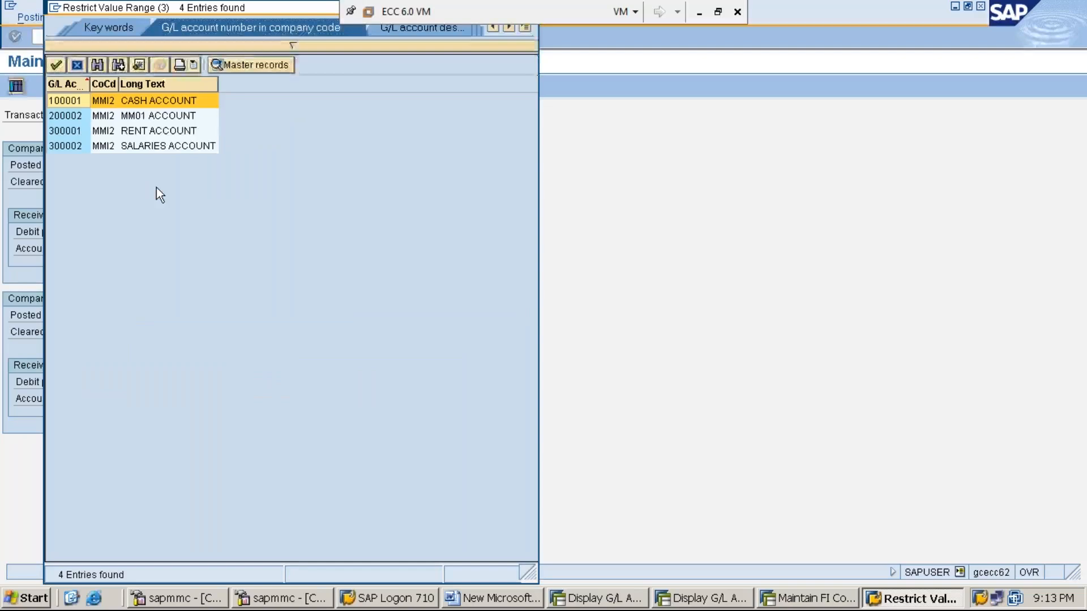
{"action": "left_click", "coordinate": [164, 116]}
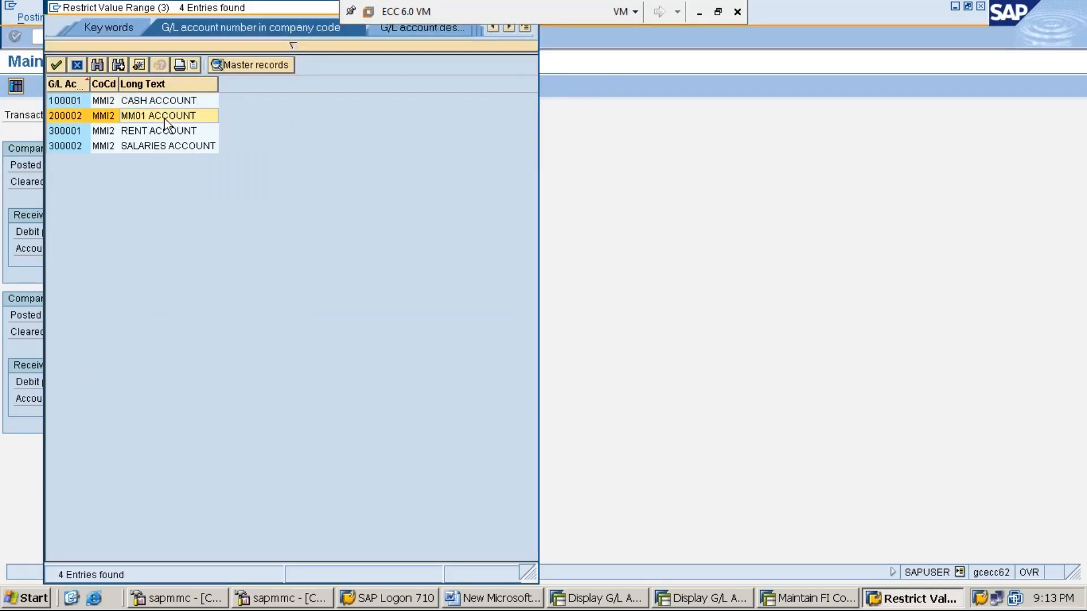
{"action": "double_click", "coordinate": [164, 118]}
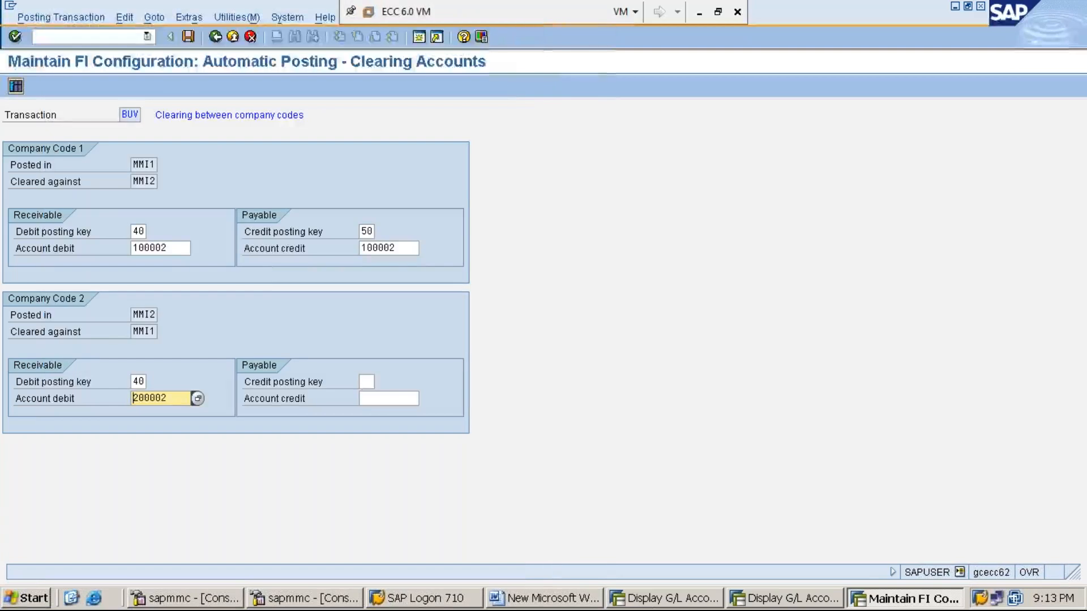
- For postings in MMI2, set the payable credit posting key to 50 with credit account 200002 (MM01 ACCOUNT), and save under customizing request ECCK900148
{"action": "left_click", "coordinate": [366, 381]}
{"action": "type", "text": "50"}
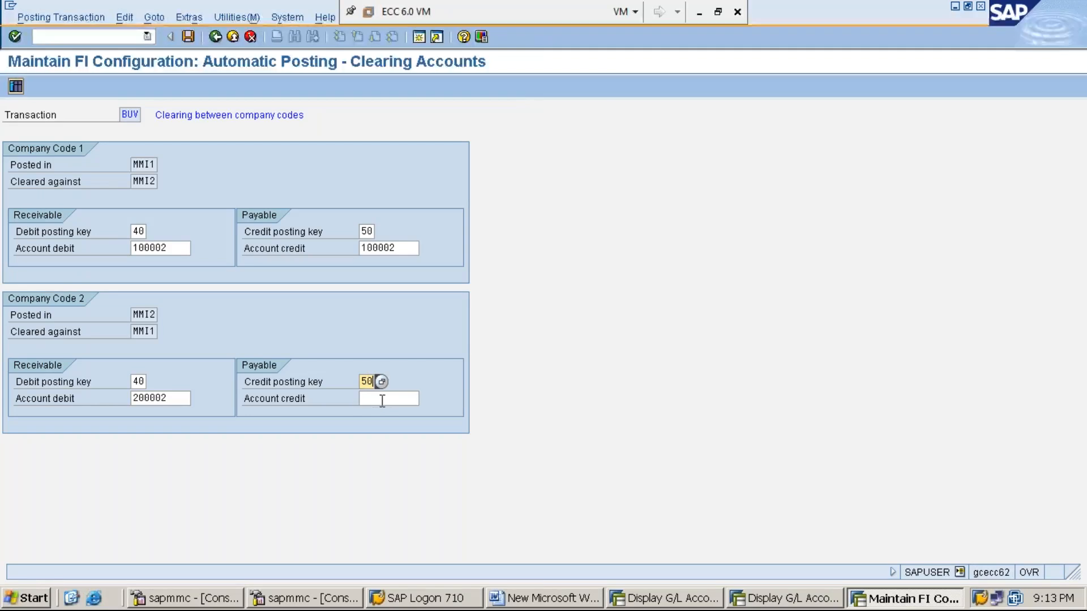
{"action": "left_click", "coordinate": [389, 400]}
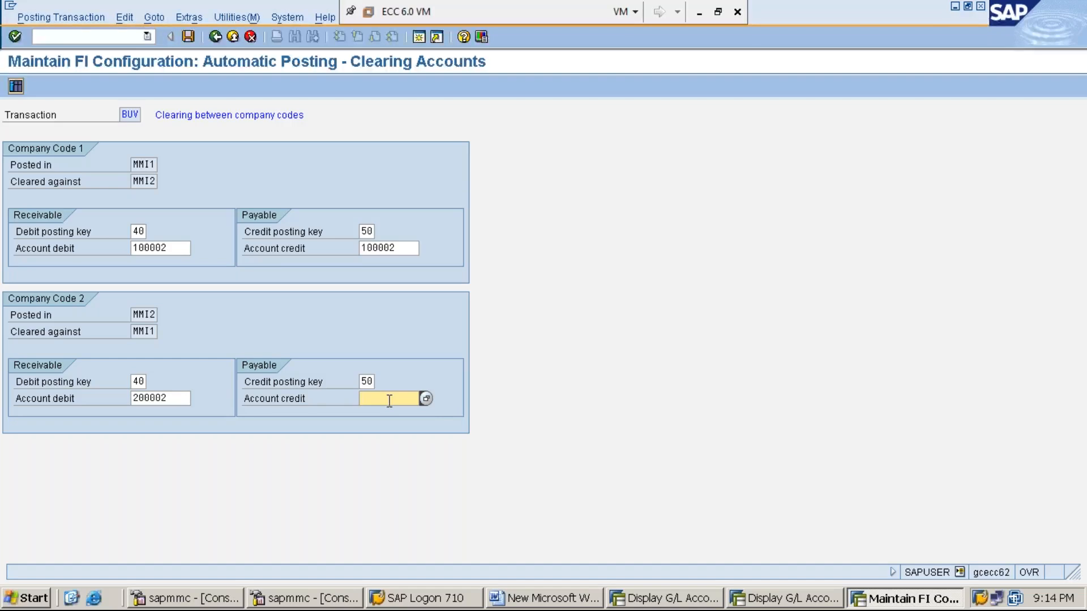
{"action": "left_click", "coordinate": [426, 399]}
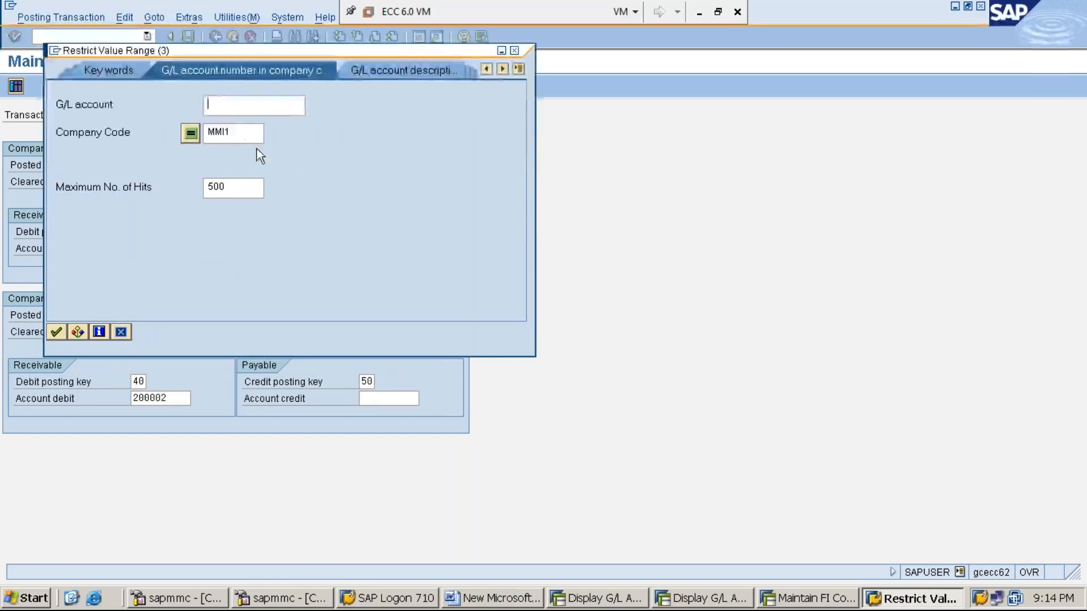
{"action": "left_click", "coordinate": [241, 131]}
{"action": "key", "text": "BackSpace"}
{"action": "type", "text": "2"}
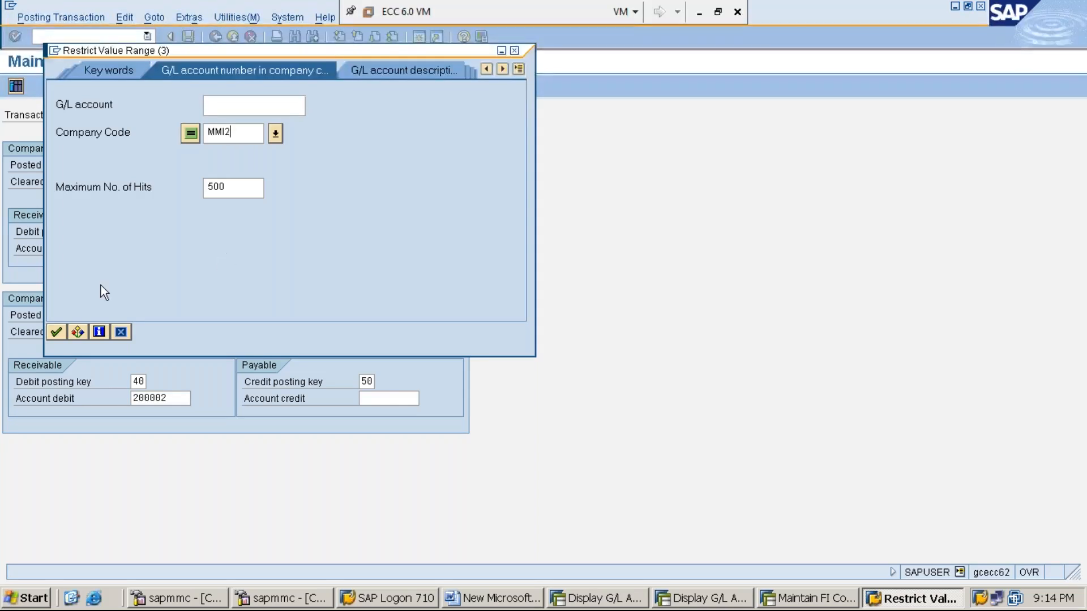
{"action": "left_click", "coordinate": [57, 334]}
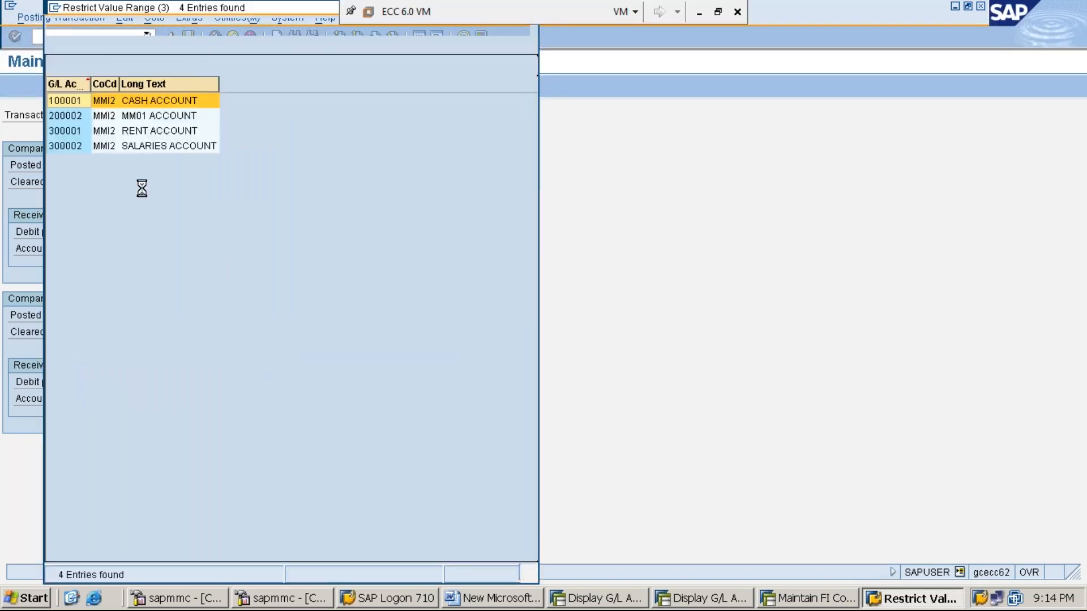
{"action": "left_click", "coordinate": [150, 117]}
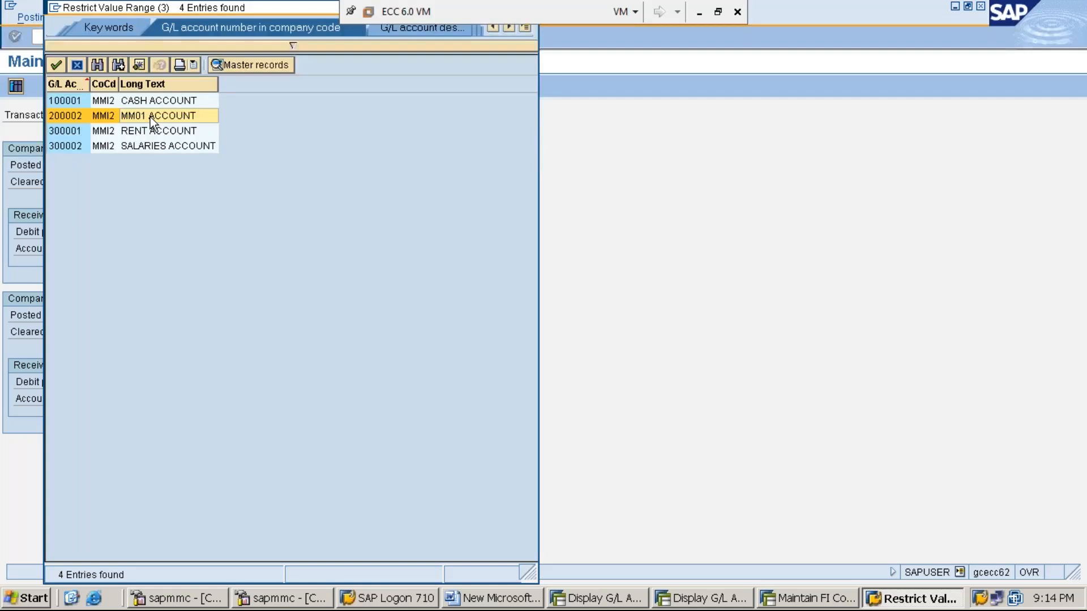
{"action": "double_click", "coordinate": [150, 117]}
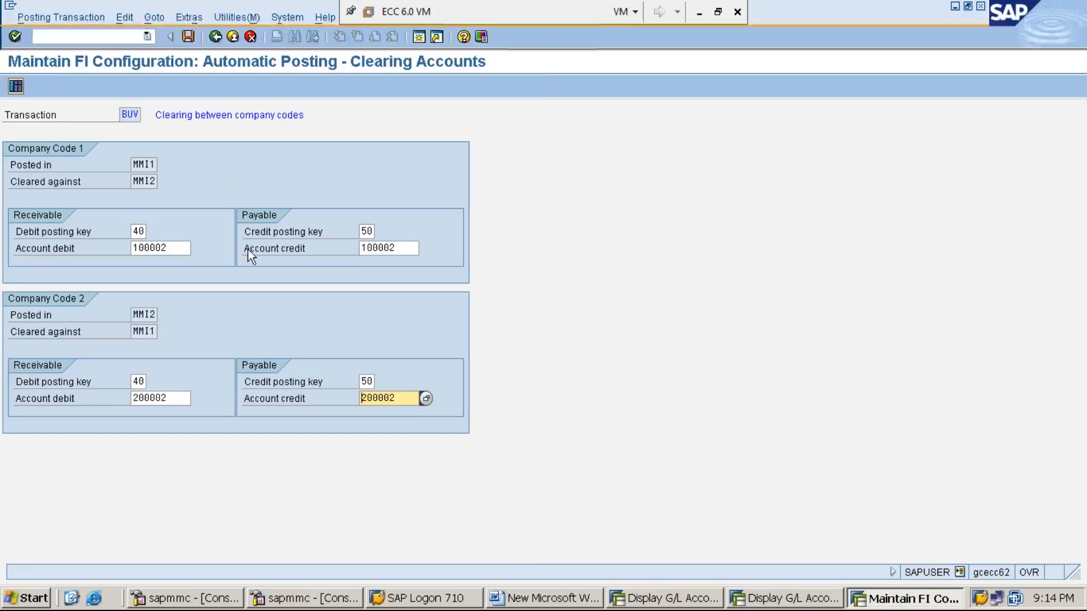
{"action": "left_click", "coordinate": [188, 36]}
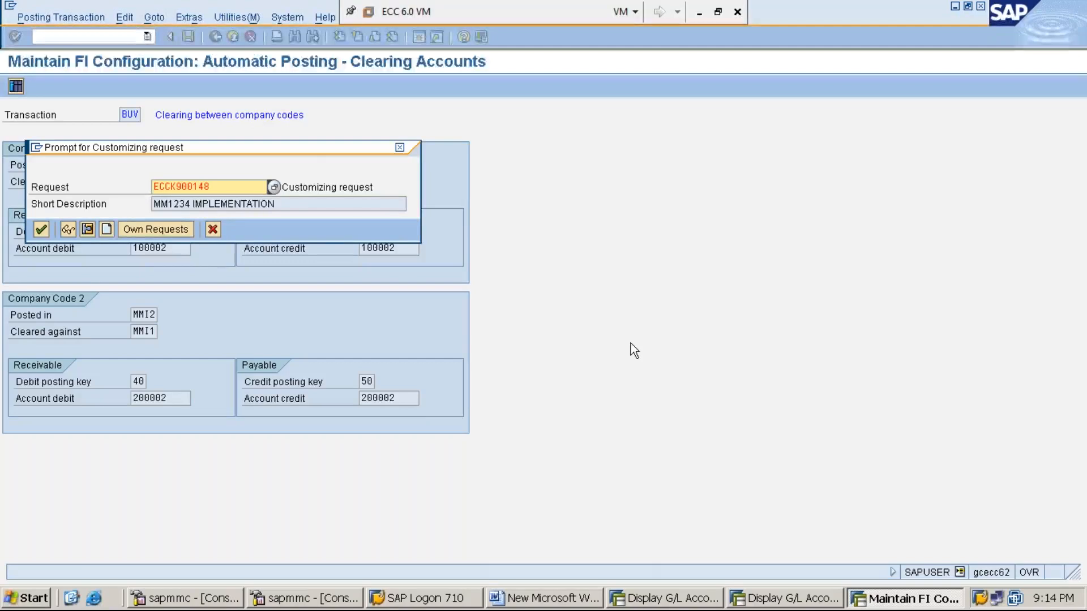
{"action": "key", "text": "Return"}
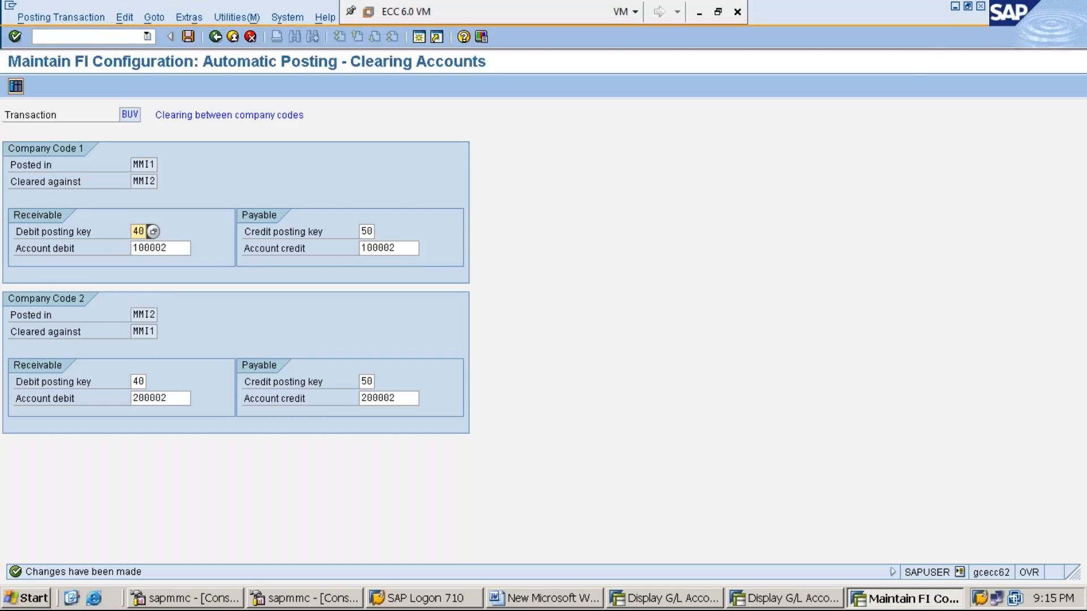
- Switch to the Word notes and add the line "STEP:6: ACTIVATE INTER COMPANY CODE TRANSACTION FOR THE DOCUMENT TYPE-SA USING OBA7"
{"action": "left_click", "coordinate": [955, 8]}
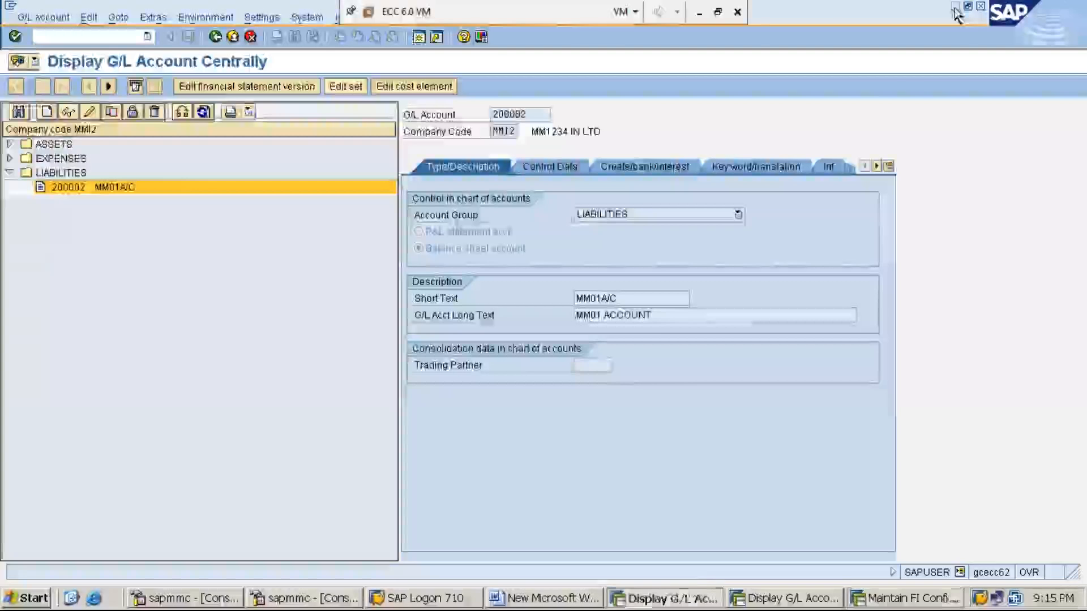
{"action": "left_click", "coordinate": [567, 604]}
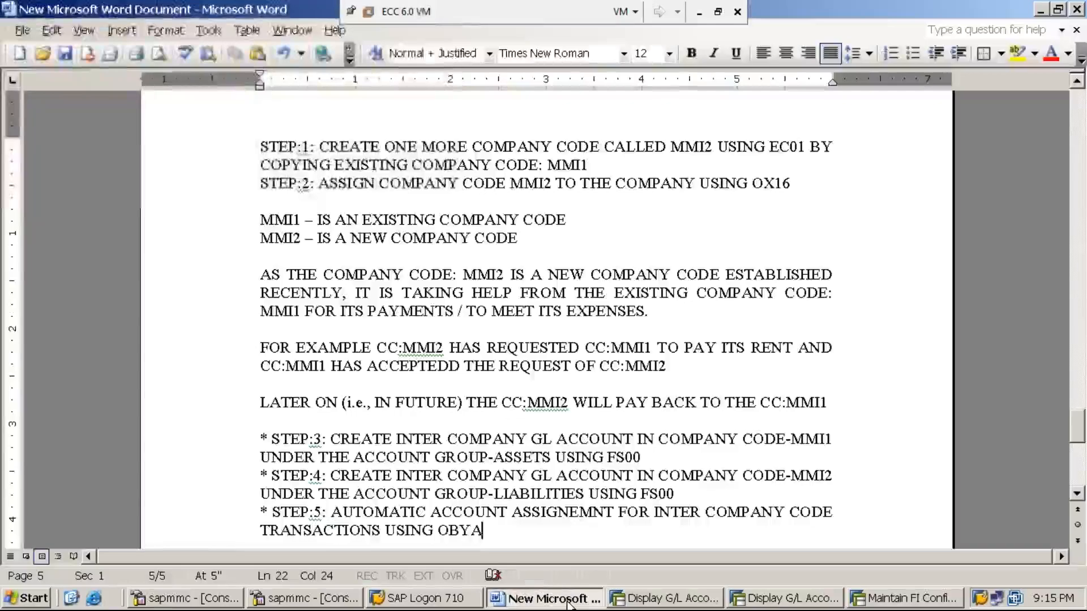
{"action": "key", "text": "Return"}
{"action": "type", "text": "STEP:6: "}
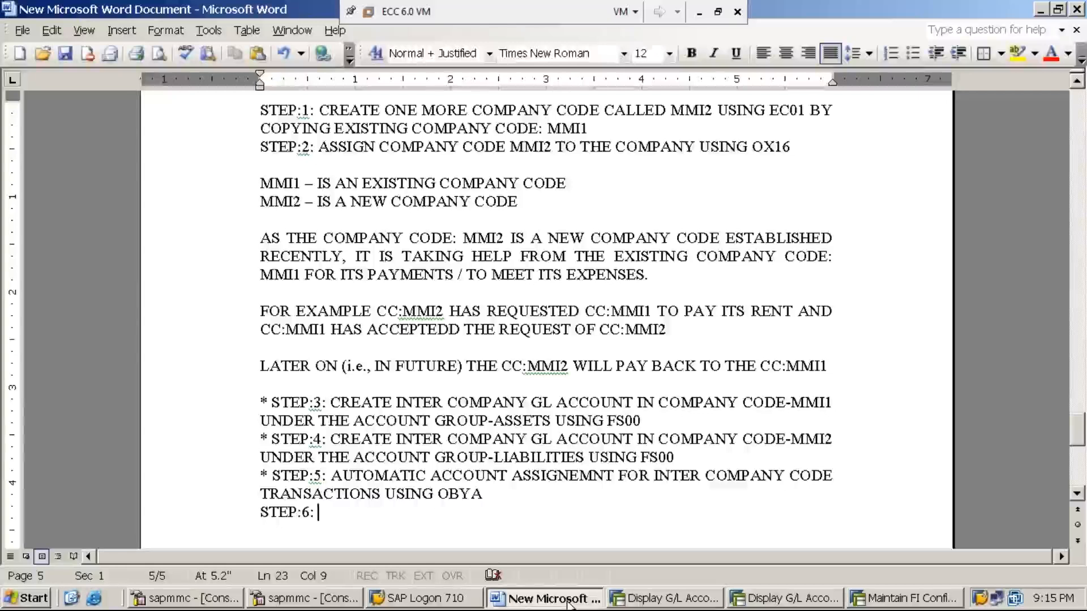
{"action": "type", "text": "ACTIV"}
{"action": "type", "text": "ATE "}
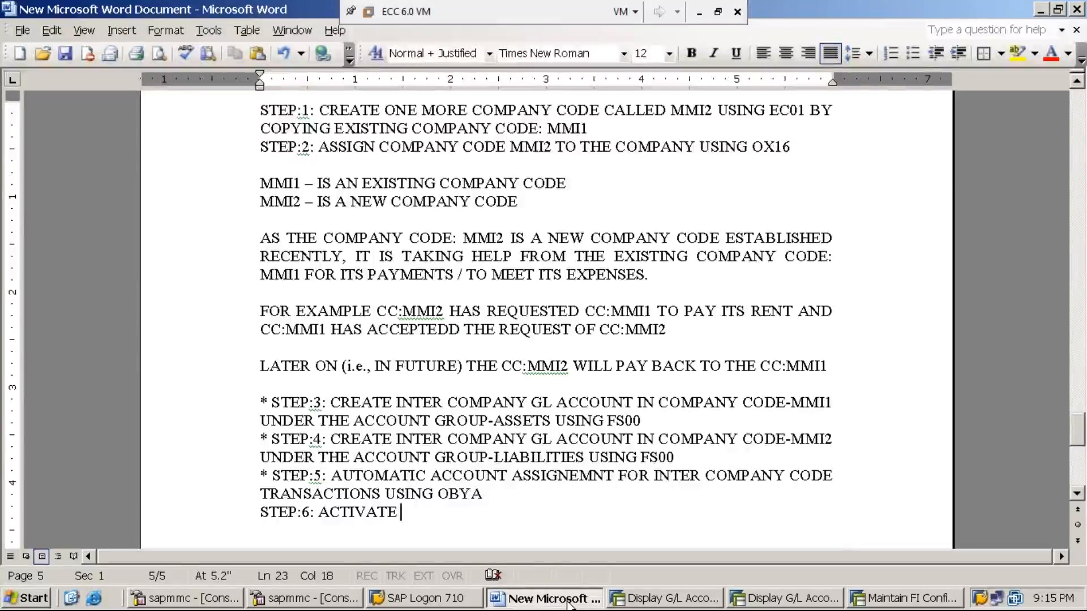
{"action": "type", "text": "INTER"}
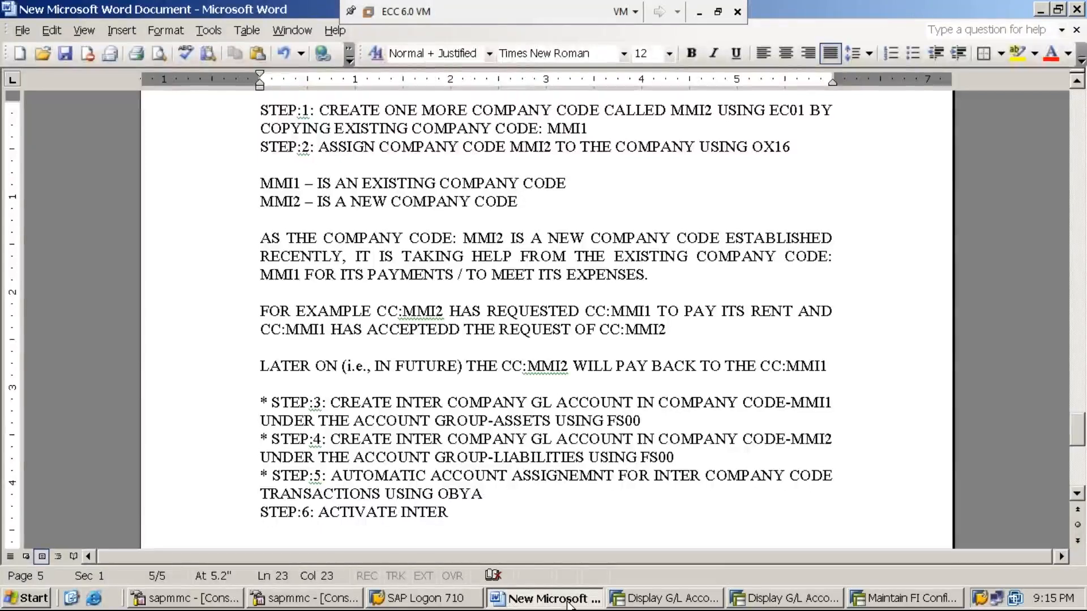
{"action": "type", "text": " C"}
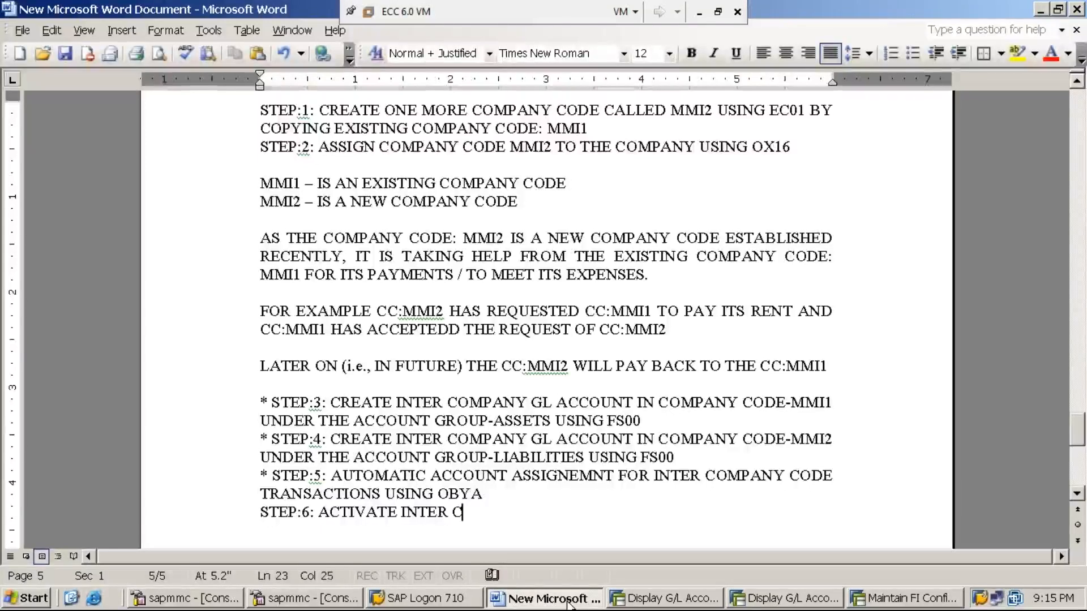
{"action": "type", "text": "OMPANY"}
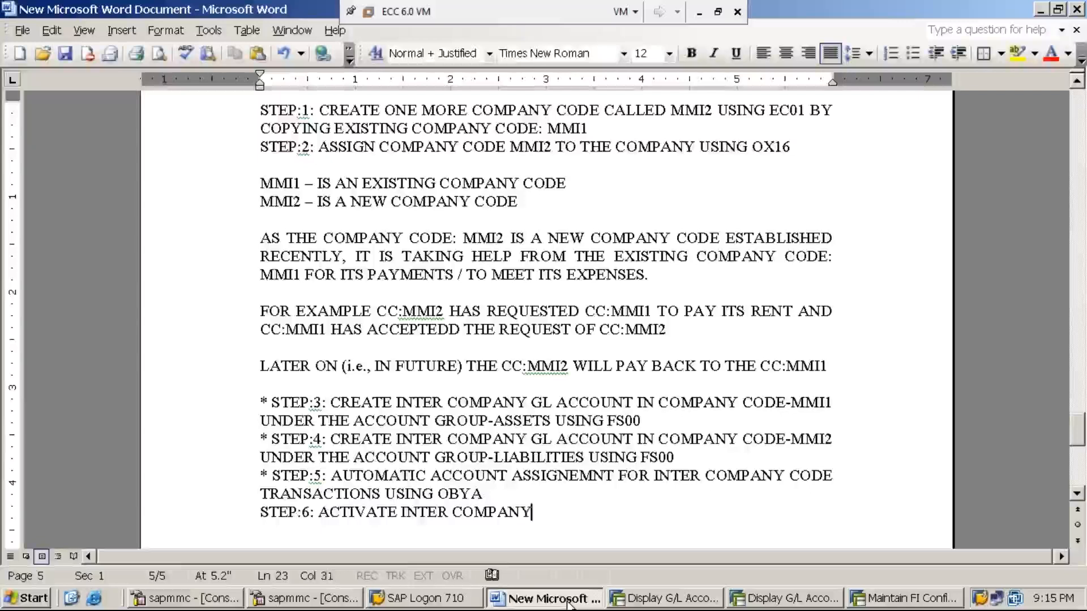
{"action": "type", "text": " CODE TRANS"}
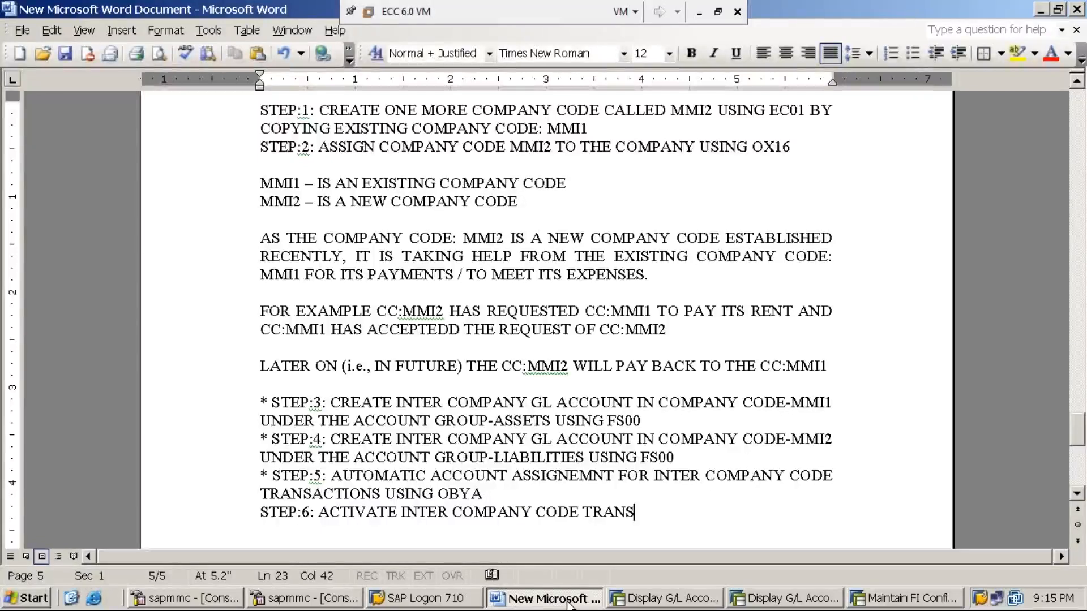
{"action": "type", "text": "ACTION"}
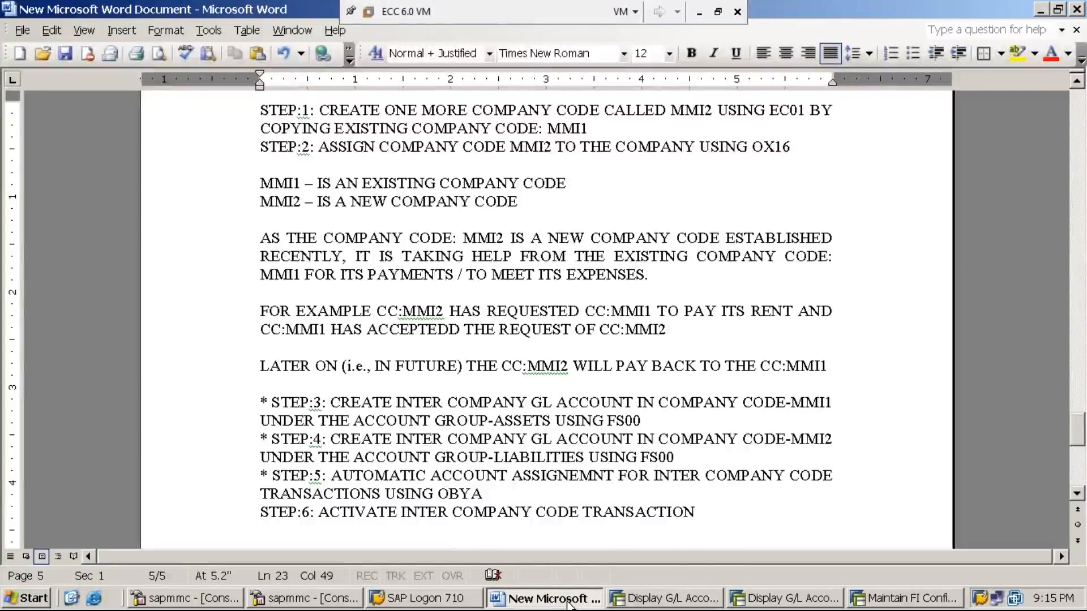
{"action": "type", "text": "FOR THE D"}
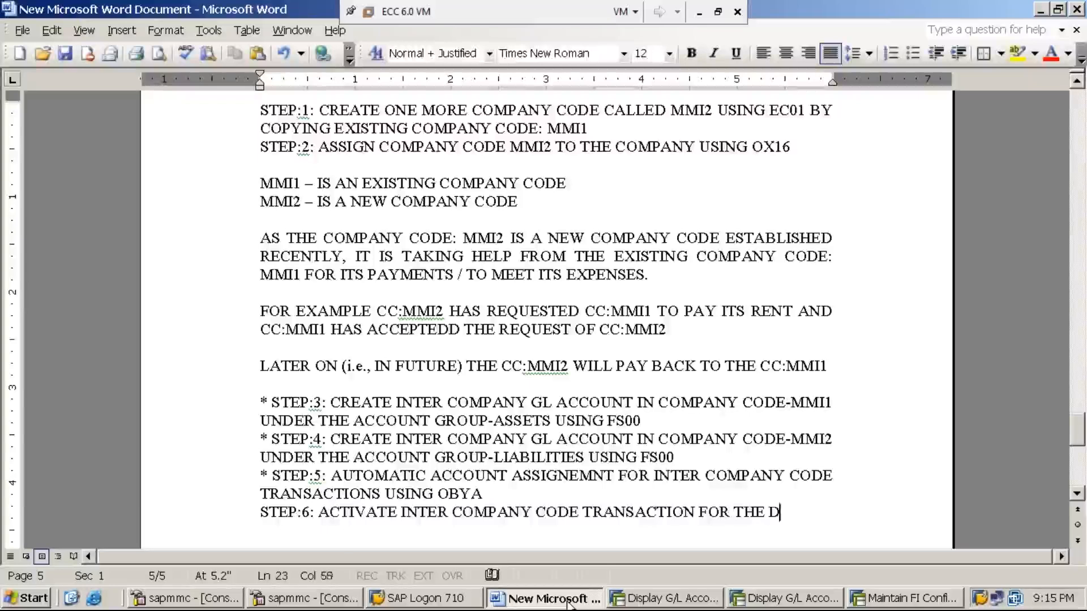
{"action": "type", "text": "OCUMENT T"}
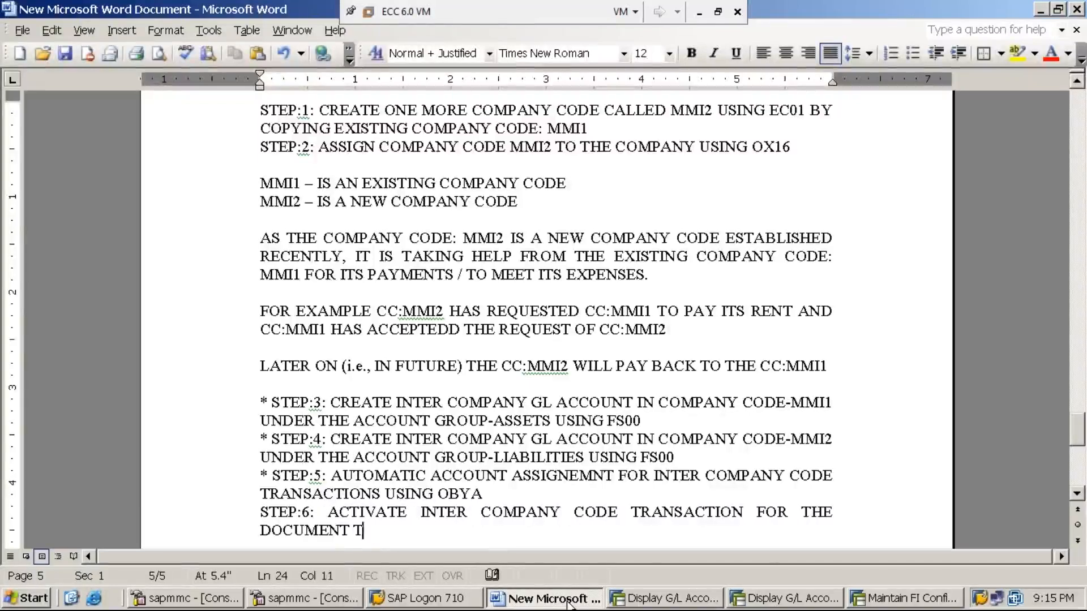
{"action": "type", "text": "YPE-SA"}
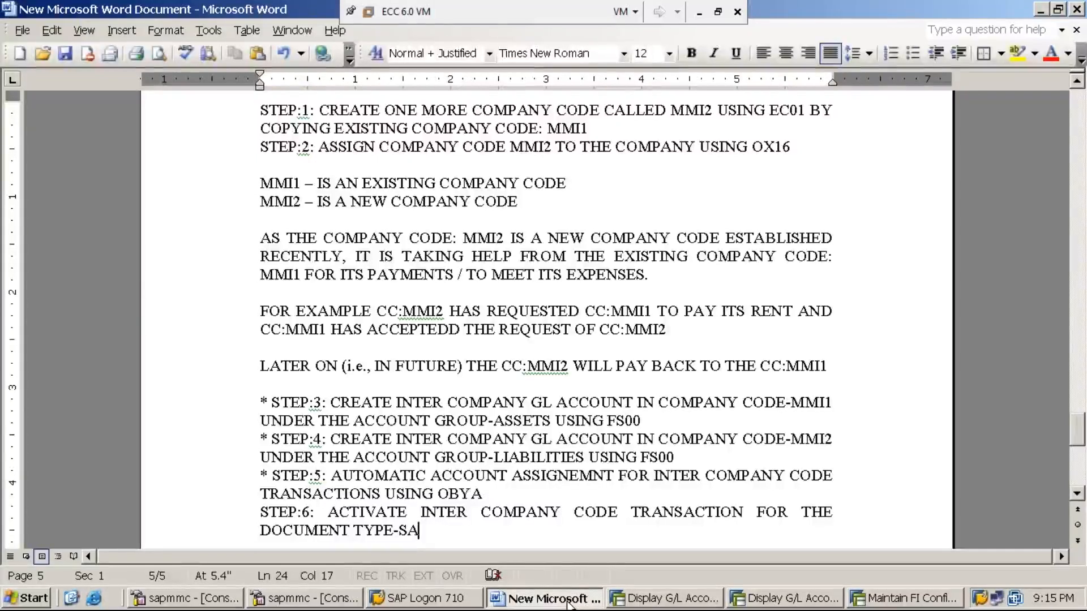
{"action": "type", "text": "USING "}
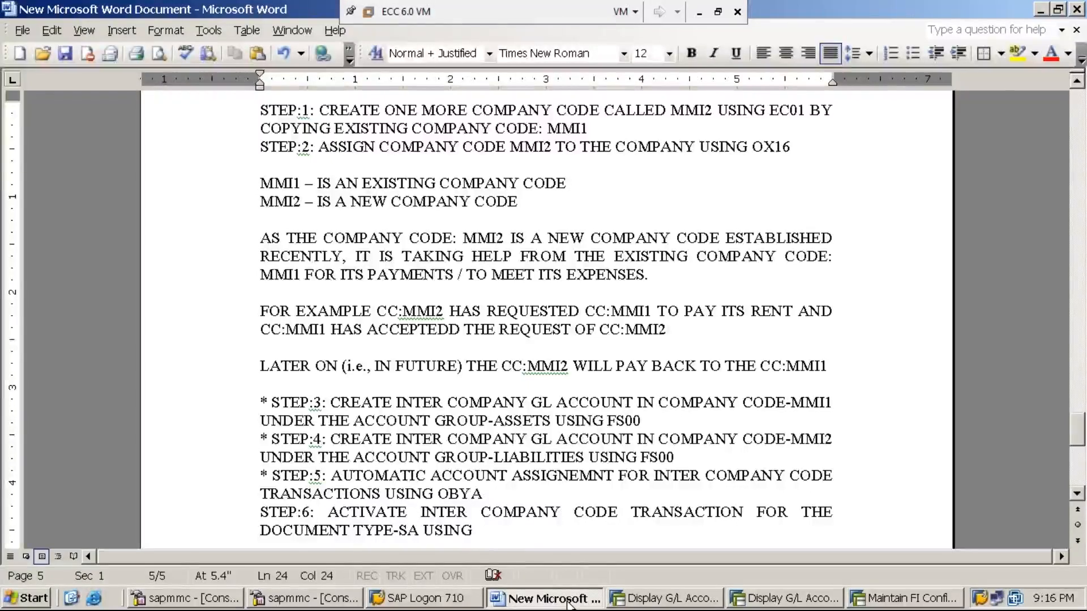
{"action": "type", "text": "OBA7"}
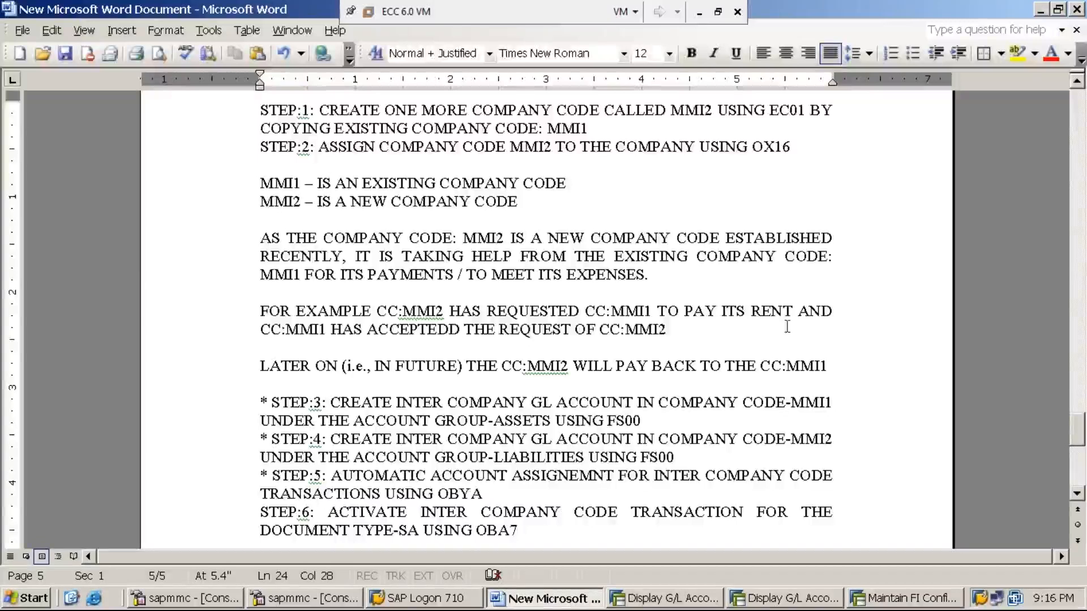
{"action": "left_click", "coordinate": [699, 13]}
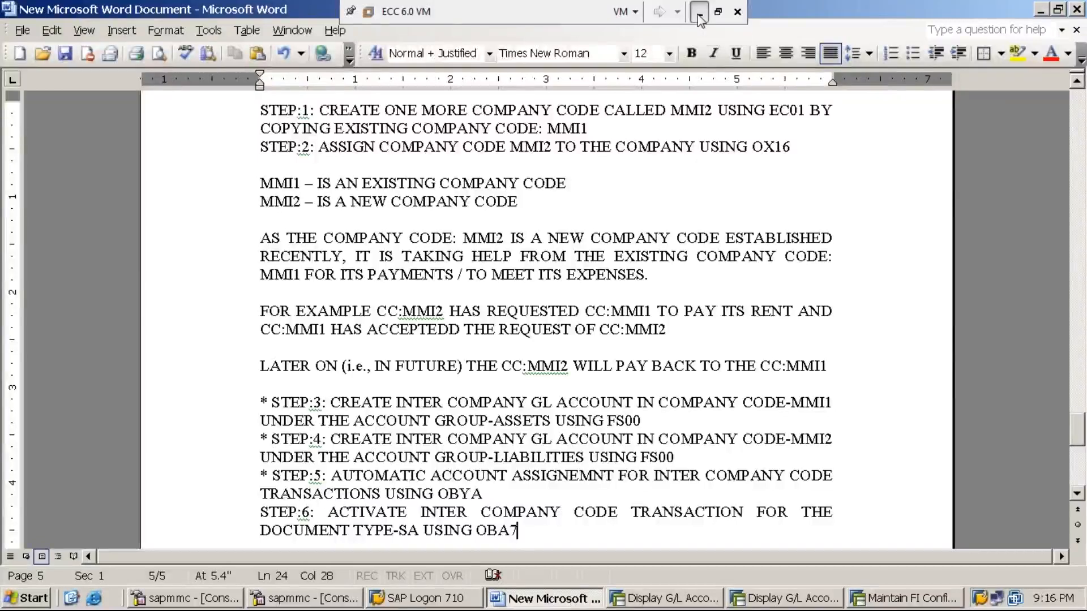
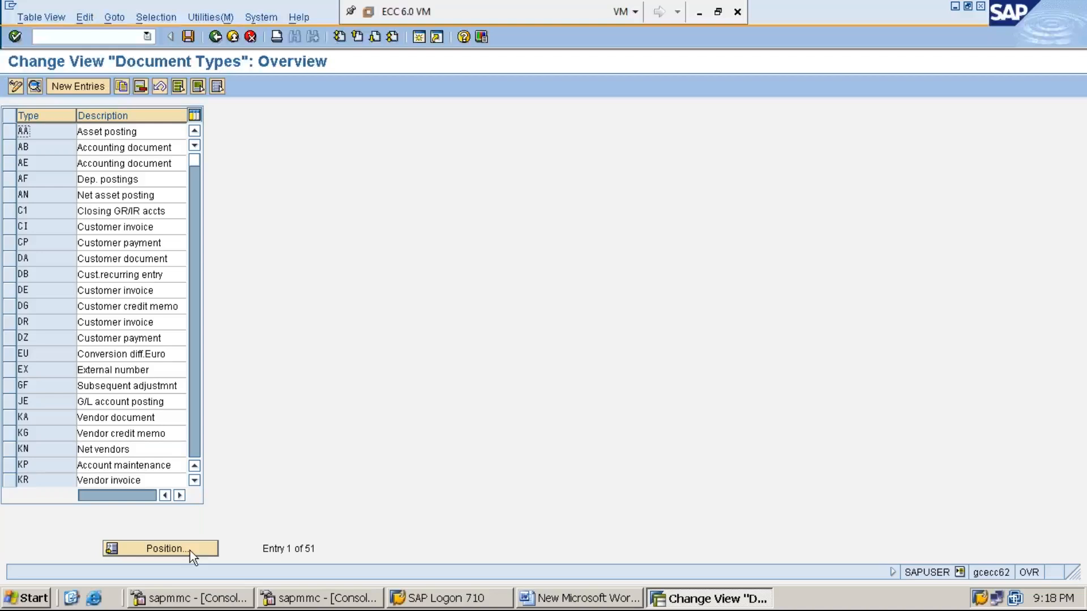
{"action": "left_click", "coordinate": [699, 12]}
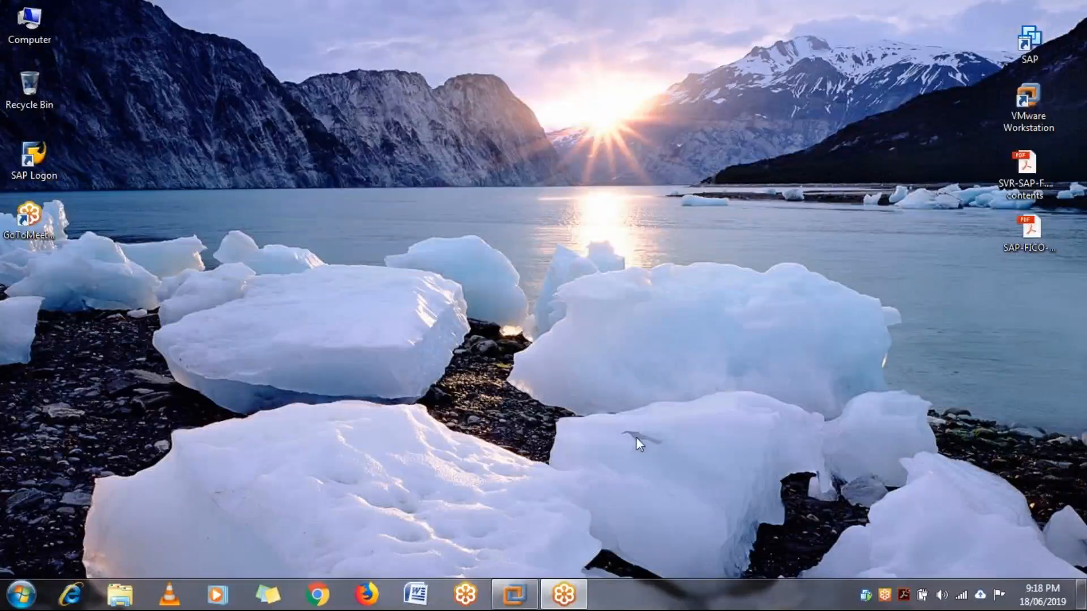
{"action": "left_click", "coordinate": [514, 594]}
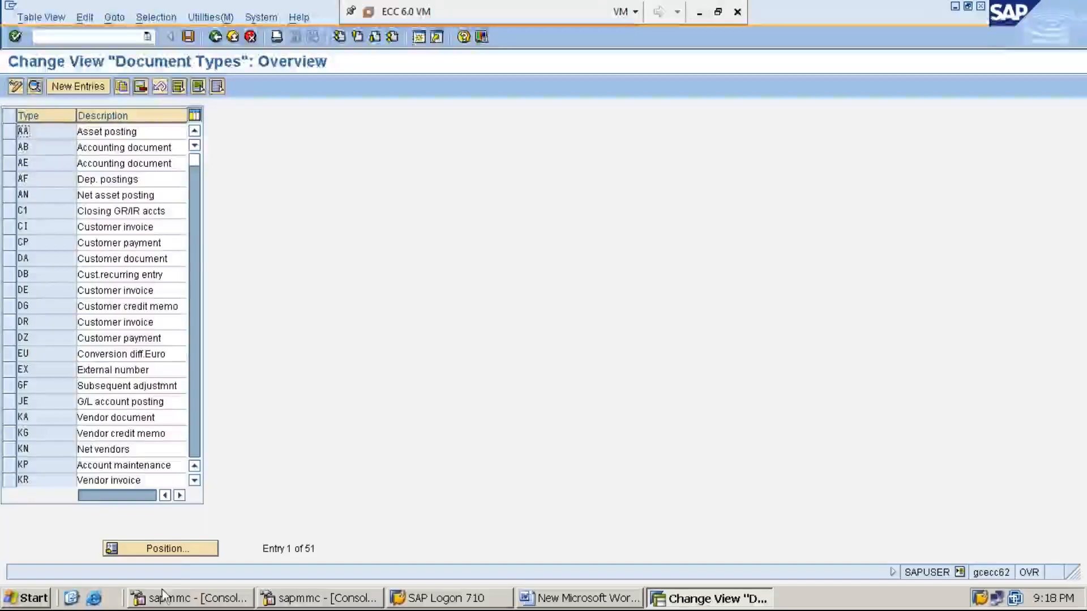
- Position the document type list at SA and select the SA (G/L account document) entry
{"action": "left_click", "coordinate": [197, 547]}
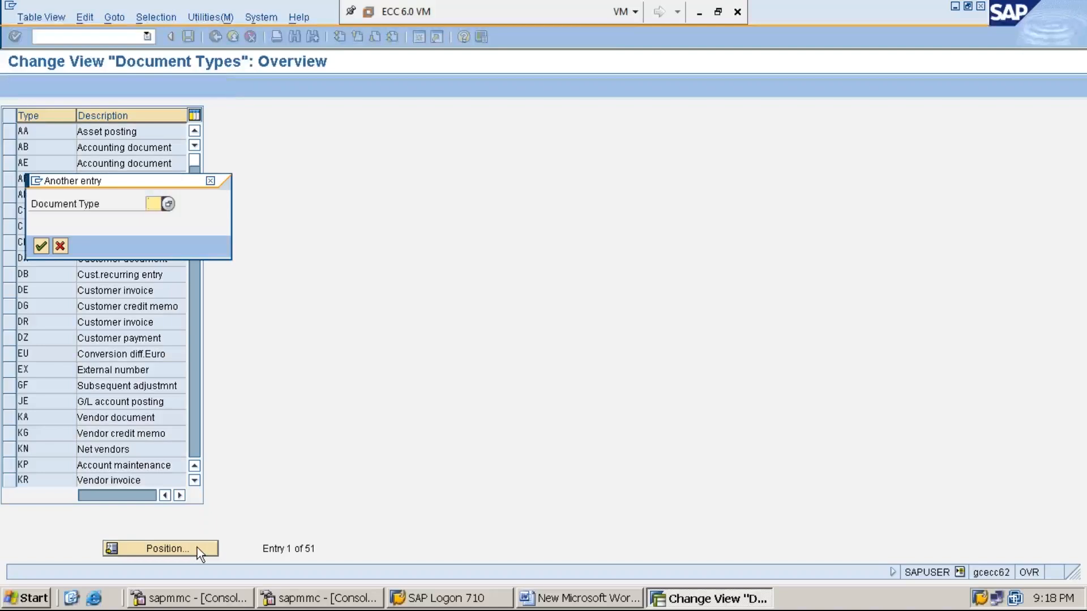
{"action": "type", "text": "SA"}
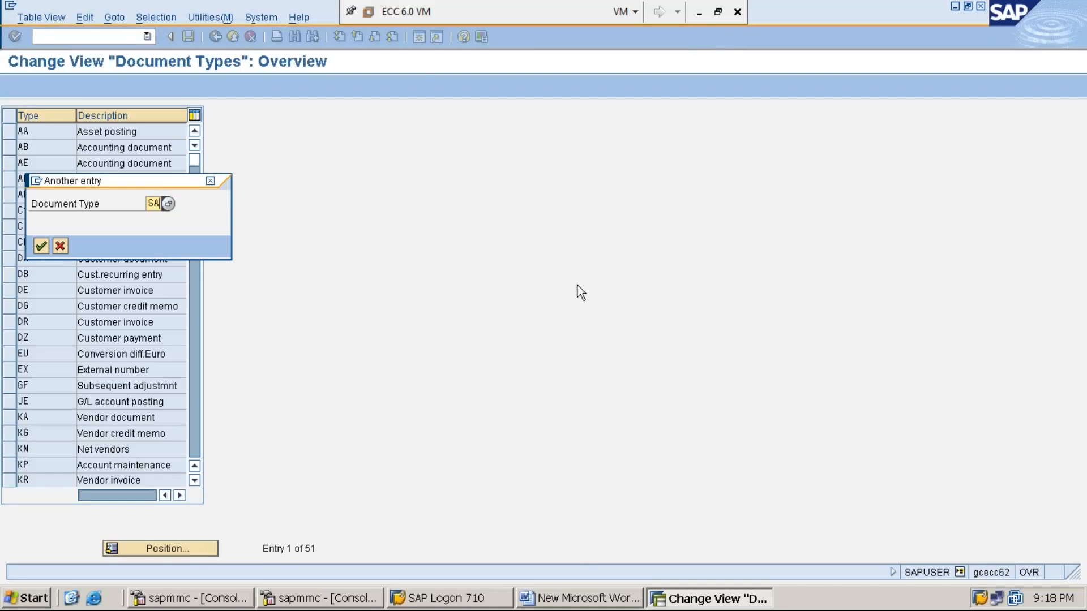
{"action": "left_click", "coordinate": [699, 12]}
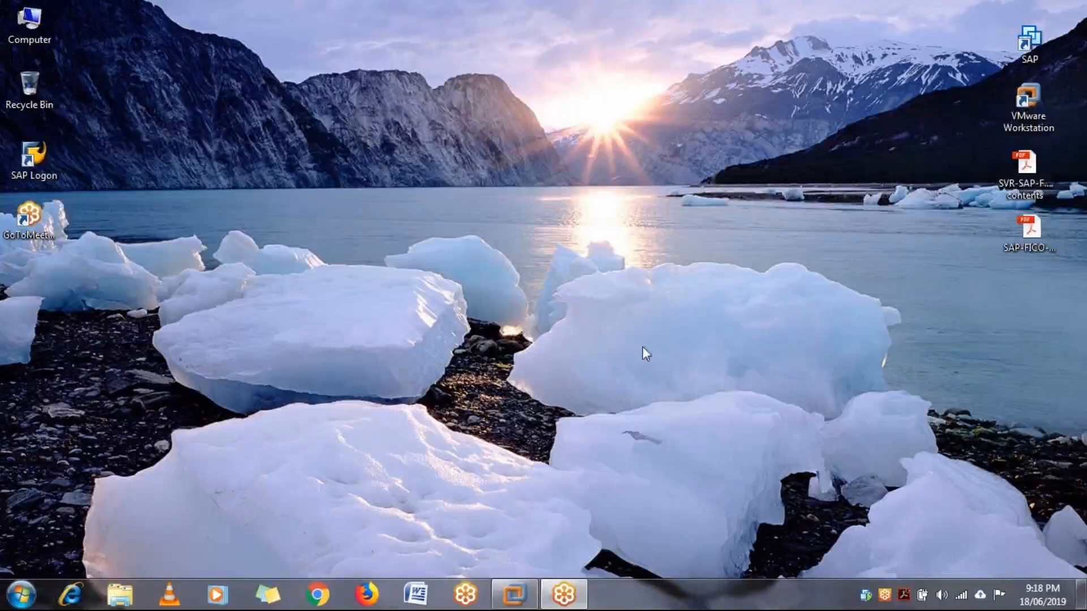
{"action": "mouse_move", "coordinate": [514, 594]}
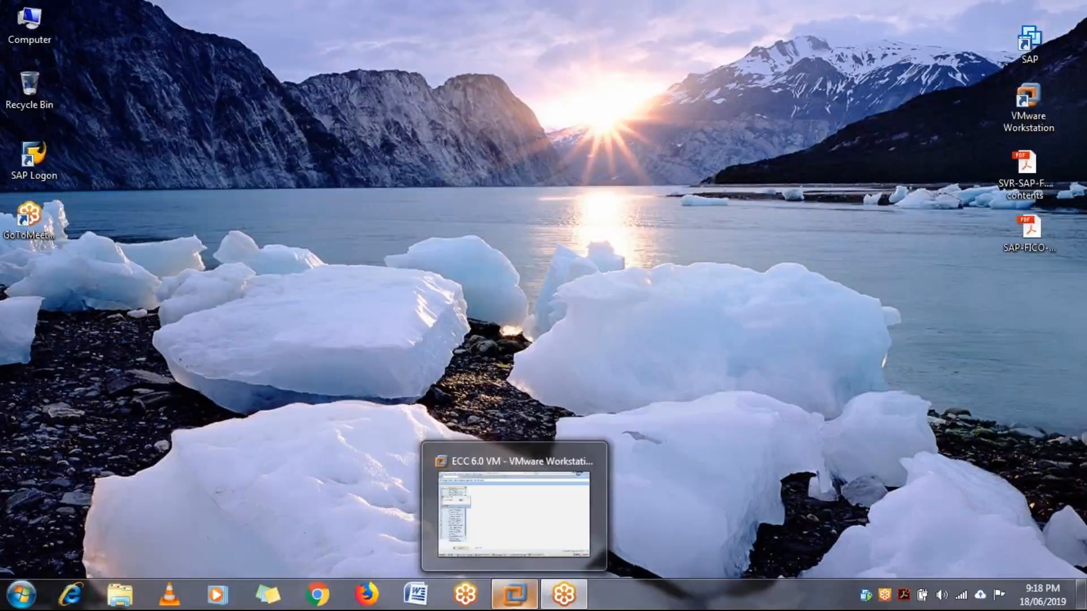
{"action": "left_click", "coordinate": [528, 527]}
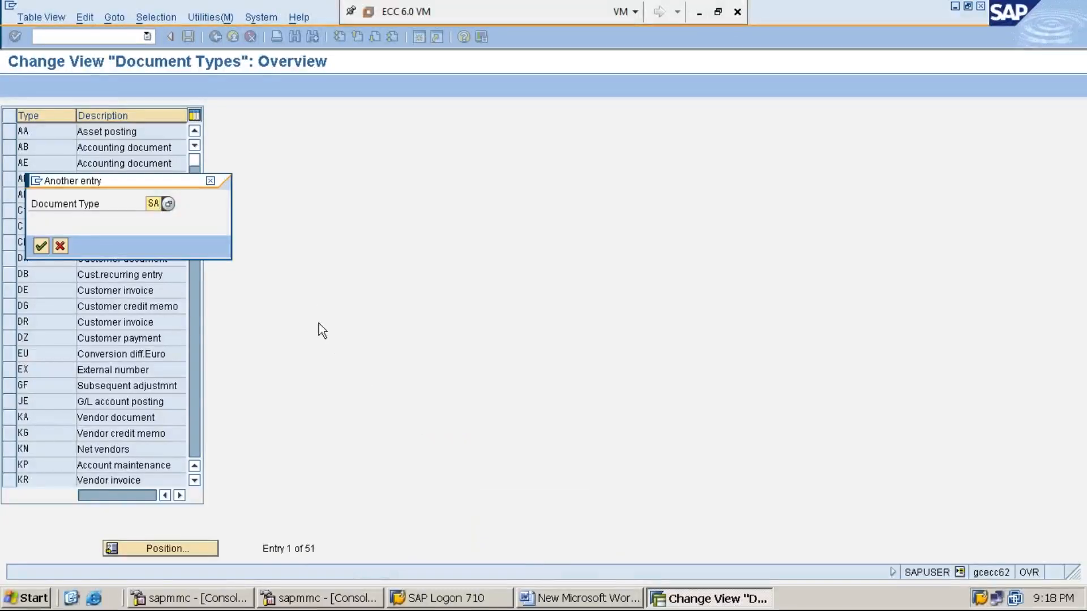
{"action": "key", "text": "Return"}
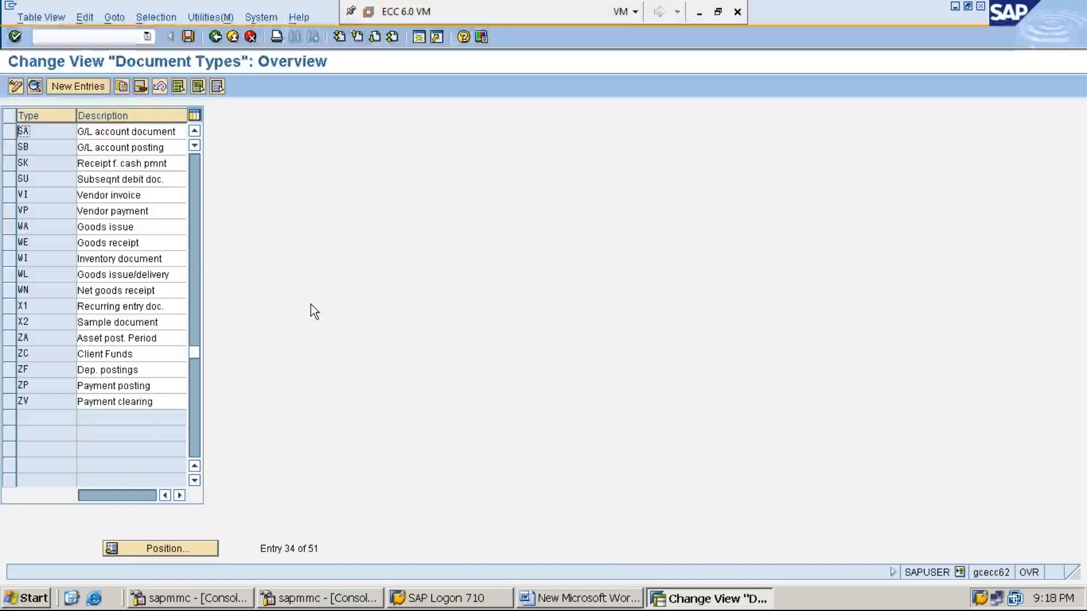
{"action": "left_click", "coordinate": [8, 132]}
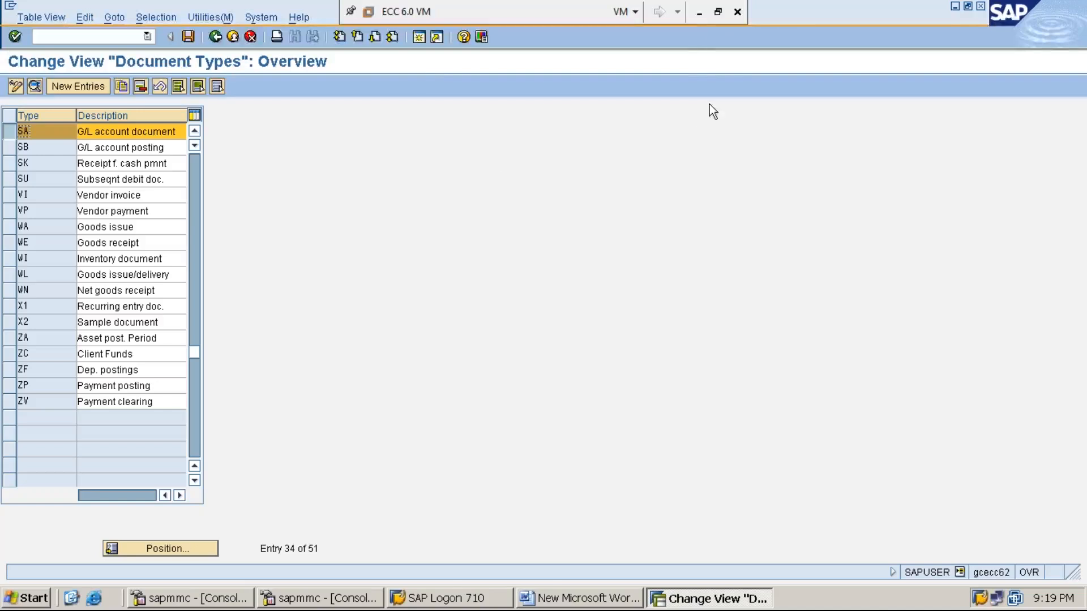
- Open the details of document type SA, enable inter-company postings, and save under customizing request ECCK900148
{"action": "left_click", "coordinate": [700, 12]}
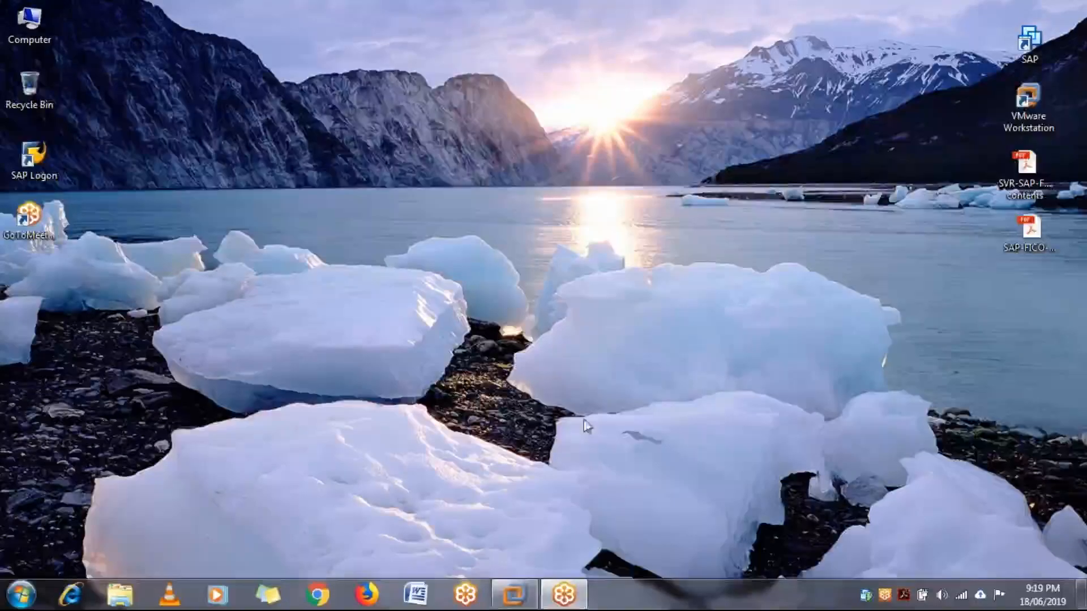
{"action": "left_click", "coordinate": [513, 594]}
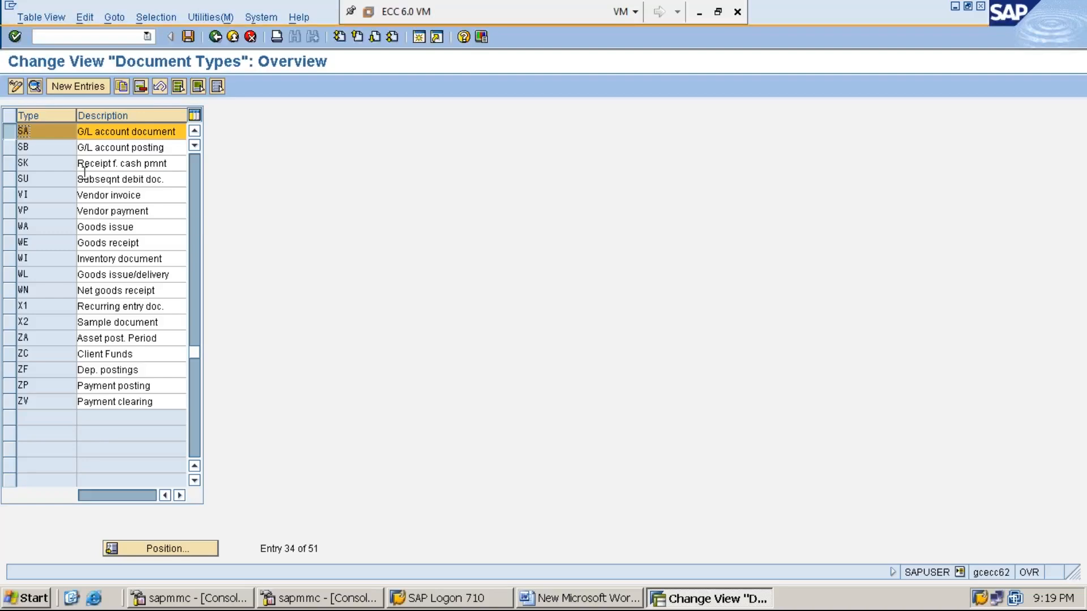
{"action": "left_click", "coordinate": [35, 87]}
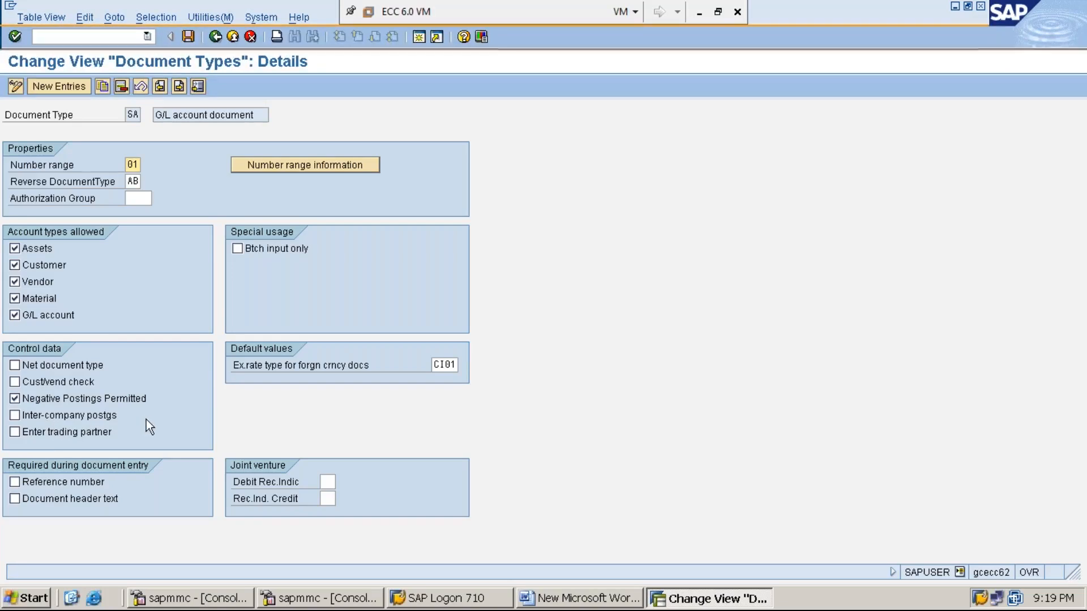
{"action": "left_click", "coordinate": [15, 416]}
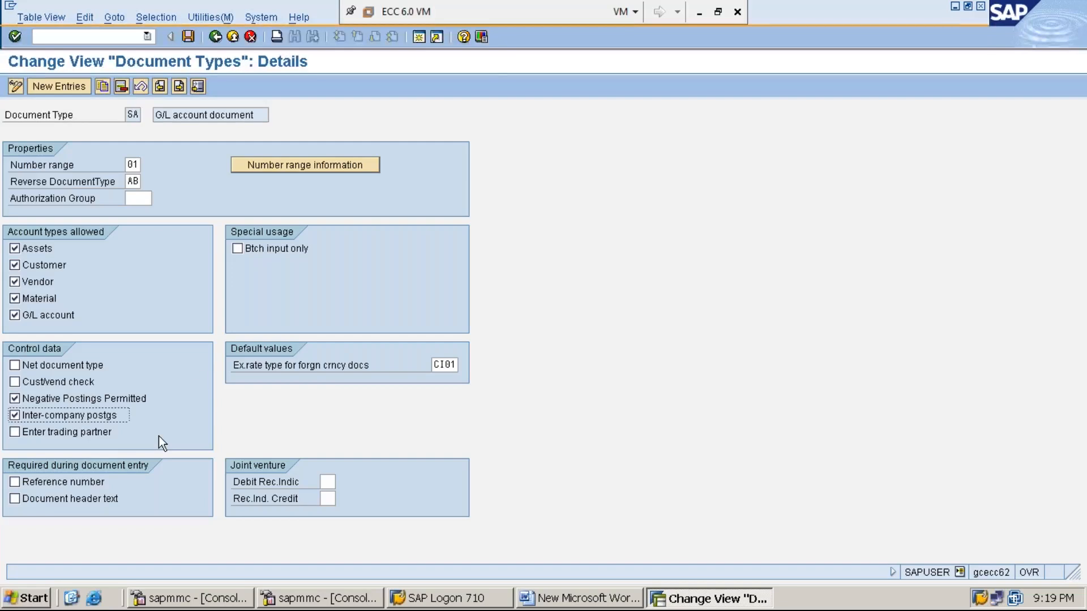
{"action": "left_click", "coordinate": [188, 37]}
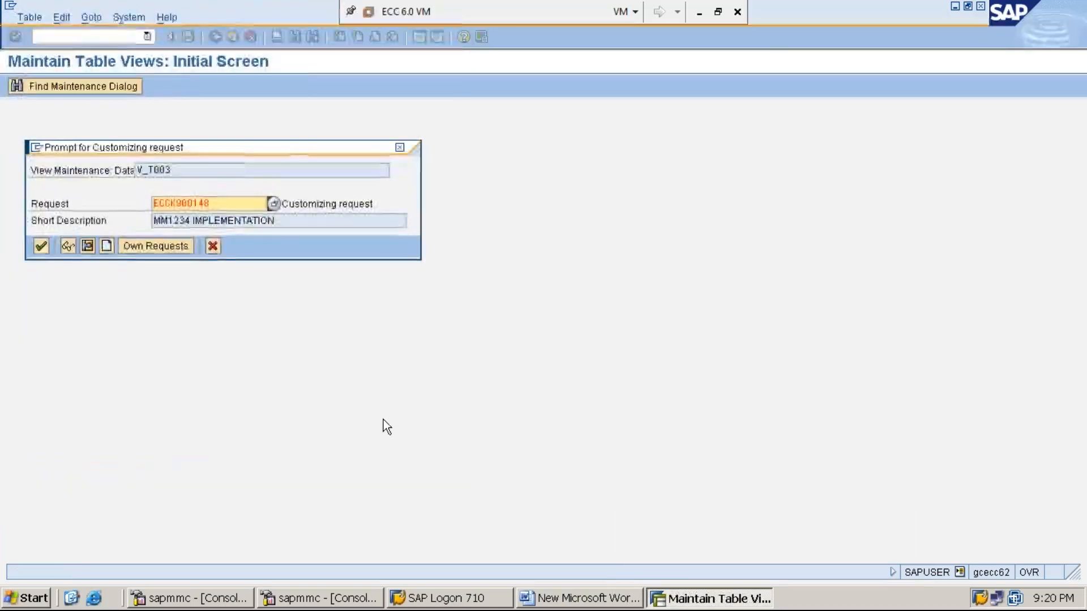
{"action": "key", "text": "Return"}
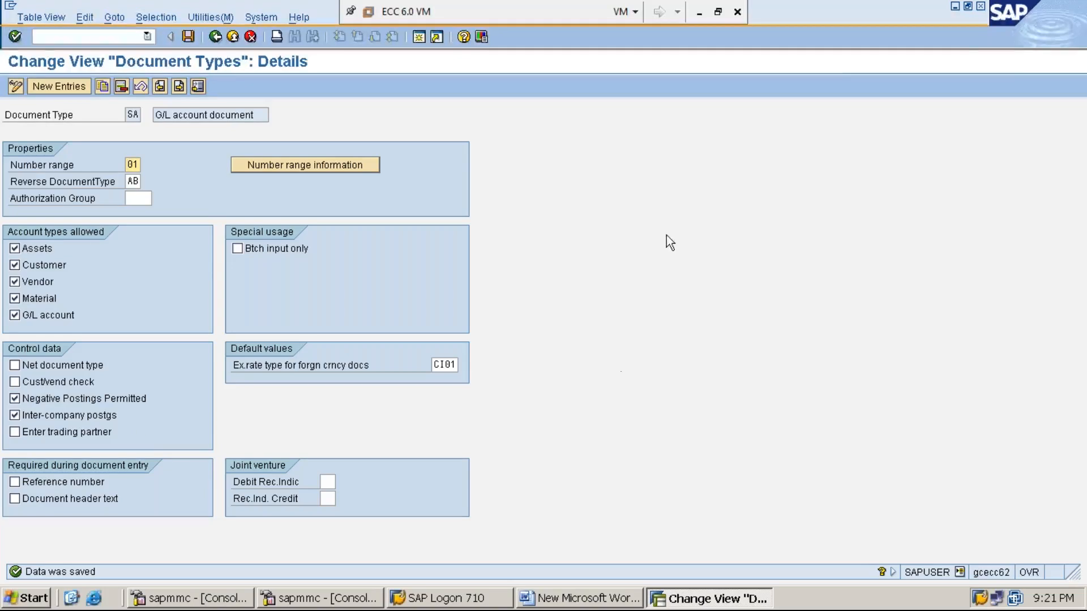
- Switch to the Word notes and start a new line below step 6 with "** STEP:7:"
{"action": "left_click", "coordinate": [956, 9]}
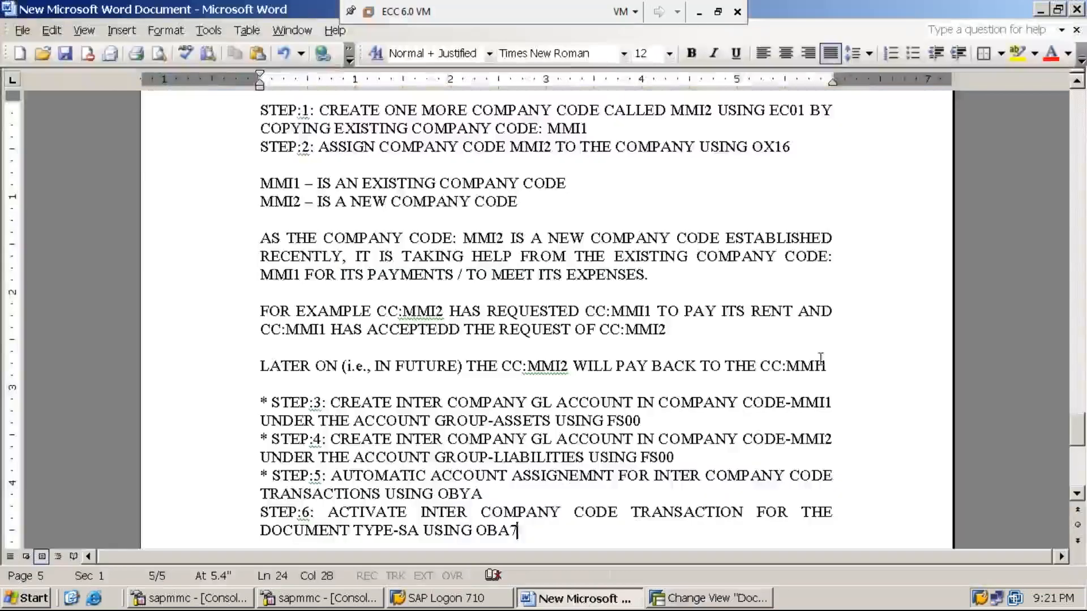
{"action": "key", "text": "Return"}
{"action": "type", "text": "S"}
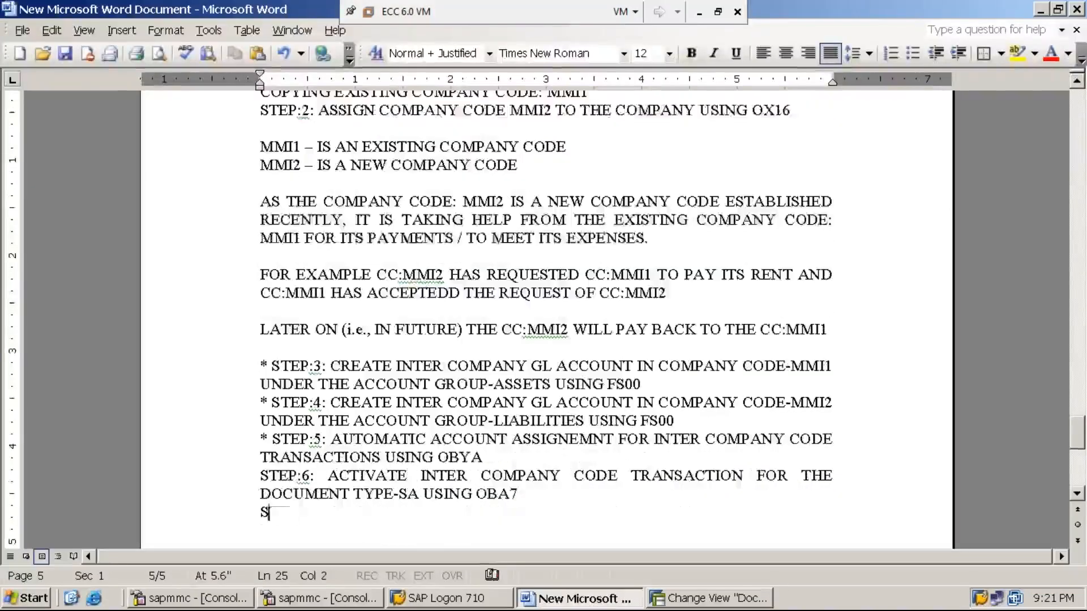
{"action": "type", "text": "TEP:7:"}
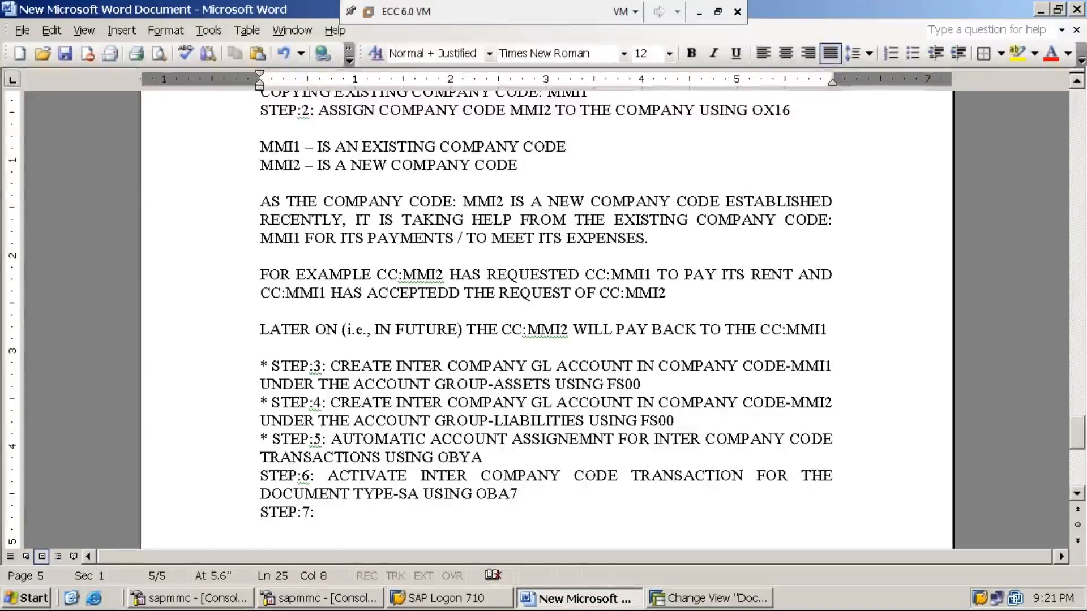
{"action": "key", "text": "Home"}
{"action": "type", "text": "88"}
{"action": "key", "text": "BackSpace"}
{"action": "key", "text": "BackSpace"}
{"action": "type", "text": "**V"}
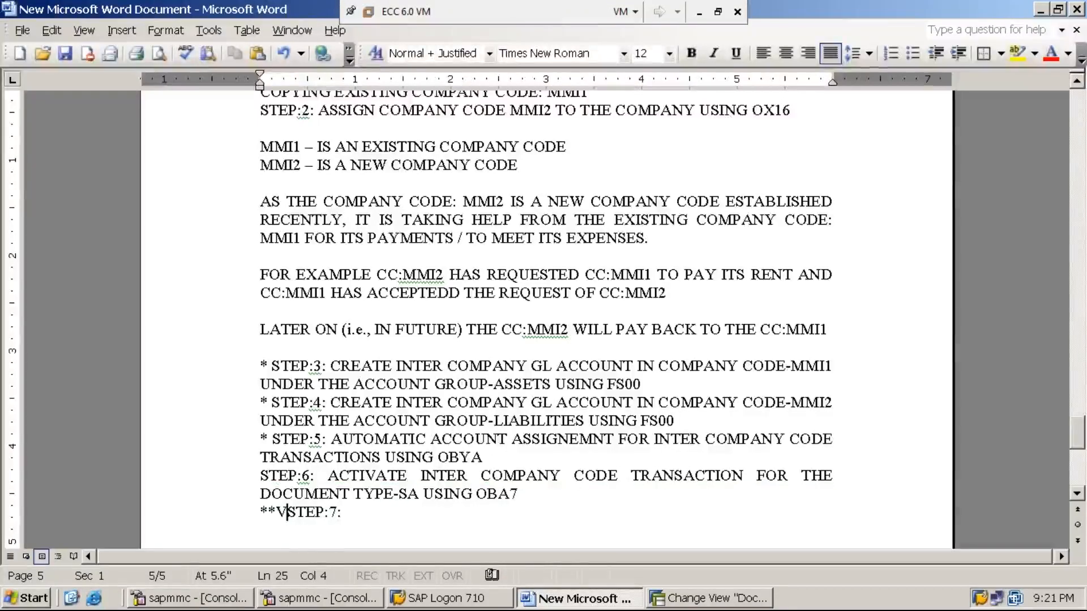
{"action": "key", "text": "BackSpace"}
{"action": "key", "text": "End"}
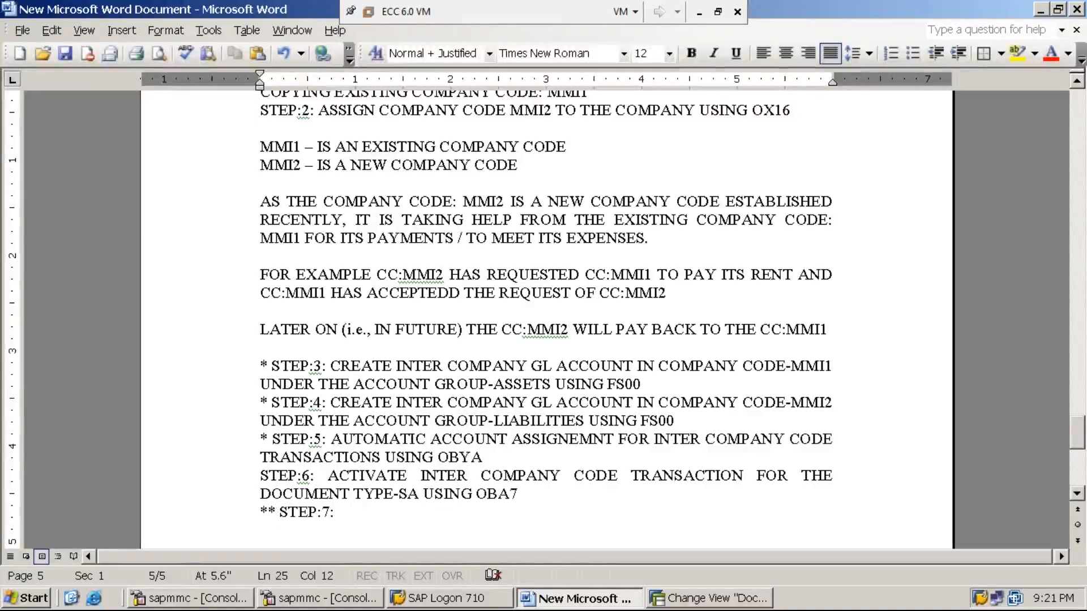
- Complete the step 7 line with "PROCESS / POST INTER COMPANY CODE TRANSACTION USING F-02", keeping F-02 together on one line
{"action": "type", "text": "P"}
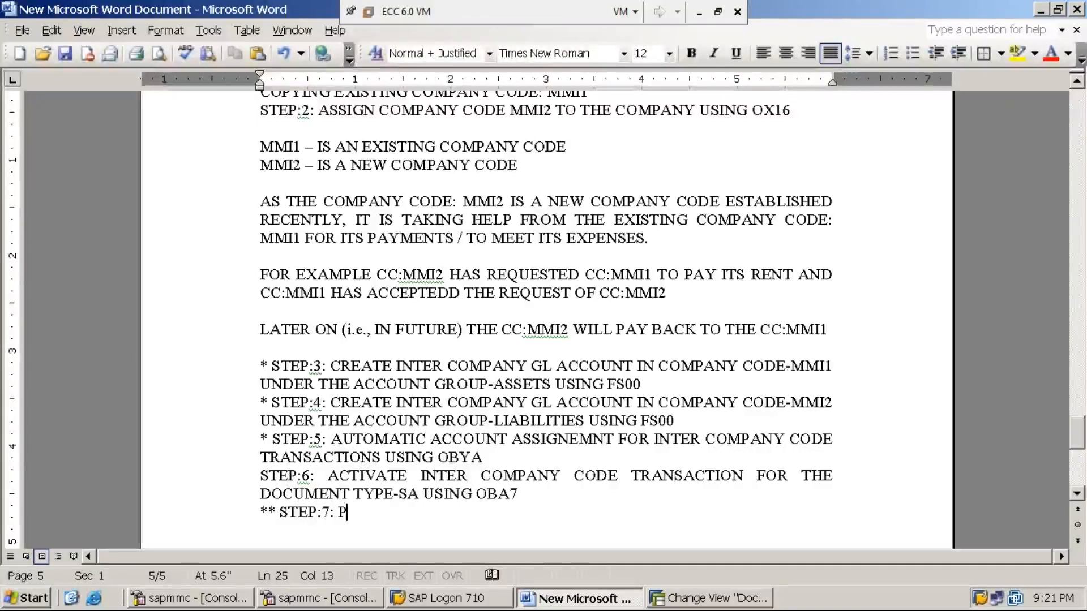
{"action": "type", "text": "ROCESS / POST "}
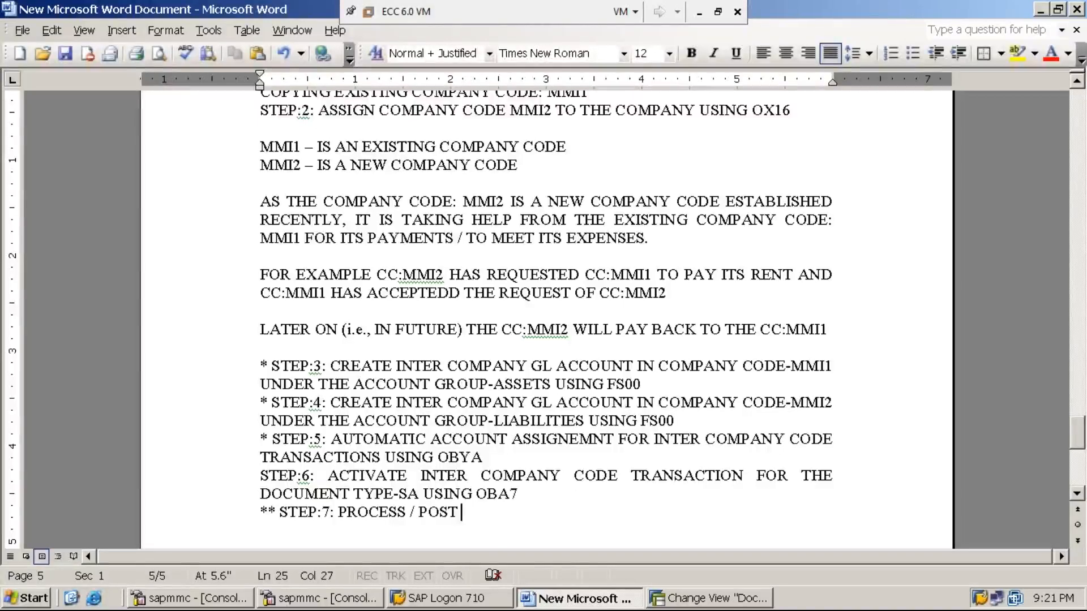
{"action": "type", "text": "INTE"}
{"action": "type", "text": "R "}
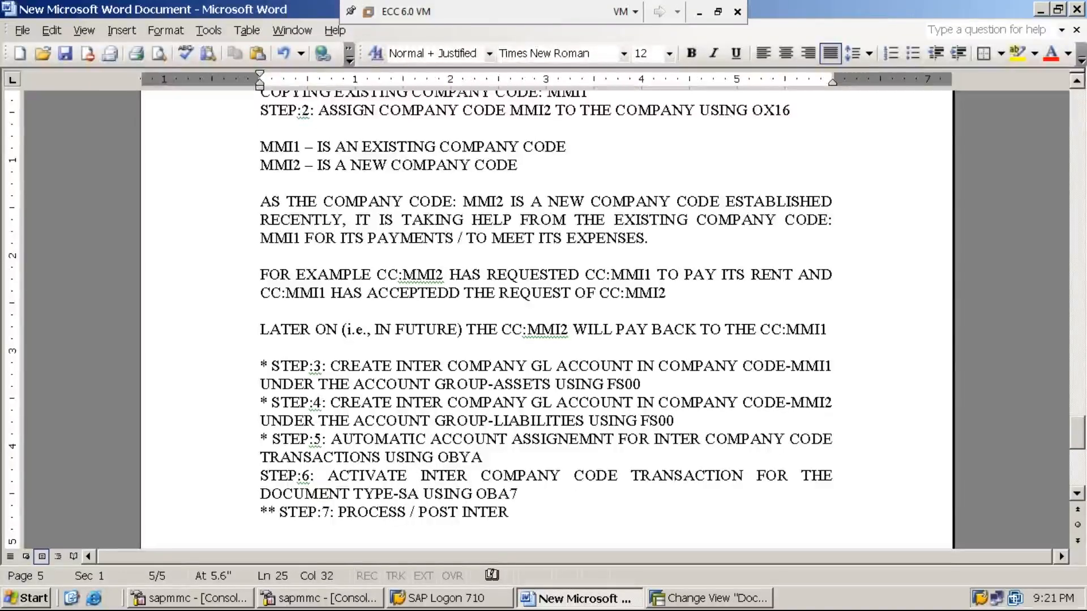
{"action": "type", "text": "COMPANY C"}
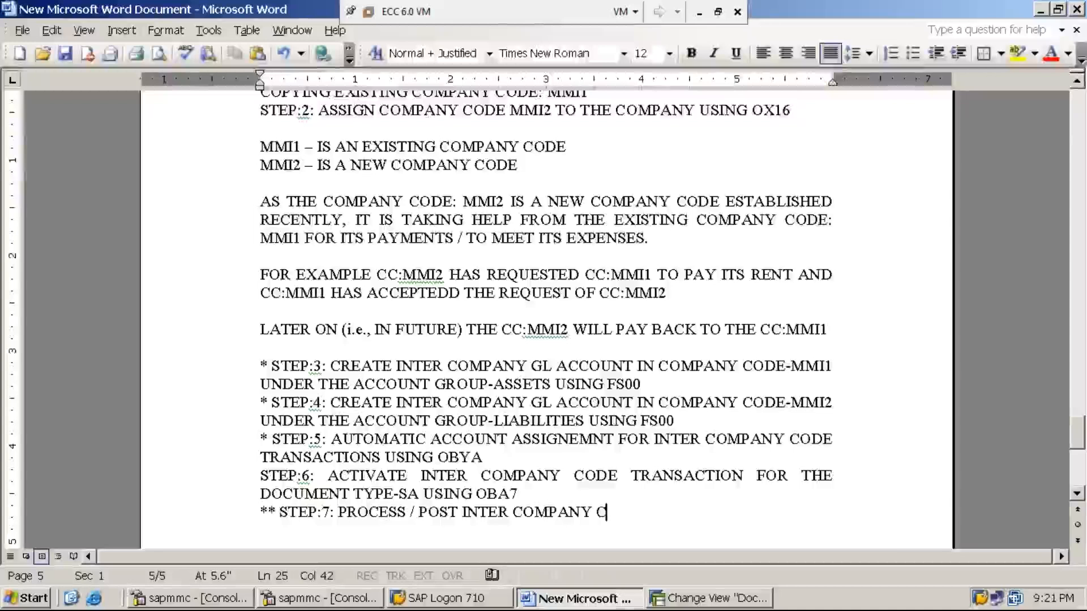
{"action": "type", "text": "ODE TRANS"}
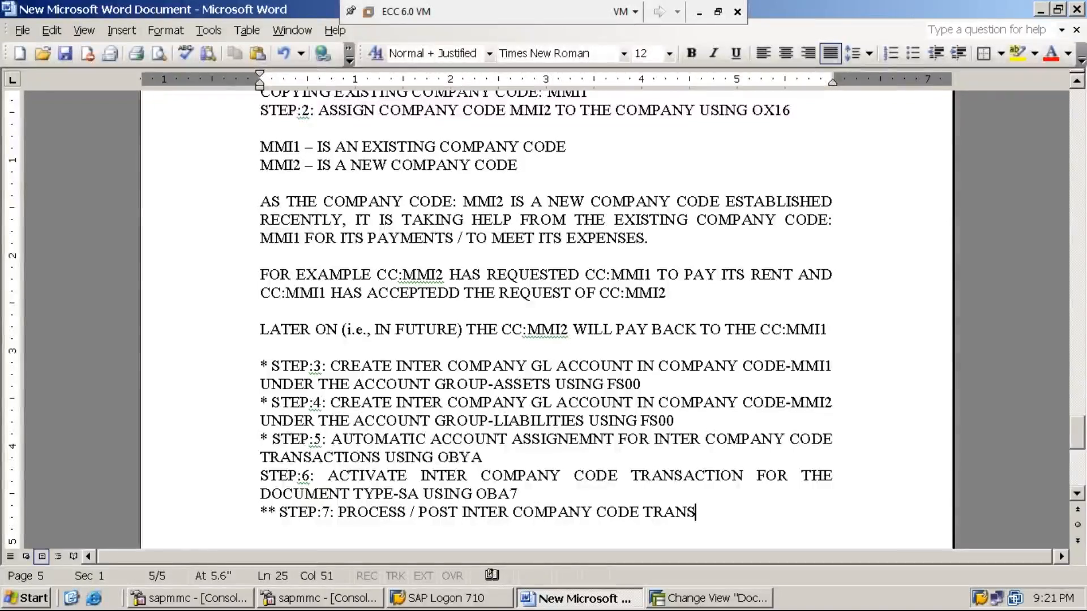
{"action": "type", "text": "ACTION "}
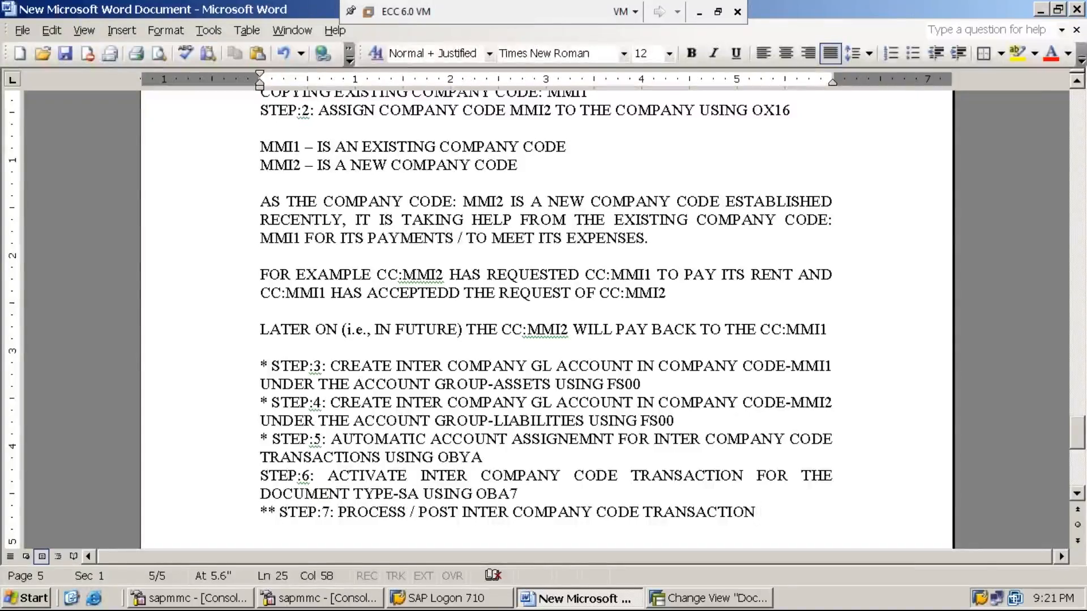
{"action": "type", "text": "USING "}
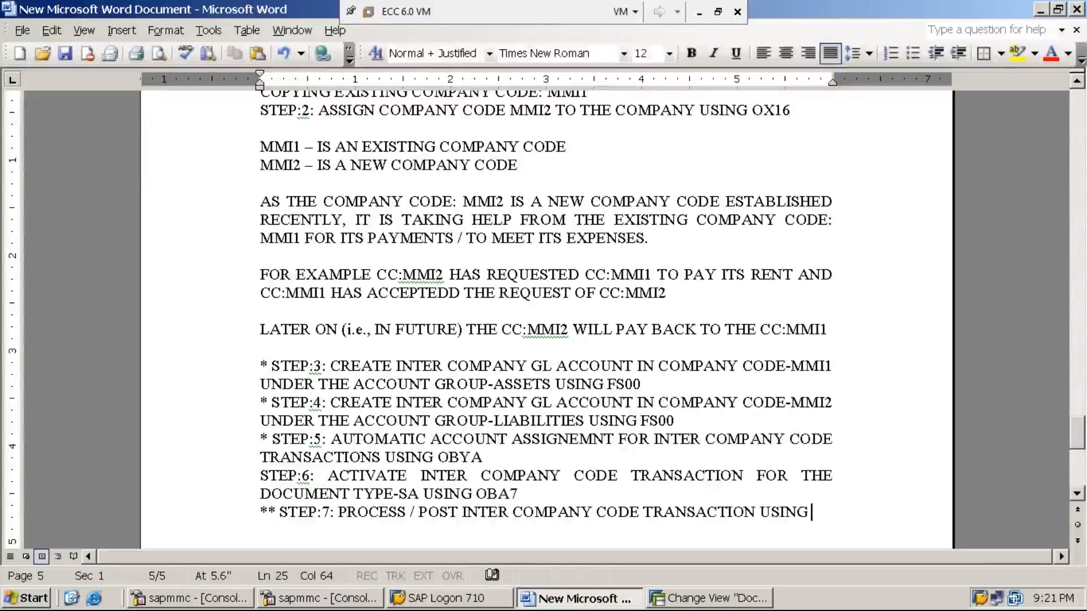
{"action": "type", "text": "F-02"}
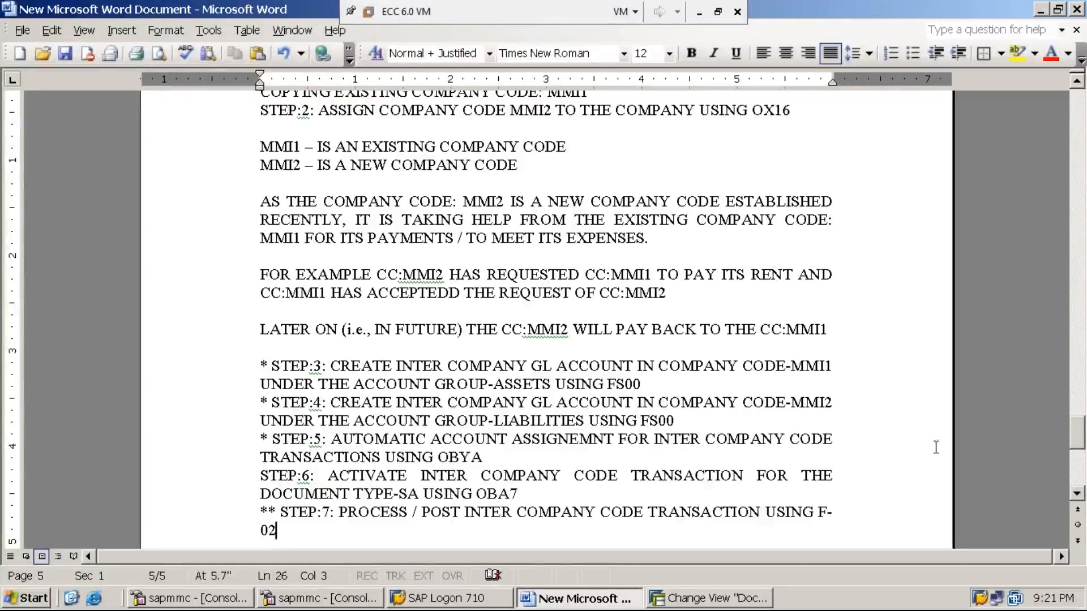
{"action": "left_click", "coordinate": [818, 513]}
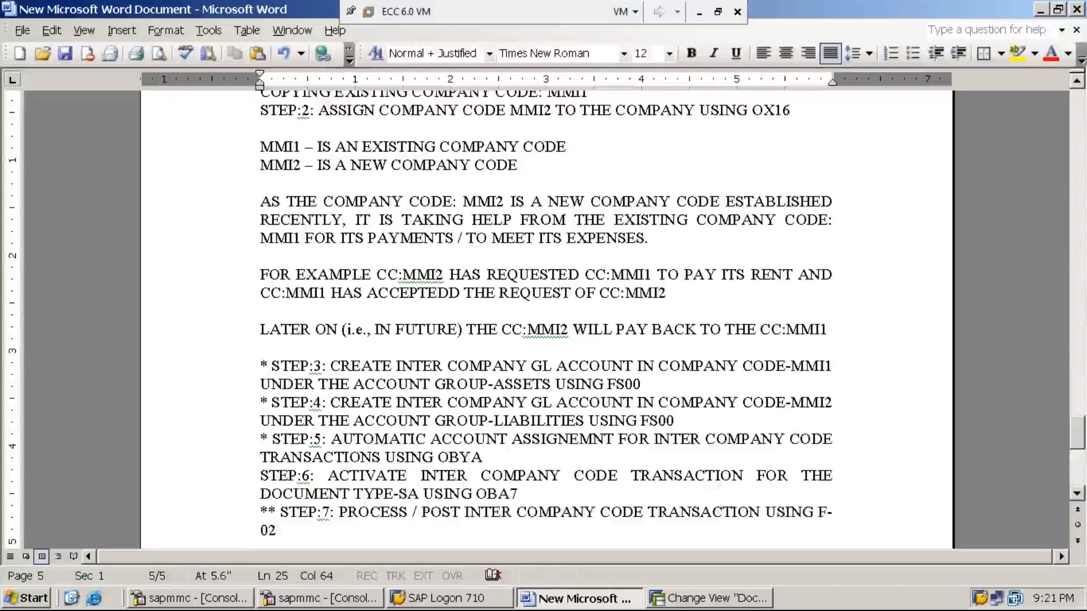
{"action": "key", "text": "End"}
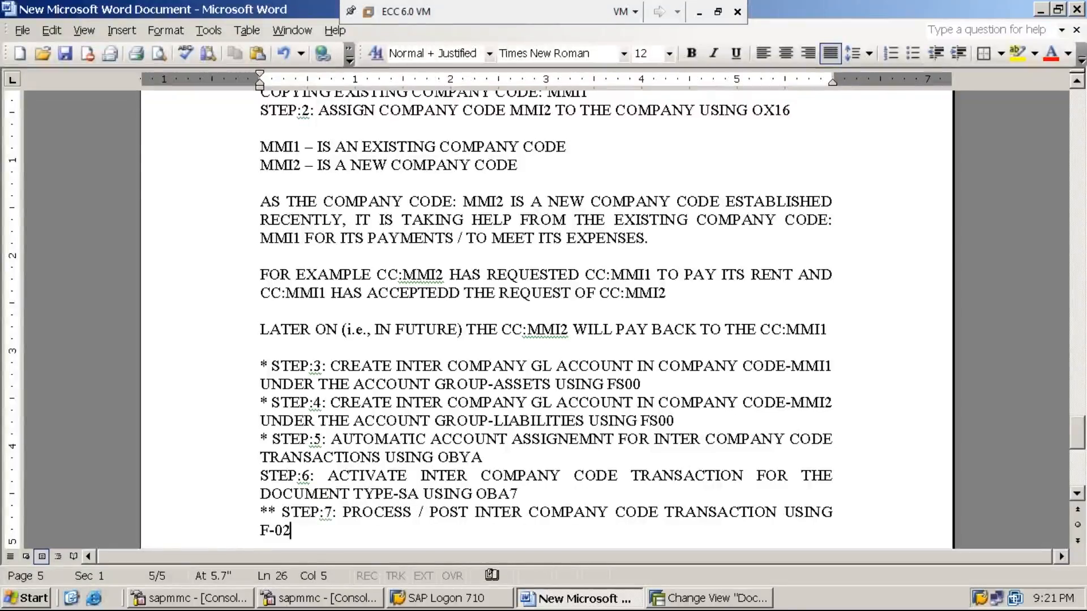
- Append "( RENT PERTAINING TO CC-MMI2 BEING PAID BY CC-MMI1)" after F-02 in the step 7 line
{"action": "type", "text": "("}
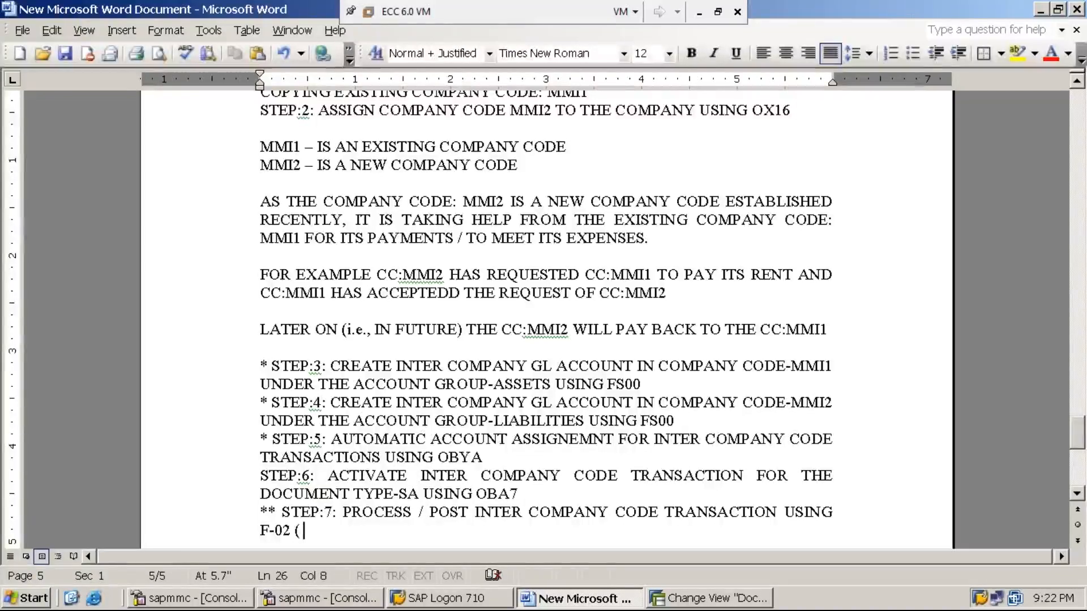
{"action": "type", "text": " RENT "}
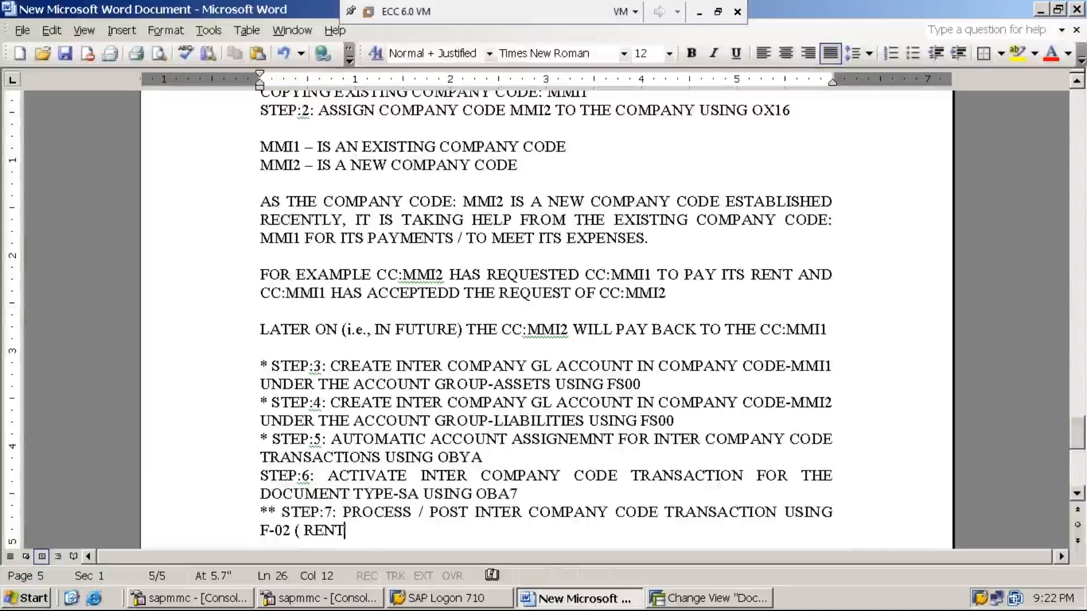
{"action": "type", "text": "PER"}
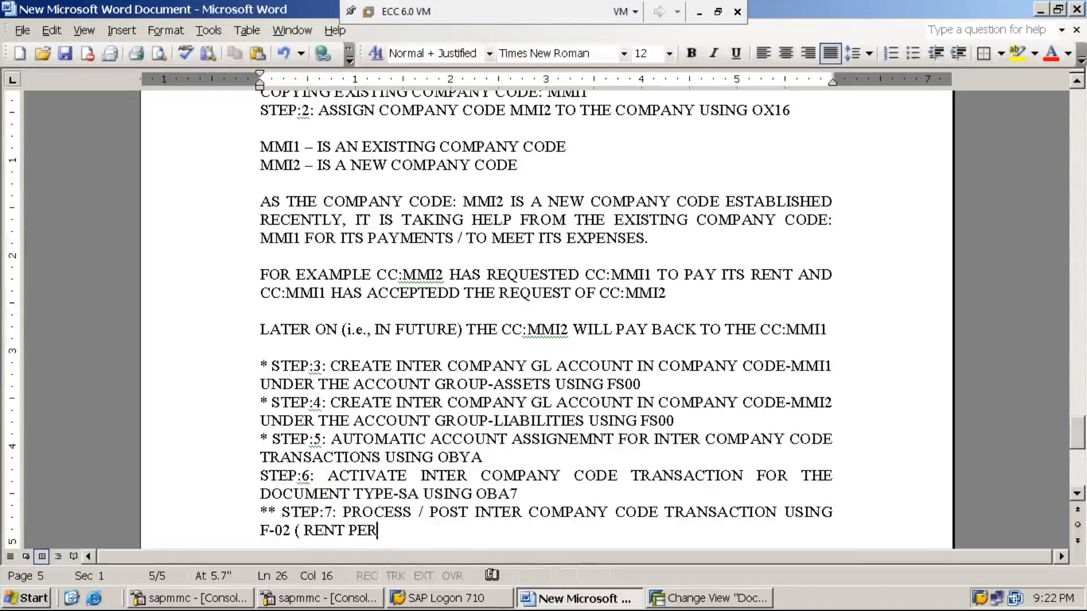
{"action": "type", "text": "TAINING TO "}
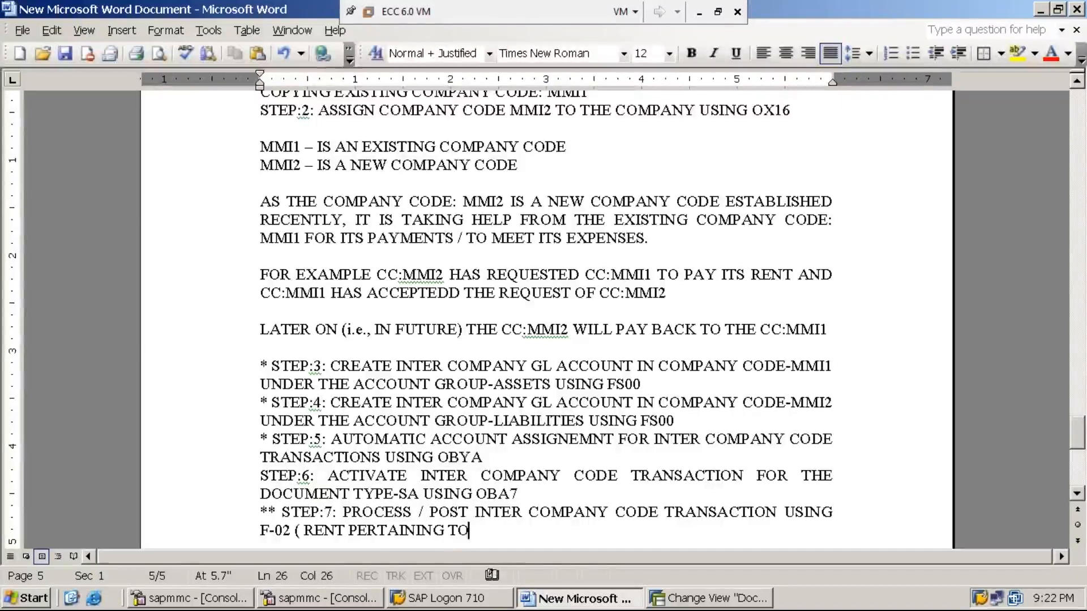
{"action": "type", "text": "CC"}
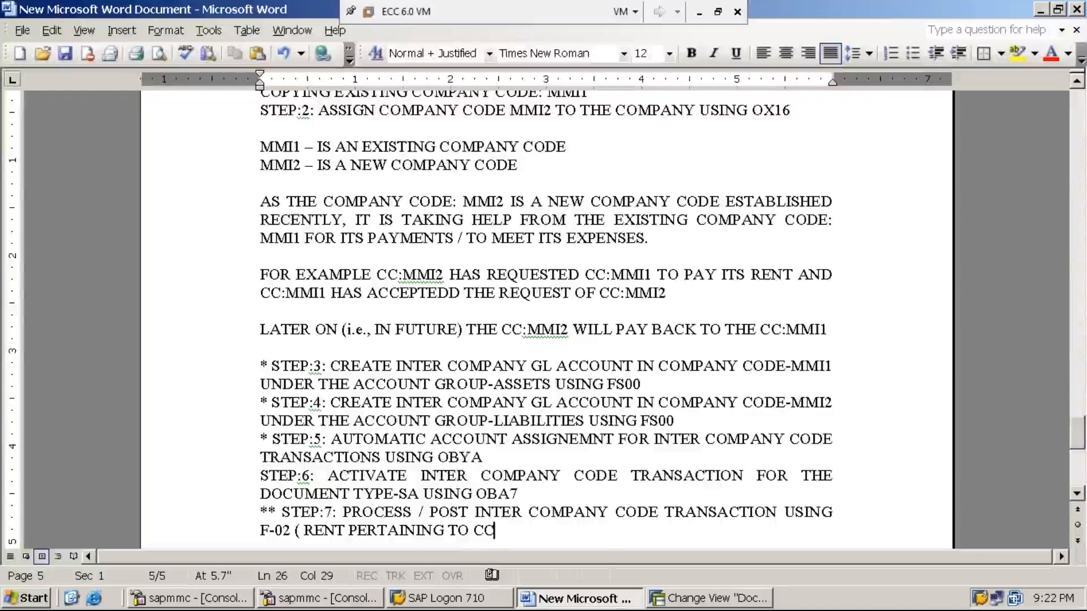
{"action": "type", "text": "-MM"}
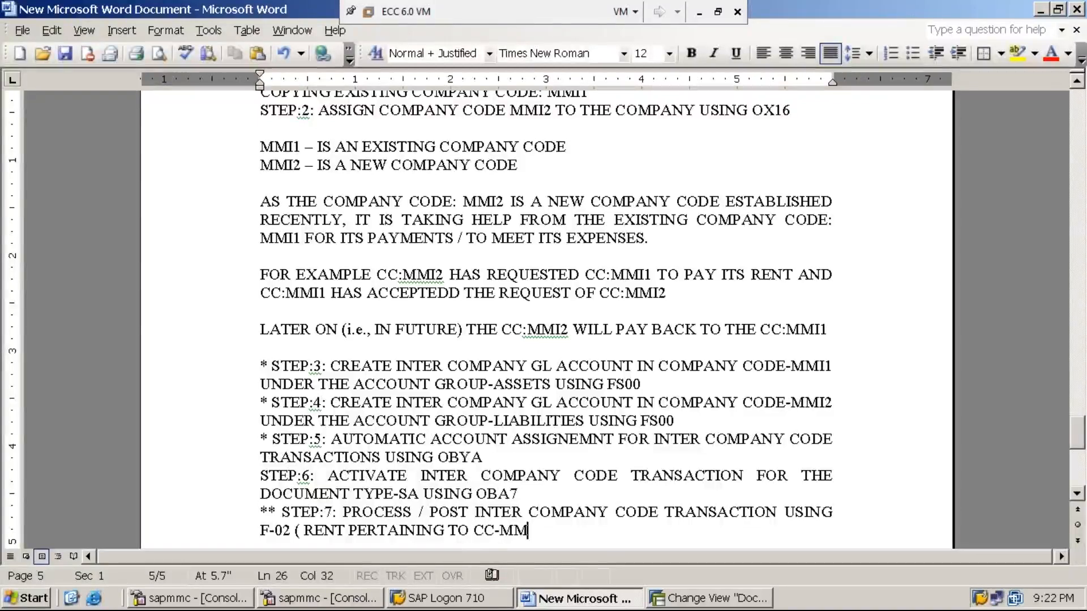
{"action": "type", "text": "I2 B"}
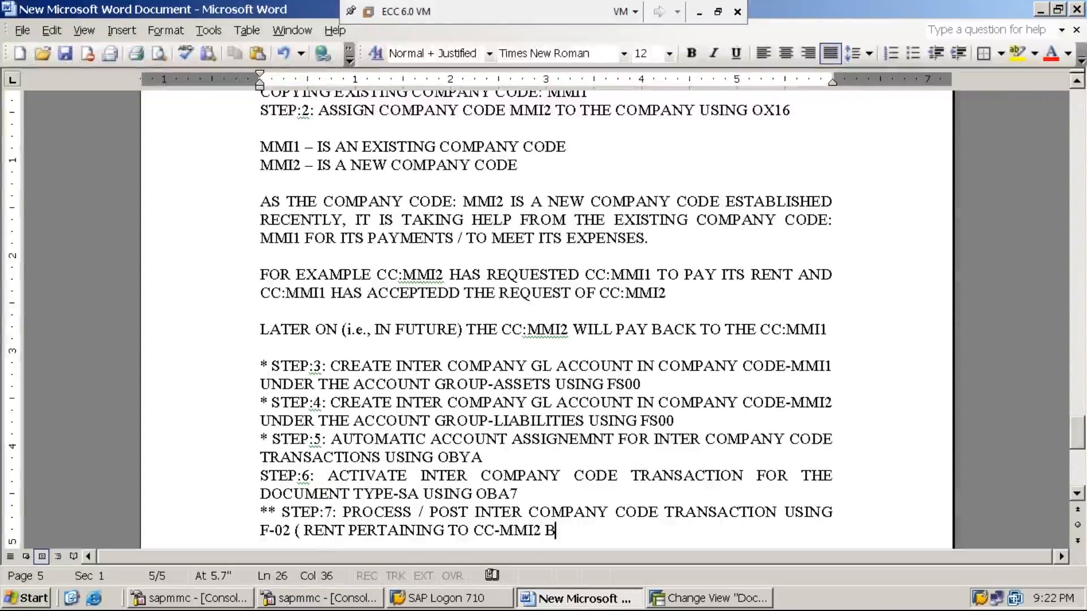
{"action": "type", "text": "EING PAID B"}
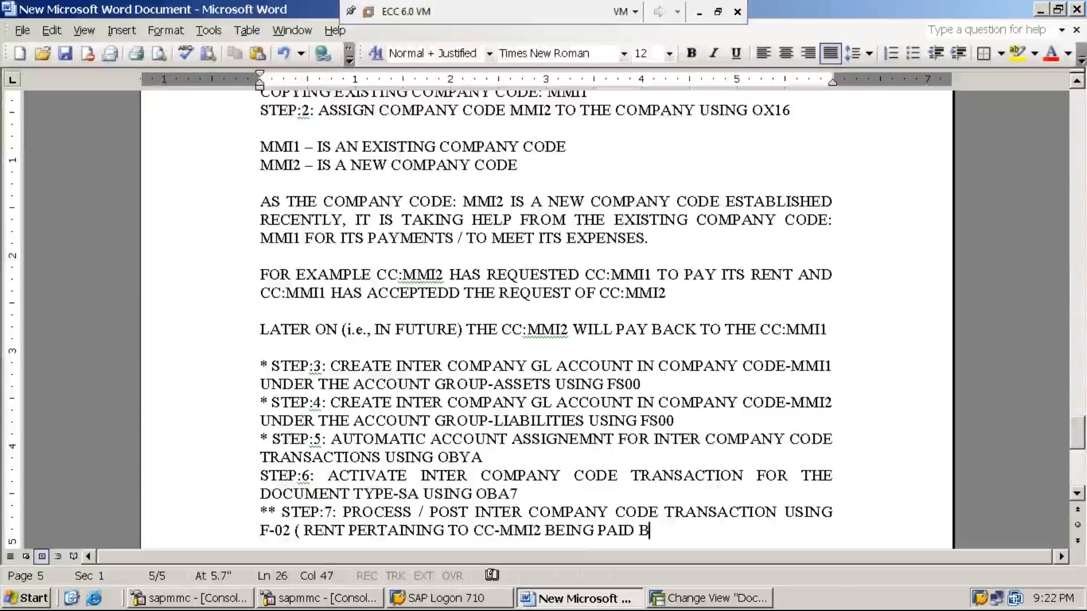
{"action": "type", "text": "Y CC"}
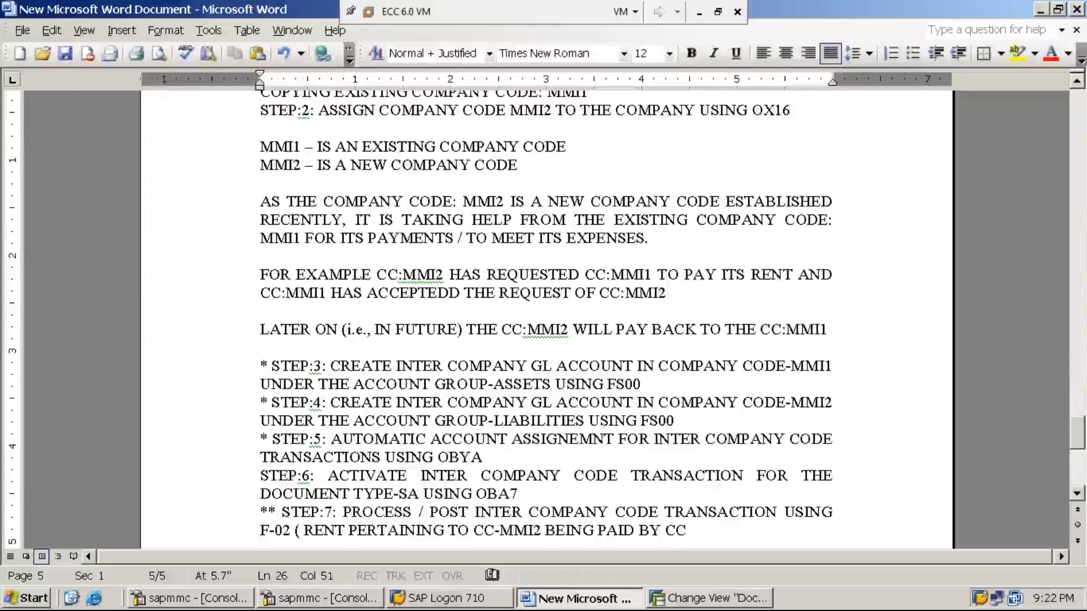
{"action": "type", "text": "-MMI1"}
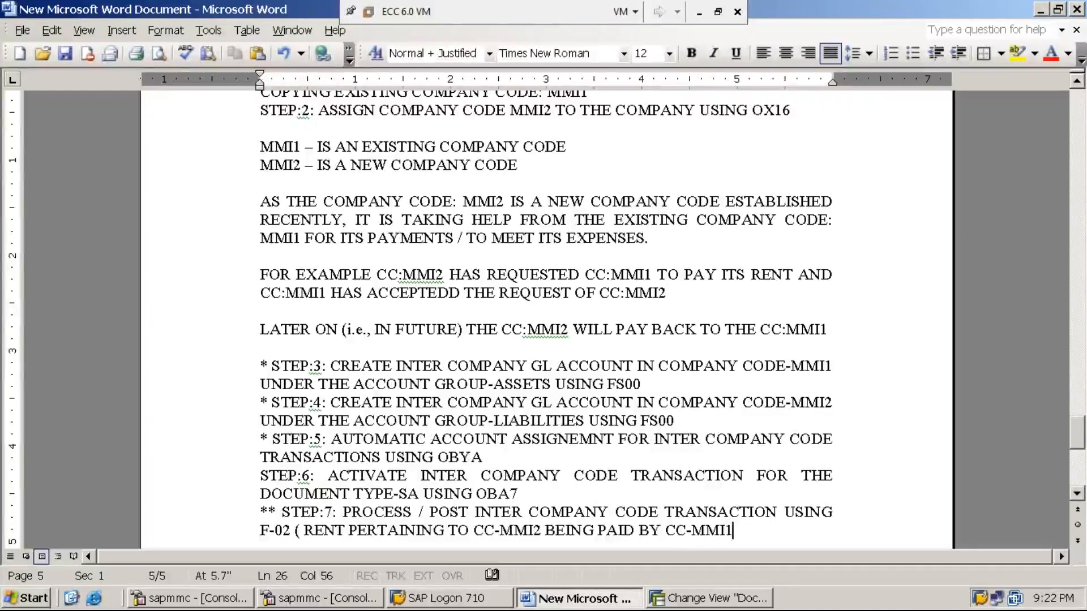
{"action": "type", "text": ")"}
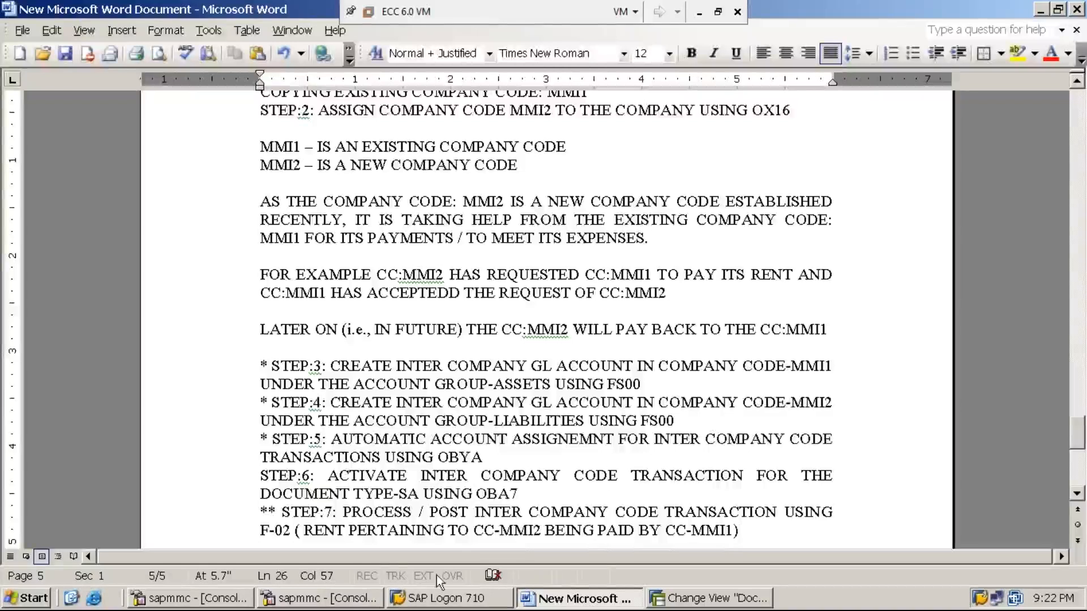
- Insert the amount "OF RS.77,000/-" after RENT in the step 7 remark
{"action": "left_click", "coordinate": [348, 530]}
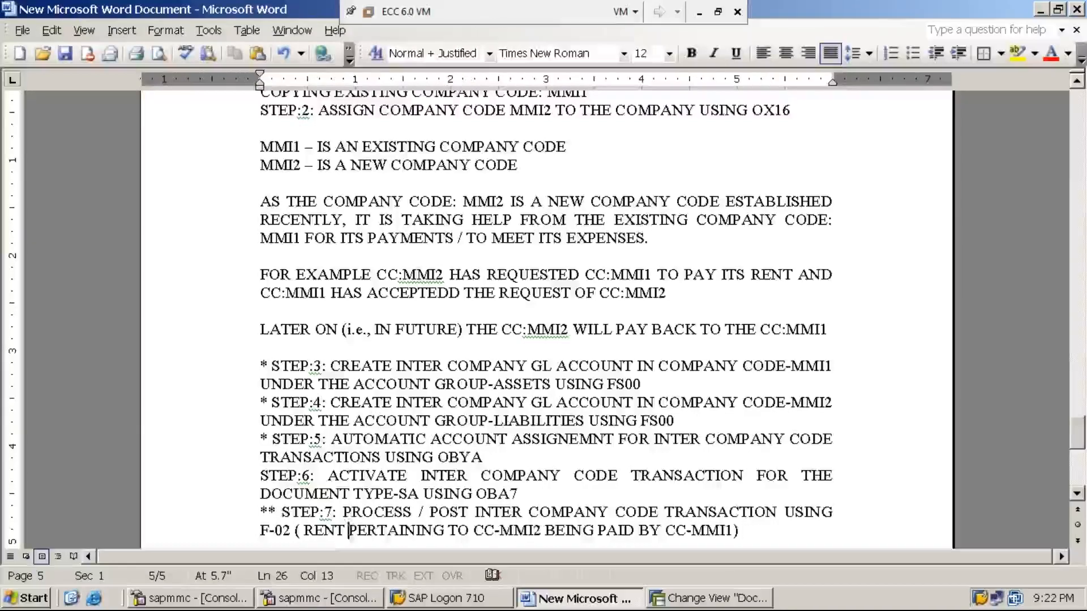
{"action": "type", "text": "OF "}
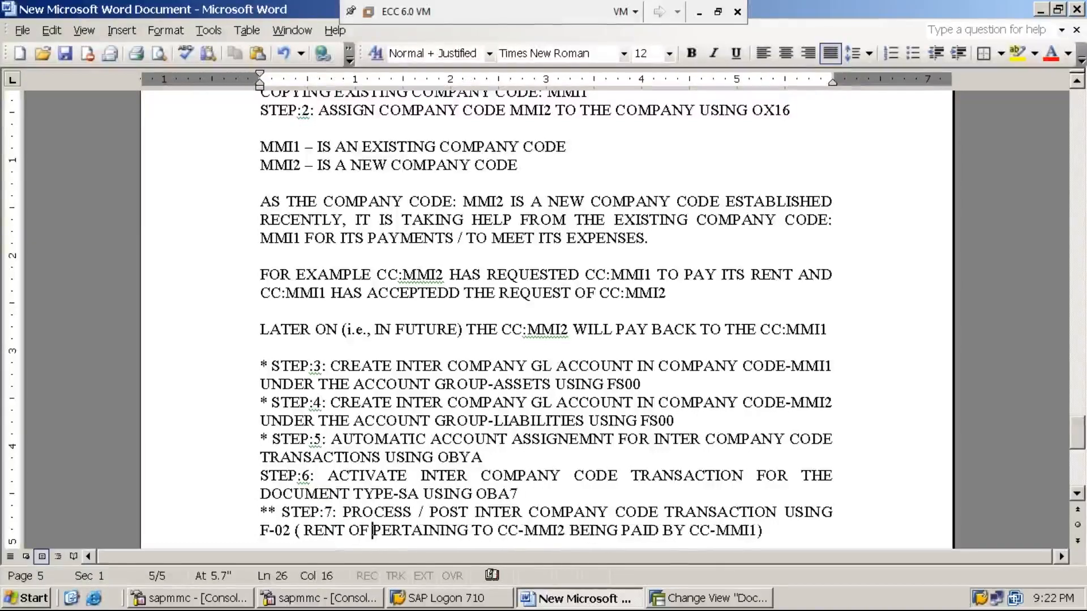
{"action": "type", "text": "RS."}
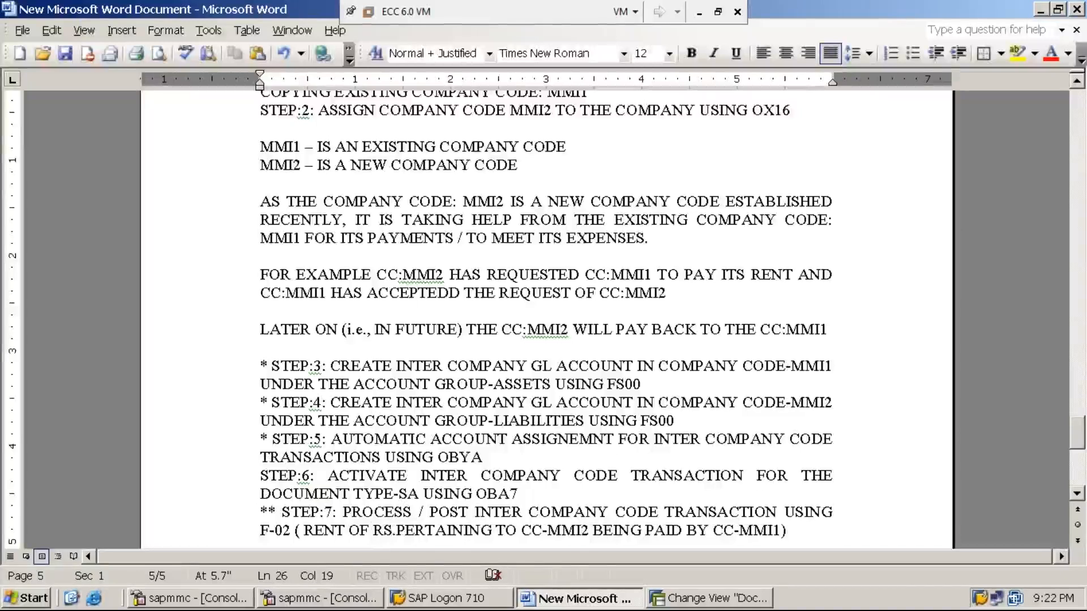
{"action": "type", "text": "77 "}
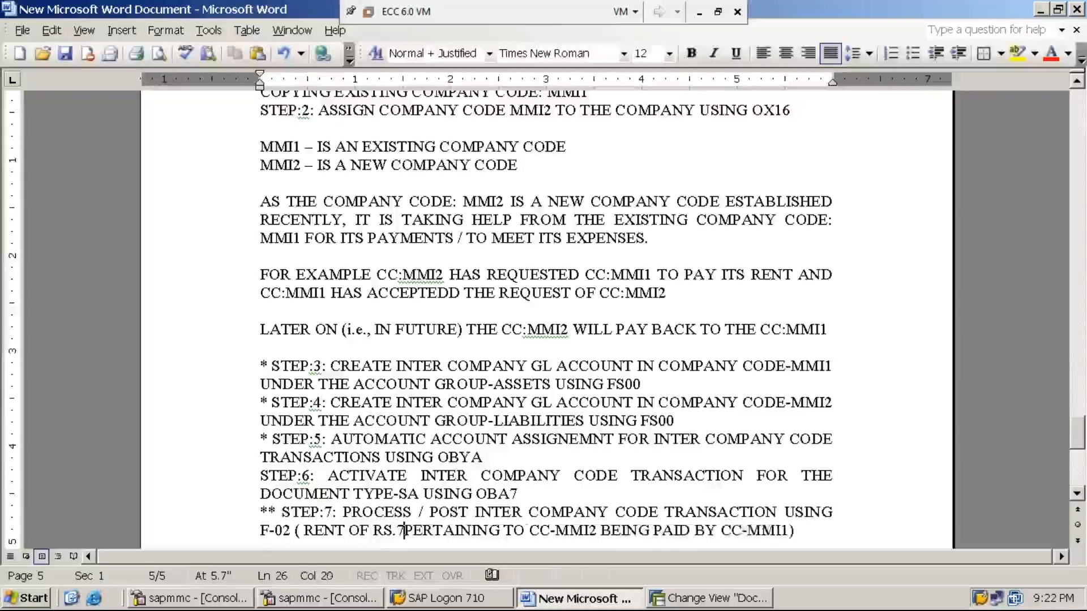
{"action": "type", "text": "000/-"}
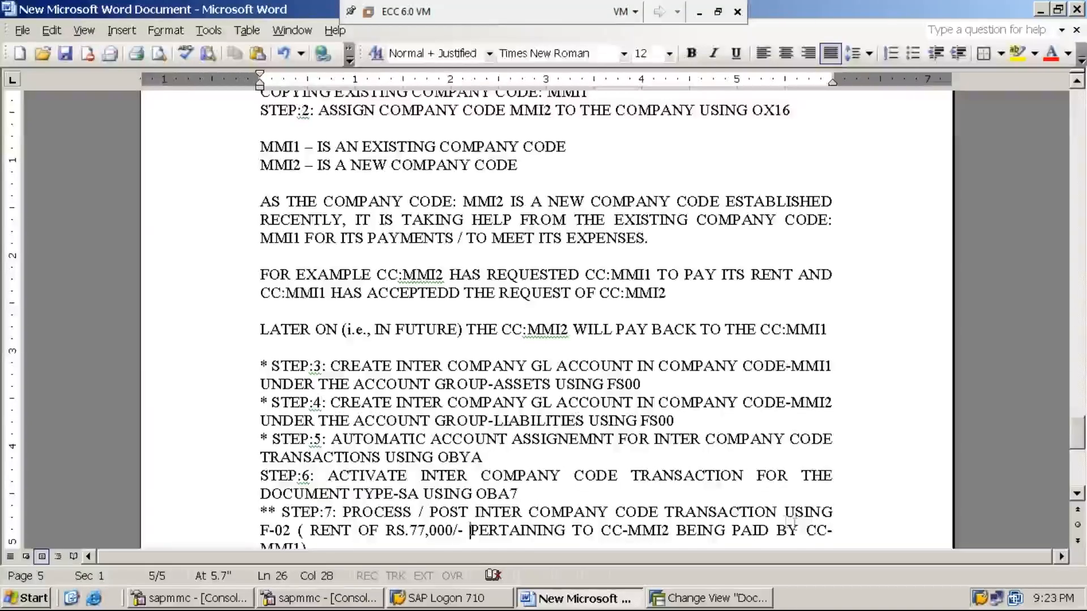
- Keep CC-MMI1 together by moving it onto its own line at the end of the step 7 remark
{"action": "double_click", "coordinate": [811, 531]}
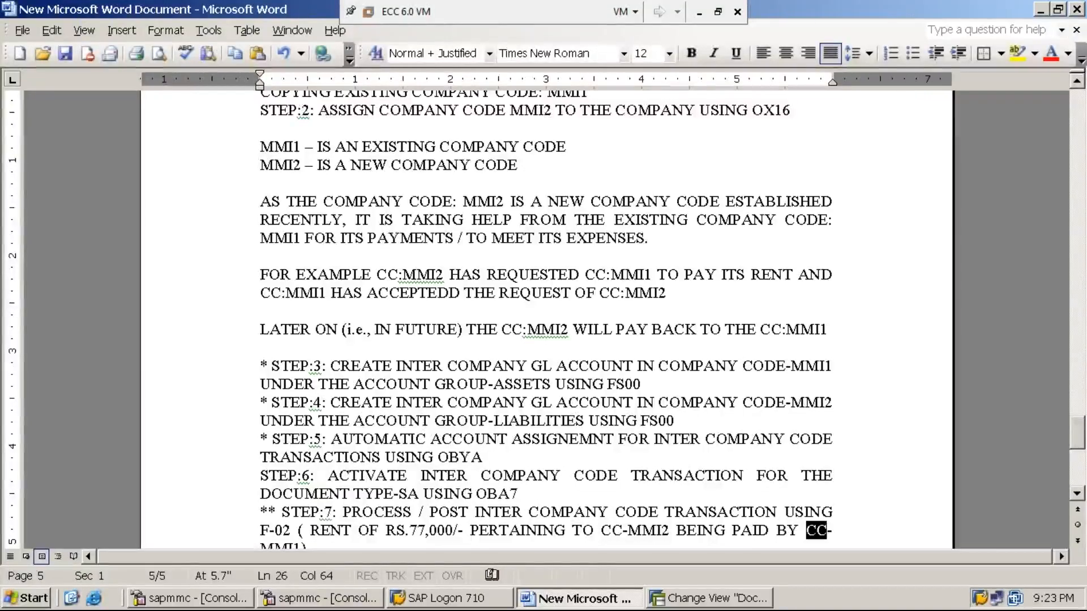
{"action": "left_click", "coordinate": [806, 530]}
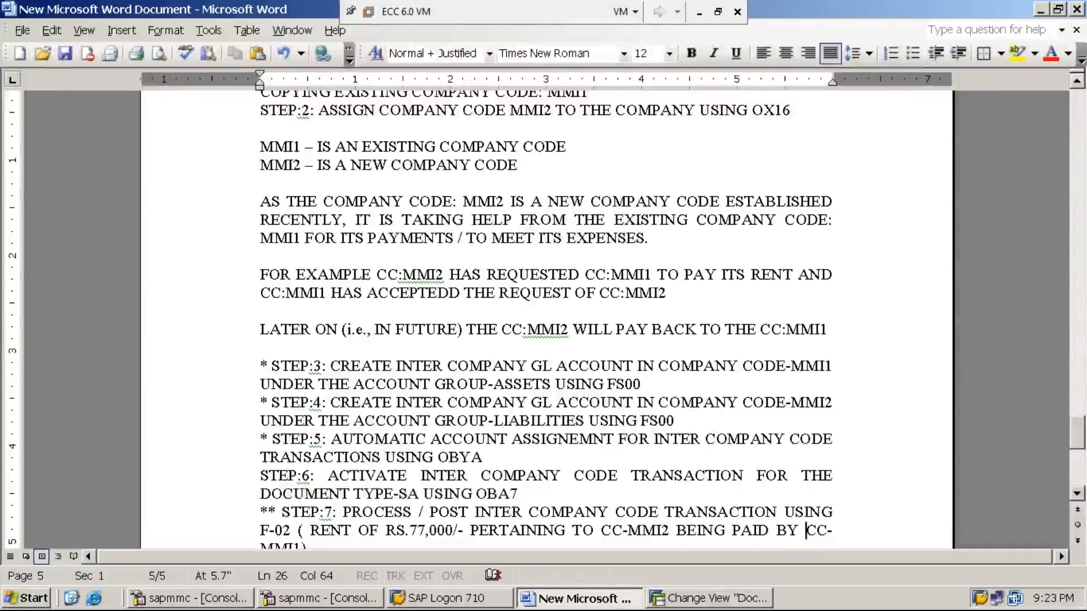
{"action": "double_click", "coordinate": [810, 531]}
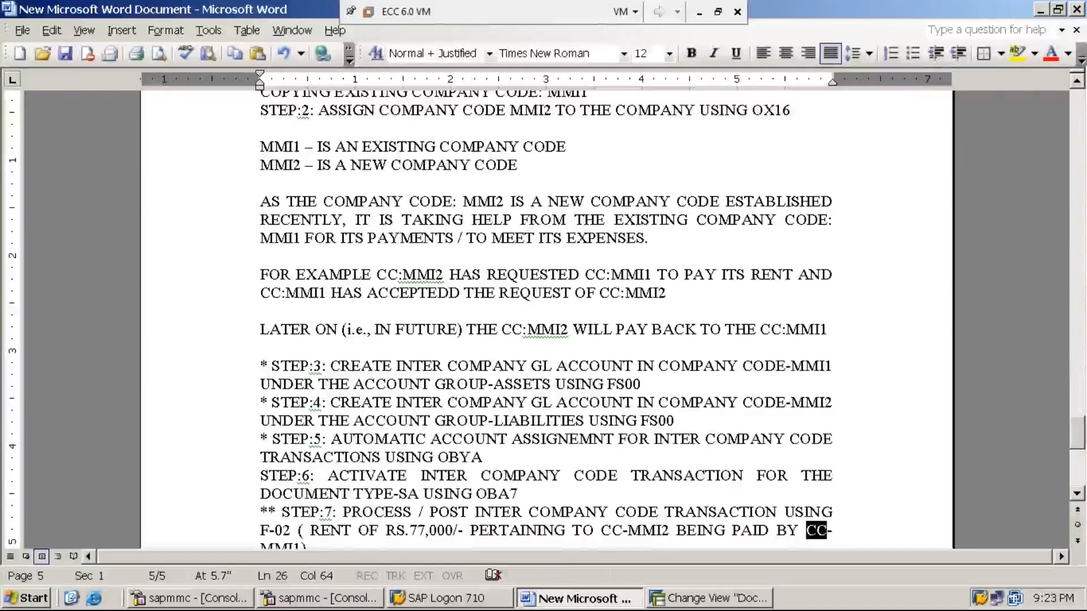
{"action": "left_click", "coordinate": [806, 530]}
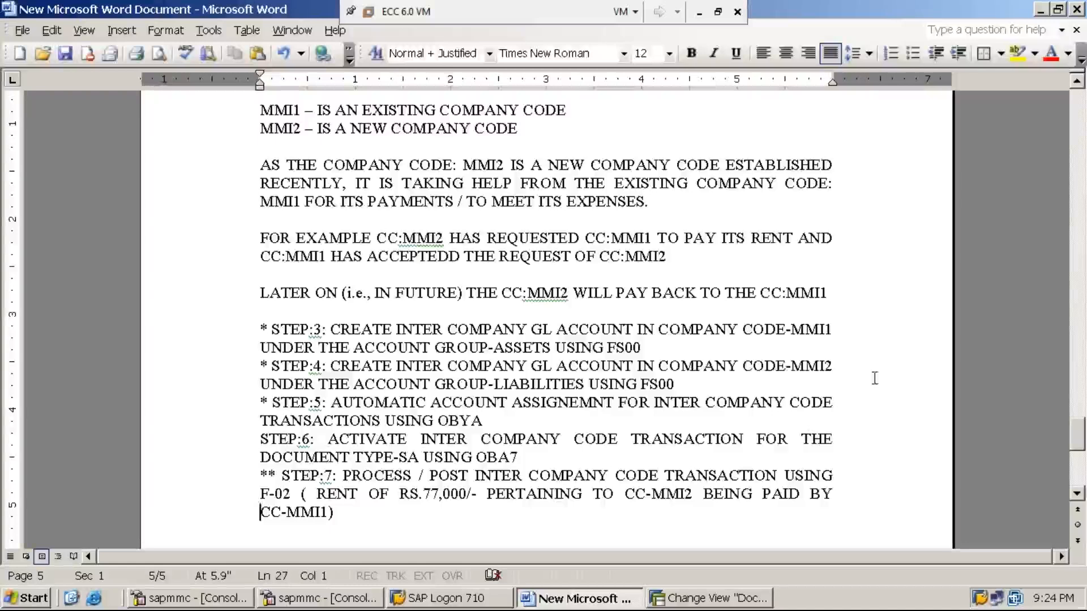
{"action": "left_click", "coordinate": [1041, 9]}
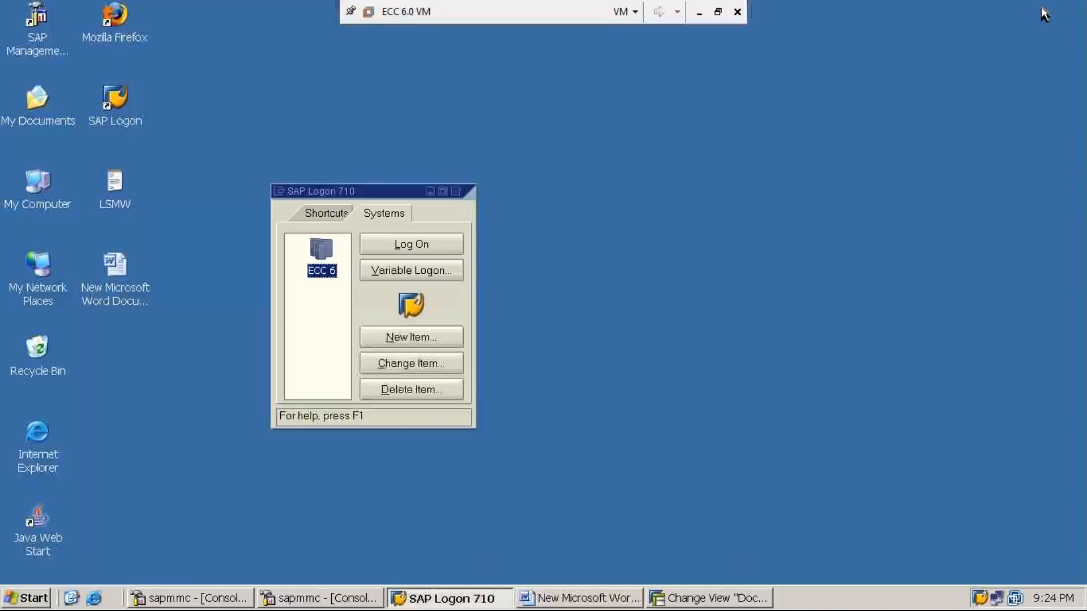
{"action": "left_click", "coordinate": [699, 13]}
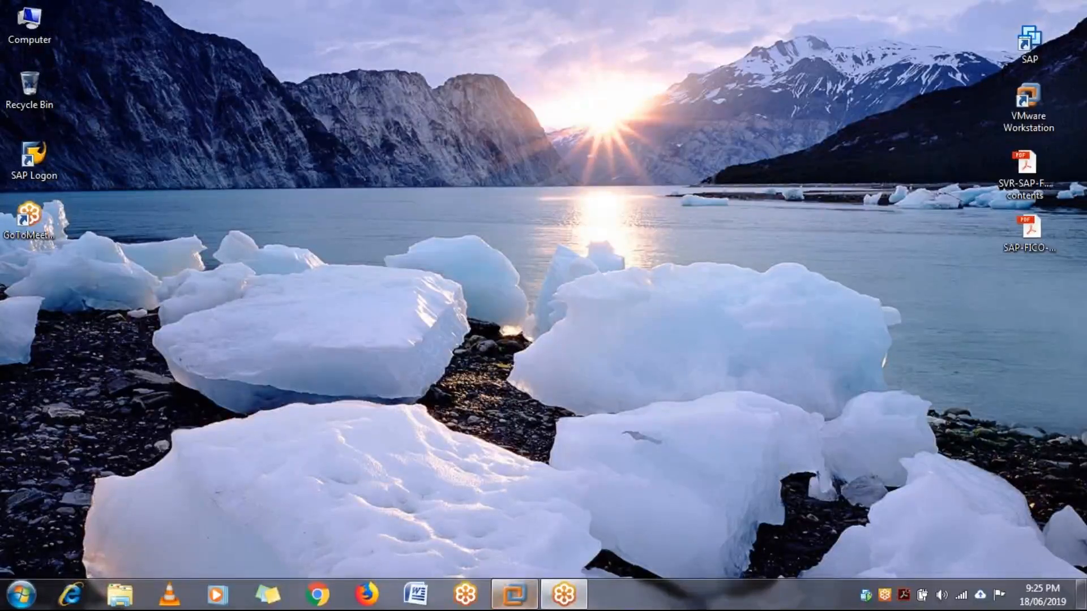
{"action": "left_click", "coordinate": [514, 595]}
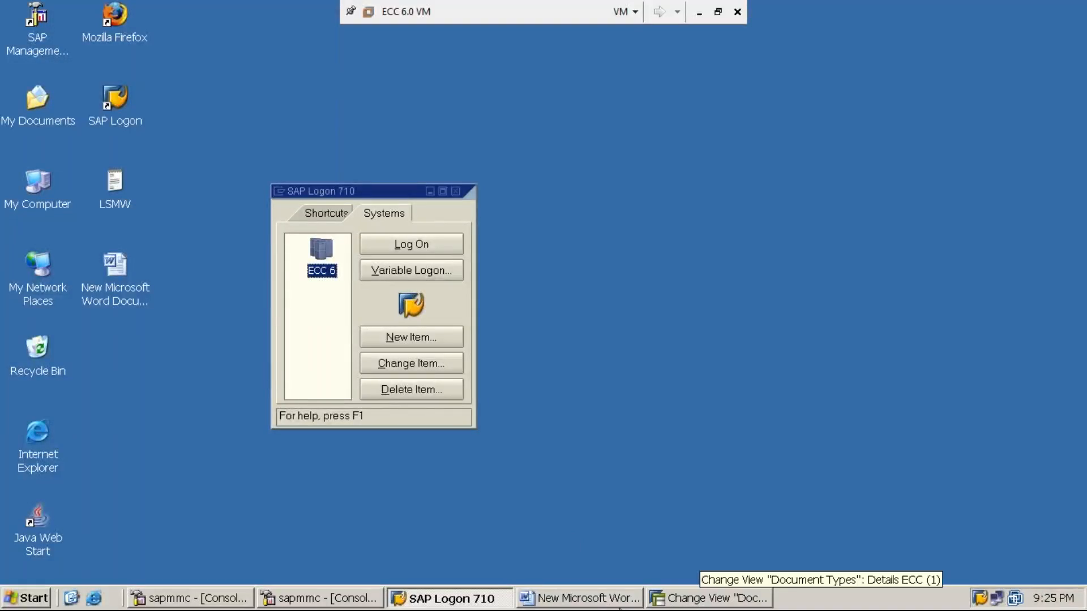
{"action": "left_click", "coordinate": [601, 599]}
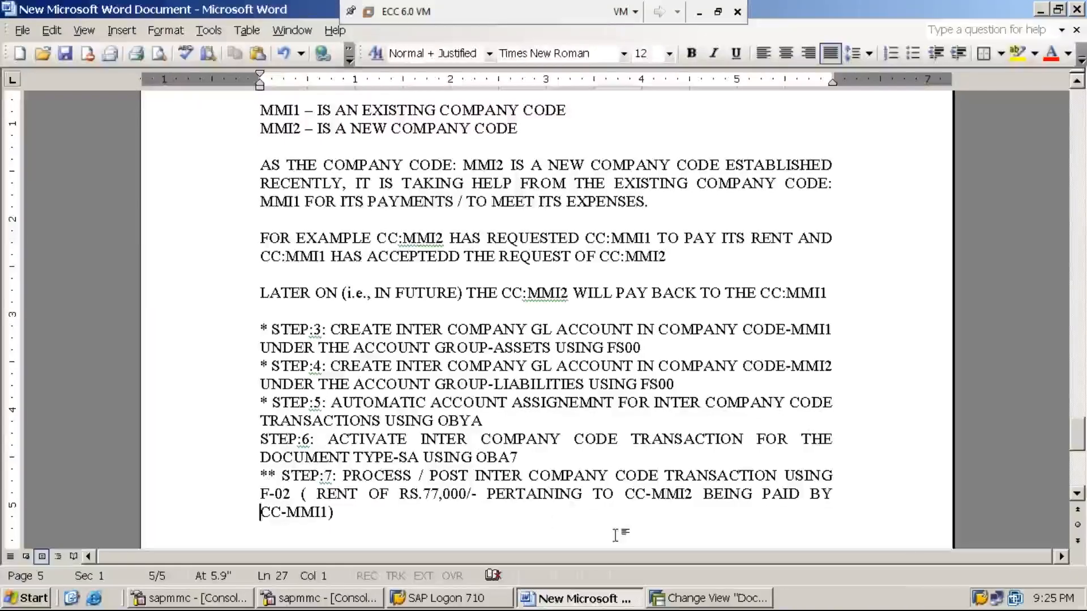
- Switch to the SAP session, leave the document type details, and start transaction F-02 for a G/L account posting
{"action": "left_click", "coordinate": [695, 602]}
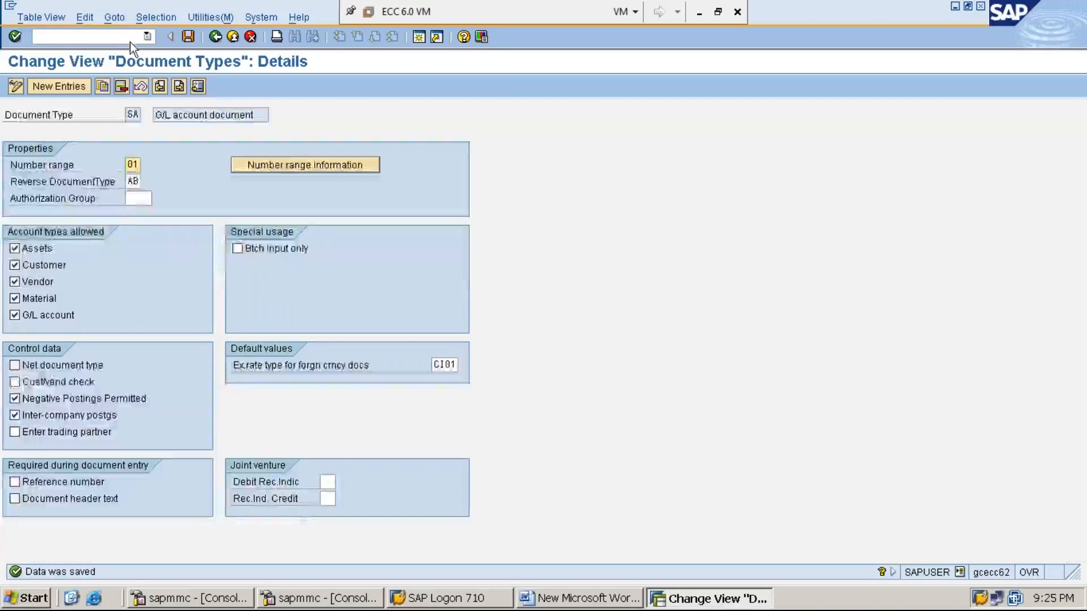
{"action": "left_click", "coordinate": [127, 37]}
{"action": "type", "text": "/n"}
{"action": "key", "text": "Return"}
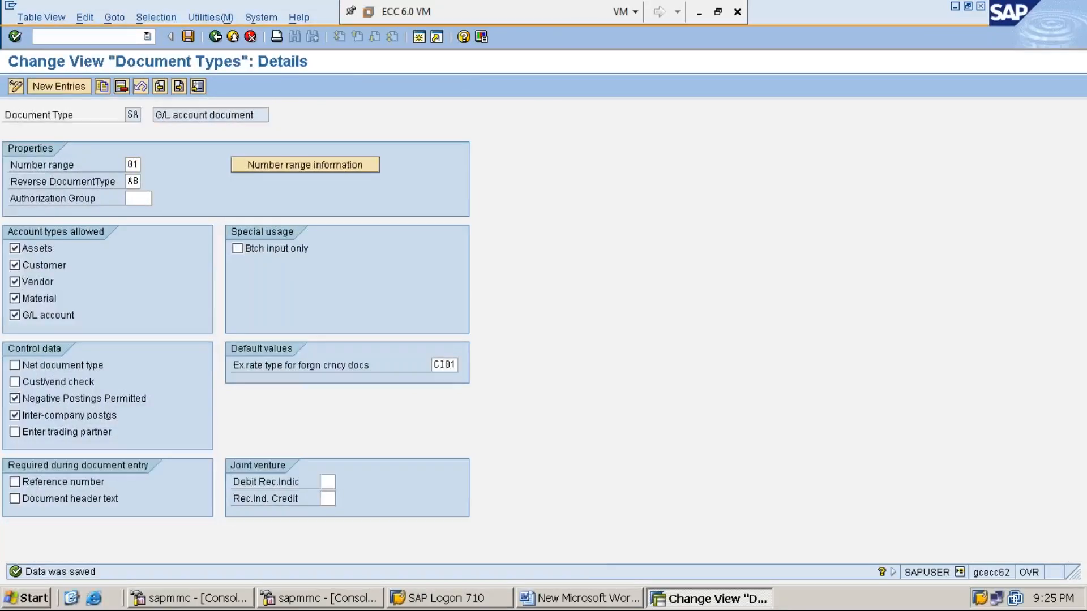
{"action": "type", "text": "F-02"}
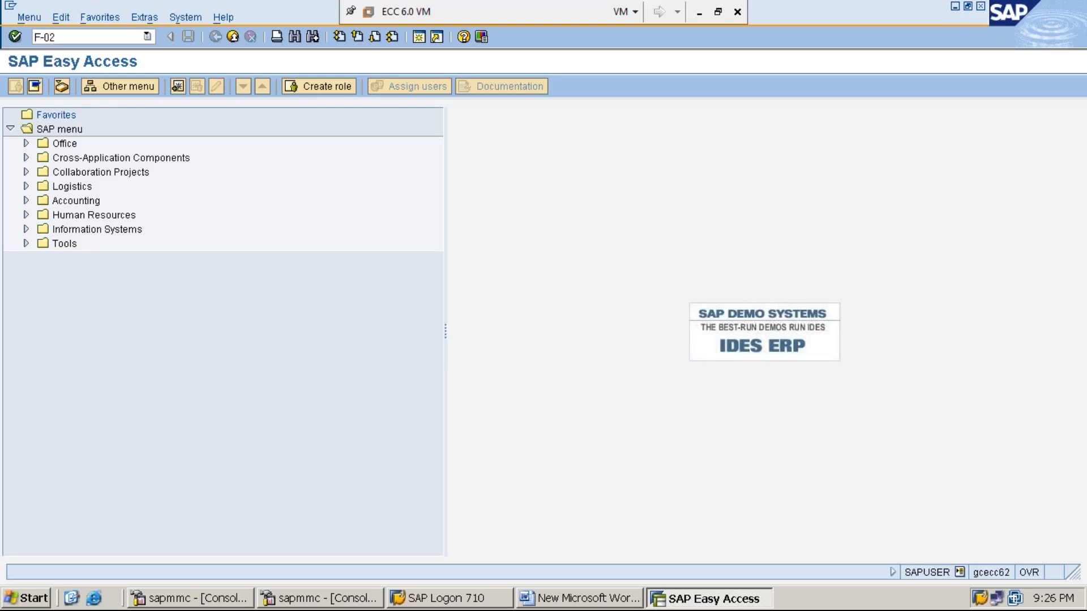
{"action": "key", "text": "Return"}
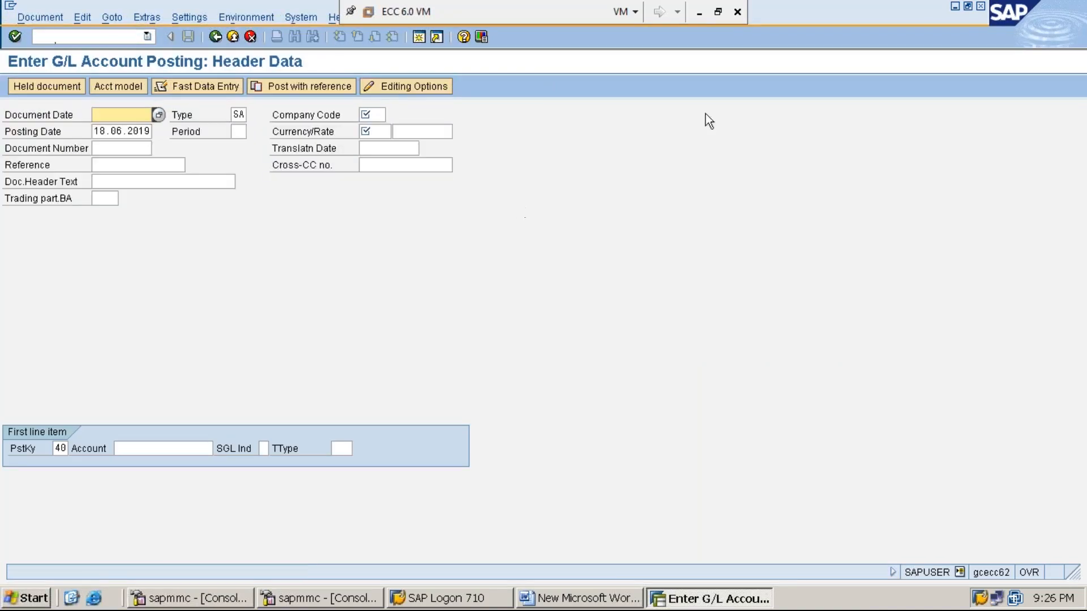
{"action": "left_click", "coordinate": [700, 12]}
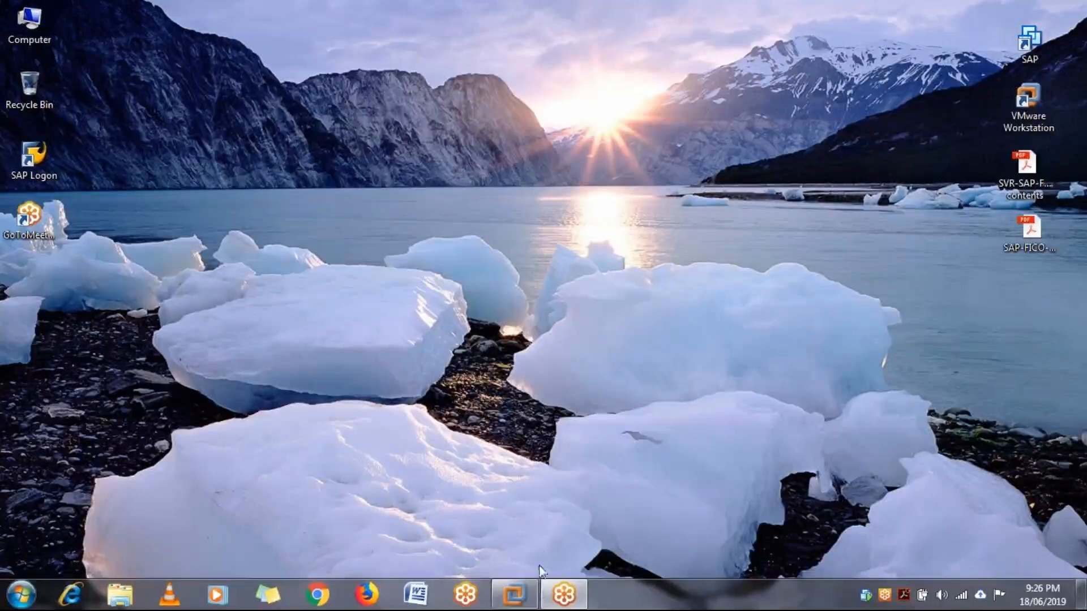
{"action": "left_click", "coordinate": [514, 594]}
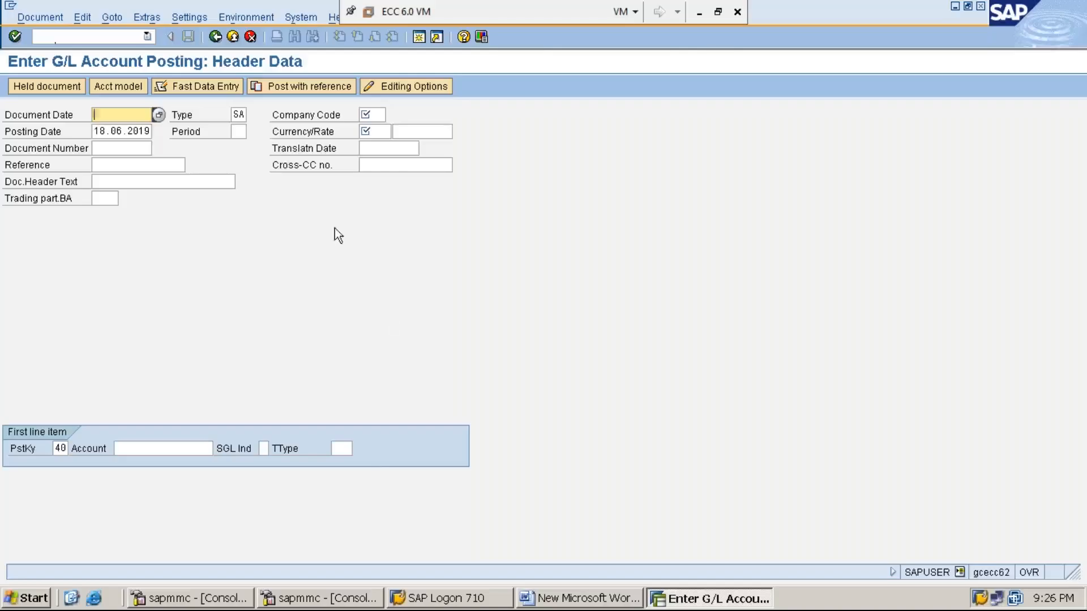
- Set the posting header's document date to 18.06.2019 and its company code to MMI1
{"action": "key", "text": "F4"}
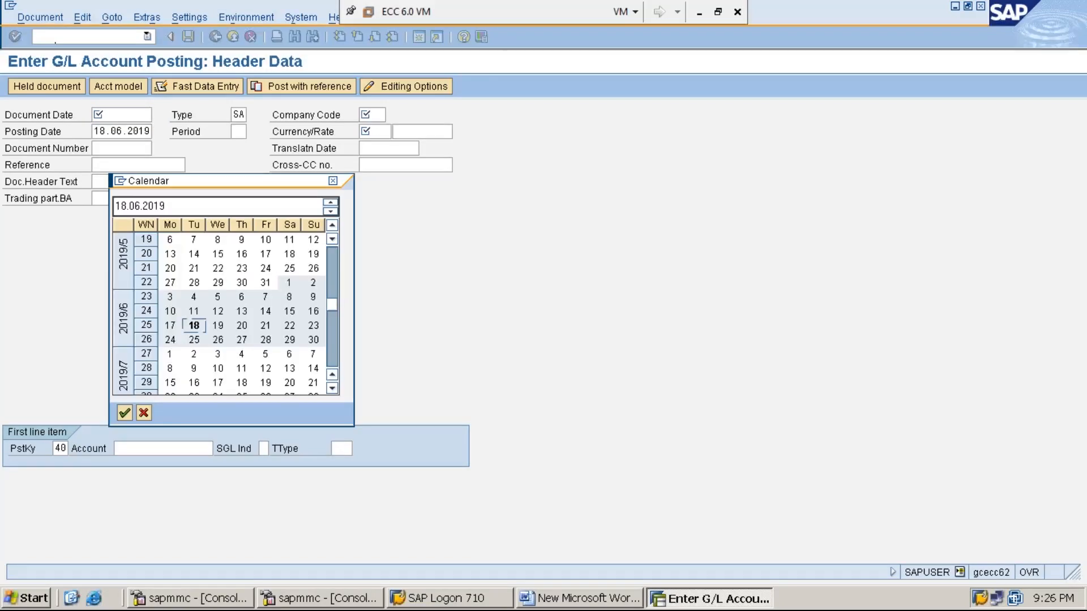
{"action": "key", "text": "Return"}
{"action": "key", "text": "Tab"}
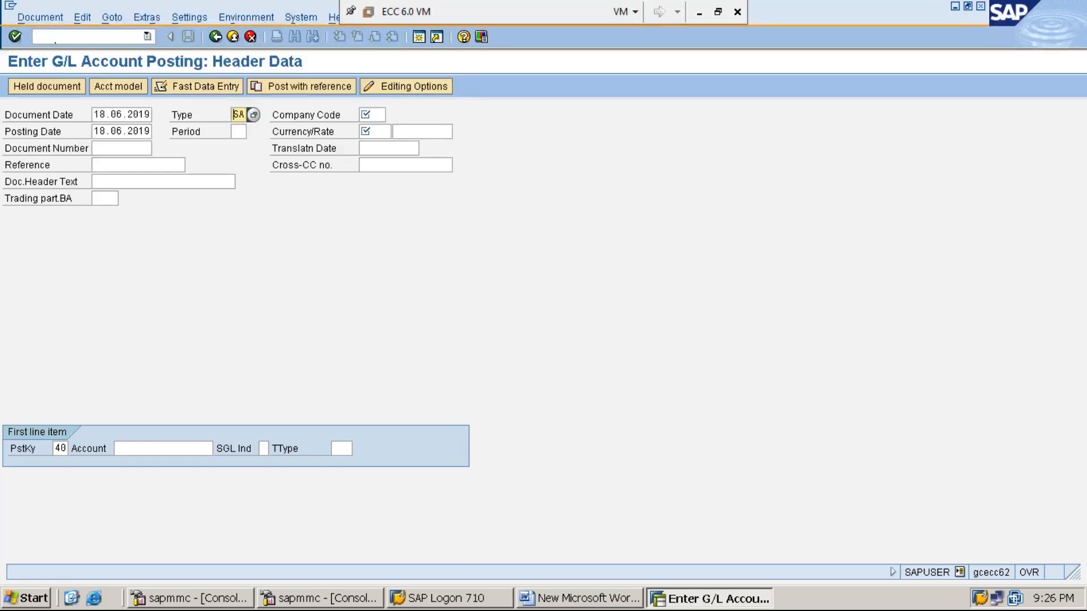
{"action": "left_click", "coordinate": [373, 115]}
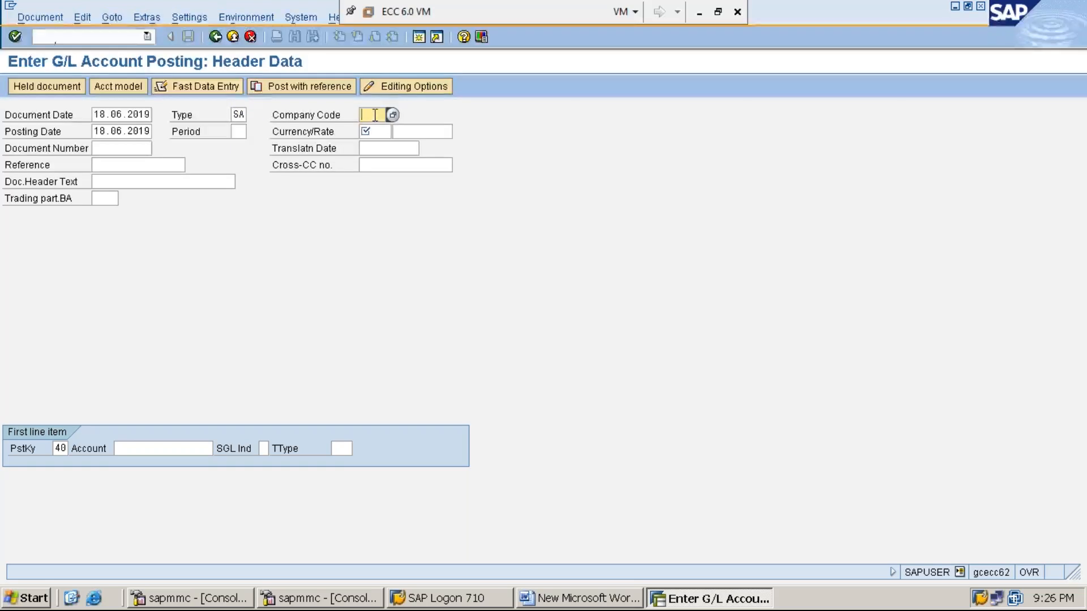
{"action": "type", "text": "MMI1"}
{"action": "left_click", "coordinate": [125, 132]}
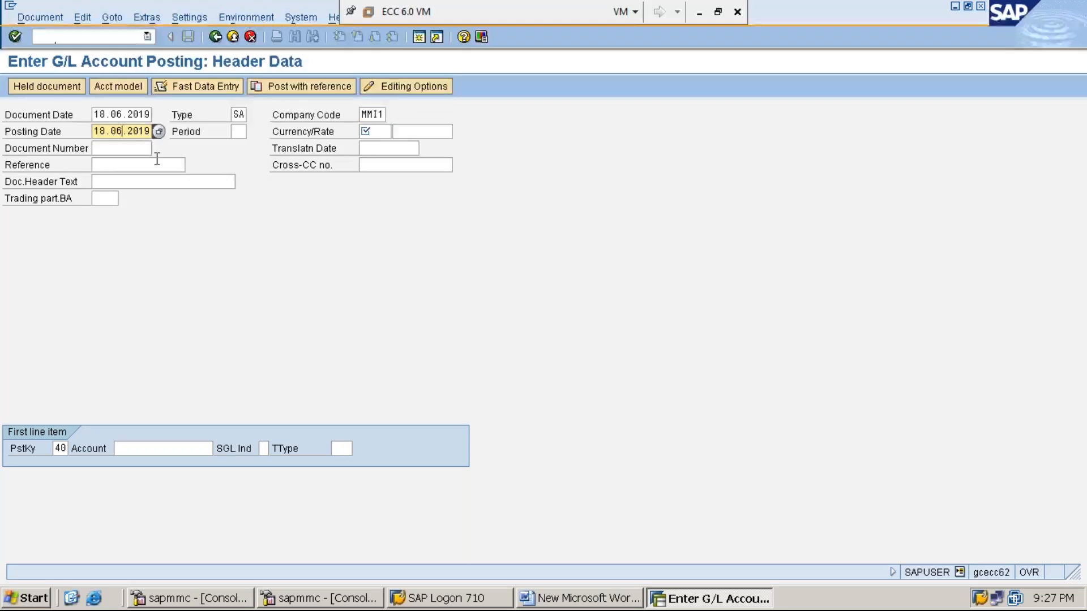
{"action": "key", "text": "Tab"}
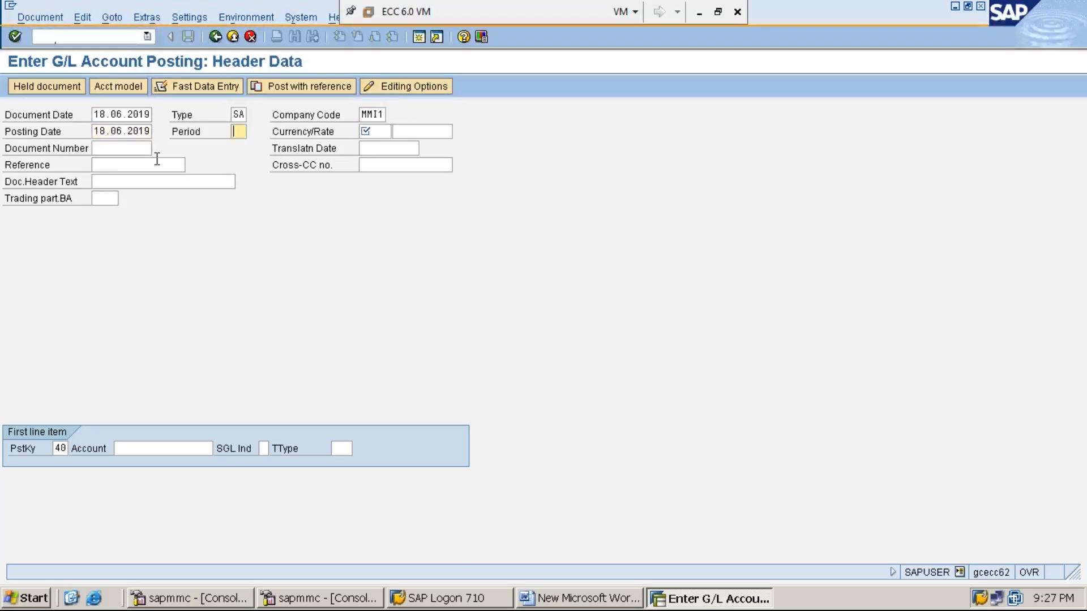
- Set the posting header's period to 3 and its currency to INR
{"action": "type", "text": "3"}
{"action": "left_click", "coordinate": [384, 131]}
{"action": "type", "text": "INR"}
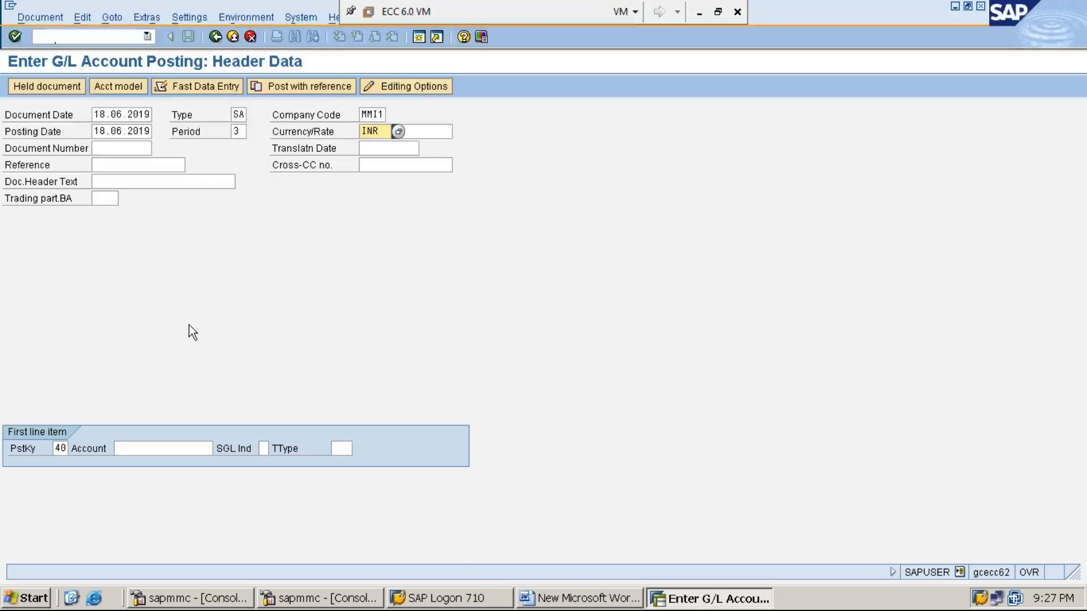
- Enter posting key 50 and G/L account 100001 for the first line item, and proceed to its item details
{"action": "left_click", "coordinate": [59, 451]}
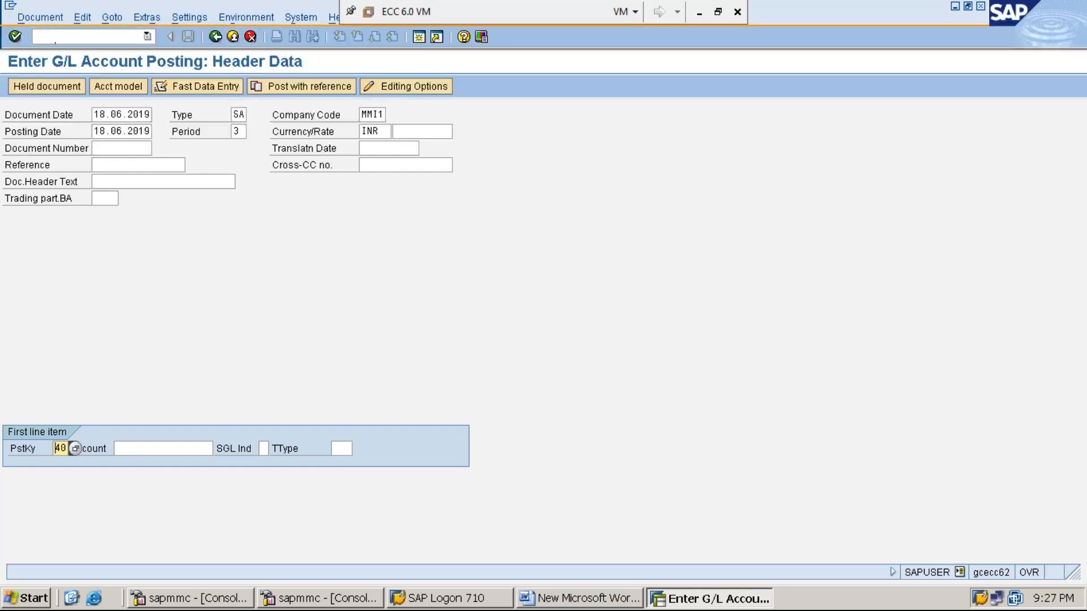
{"action": "type", "text": "50"}
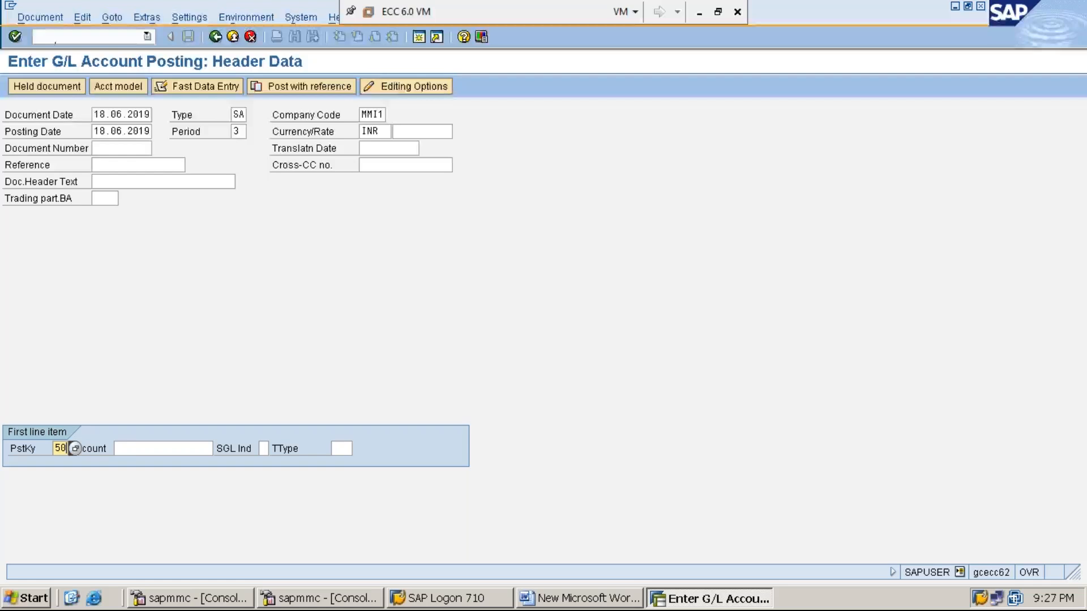
{"action": "left_click", "coordinate": [145, 448]}
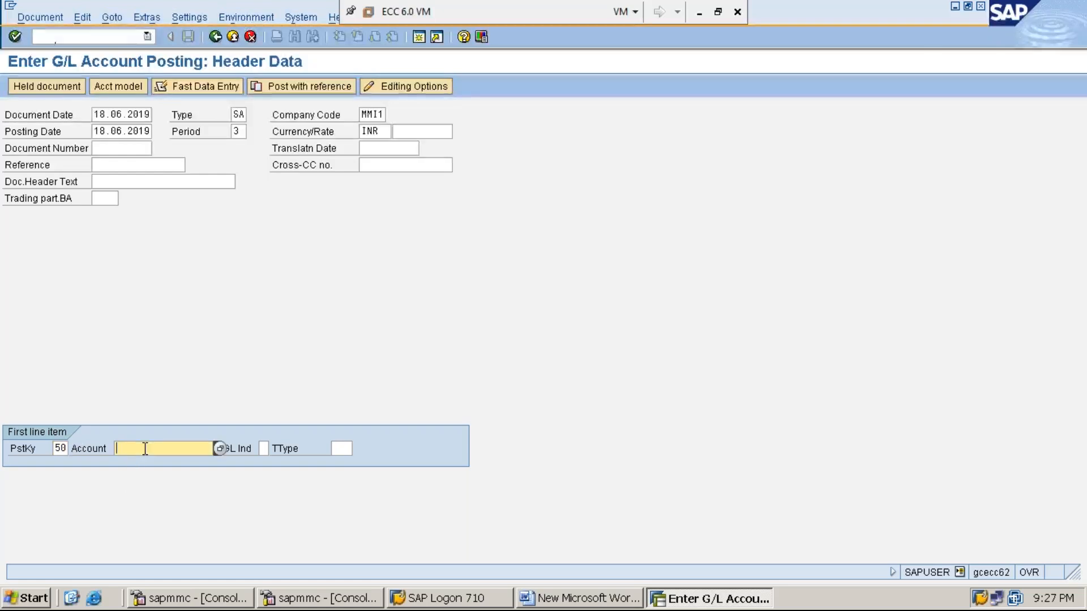
{"action": "type", "text": "1"}
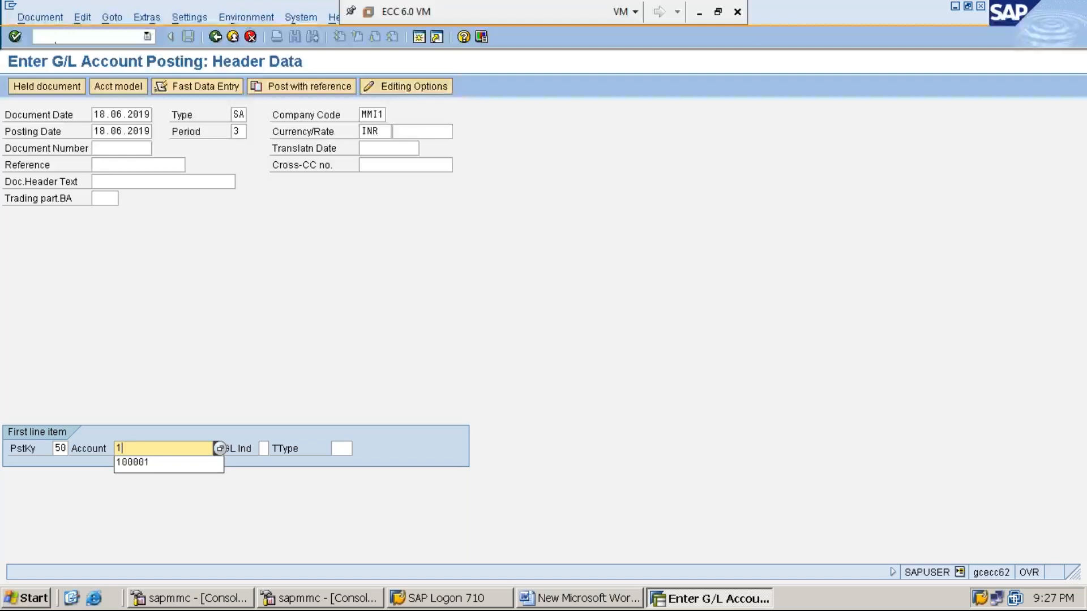
{"action": "type", "text": "00001"}
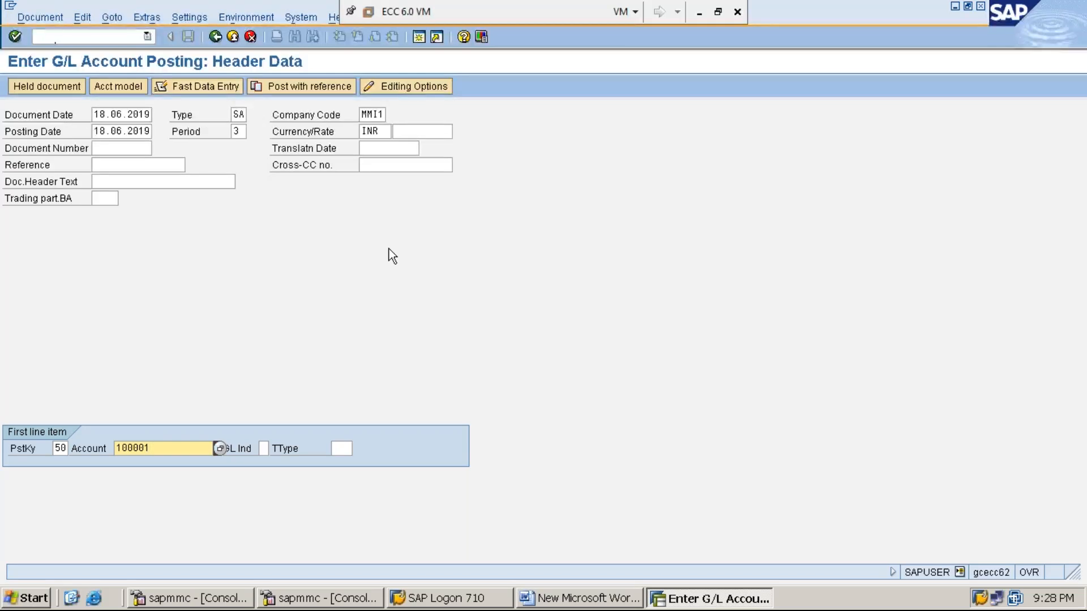
{"action": "left_click", "coordinate": [56, 449]}
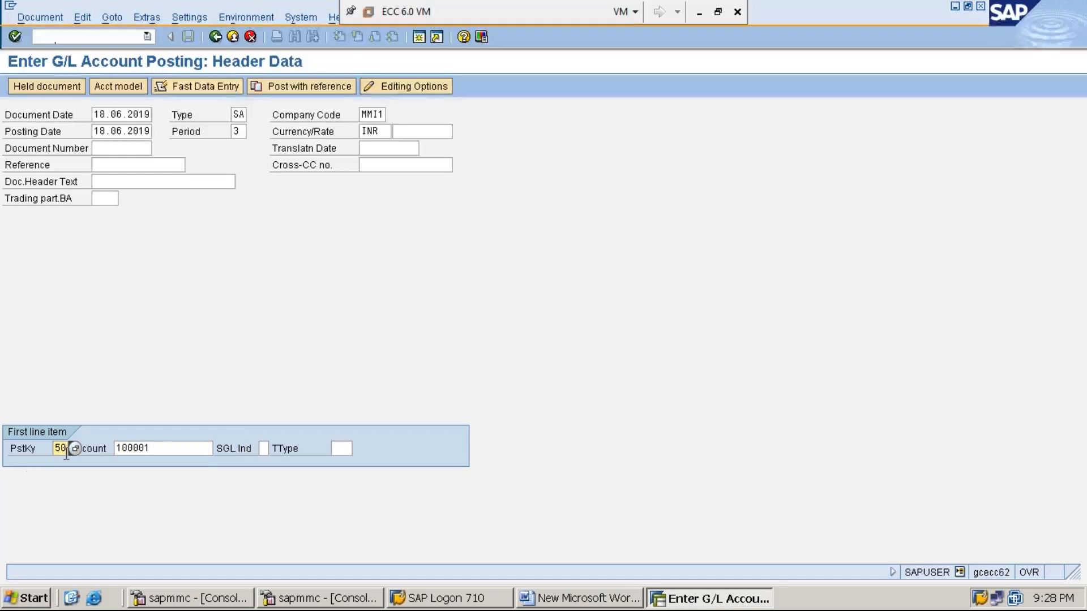
{"action": "left_click", "coordinate": [168, 449]}
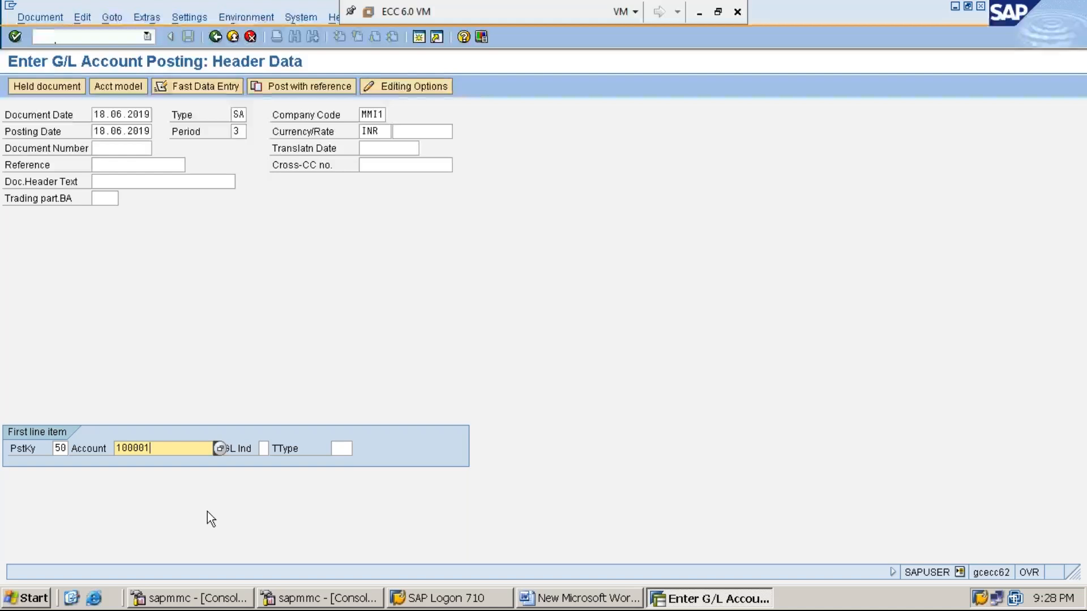
{"action": "key", "text": "Return"}
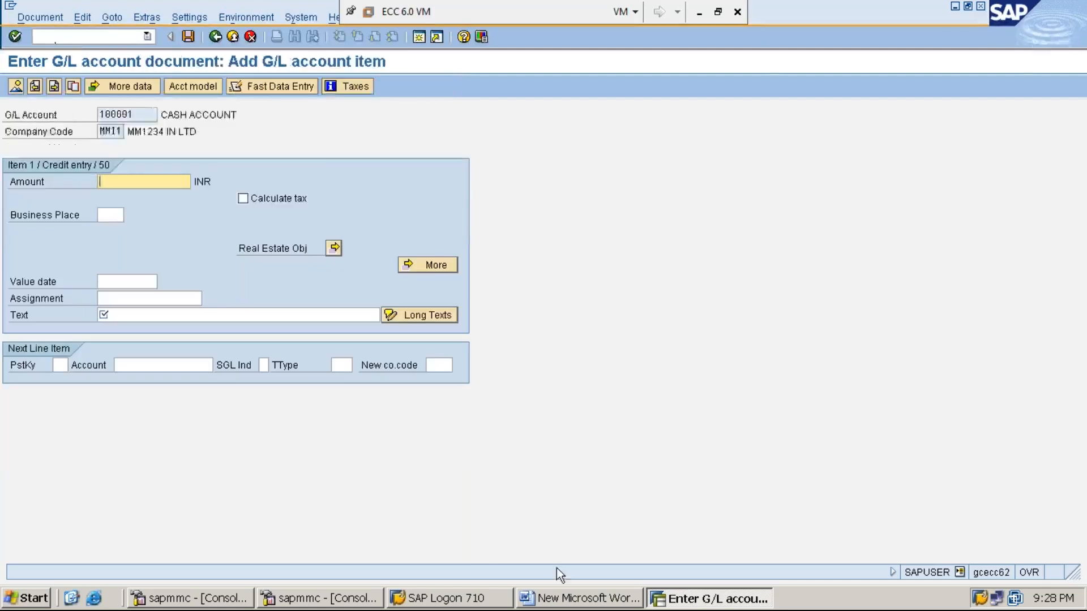
- Check the rent amount in the Word notes, return to SAP, and set the credit item's amount to 77000
{"action": "left_click", "coordinate": [567, 599]}
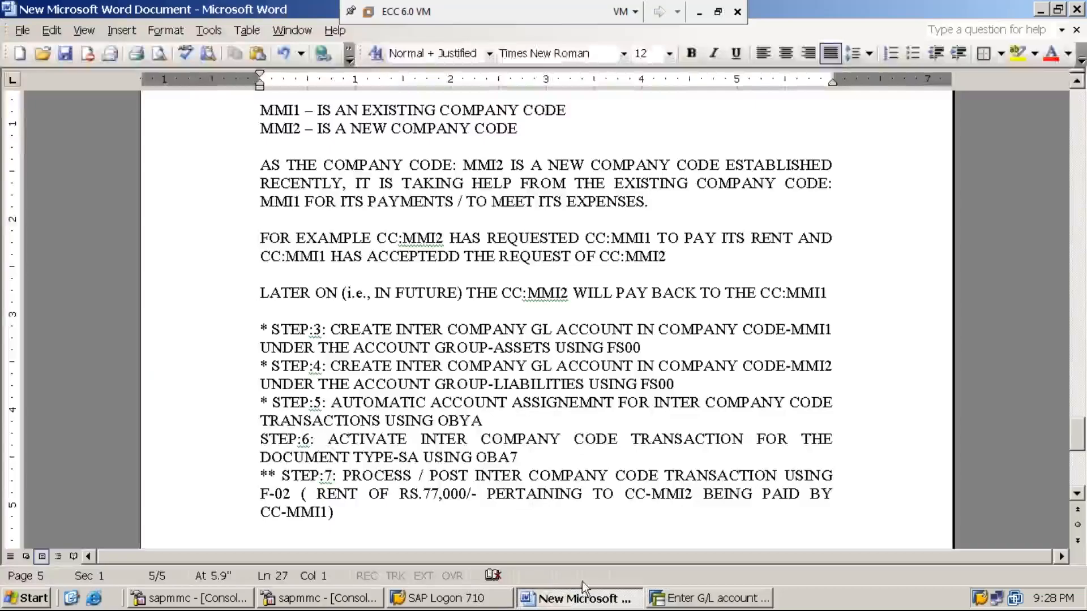
{"action": "left_click", "coordinate": [1040, 11]}
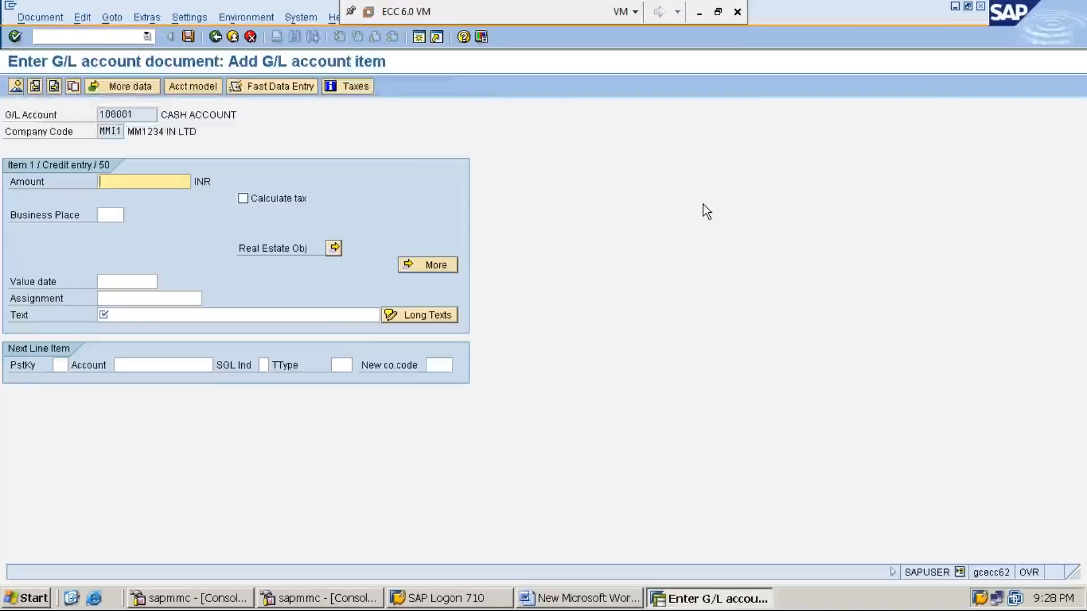
{"action": "type", "text": "77000"}
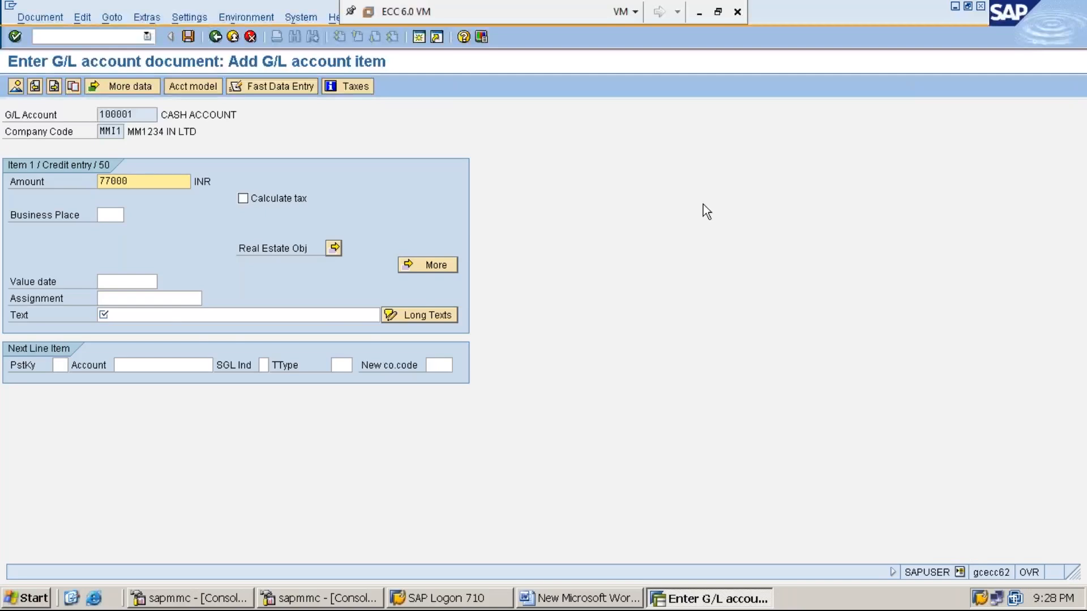
- Enter "RENT OF CC-MMI2 BEING PAID BY CC-MMI1" as the credit item's text
{"action": "left_click", "coordinate": [170, 313]}
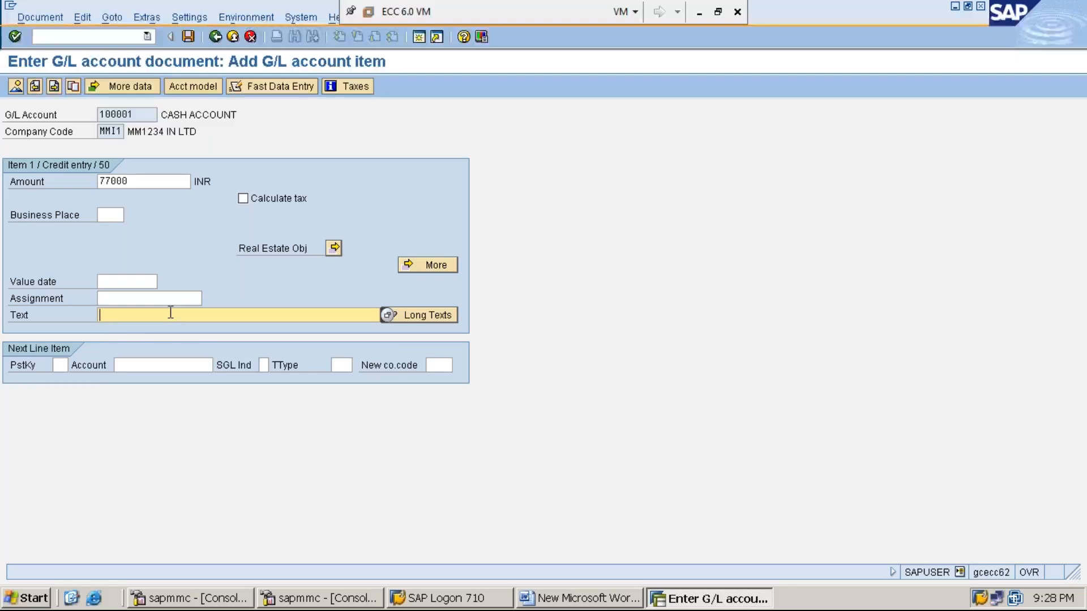
{"action": "type", "text": "RE"}
{"action": "type", "text": "NT I"}
{"action": "type", "text": "OF "}
{"action": "type", "text": "CC-MMI"}
{"action": "type", "text": "2 "}
{"action": "type", "text": "BEI"}
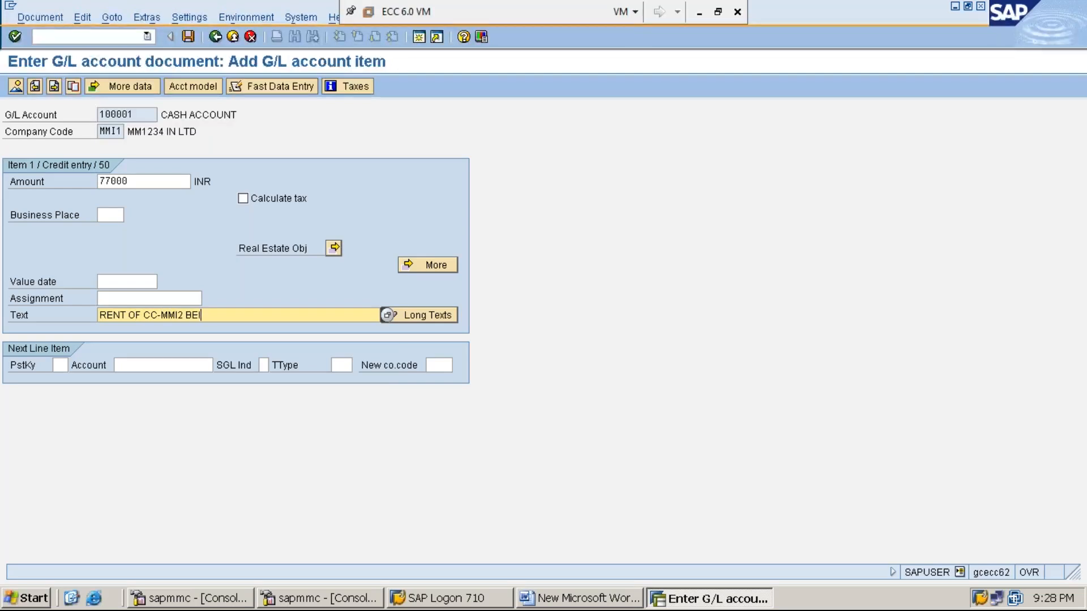
{"action": "type", "text": "NG PAID BY CC-MMI1"}
- Define the next line item with posting key 40, account 300001 and new company code MMI2
{"action": "left_click", "coordinate": [59, 365]}
{"action": "type", "text": "40"}
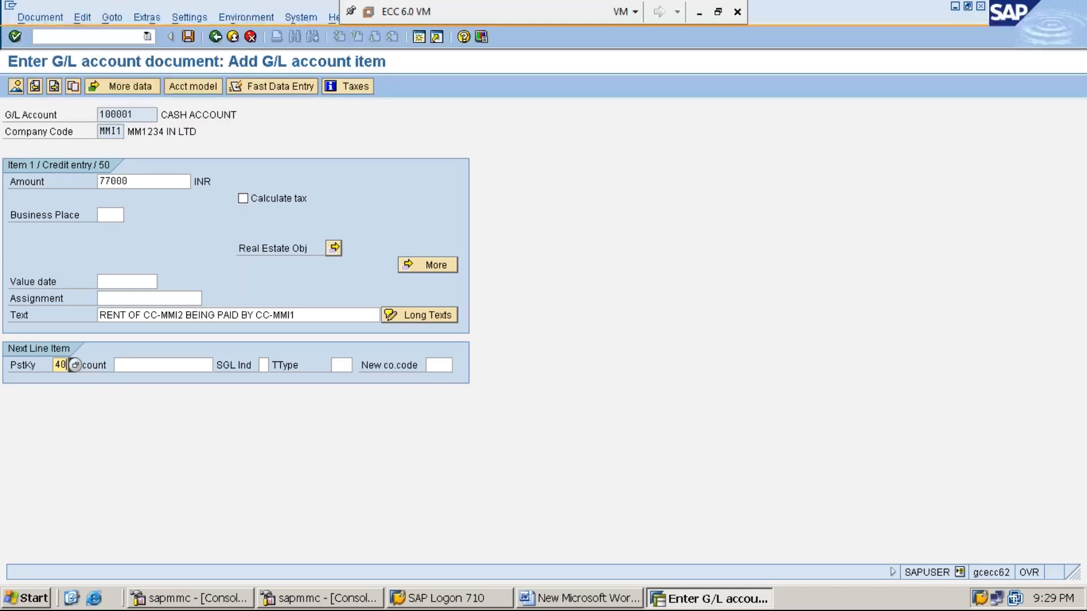
{"action": "left_click", "coordinate": [132, 366]}
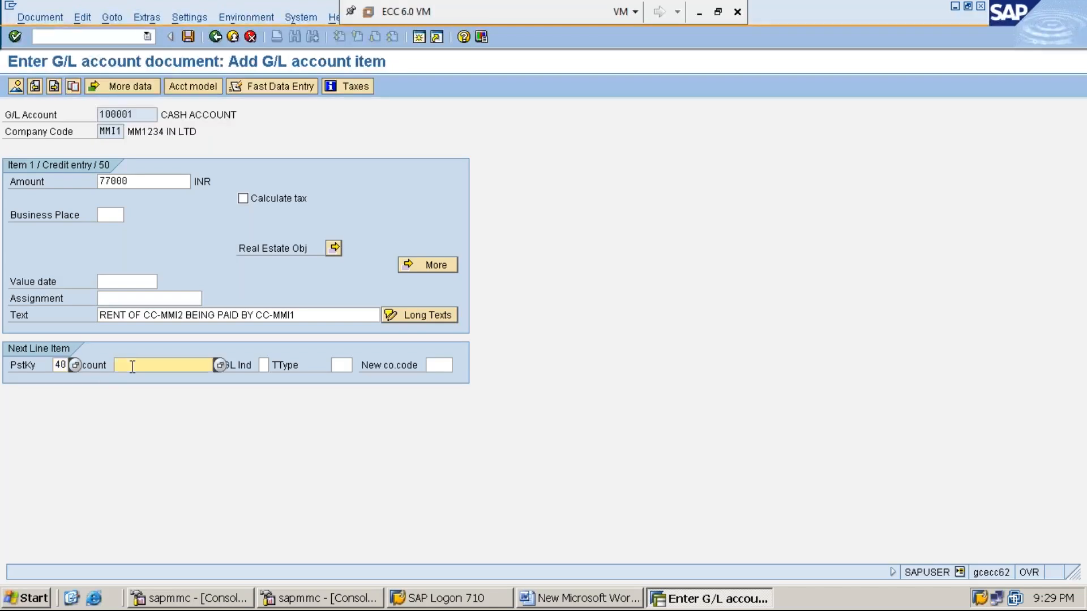
{"action": "type", "text": "3"}
{"action": "key", "text": "Down"}
{"action": "key", "text": "Return"}
{"action": "left_click", "coordinate": [447, 367]}
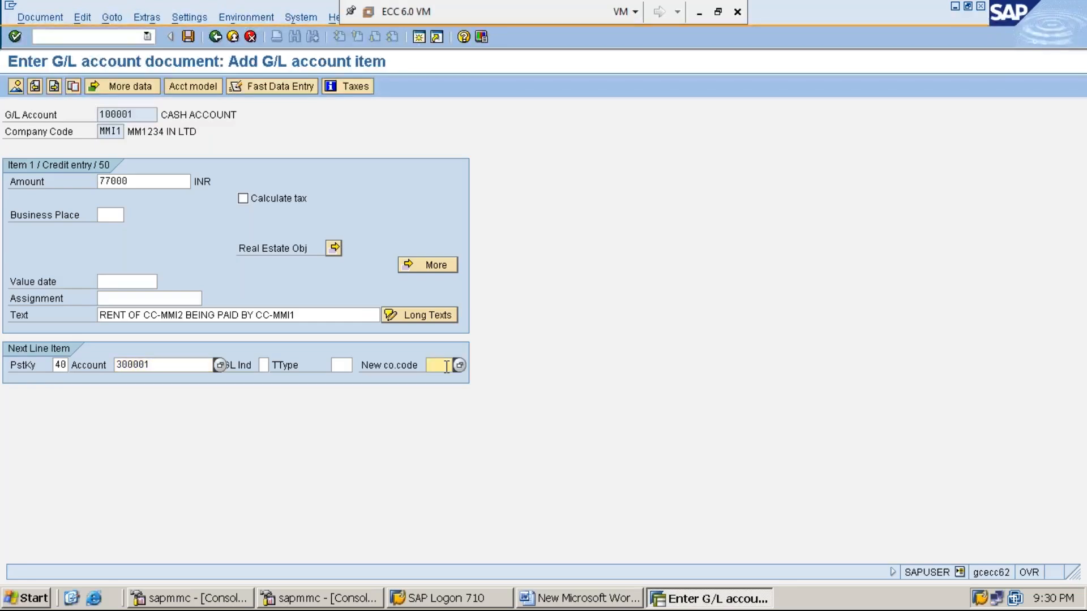
{"action": "type", "text": "MMI2"}
- Review the credit item's G/L account and company code against the next line item's account and new company code
{"action": "left_click", "coordinate": [142, 109]}
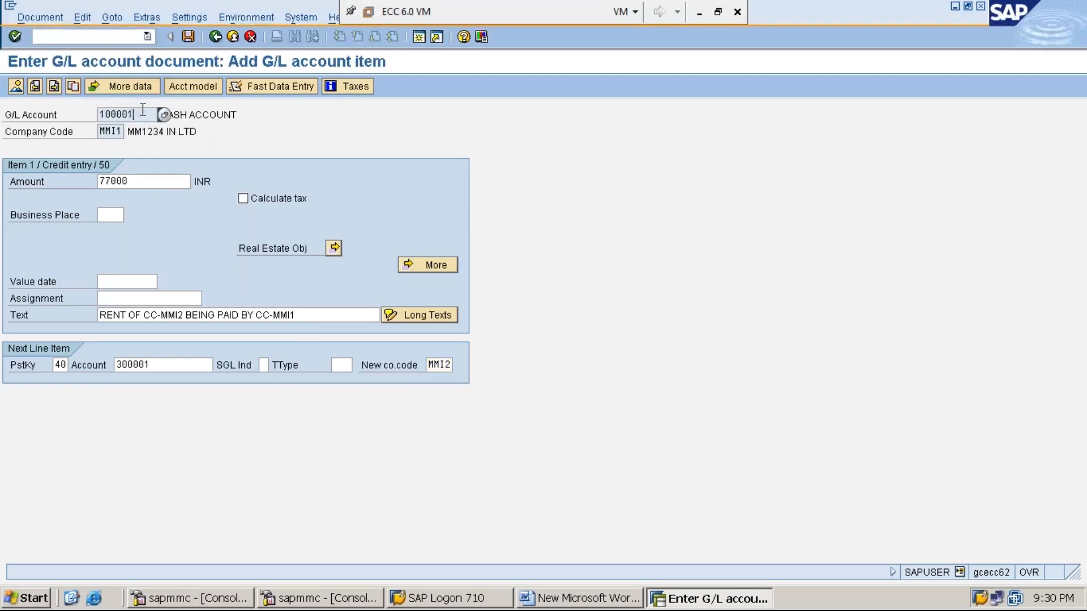
{"action": "left_click", "coordinate": [114, 133]}
{"action": "left_click", "coordinate": [162, 367]}
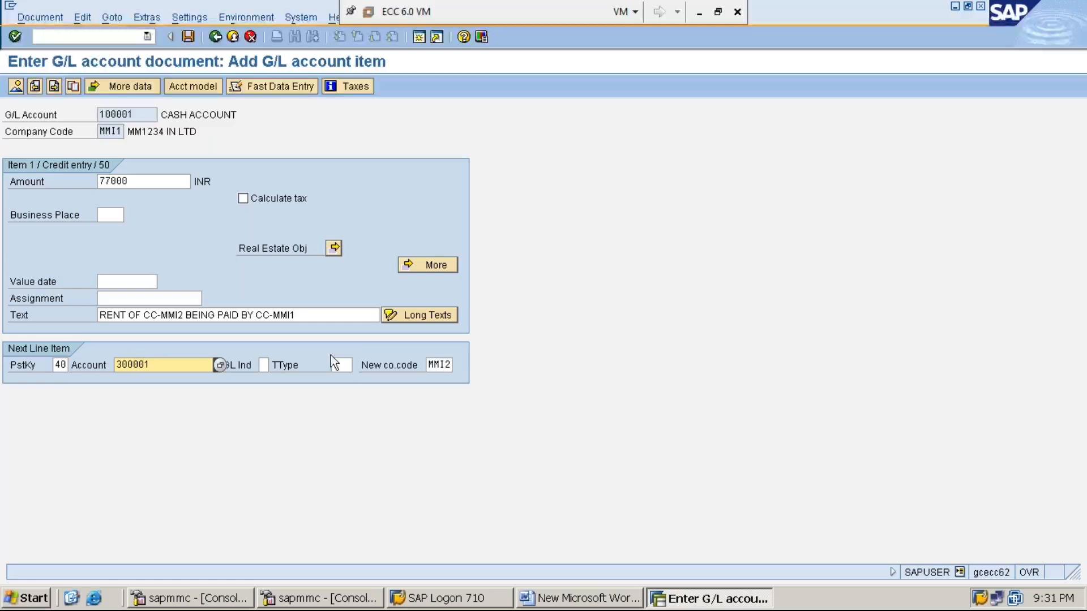
{"action": "left_click", "coordinate": [437, 365]}
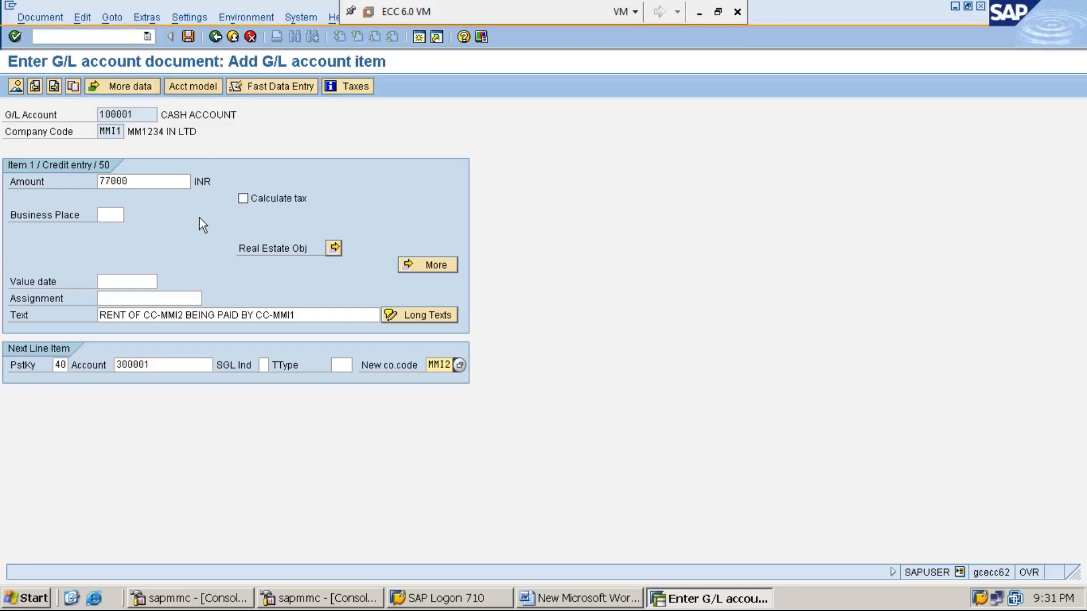
{"action": "left_click", "coordinate": [115, 130]}
{"action": "left_click", "coordinate": [141, 111]}
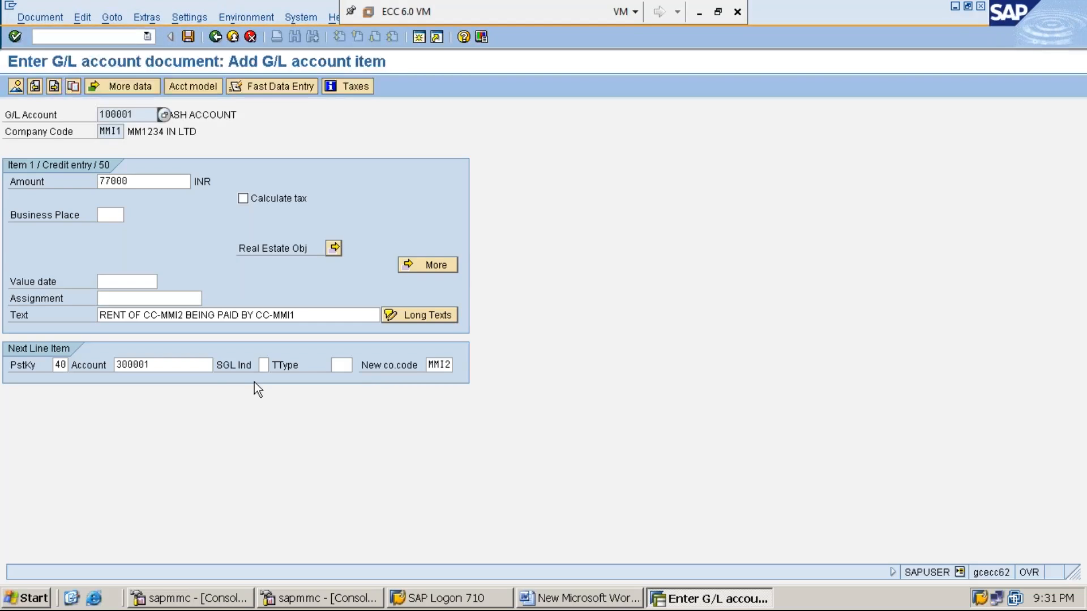
{"action": "left_click", "coordinate": [159, 367]}
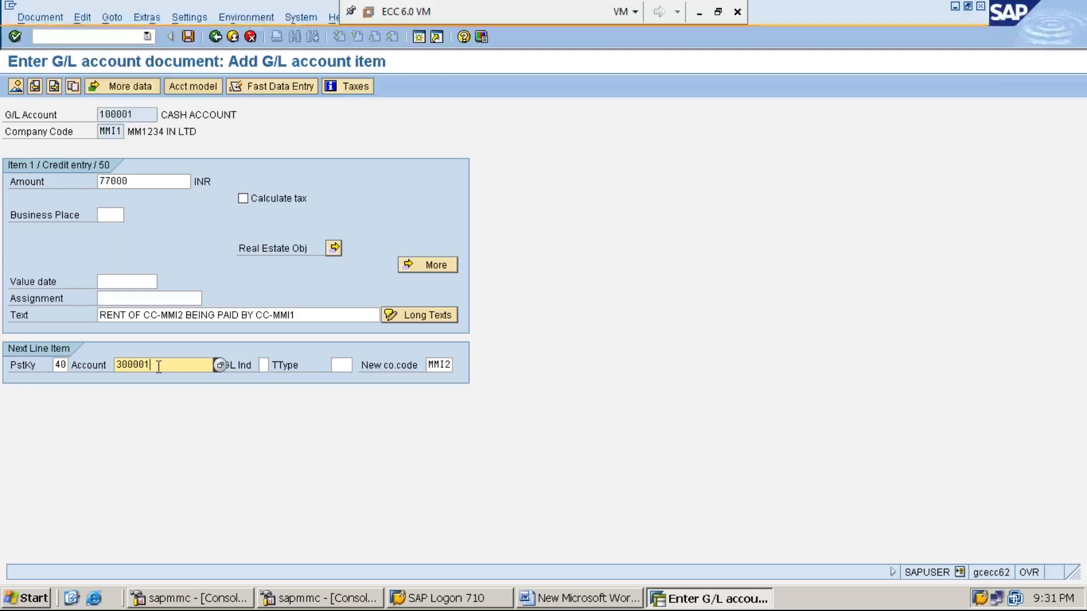
{"action": "left_click", "coordinate": [443, 365]}
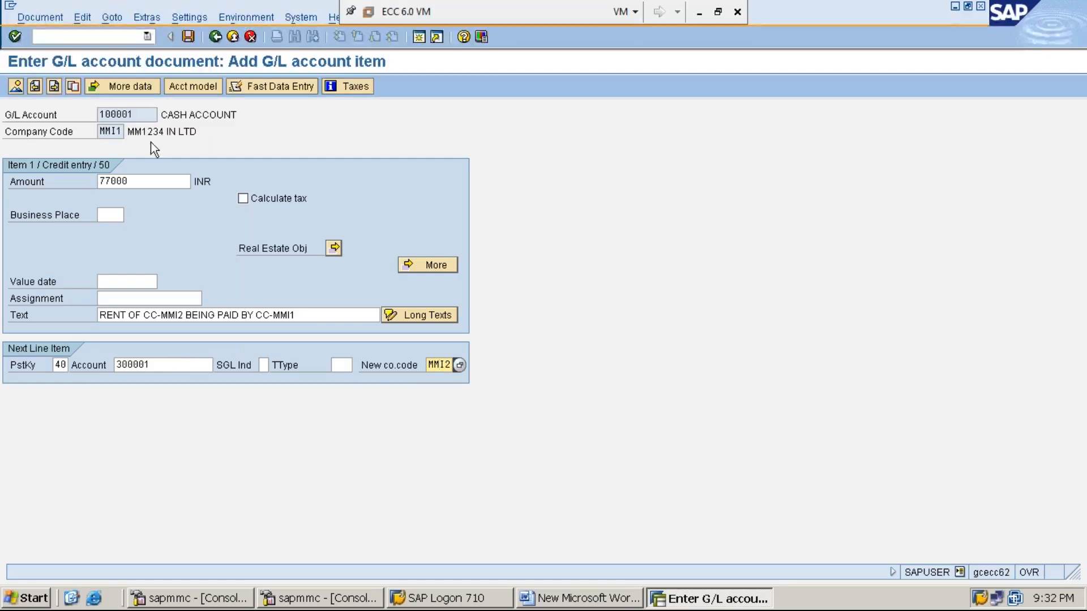
{"action": "left_click", "coordinate": [102, 131]}
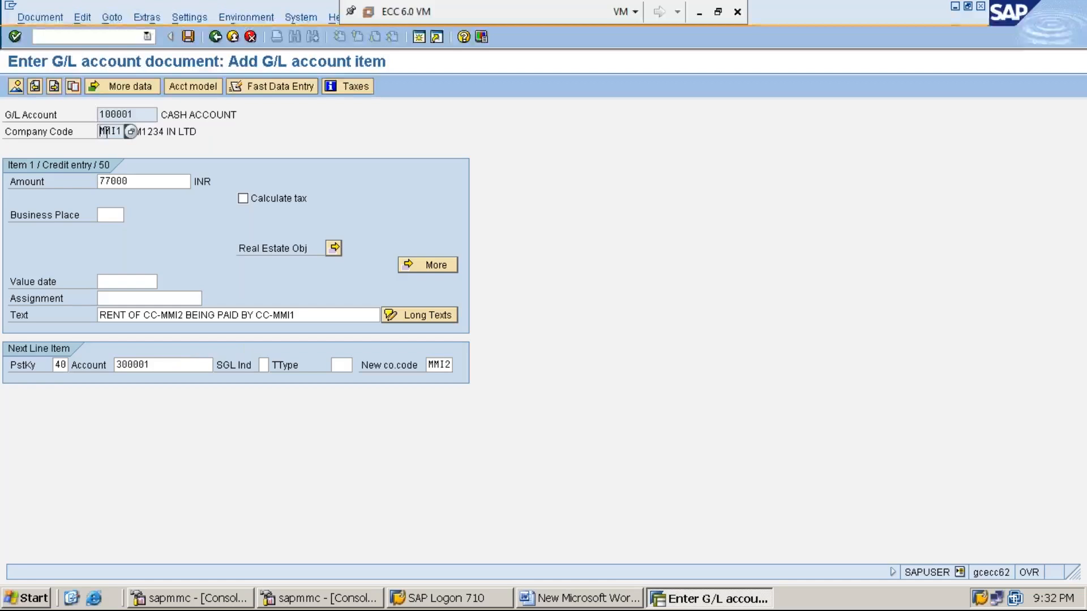
{"action": "left_click", "coordinate": [135, 116]}
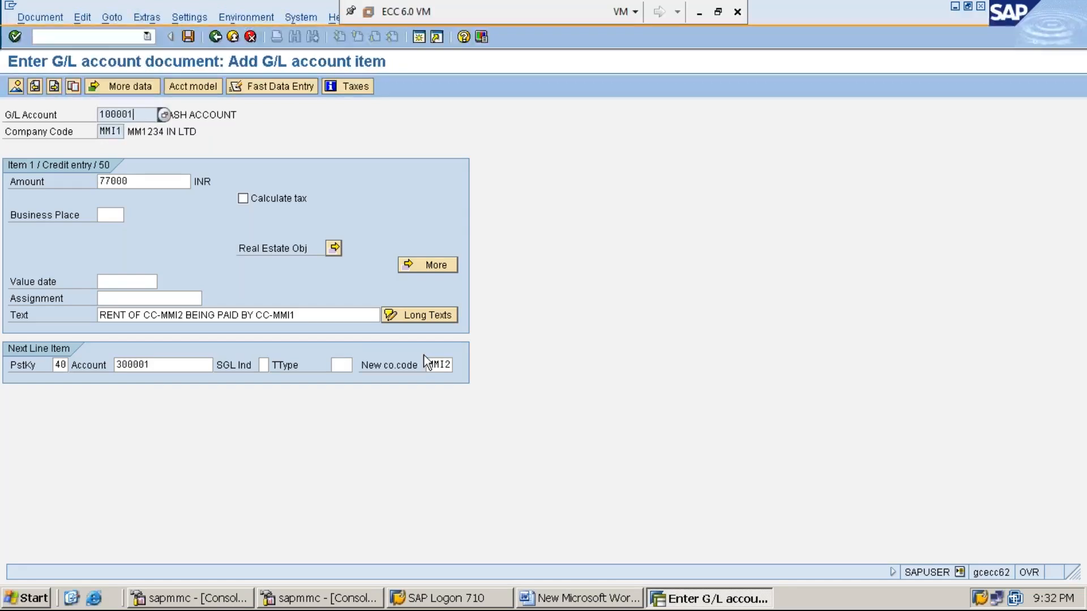
{"action": "left_click", "coordinate": [439, 365]}
{"action": "left_click", "coordinate": [170, 369]}
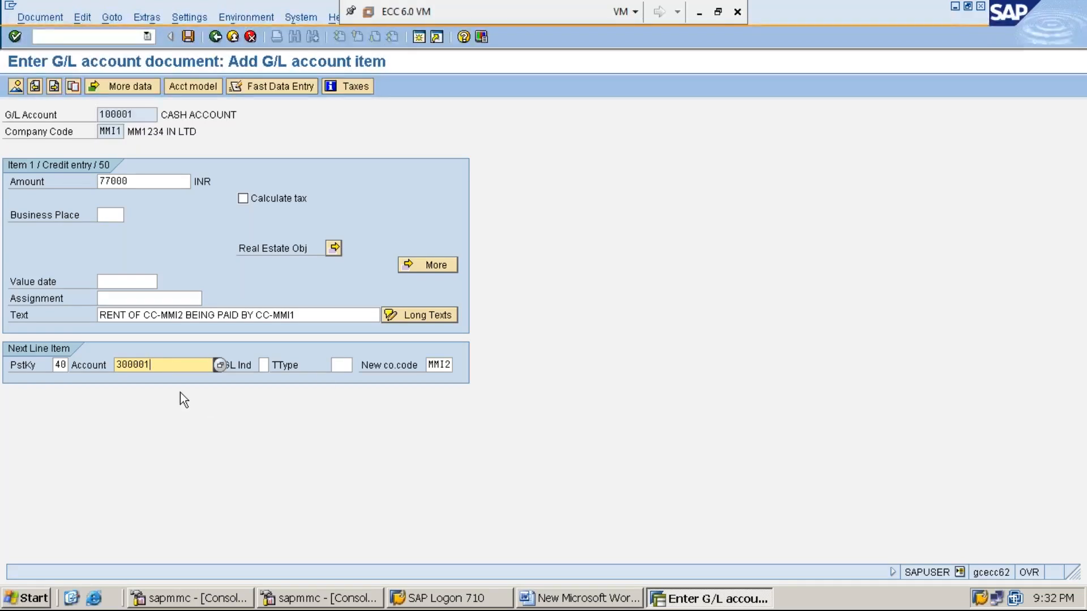
{"action": "left_click", "coordinate": [449, 364]}
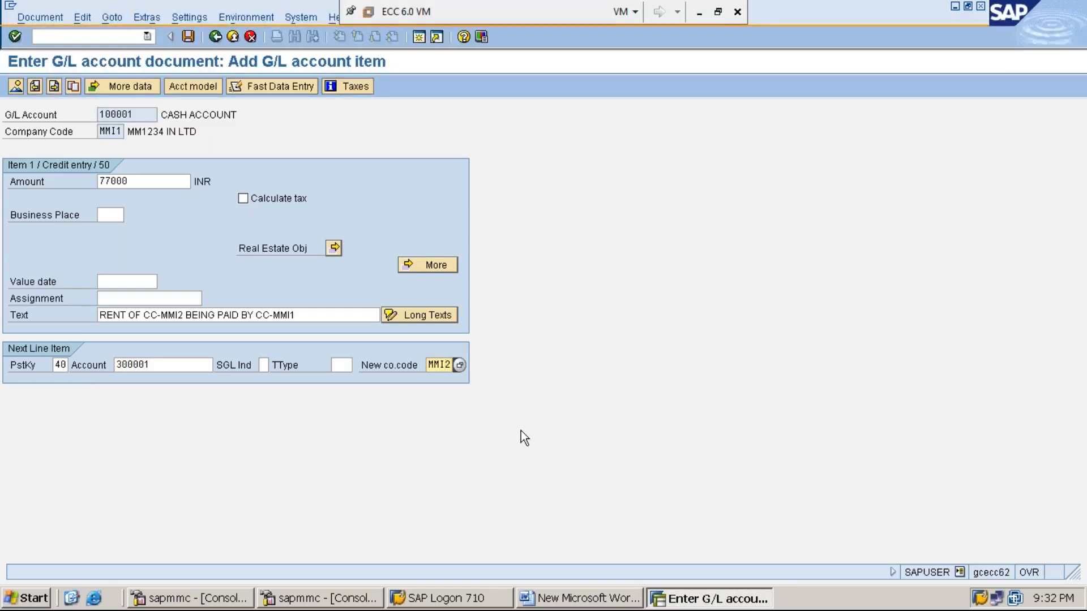
- Proceed to the MMI2 rent debit item and enter * as its amount and + as its text
{"action": "key", "text": "Return"}
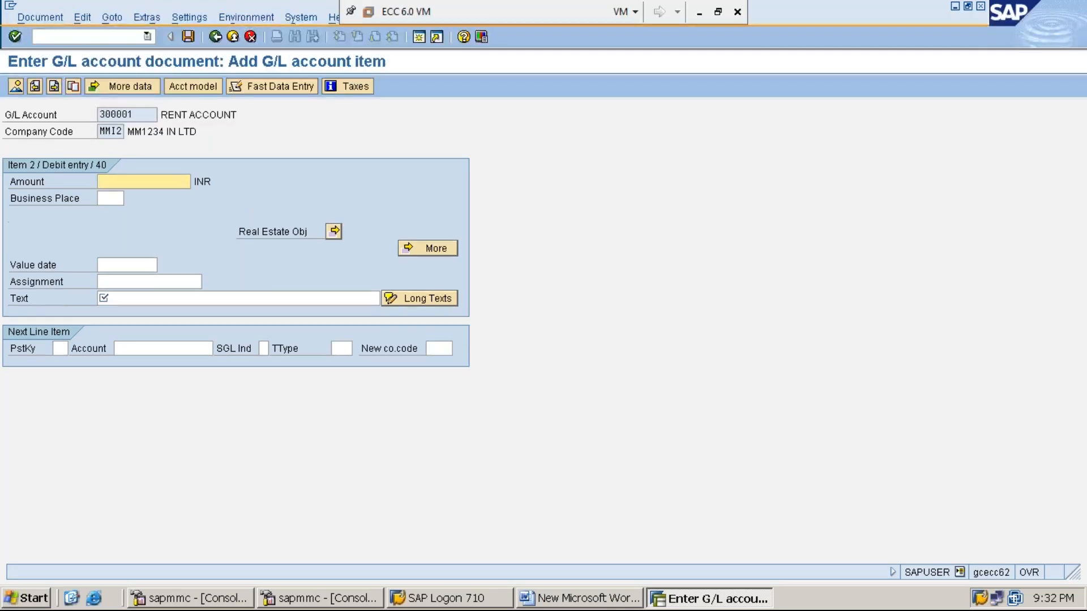
{"action": "type", "text": "*"}
{"action": "key", "text": "Tab"}
{"action": "key", "text": "Tab"}
{"action": "key", "text": "Tab"}
{"action": "key", "text": "Tab"}
{"action": "type", "text": "+"}
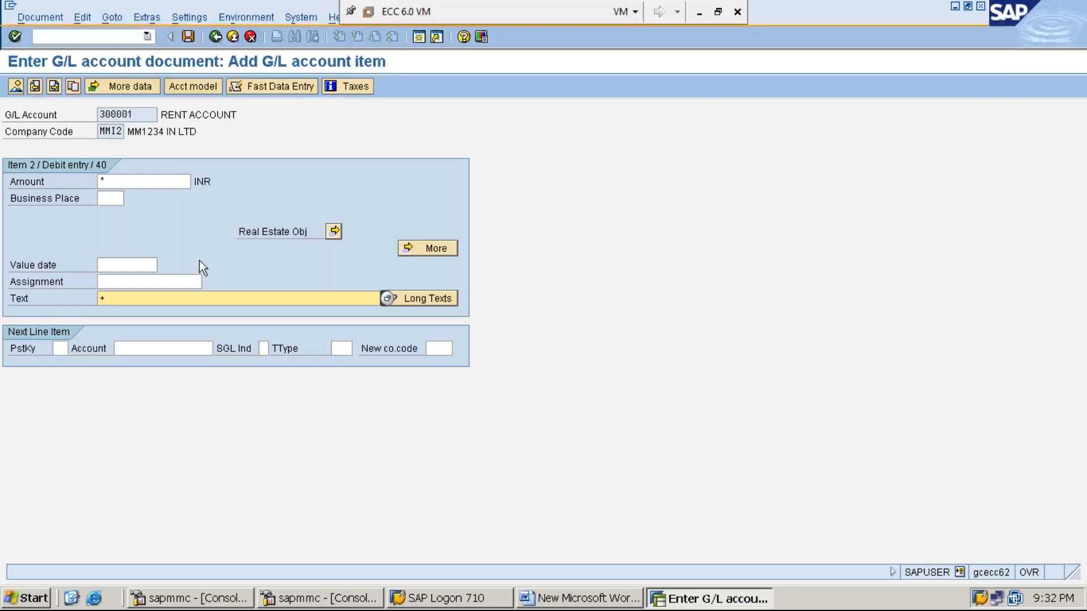
{"action": "left_click", "coordinate": [159, 181]}
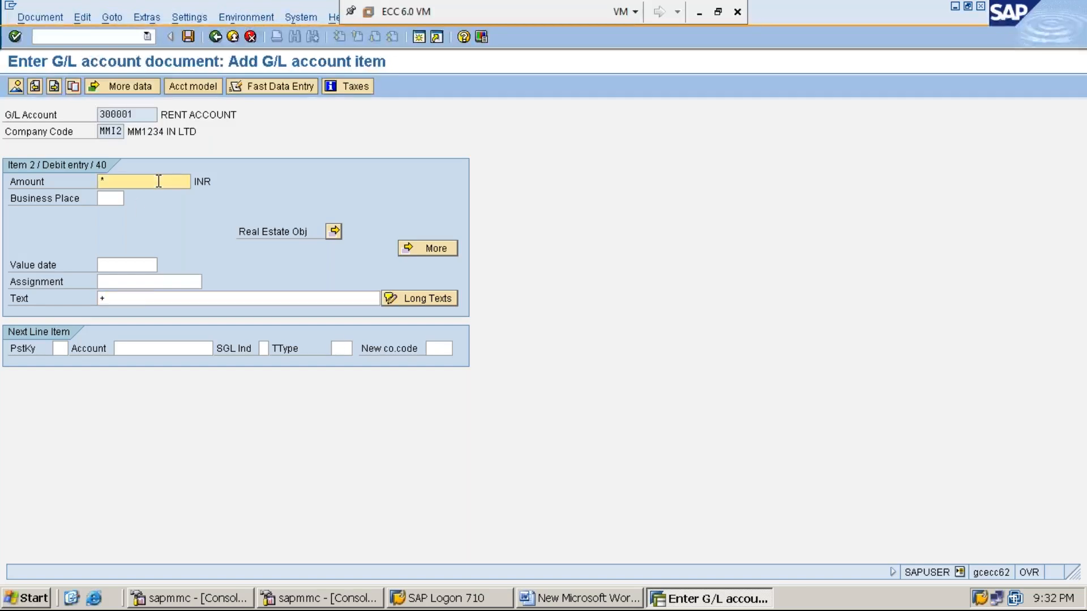
{"action": "left_click", "coordinate": [155, 298]}
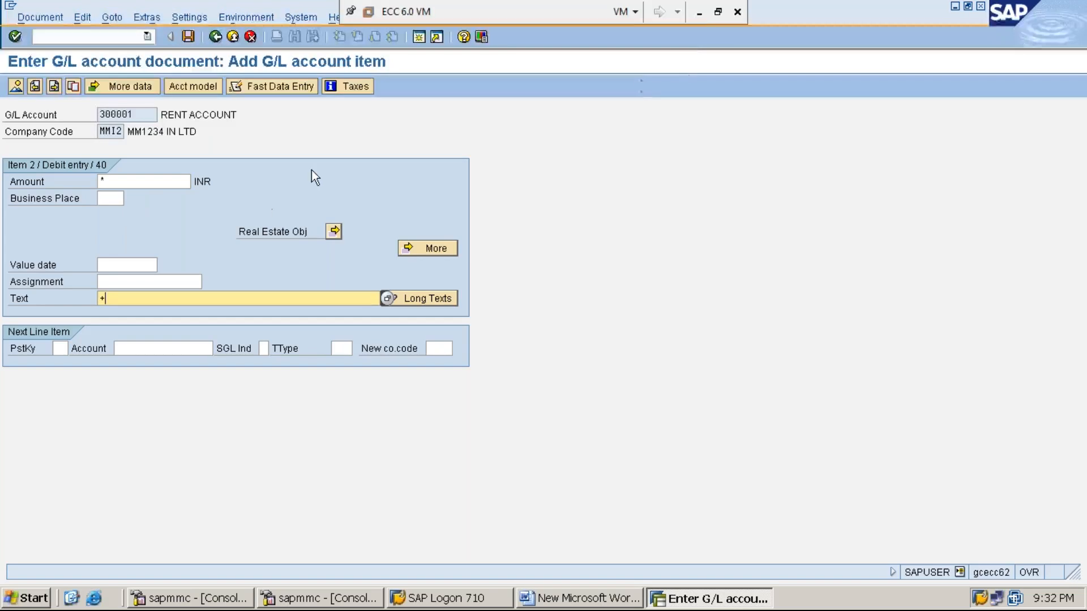
{"action": "left_click", "coordinate": [701, 17]}
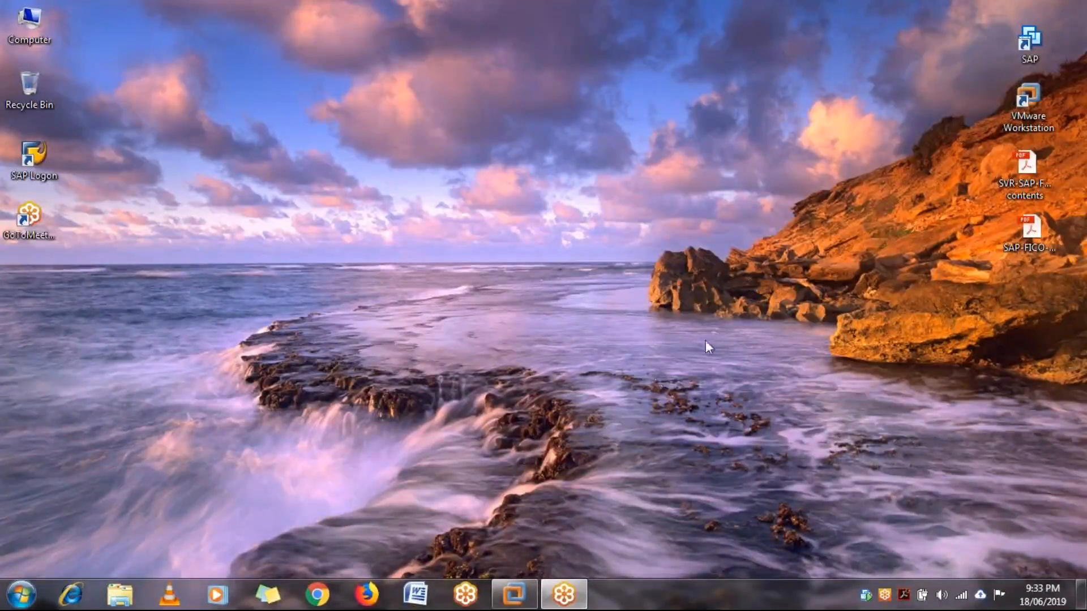
{"action": "left_click", "coordinate": [514, 594]}
{"action": "type", "text": "+"}
{"action": "left_click", "coordinate": [146, 181]}
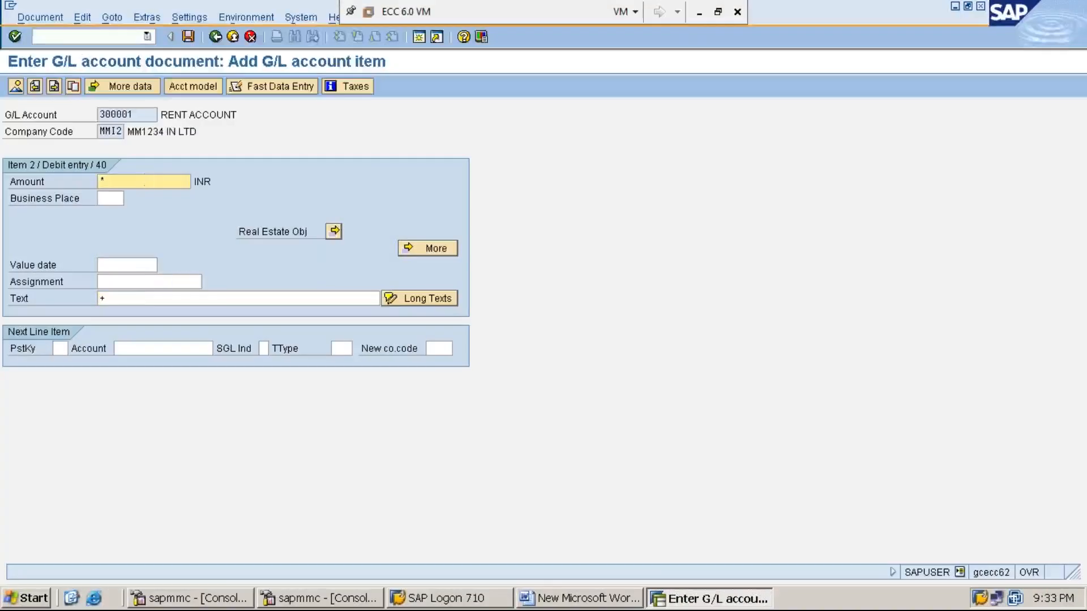
{"action": "left_click", "coordinate": [143, 297]}
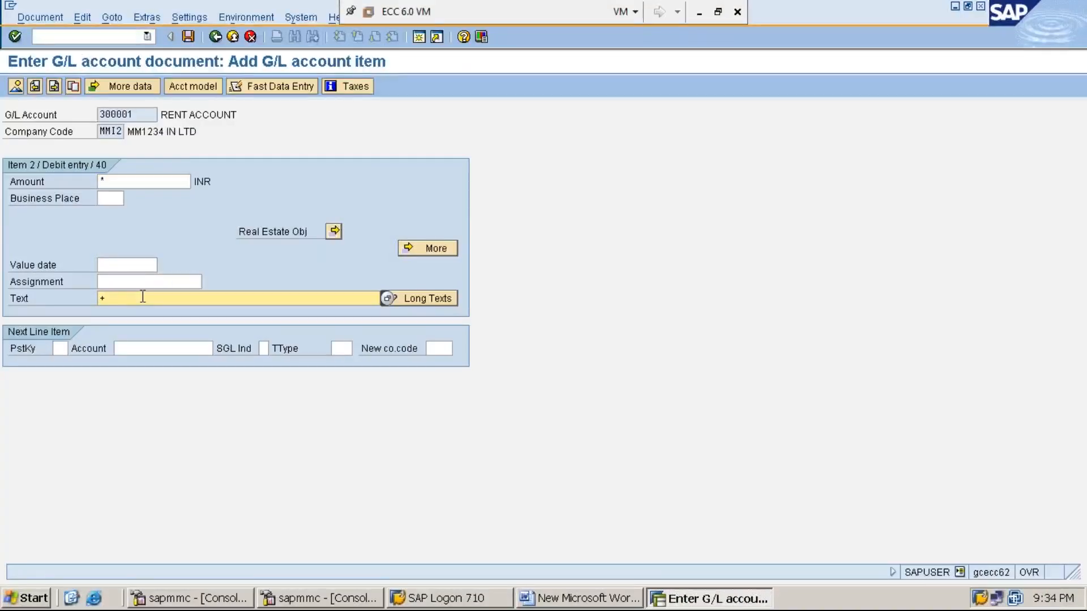
- Simulate the document and set the text of the MMI1 debit item on account 100002 to "RENT OF CC-MMI2 BEING PAID BY CC-MMI1"
{"action": "left_click", "coordinate": [40, 17]}
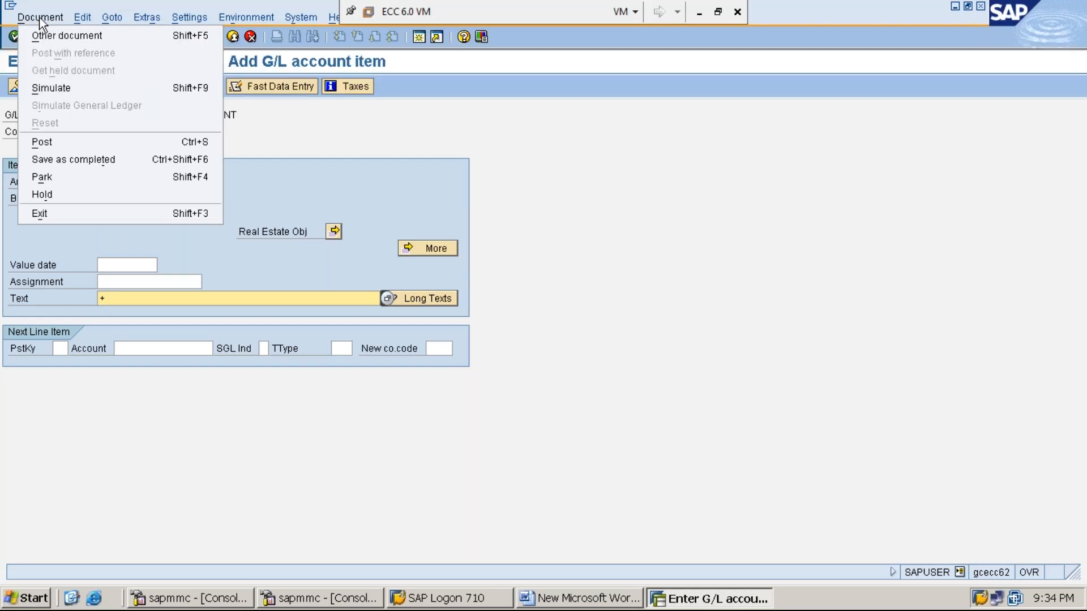
{"action": "left_click", "coordinate": [77, 90]}
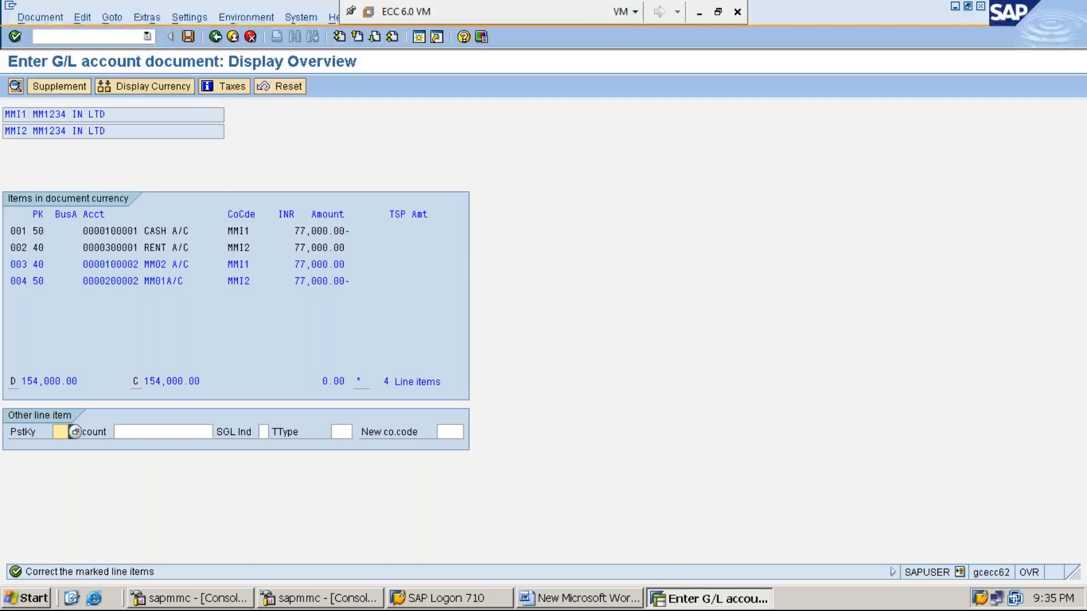
{"action": "double_click", "coordinate": [162, 264]}
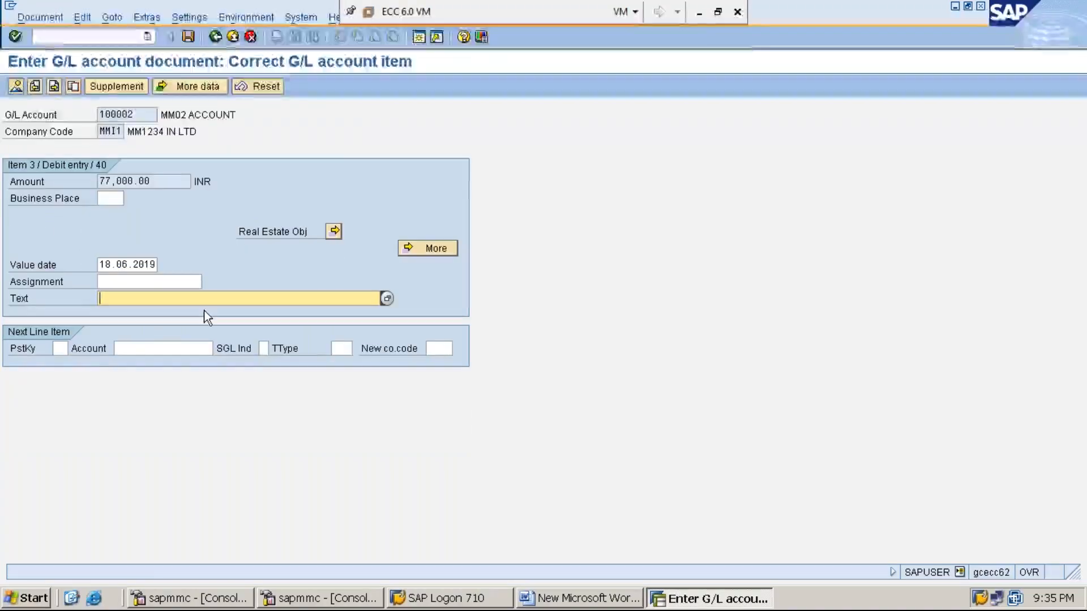
{"action": "key", "text": "Down"}
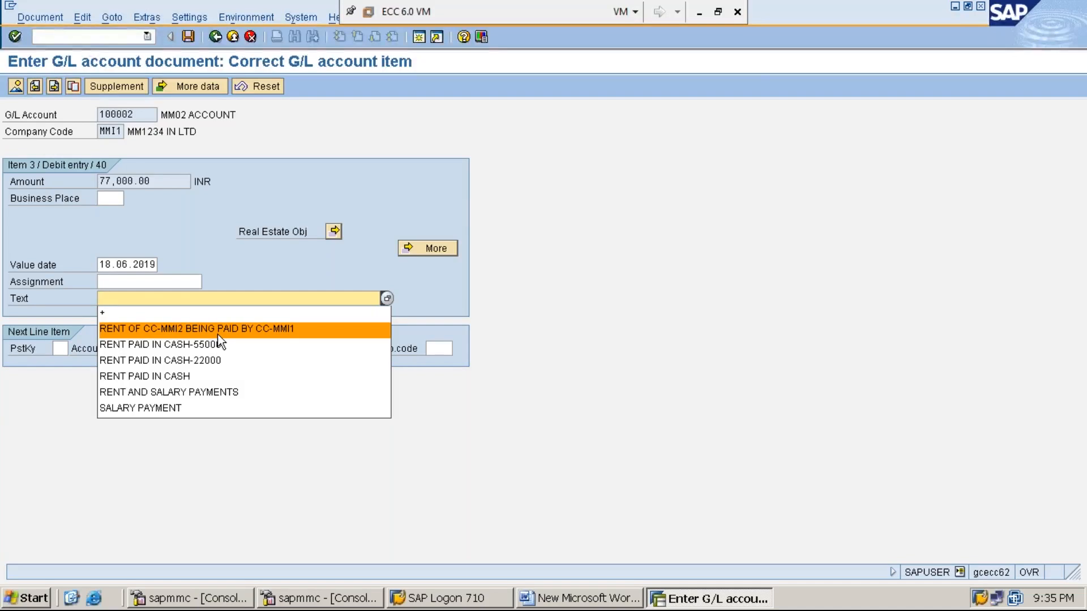
{"action": "left_click", "coordinate": [218, 335]}
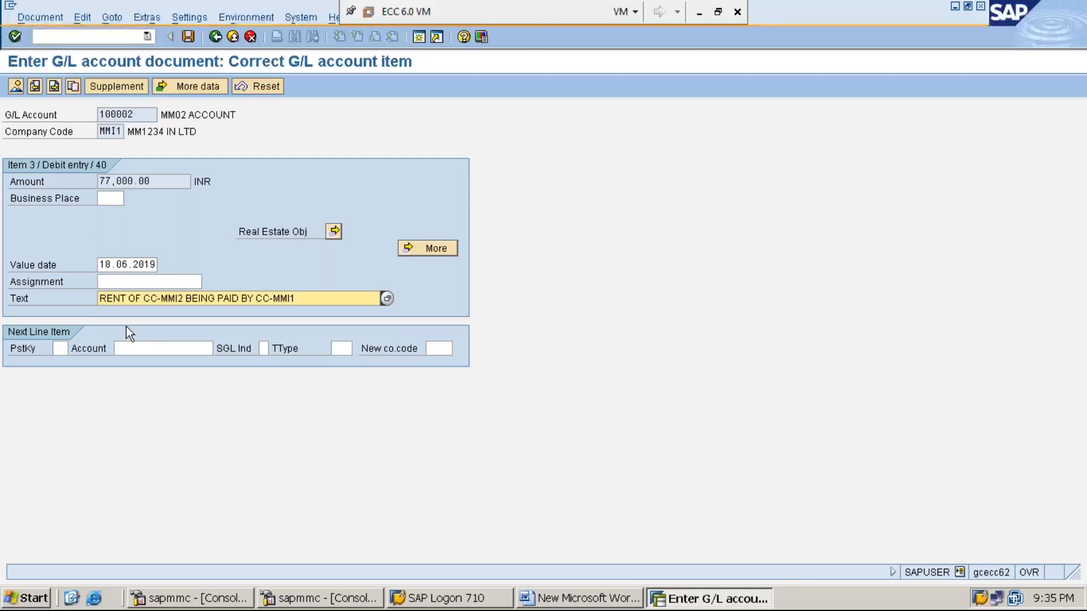
{"action": "left_click", "coordinate": [215, 36]}
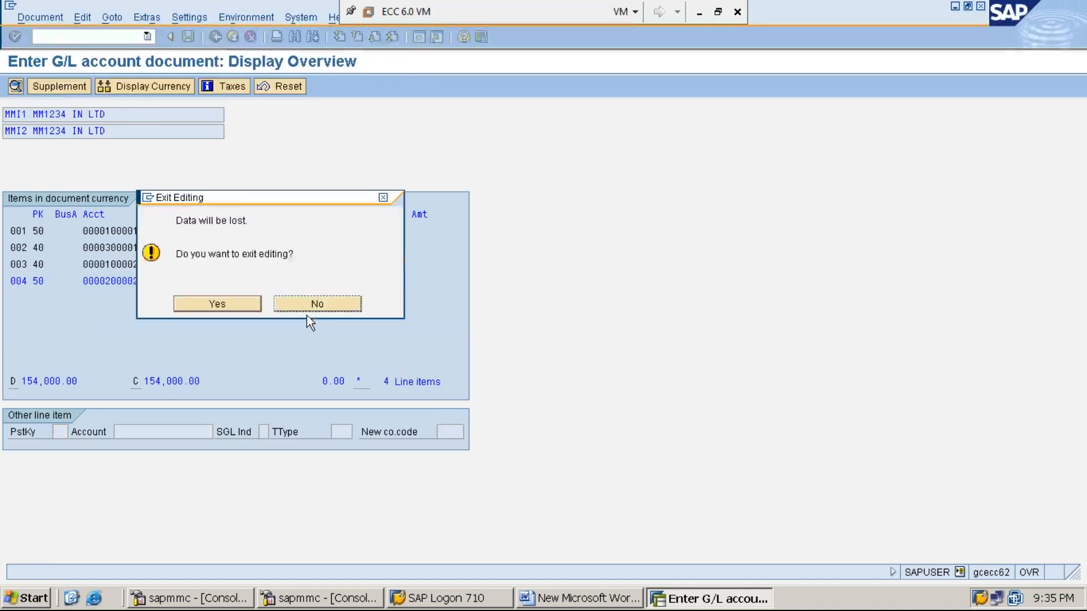
{"action": "left_click", "coordinate": [314, 307]}
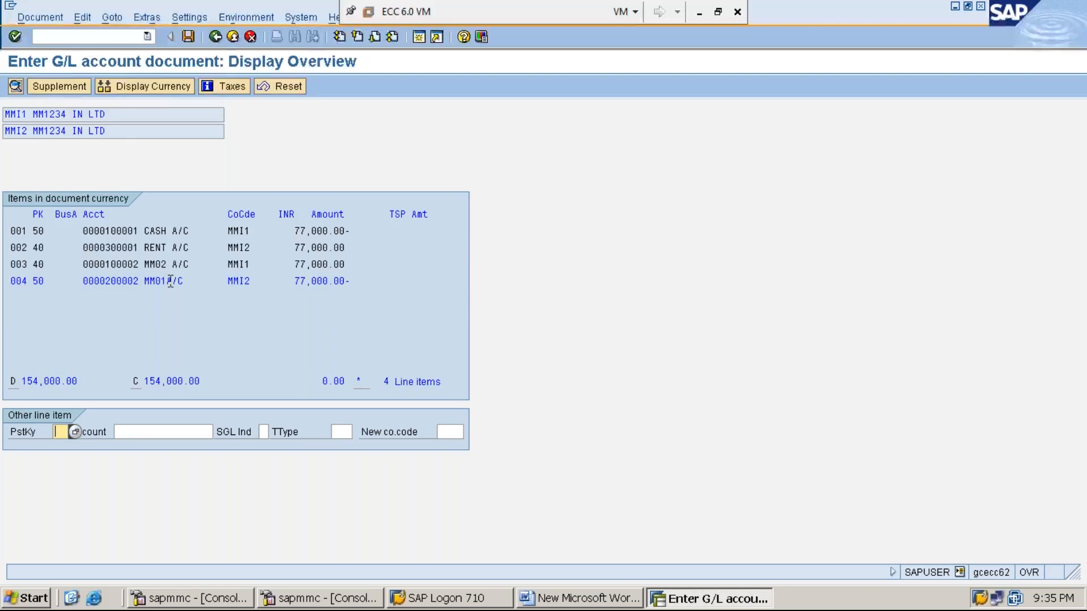
- Set the text of the MMI2 credit item on account 200002 to "RENT OF CC-MMI2 BEING PAID BY CC-MMI1" and return to the overview
{"action": "double_click", "coordinate": [170, 281]}
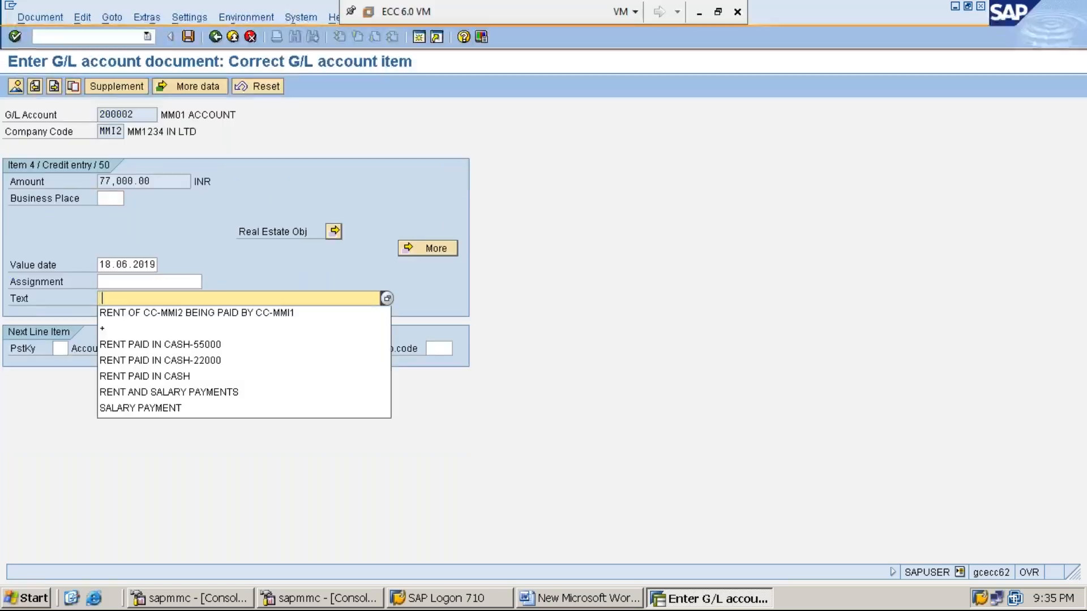
{"action": "left_click", "coordinate": [199, 321]}
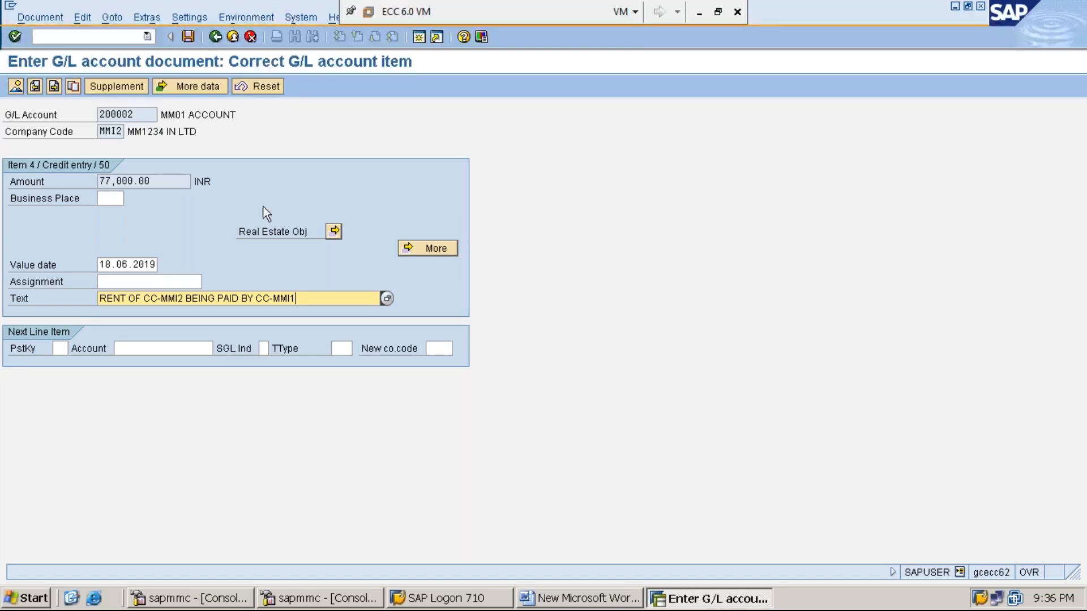
{"action": "left_click", "coordinate": [216, 37]}
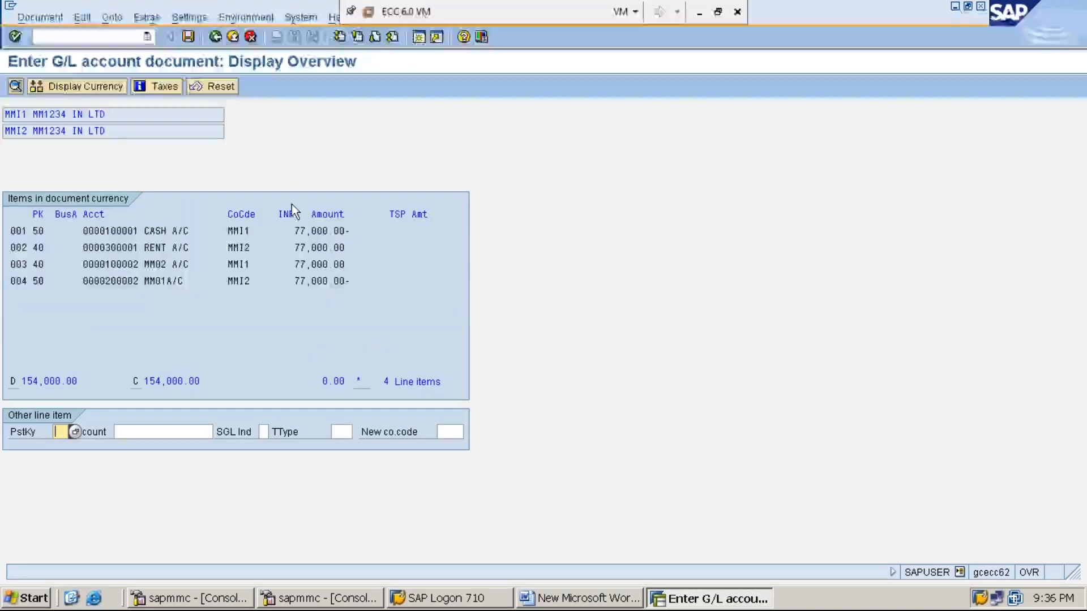
- Post the cross-company rent document and leave document entry for the SAP Easy Access screen
{"action": "left_click", "coordinate": [188, 38]}
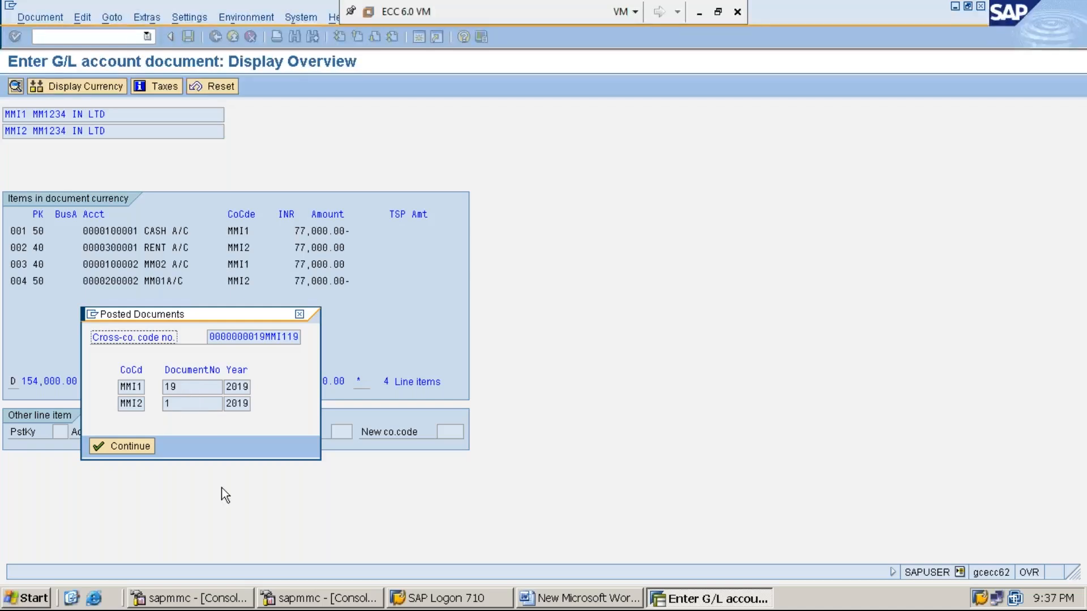
{"action": "left_click", "coordinate": [103, 447]}
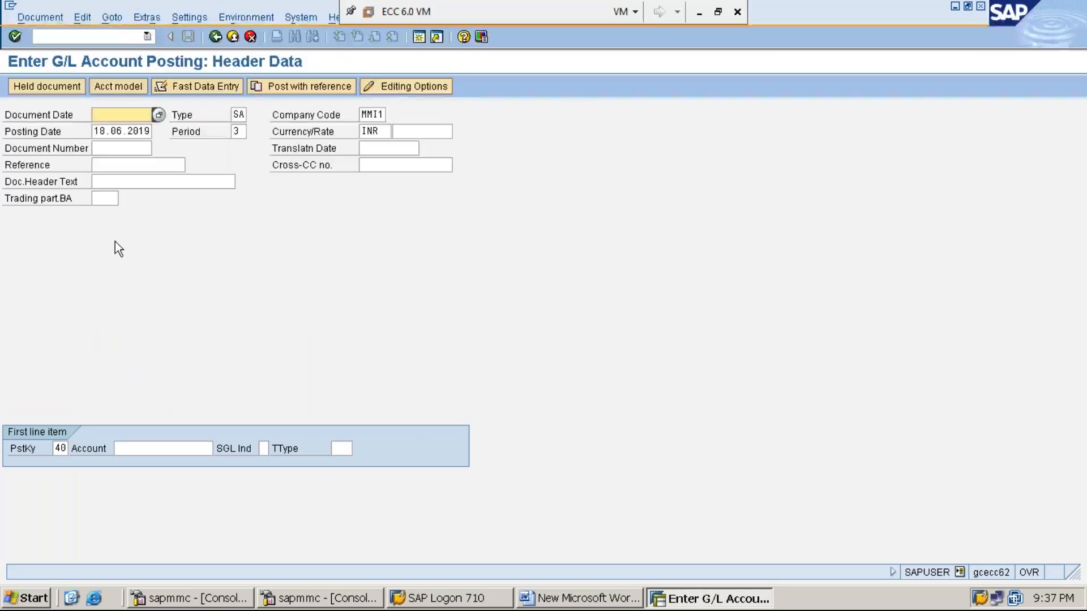
{"action": "left_click", "coordinate": [119, 37]}
{"action": "type", "text": "/n"}
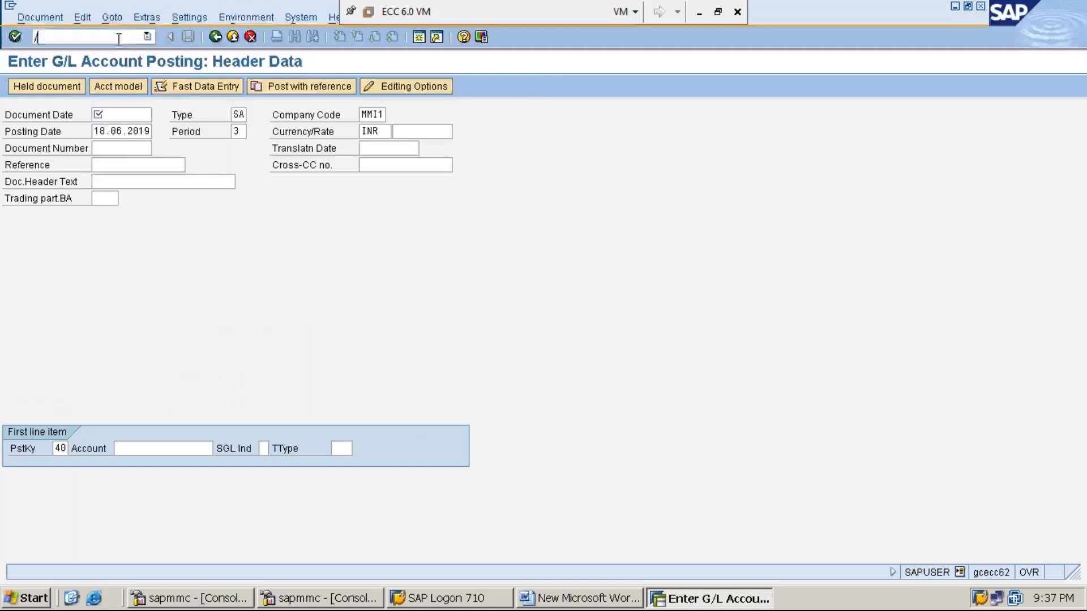
{"action": "key", "text": "Return"}
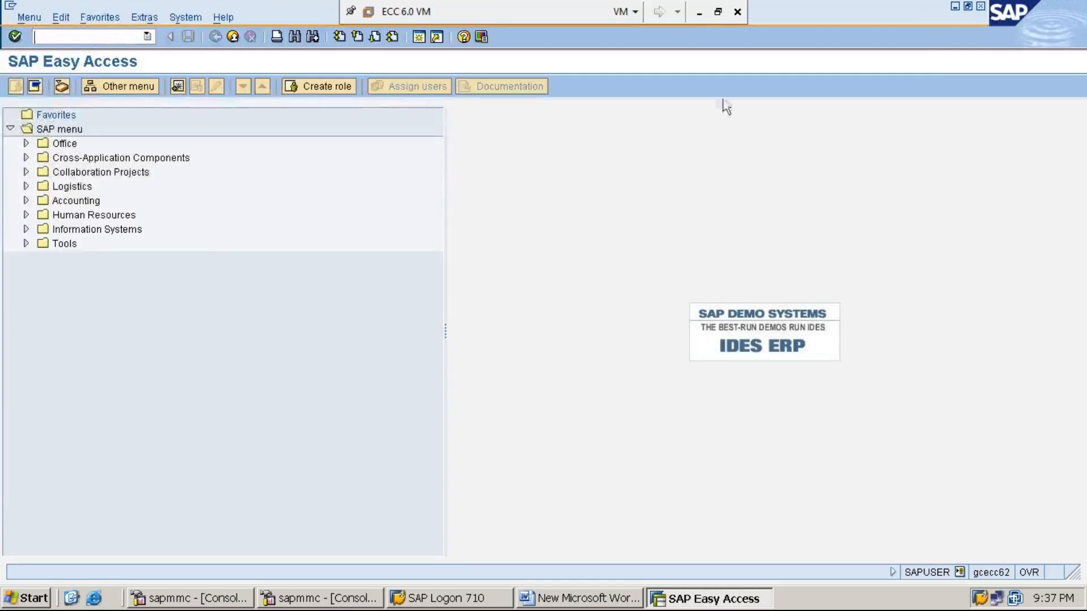
- Minimize the ECC 6.0 virtual machine and the browser, and switch to the SAP Easy Access Y01 session
{"action": "left_click", "coordinate": [699, 19]}
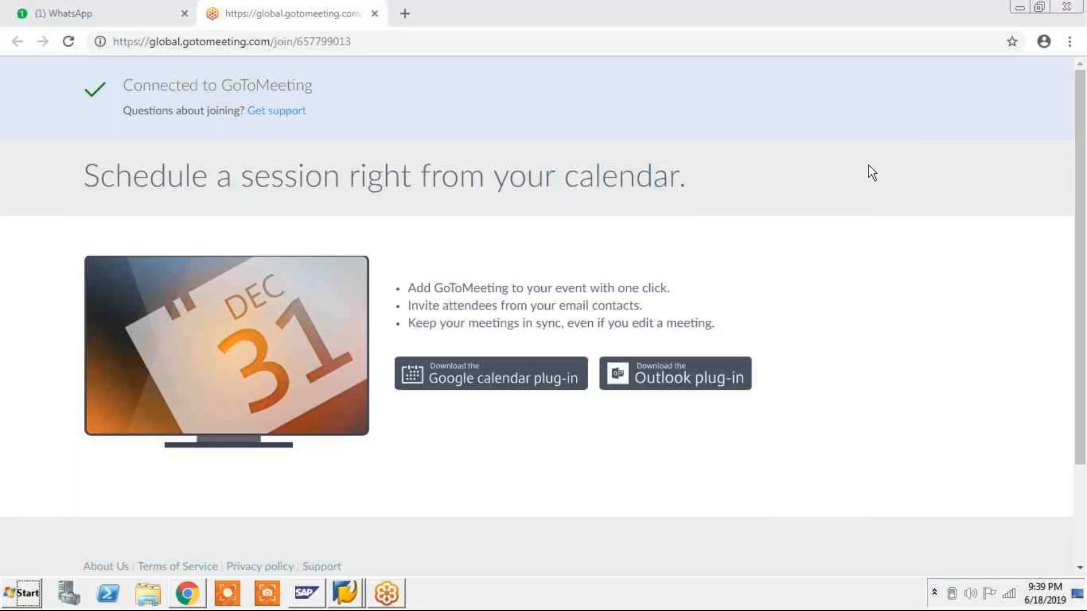
{"action": "left_click", "coordinate": [1014, 7]}
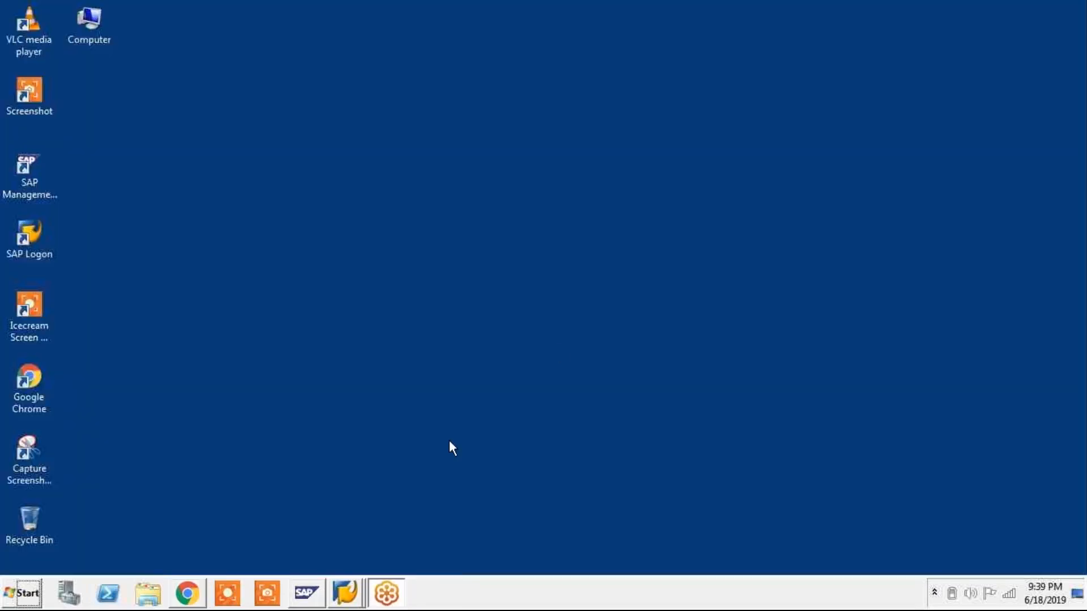
{"action": "left_click", "coordinate": [351, 605]}
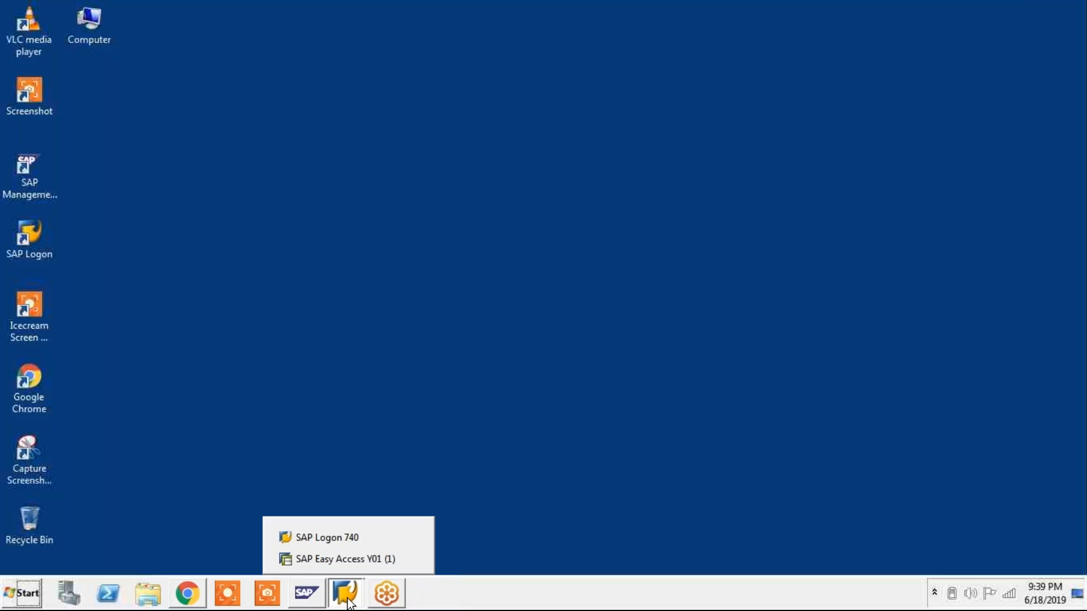
{"action": "left_click", "coordinate": [354, 560]}
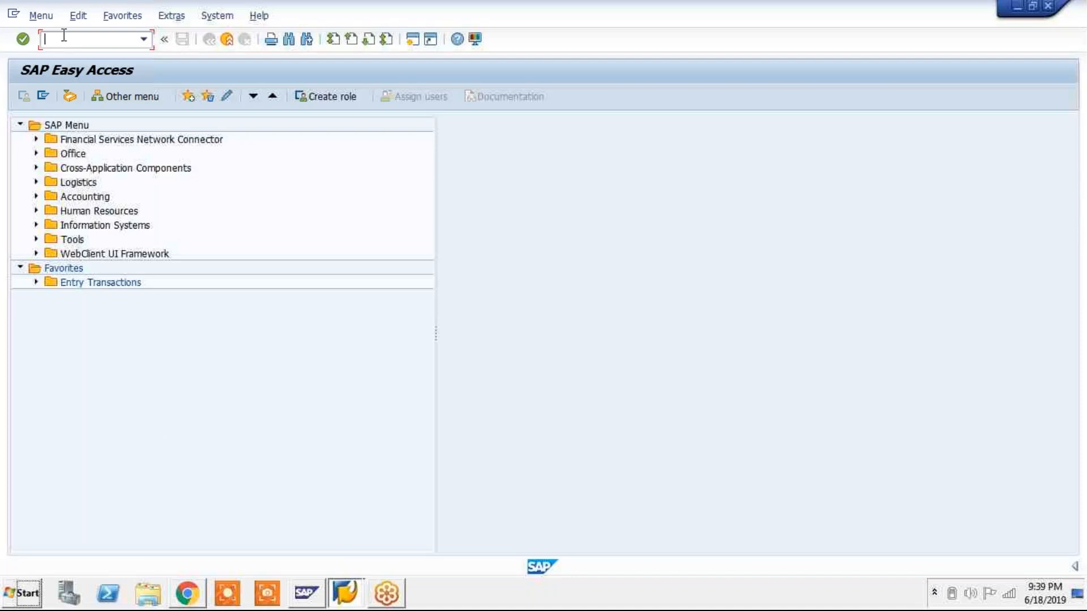
- Run transaction OBA7, find document type SA and open its details
{"action": "type", "text": "OBA7"}
{"action": "key", "text": "Return"}
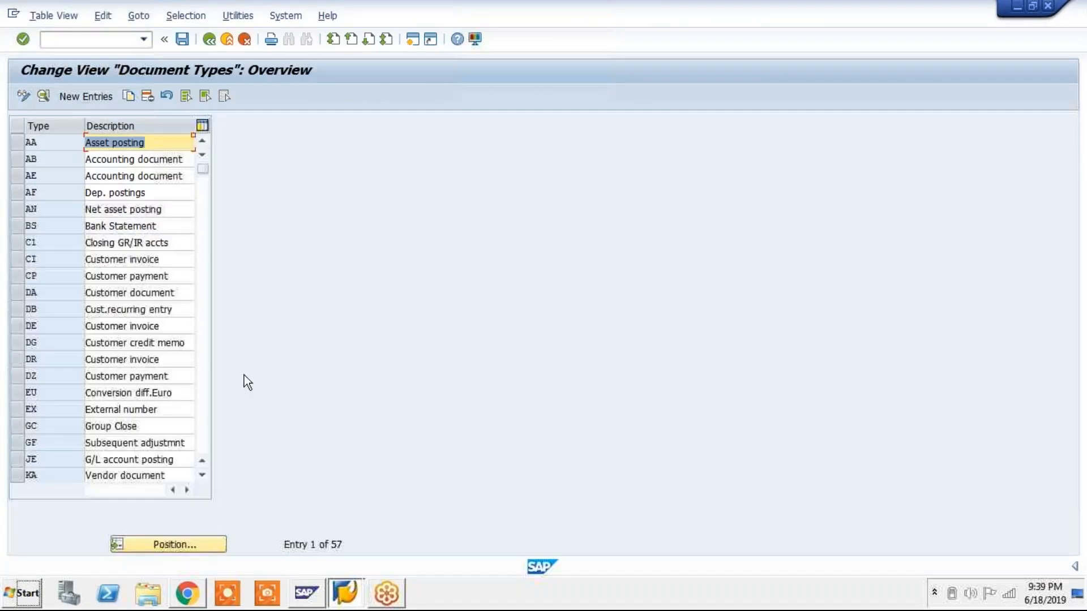
{"action": "left_click", "coordinate": [195, 544]}
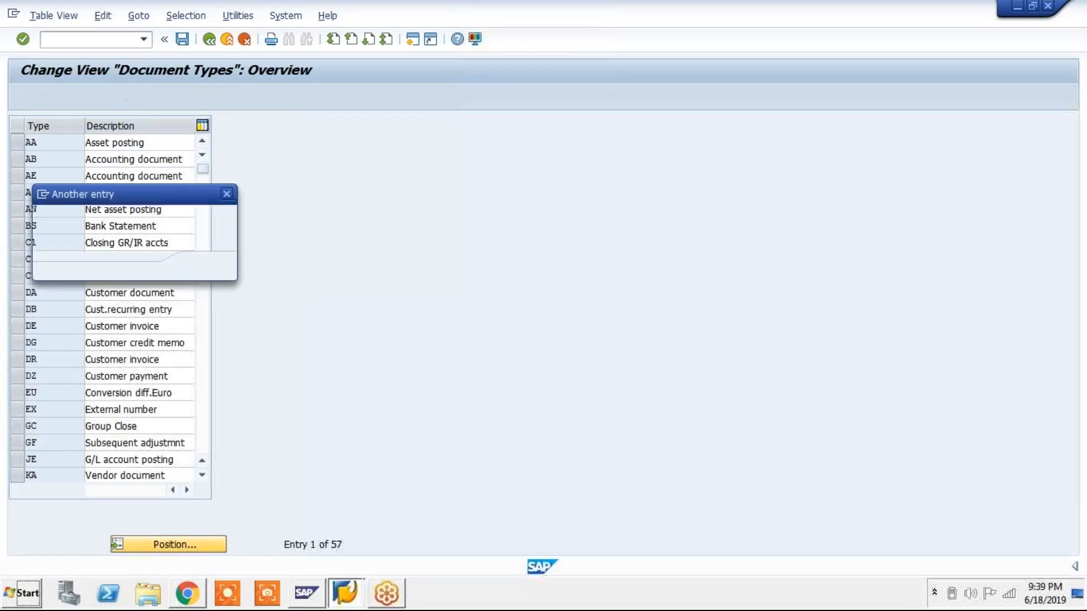
{"action": "type", "text": "SA"}
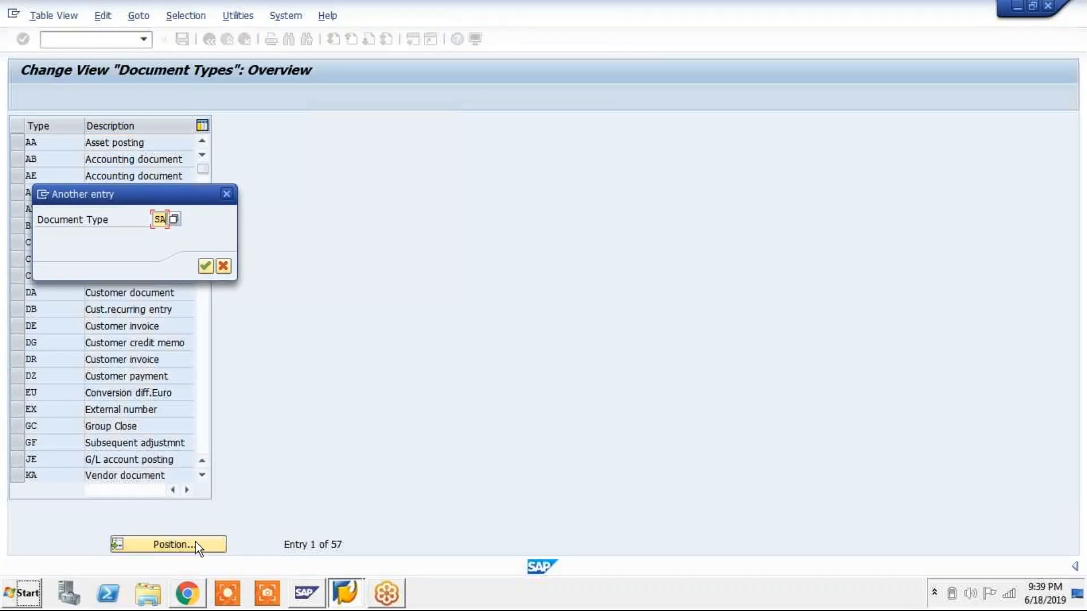
{"action": "key", "text": "Return"}
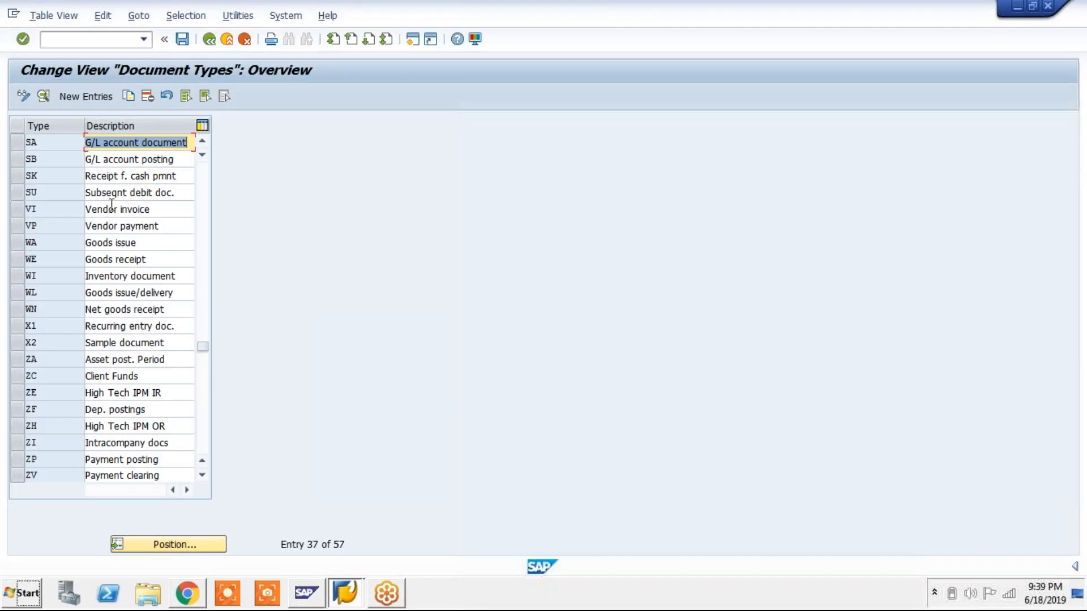
{"action": "left_click", "coordinate": [21, 145]}
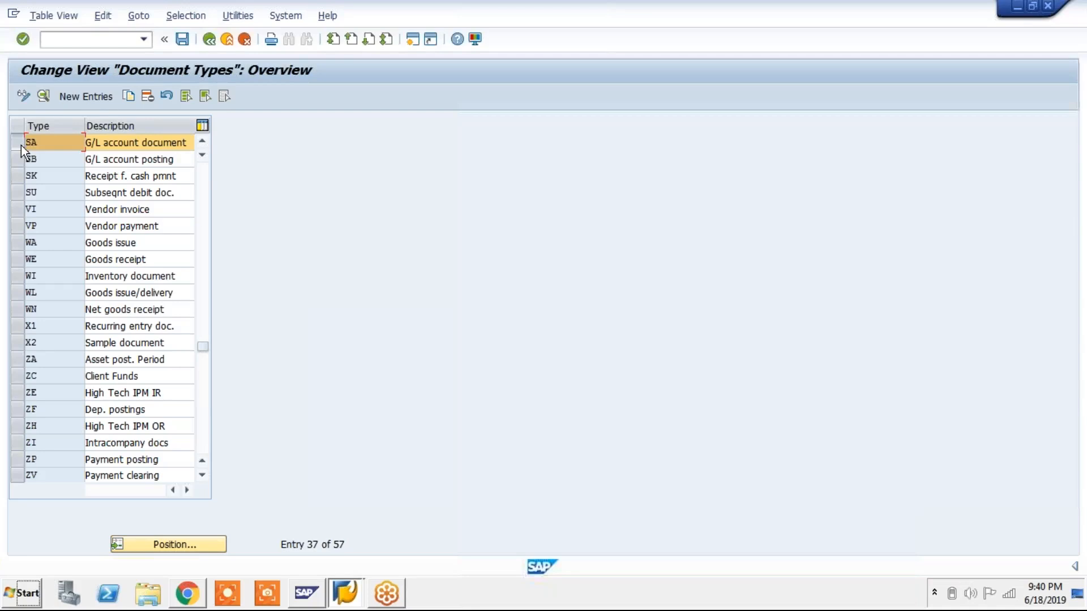
{"action": "left_click", "coordinate": [47, 96]}
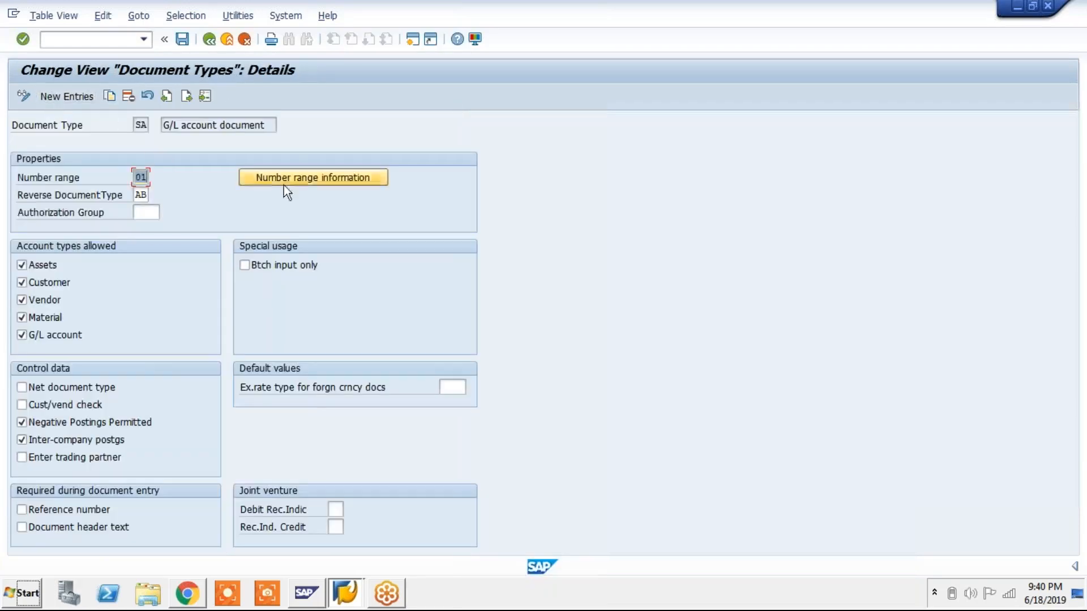
- Open the accounting document number range intervals of company code MMI1 for maintenance from the document type's number range information
{"action": "left_click", "coordinate": [340, 179]}
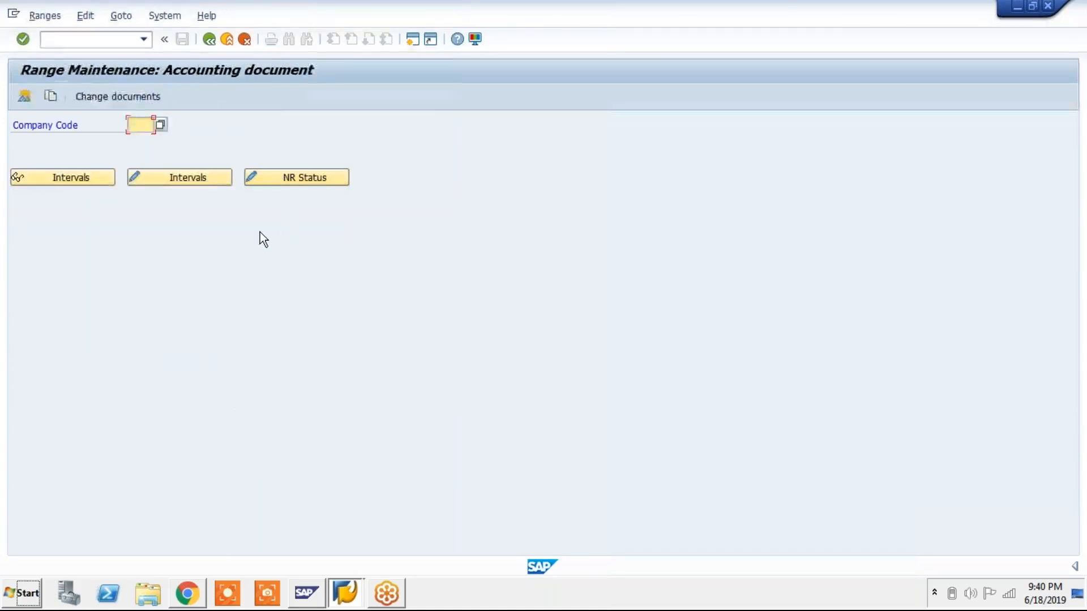
{"action": "type", "text": "MMI1"}
{"action": "left_click", "coordinate": [203, 179]}
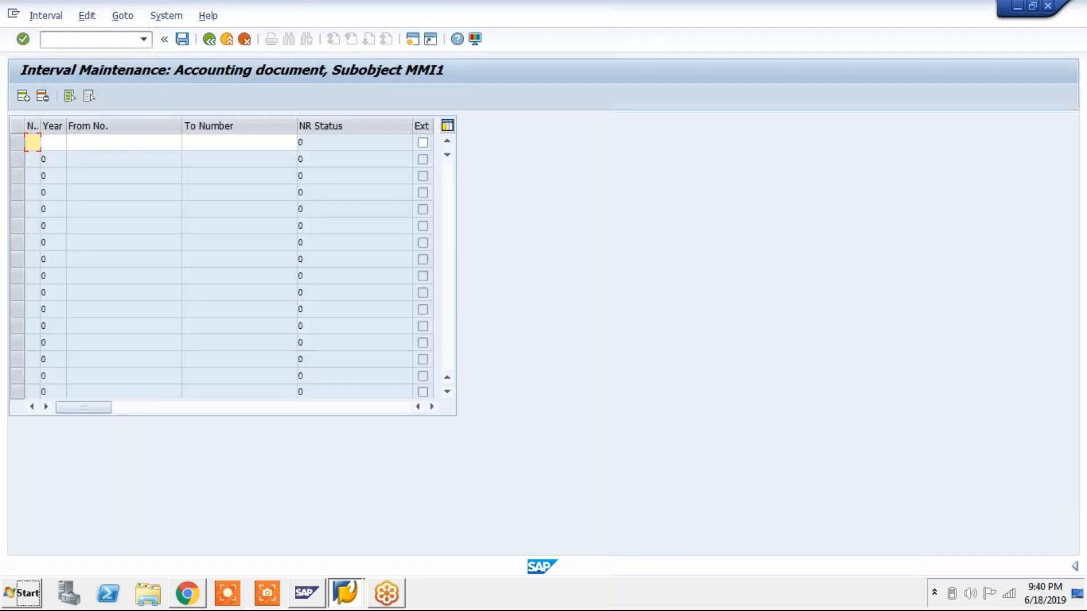
- Define and save number range 01 for year 2019 from 1 to 10000 in company code MMI1
{"action": "type", "text": "01"}
{"action": "left_click", "coordinate": [239, 175]}
{"action": "left_click", "coordinate": [65, 142]}
{"action": "type", "text": "2019"}
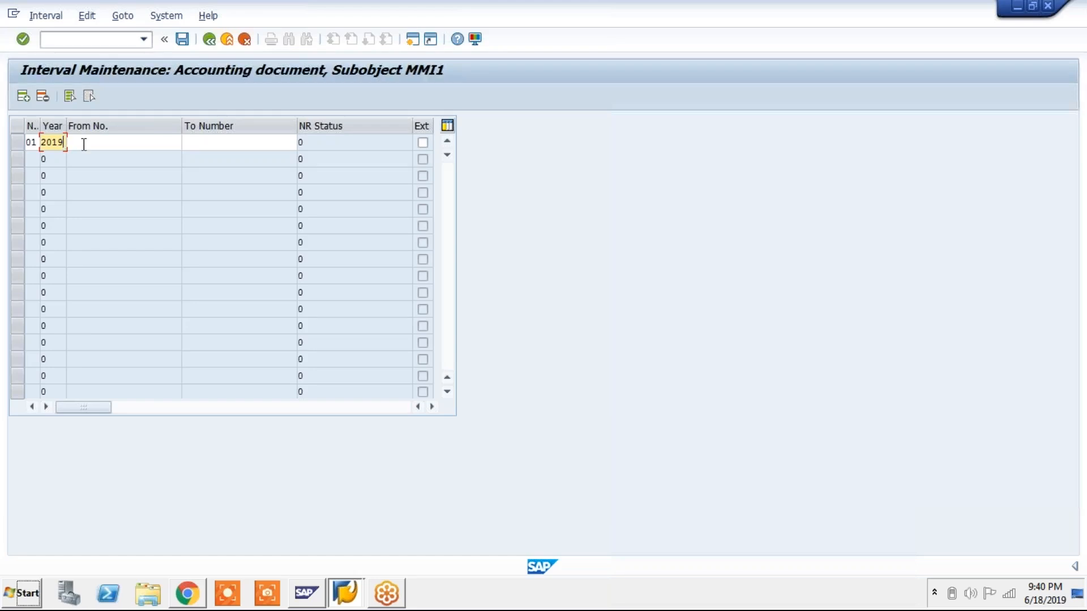
{"action": "left_click", "coordinate": [85, 144]}
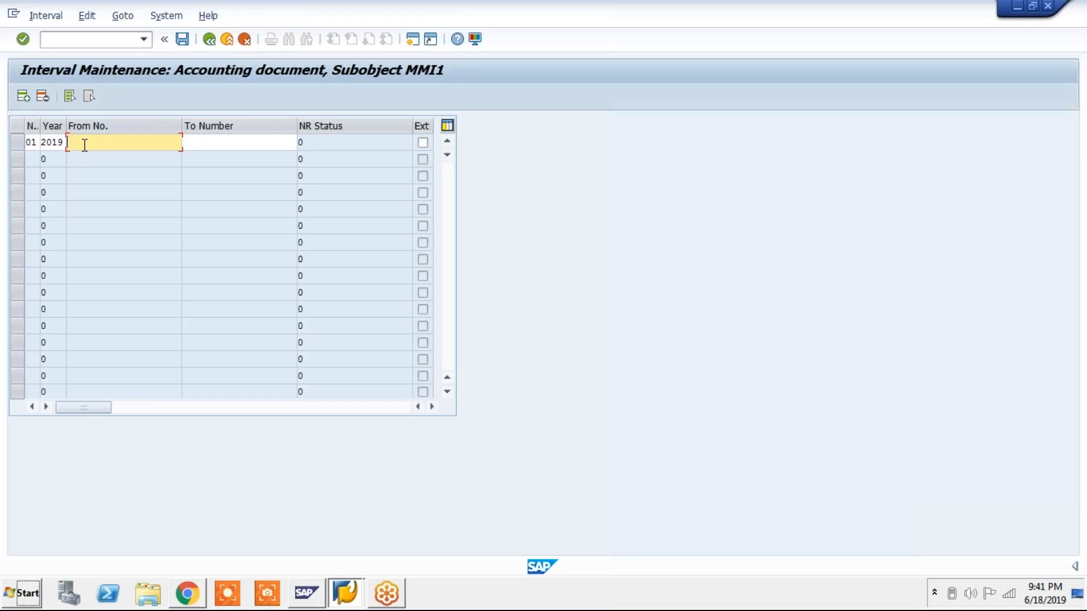
{"action": "type", "text": "1"}
{"action": "left_click", "coordinate": [272, 141]}
{"action": "type", "text": "10000"}
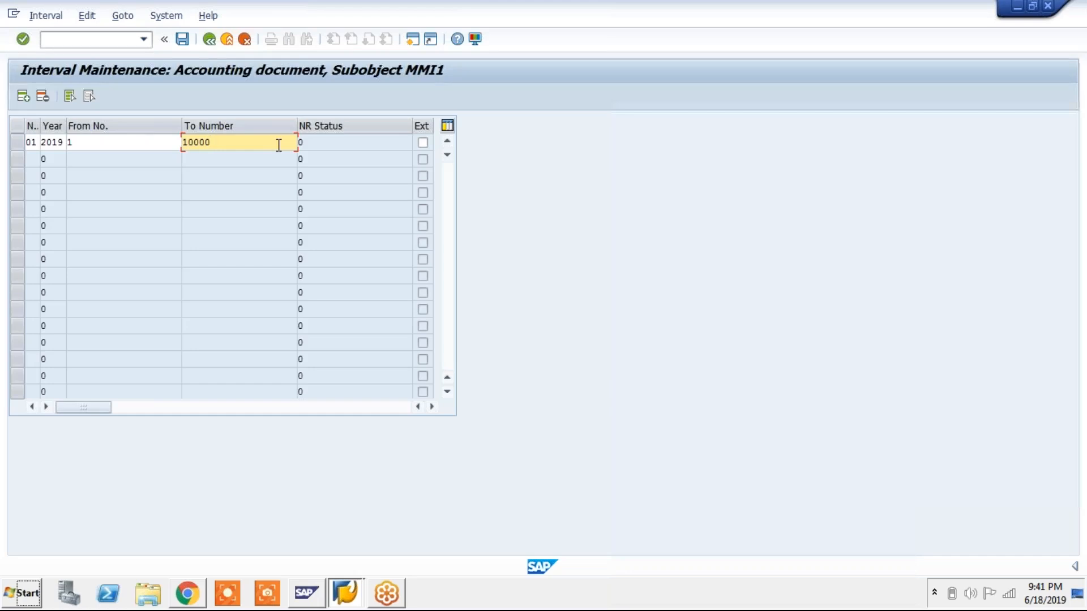
{"action": "left_click", "coordinate": [184, 44]}
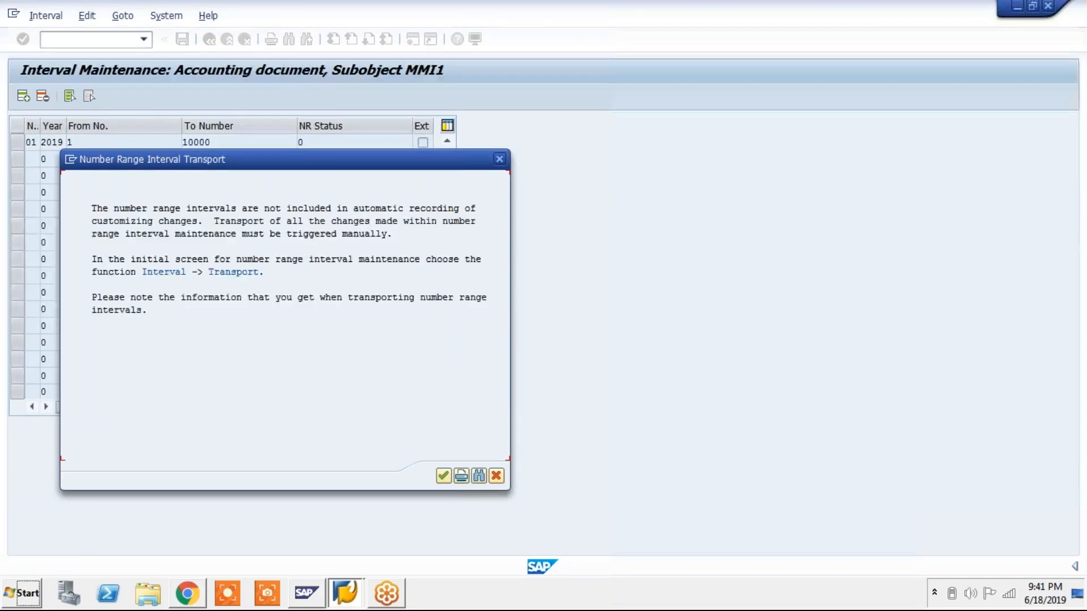
{"action": "key", "text": "Return"}
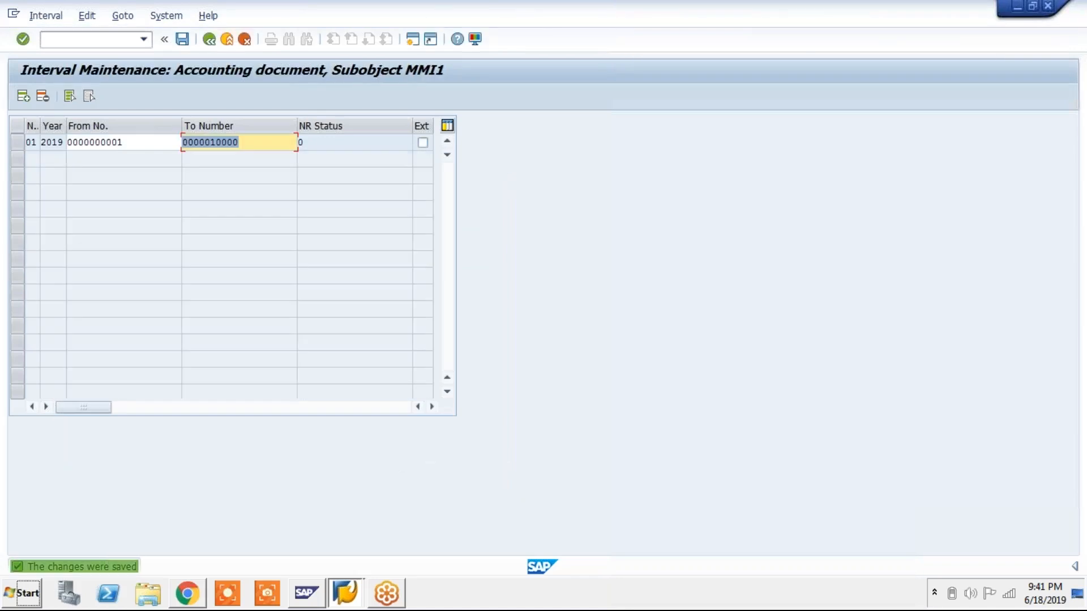